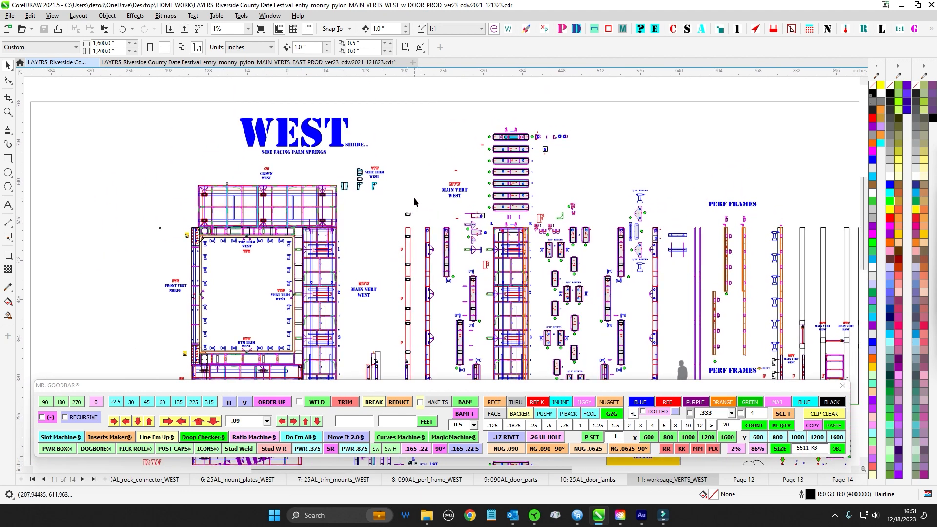
# - Examine the WEST workpage from the assembled elevation and main verts to the perf frames, fab table and rock connector
pyautogui.scroll(3, 414, 197)
pyautogui.scroll(-4, 393, 175)
pyautogui.moveTo(586, 169); pyautogui.dragTo(579, 136)
pyautogui.scroll(1, 369, 146)
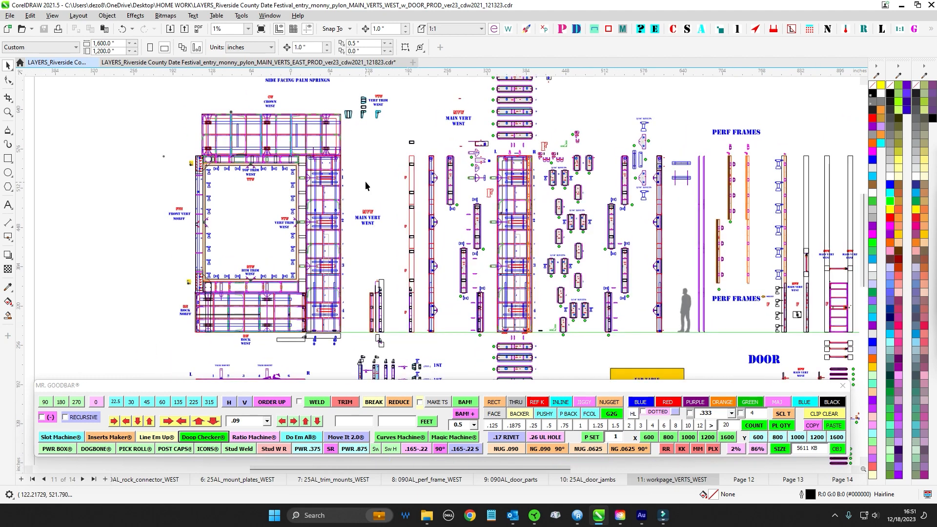
pyautogui.moveTo(366, 181); pyautogui.dragTo(353, 159)
pyautogui.scroll(-1, 367, 227)
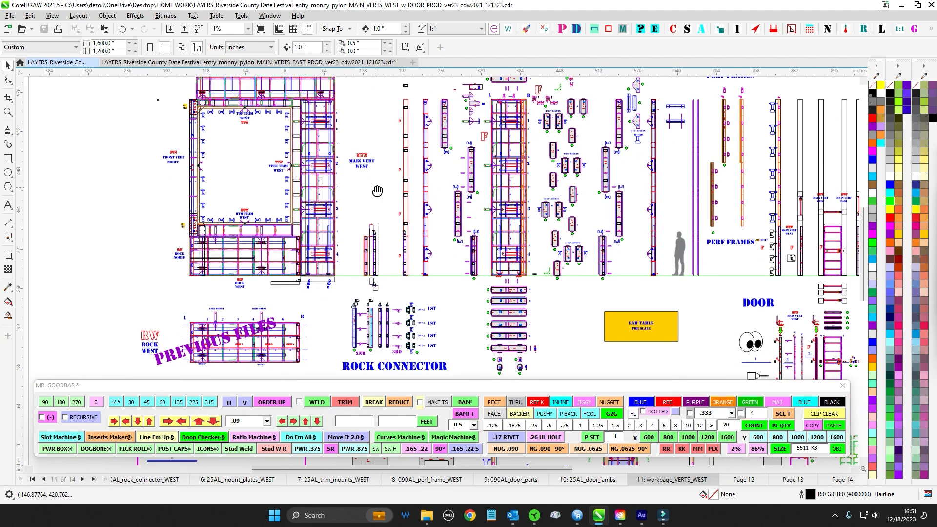
pyautogui.scroll(2, 594, 283)
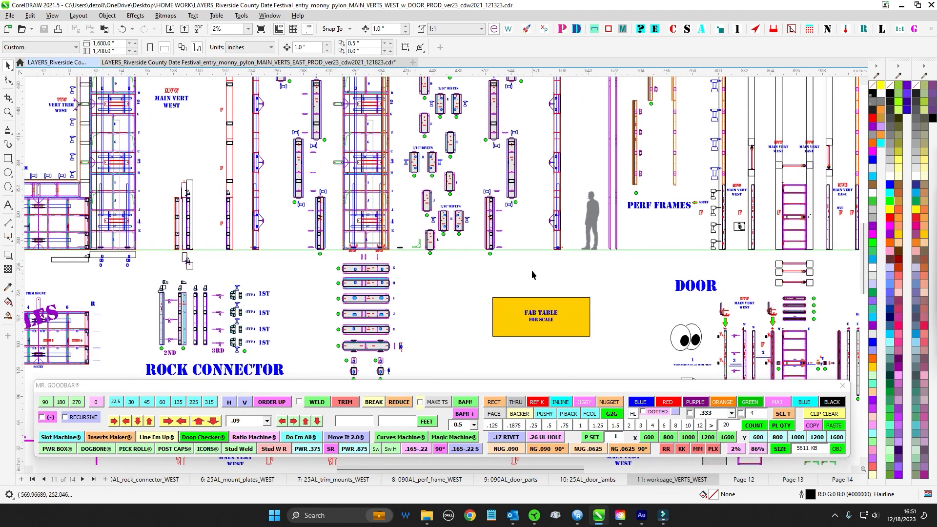
pyautogui.scroll(-1, 532, 272)
pyautogui.moveTo(476, 283); pyautogui.dragTo(506, 296)
pyautogui.scroll(1, 97, 122)
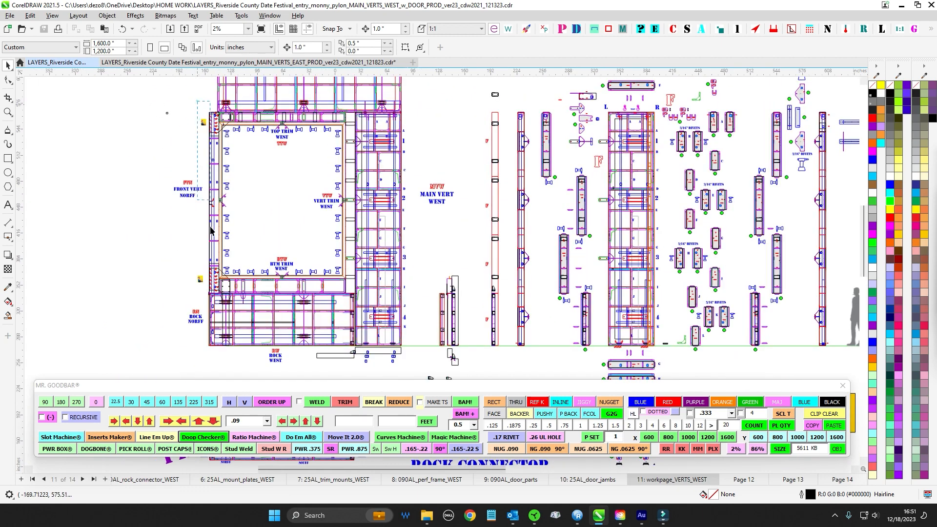
# - Select the front vert norff frame of the assembled WEST elevation, then the rock section beneath it
pyautogui.moveTo(210, 227); pyautogui.dragTo(233, 300)
pyautogui.scroll(1, 202, 197)
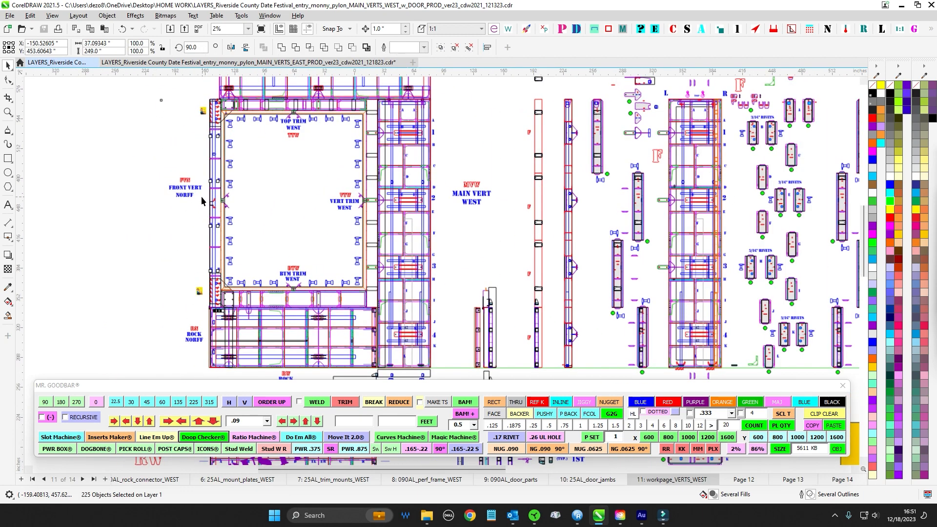
pyautogui.moveTo(249, 198); pyautogui.dragTo(198, 100)
pyautogui.moveTo(104, 207); pyautogui.dragTo(320, 283)
pyautogui.scroll(-1, 442, 187)
pyautogui.moveTo(445, 148); pyautogui.dragTo(397, 236)
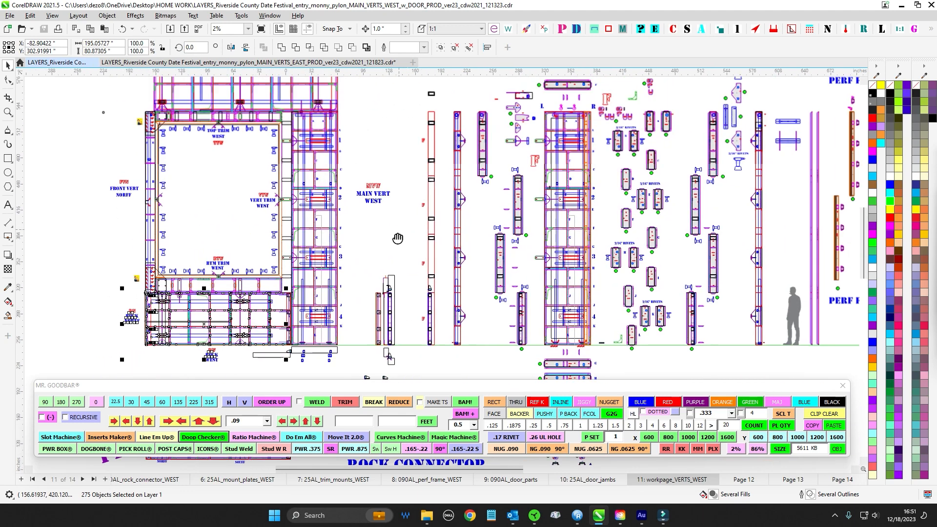
# - Select all parts of the main vert column in the assembled WEST elevation
pyautogui.scroll(-2, 397, 215)
pyautogui.moveTo(397, 149); pyautogui.dragTo(378, 152)
pyautogui.moveTo(341, 125); pyautogui.dragTo(292, 324)
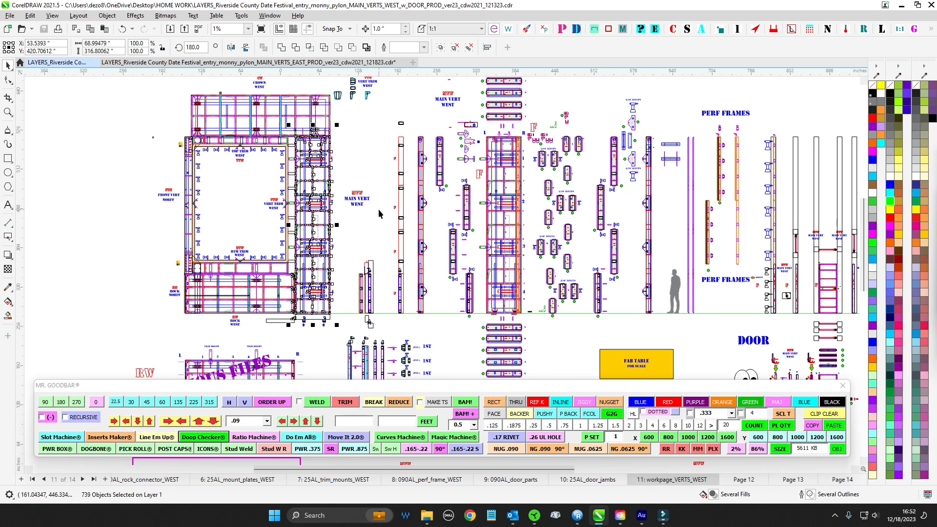
pyautogui.hotkey('shift', 'Right')
pyautogui.hotkey('shift', 'Left')
pyautogui.hotkey('ctrl', 'Tab')
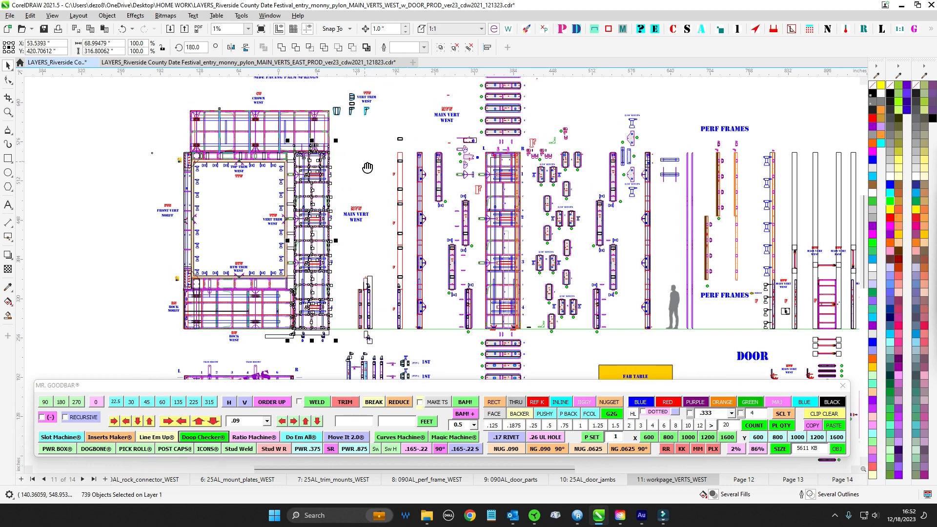
pyautogui.hotkey('ctrl', 'Tab')
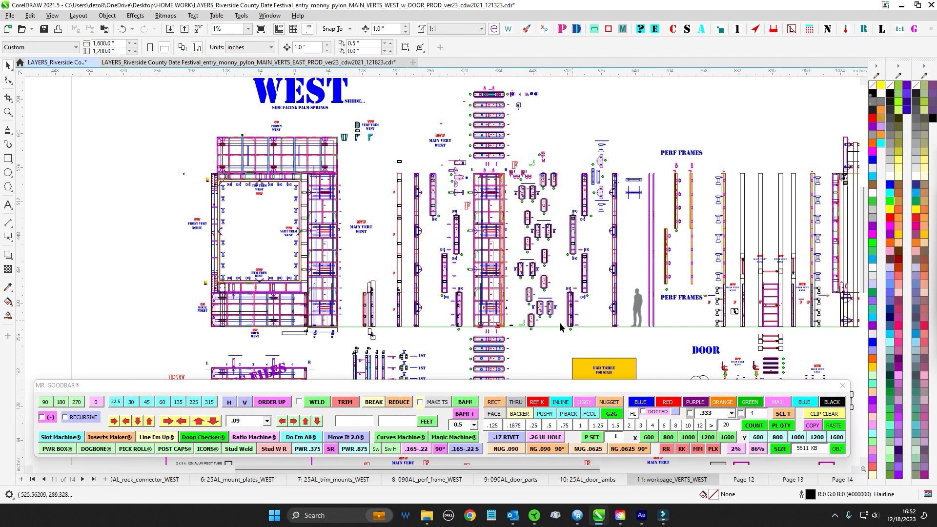
# - Select the door ladder frame standing between the main vert west and east posts, then clear the selection
pyautogui.moveTo(547, 351); pyautogui.dragTo(537, 271)
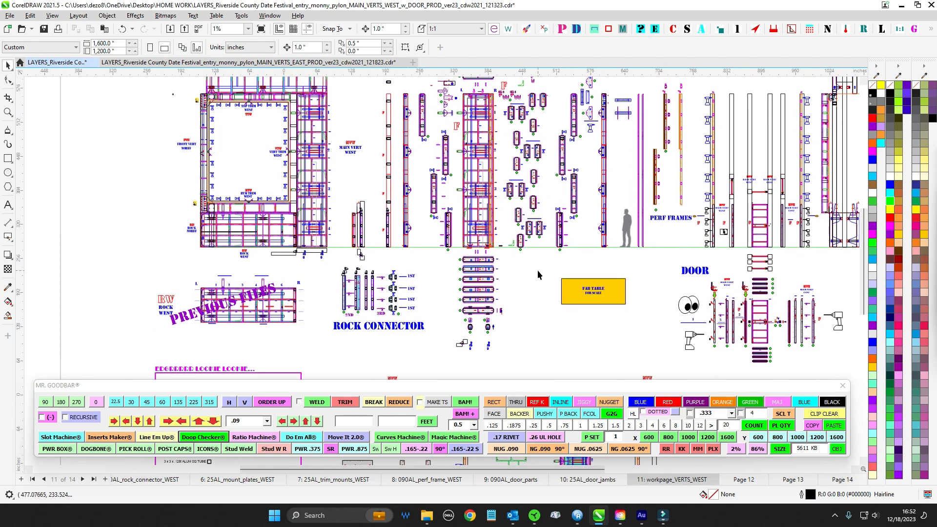
pyautogui.scroll(2, 717, 207)
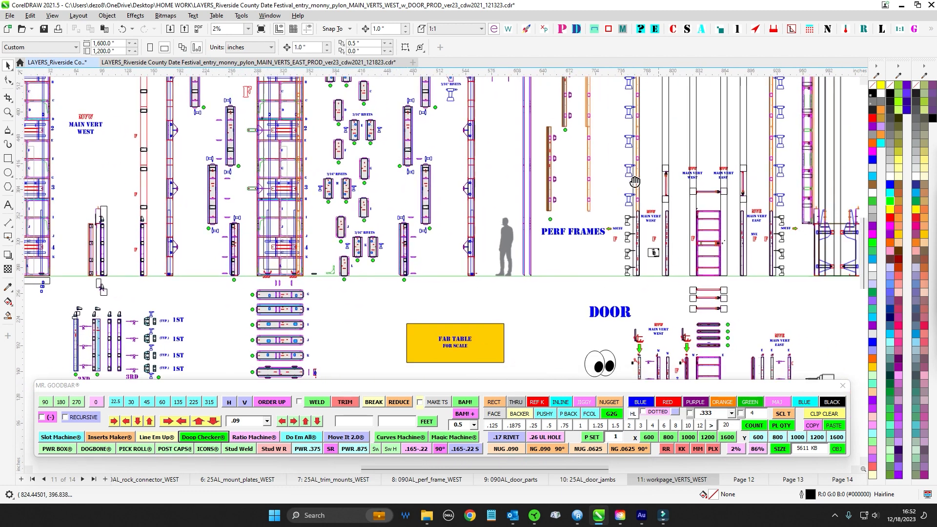
pyautogui.scroll(1, 664, 243)
pyautogui.moveTo(517, 170); pyautogui.dragTo(593, 298)
pyautogui.scroll(-3, 652, 324)
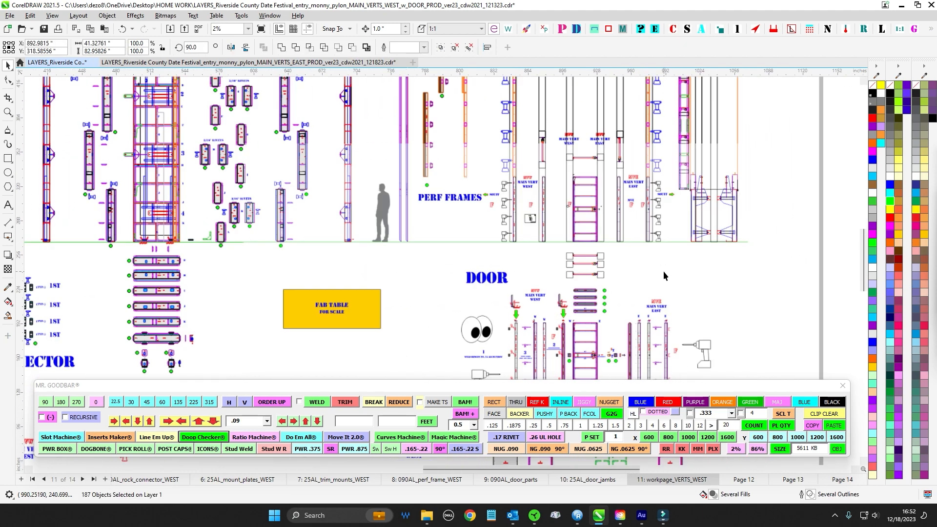
pyautogui.click(483, 277)
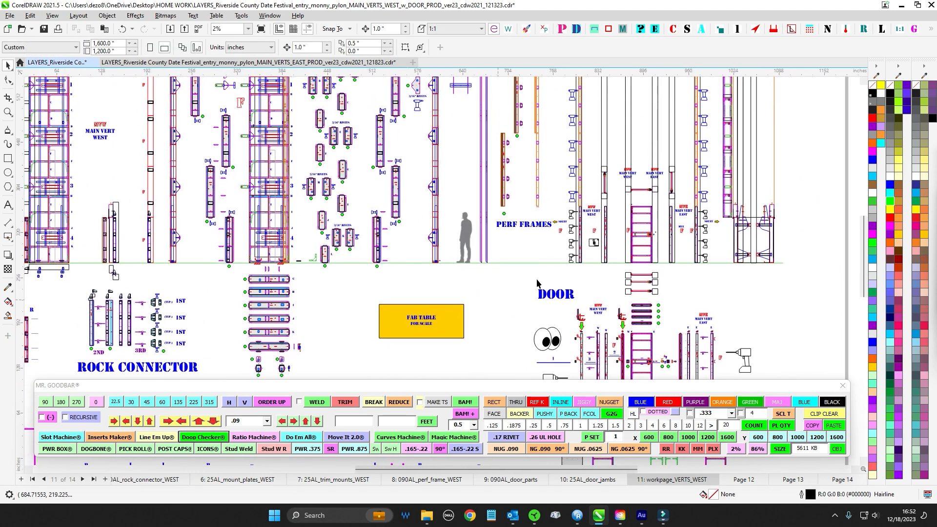
# - Select the exploded door parts together with their DOOR heading, then clear the selection and inspect the area below
pyautogui.scroll(1, 647, 277)
pyautogui.scroll(-2, 603, 277)
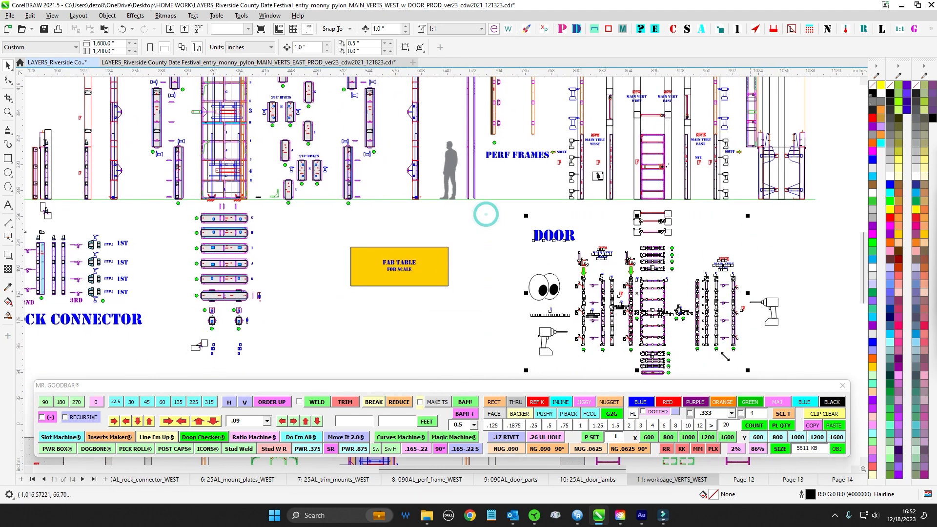
pyautogui.scroll(-1, 494, 263)
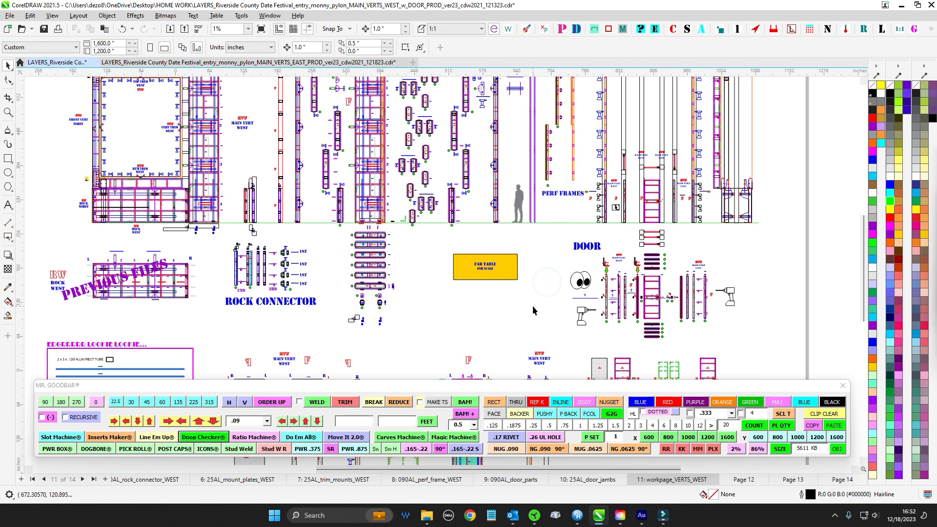
pyautogui.moveTo(519, 323); pyautogui.dragTo(565, 286)
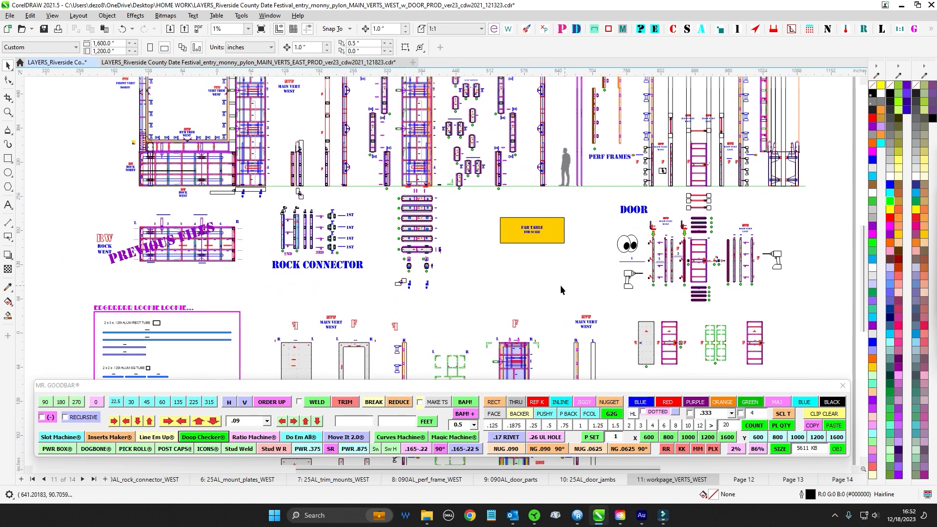
pyautogui.click(261, 200)
pyautogui.click(510, 270)
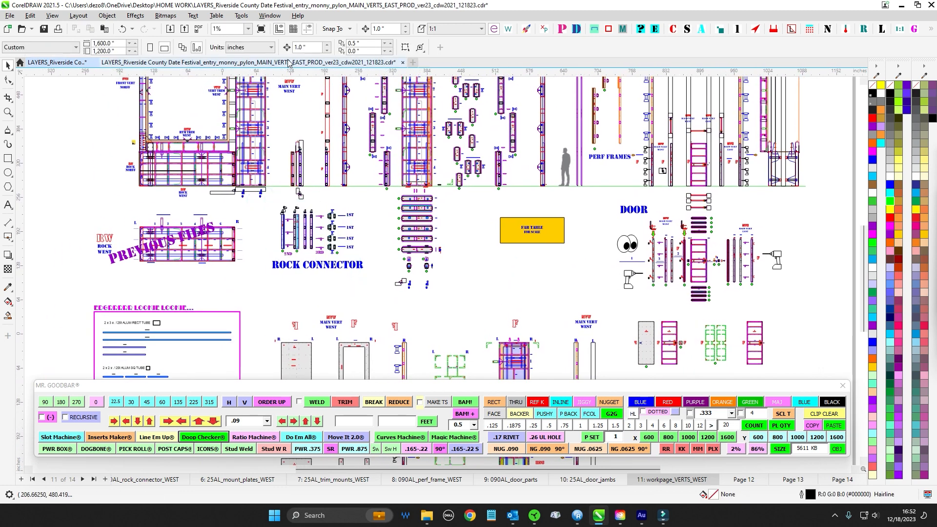
# - Switch to the EAST pylon file and examine its rock connector, door parts and PREVIOUS FILES markings
pyautogui.click(312, 62)
pyautogui.scroll(-2, 755, 227)
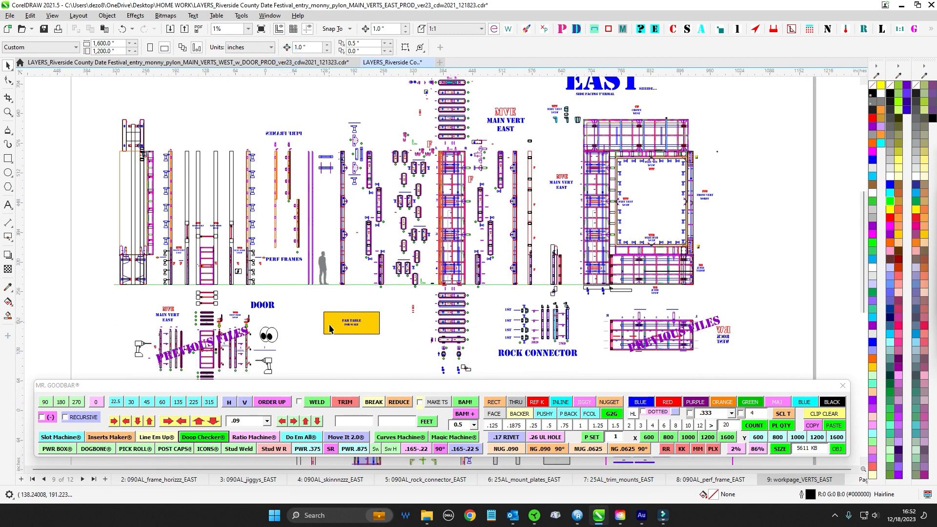
pyautogui.scroll(5, 648, 351)
pyautogui.moveTo(315, 340); pyautogui.dragTo(586, 382)
pyautogui.scroll(-2, 549, 363)
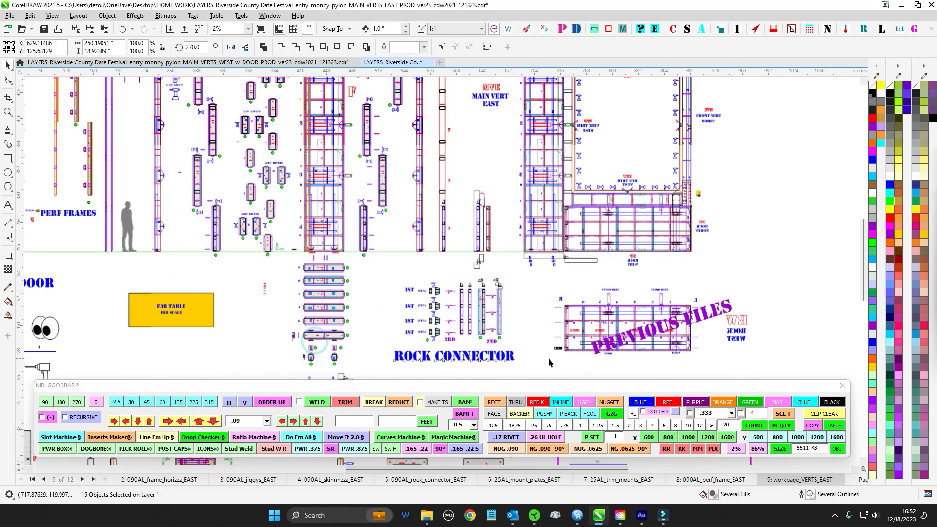
pyautogui.click(530, 300)
pyautogui.moveTo(189, 328); pyautogui.dragTo(402, 308)
pyautogui.moveTo(237, 301); pyautogui.dragTo(361, 248)
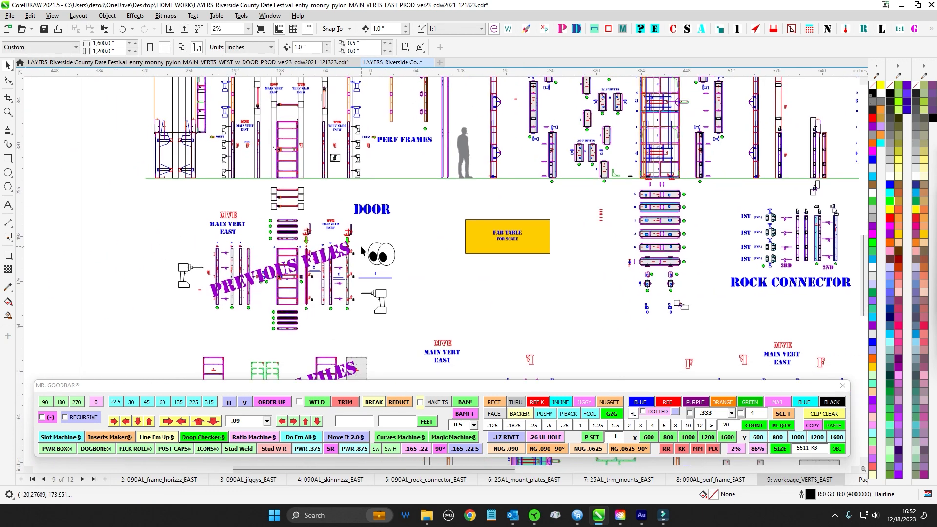
pyautogui.scroll(-1, 405, 241)
pyautogui.moveTo(408, 280); pyautogui.dragTo(421, 334)
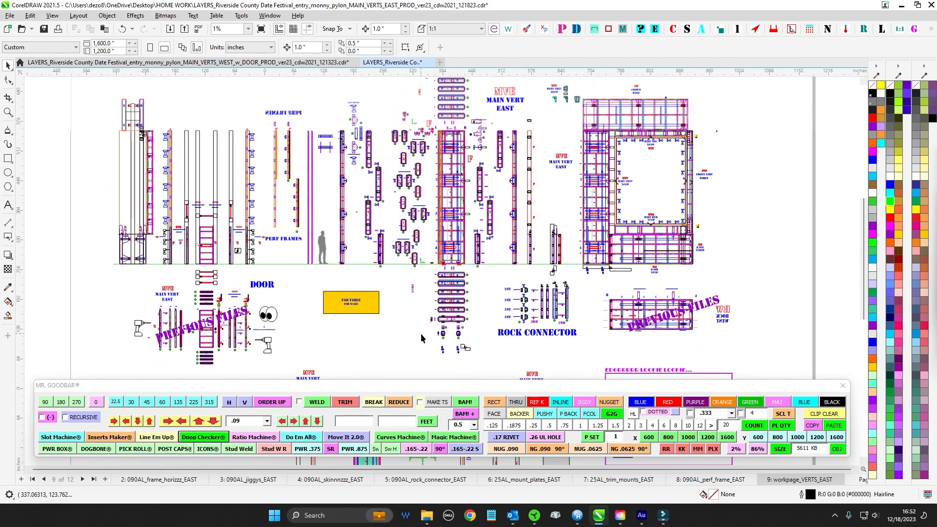
# - Return to the WEST pylon file and inspect the DOOR heading and the exploded door parts below it
pyautogui.click(271, 63)
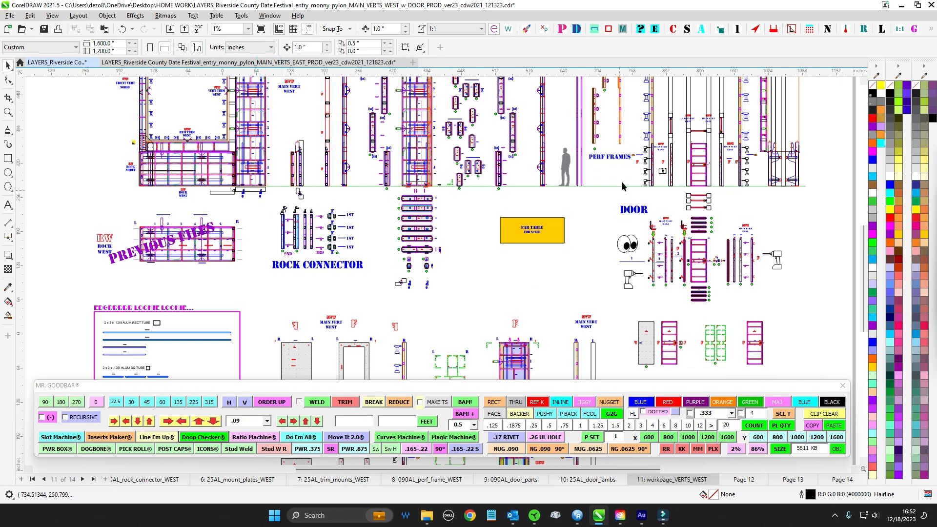
pyautogui.moveTo(679, 169); pyautogui.dragTo(625, 169)
pyautogui.scroll(2, 625, 169)
pyautogui.moveTo(606, 248); pyautogui.dragTo(643, 110)
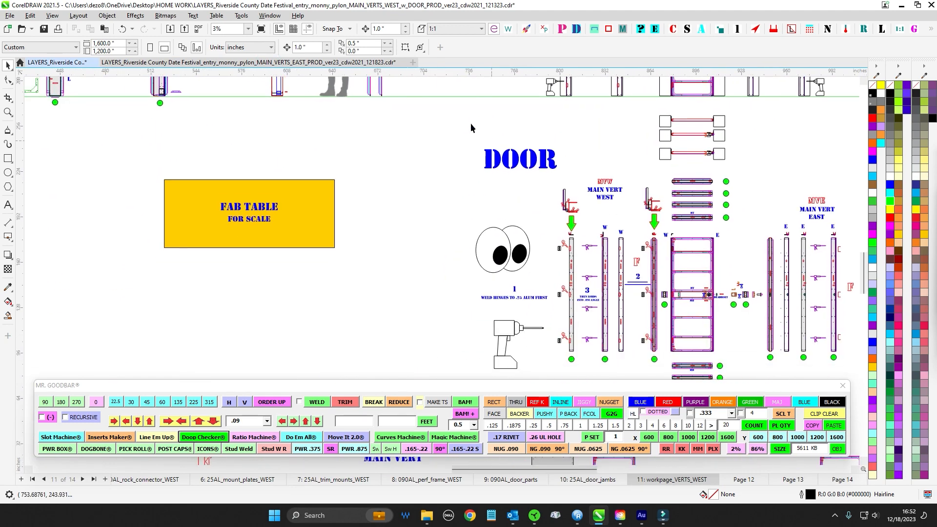
pyautogui.click(519, 158)
pyautogui.moveTo(520, 159); pyautogui.dragTo(458, 257)
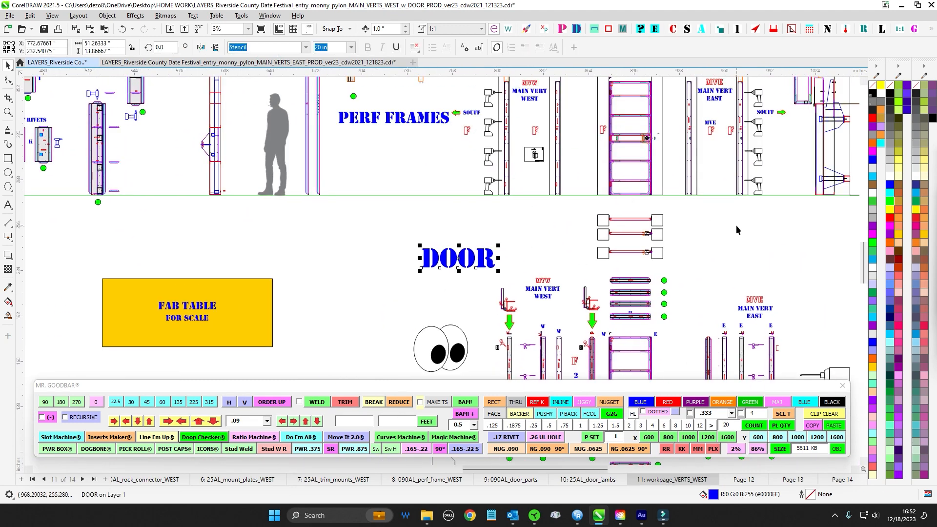
pyautogui.moveTo(714, 219)
pyautogui.mouseDown()
pyautogui.moveTo(703, 256)
pyautogui.moveTo(703, 227)
pyautogui.mouseUp()
pyautogui.scroll(1, 711, 259)
pyautogui.click(709, 261)
pyautogui.scroll(-3, 702, 227)
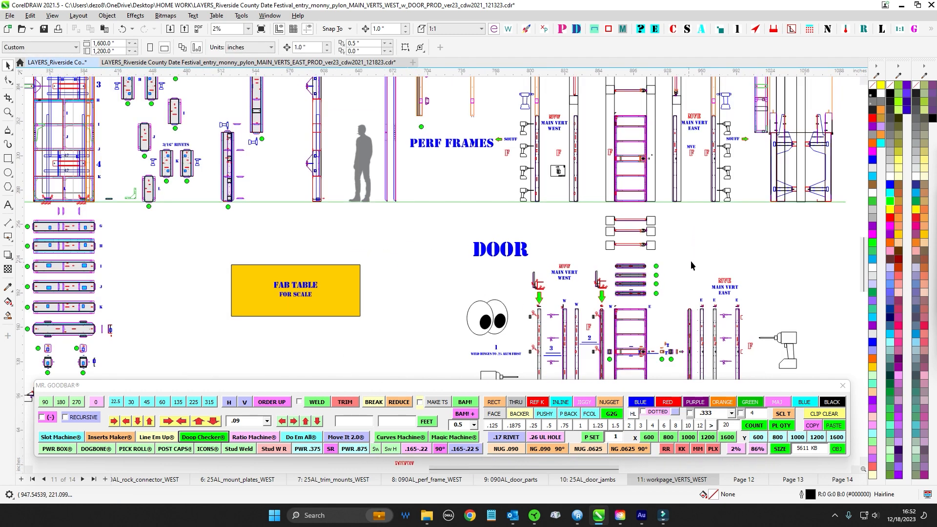
# - Examine the WEST workpage from the door parts across the fab table to the rock connector
pyautogui.moveTo(691, 264); pyautogui.dragTo(695, 165)
pyautogui.moveTo(420, 196); pyautogui.dragTo(470, 228)
pyautogui.click(469, 228)
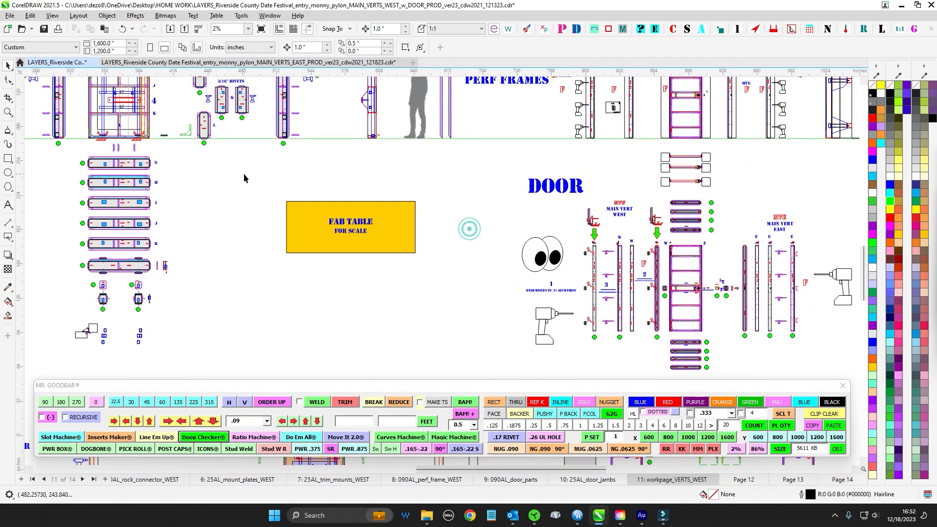
pyautogui.moveTo(244, 174); pyautogui.dragTo(458, 280)
pyautogui.scroll(-2, 458, 280)
pyautogui.moveTo(272, 237); pyautogui.dragTo(332, 311)
pyautogui.click(332, 308)
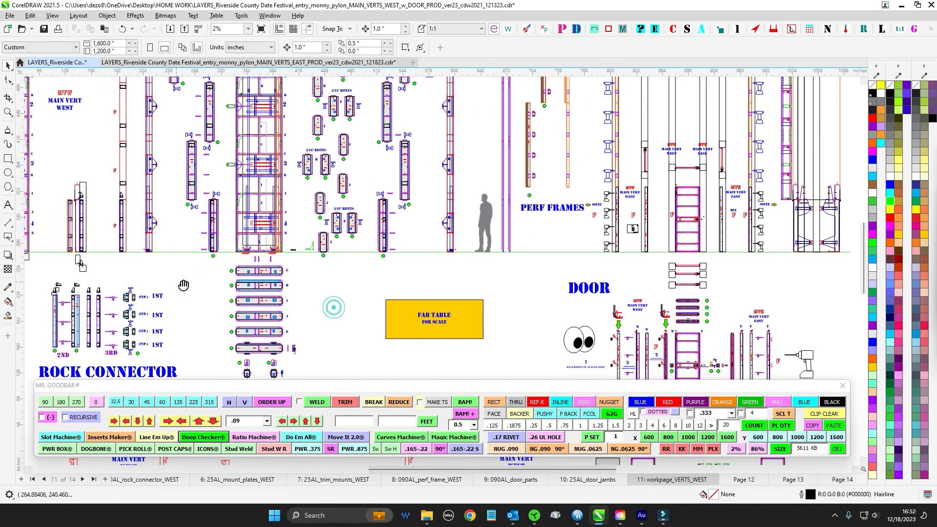
pyautogui.moveTo(185, 286); pyautogui.dragTo(375, 224)
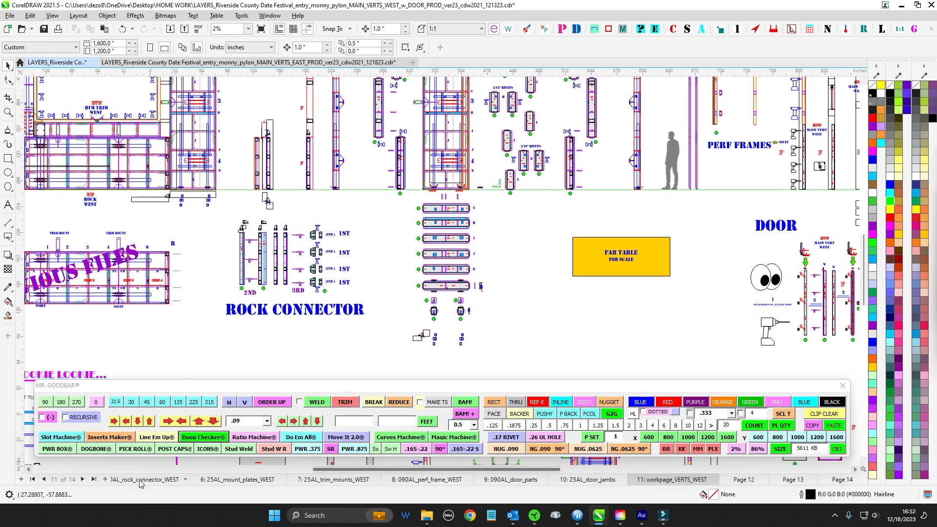
# - View page 8, 090AL_perf_frame_WEST, then go to page 1, 090AL_frame_verts_WEST, with Page Turner
pyautogui.click(33, 479)
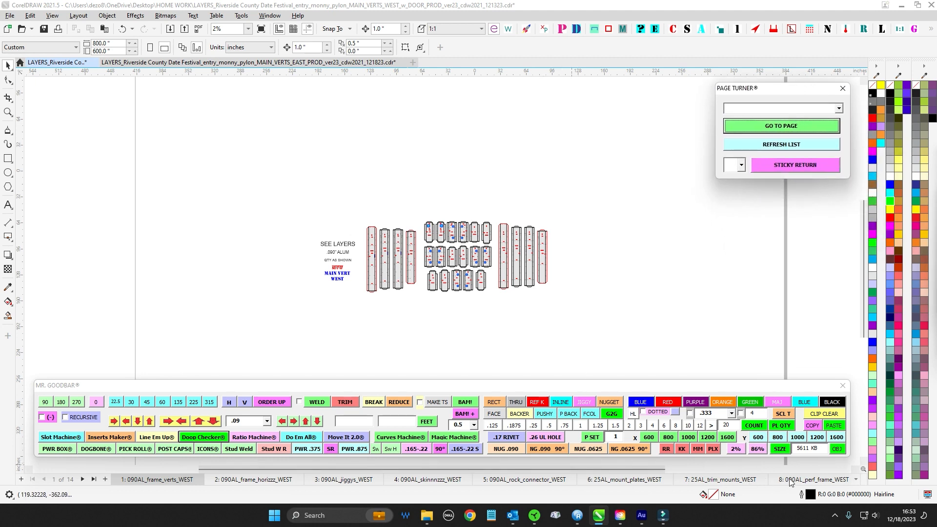
pyautogui.click(838, 482)
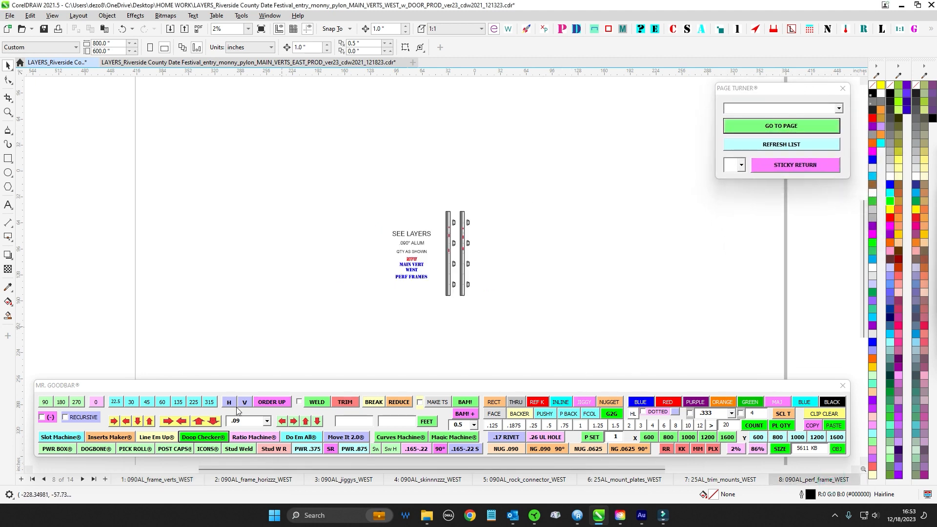
pyautogui.click(838, 108)
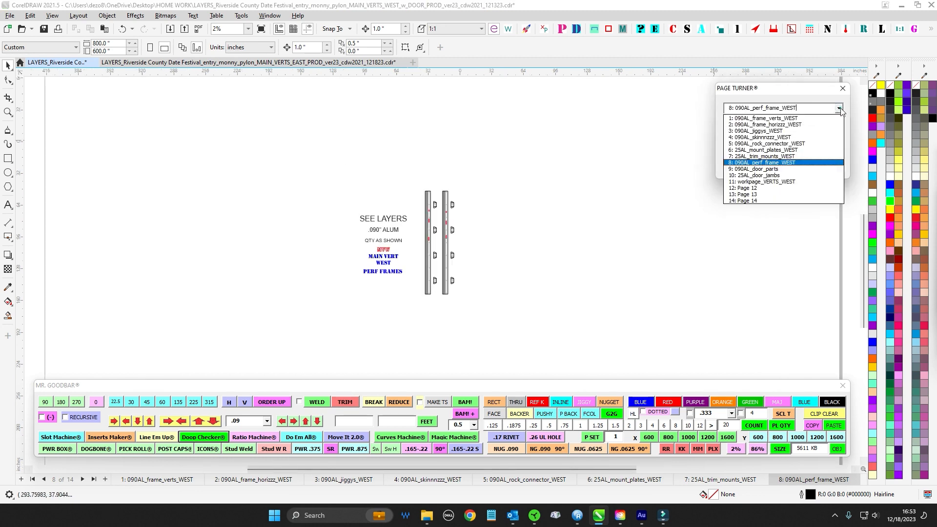
pyautogui.click(813, 119)
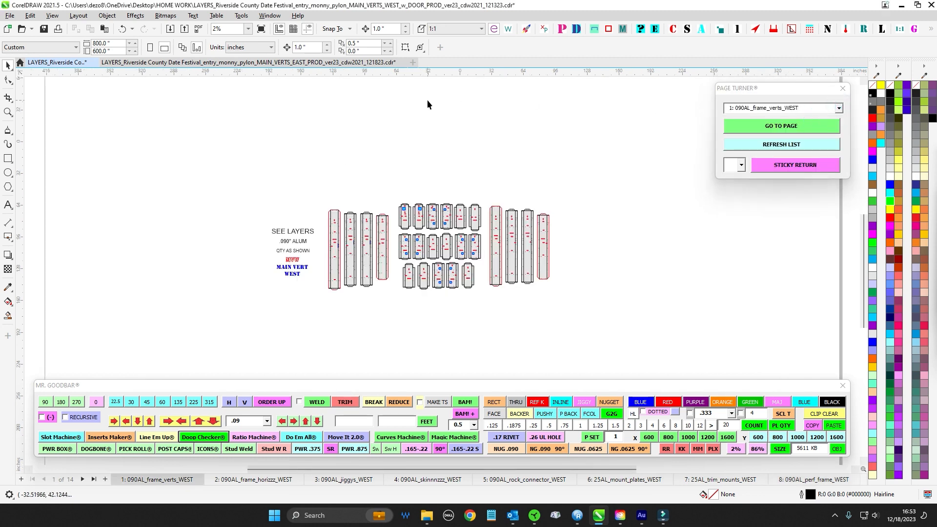
# - Select all parts and labels on the 090AL_frame_verts_WEST page, save the document and clear the selection
pyautogui.moveTo(651, 334); pyautogui.dragTo(644, 335)
pyautogui.moveTo(406, 159); pyautogui.dragTo(425, 144)
pyautogui.scroll(1, 404, 133)
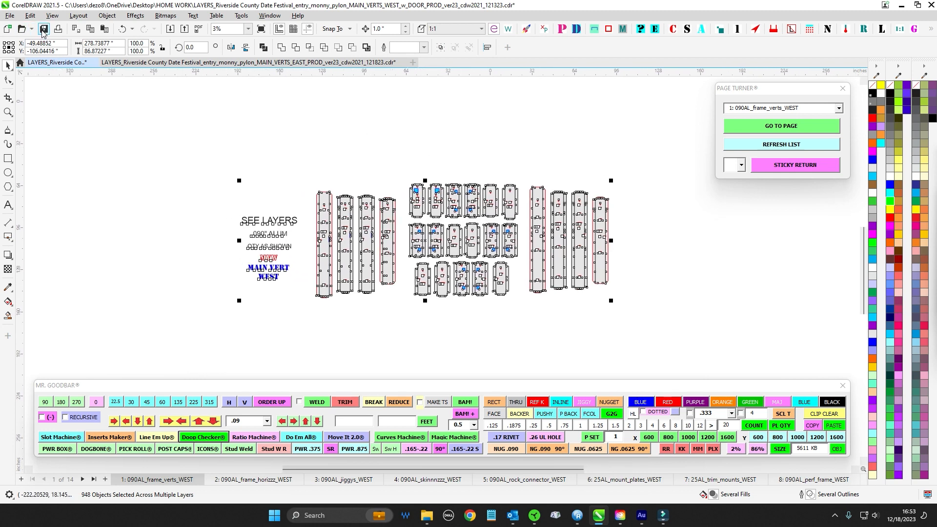
pyautogui.click(43, 30)
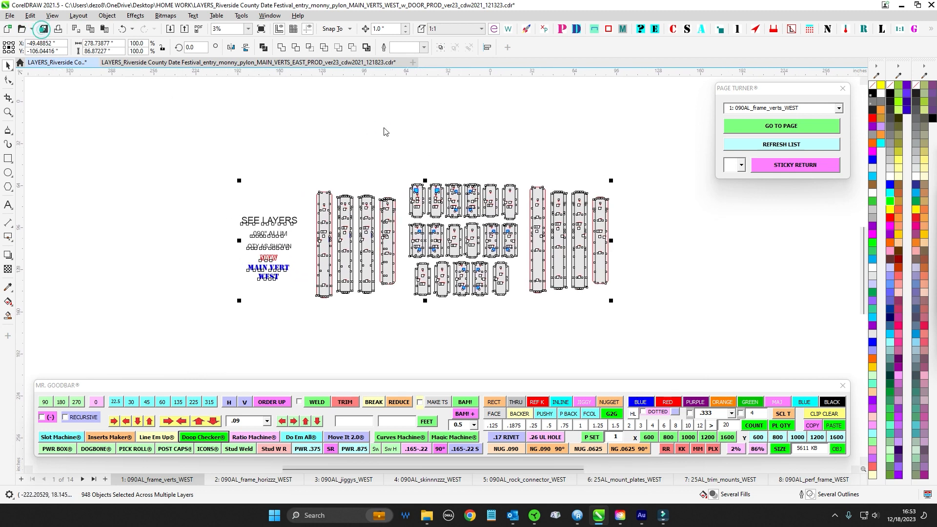
pyautogui.click(398, 148)
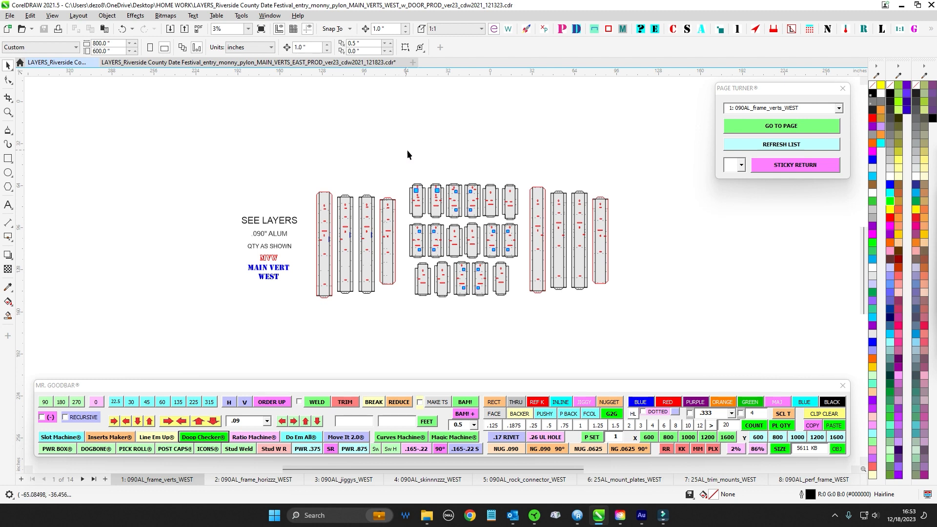
# - Select all frame parts and labels on the 090AL_frame_verts_WEST page and clear the selection, doing this twice
pyautogui.moveTo(202, 132); pyautogui.dragTo(660, 336)
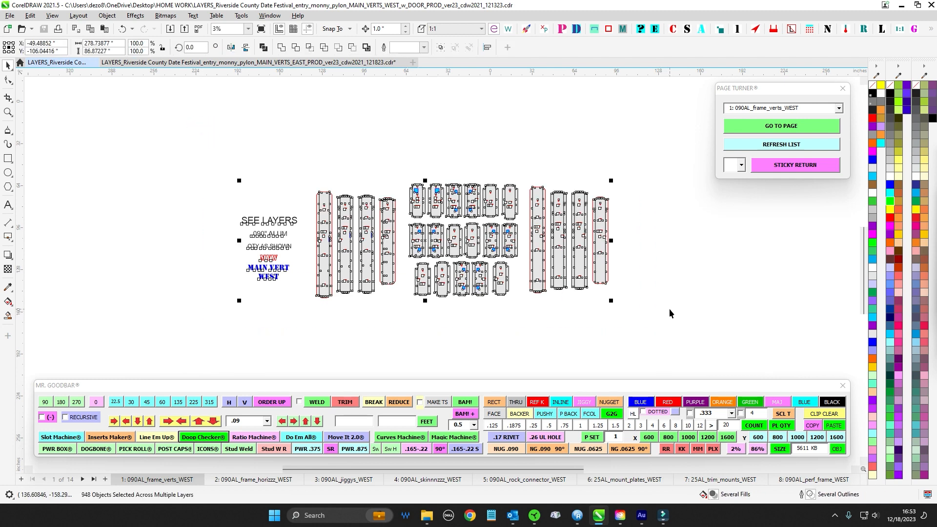
pyautogui.moveTo(671, 306); pyautogui.dragTo(707, 304)
pyautogui.scroll(2, 656, 262)
pyautogui.scroll(-2, 707, 304)
pyautogui.click(710, 304)
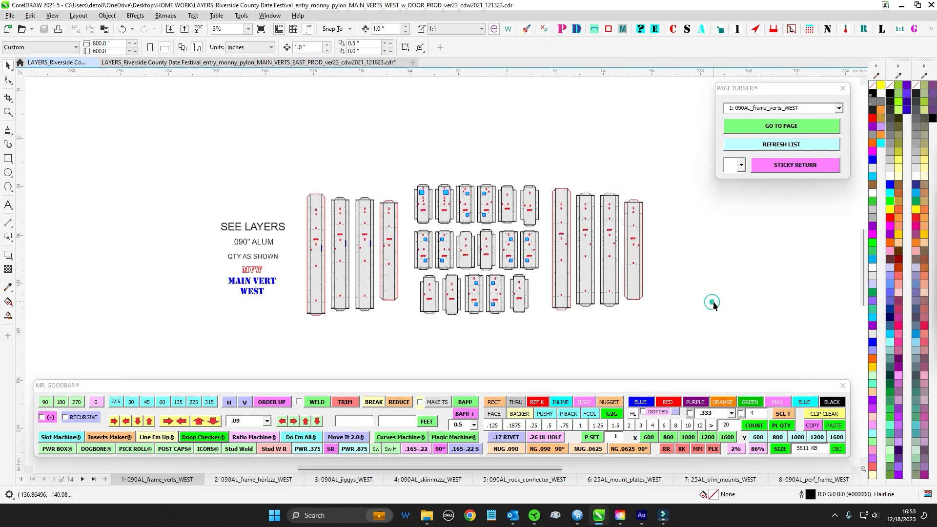
pyautogui.moveTo(177, 151); pyautogui.dragTo(764, 336)
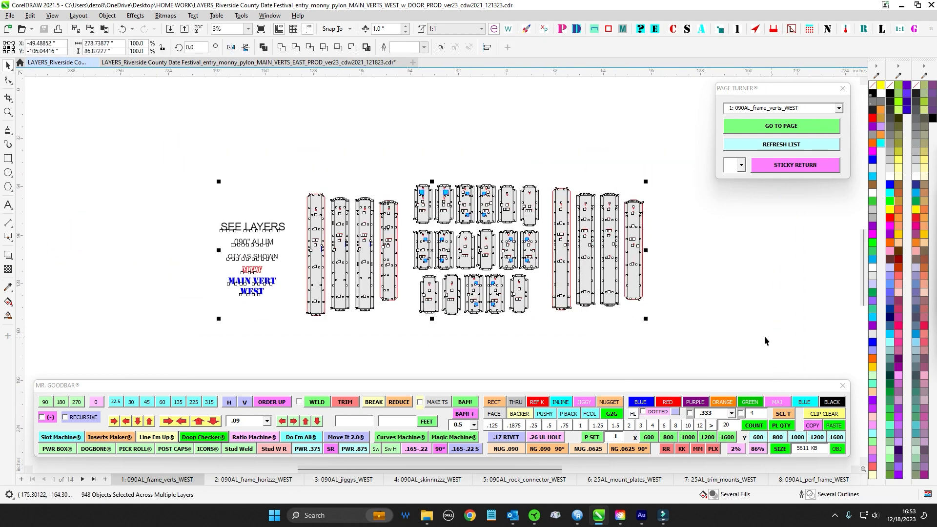
pyautogui.click(788, 282)
# - Check the page list in Page Turner, then select only the vertical frame parts, without the text labels
pyautogui.scroll(1, 585, 166)
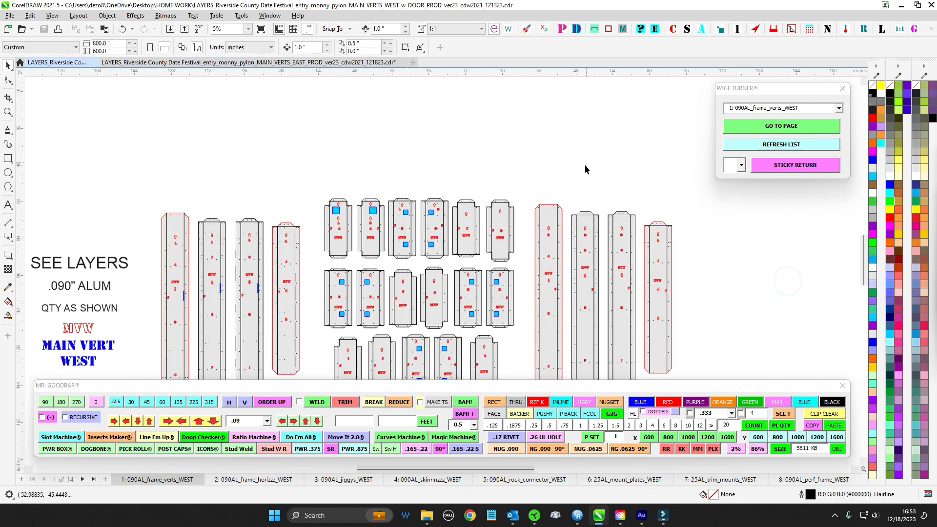
pyautogui.scroll(-1, 585, 168)
pyautogui.click(823, 145)
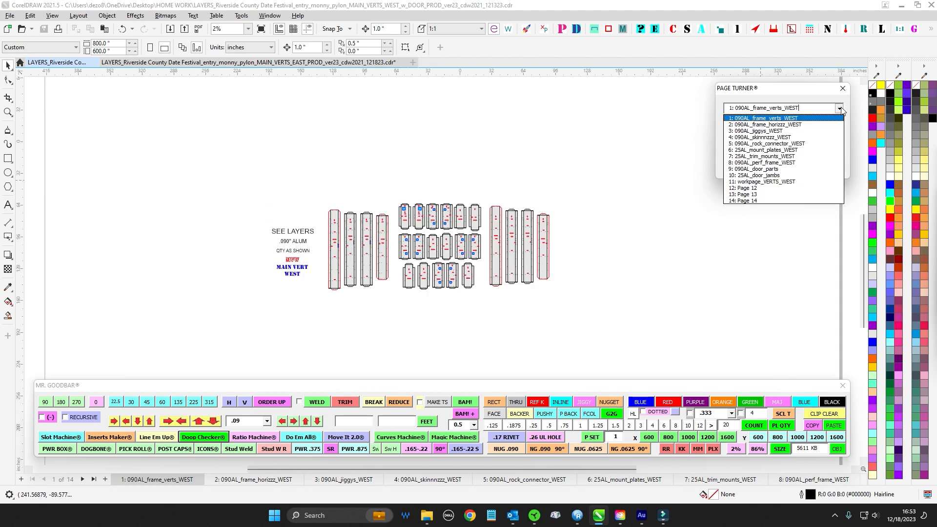
pyautogui.scroll(1, 497, 171)
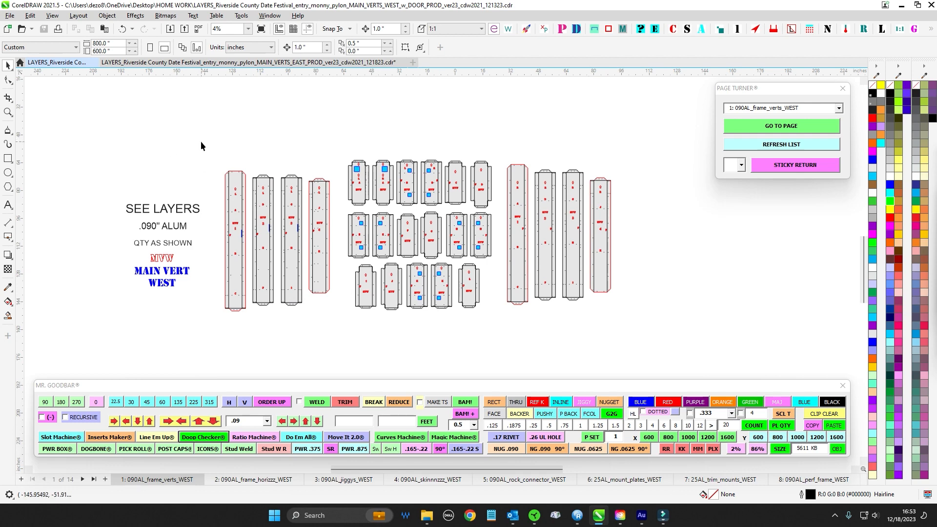
pyautogui.moveTo(200, 142); pyautogui.dragTo(678, 334)
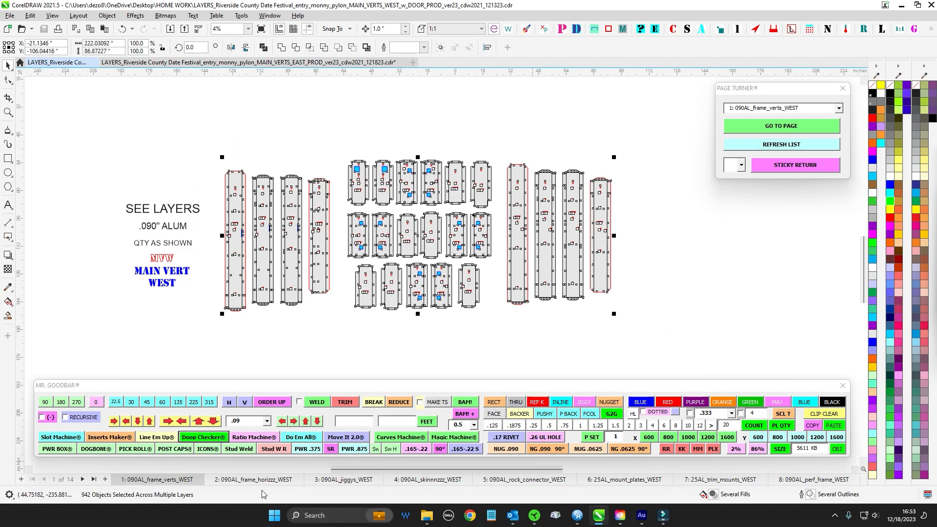
# - Go to page 2, 090AL_frame_horizzz_WEST, and select all the horizontal frame parts without the labels
pyautogui.click(254, 480)
pyautogui.moveTo(274, 144); pyautogui.dragTo(713, 303)
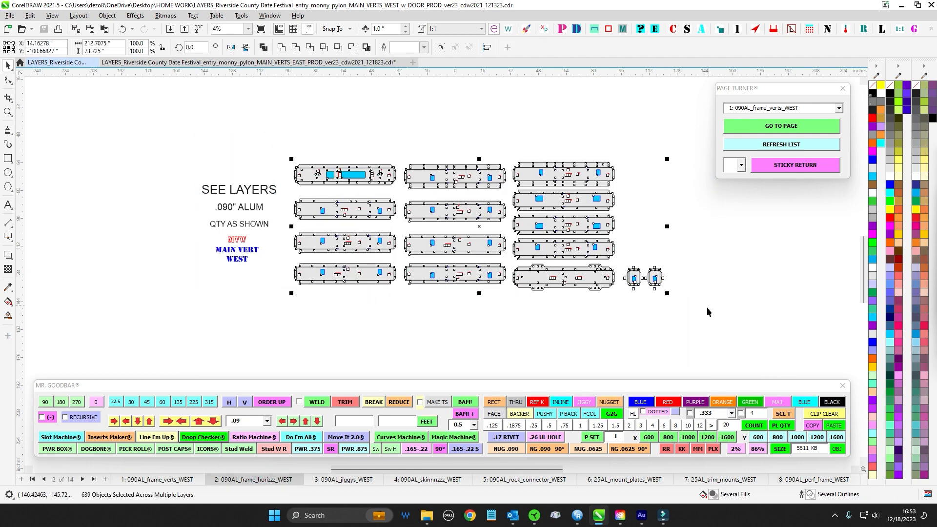
pyautogui.moveTo(692, 350); pyautogui.dragTo(664, 291)
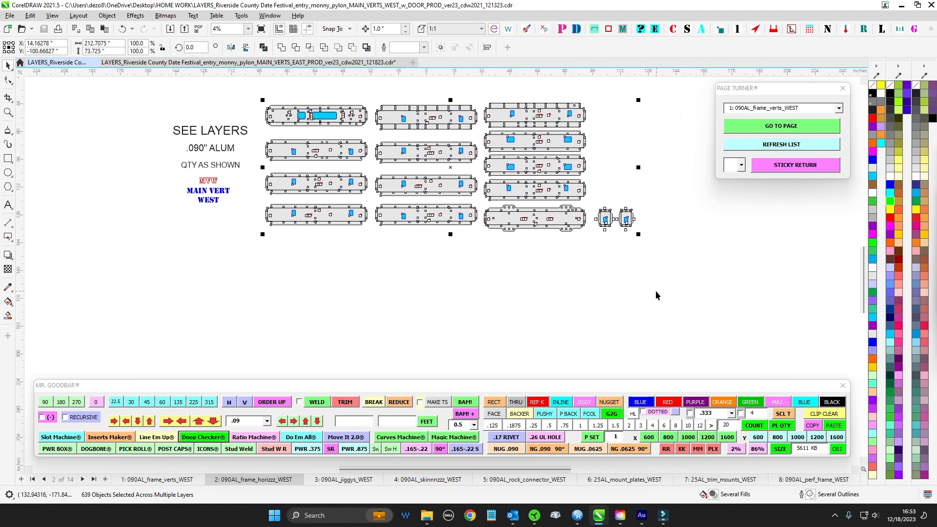
# - Go to page 3, 090AL_jiggys_WEST, and view the jig parts with their QTY 2 SETS AS SHOWN note
pyautogui.click(344, 480)
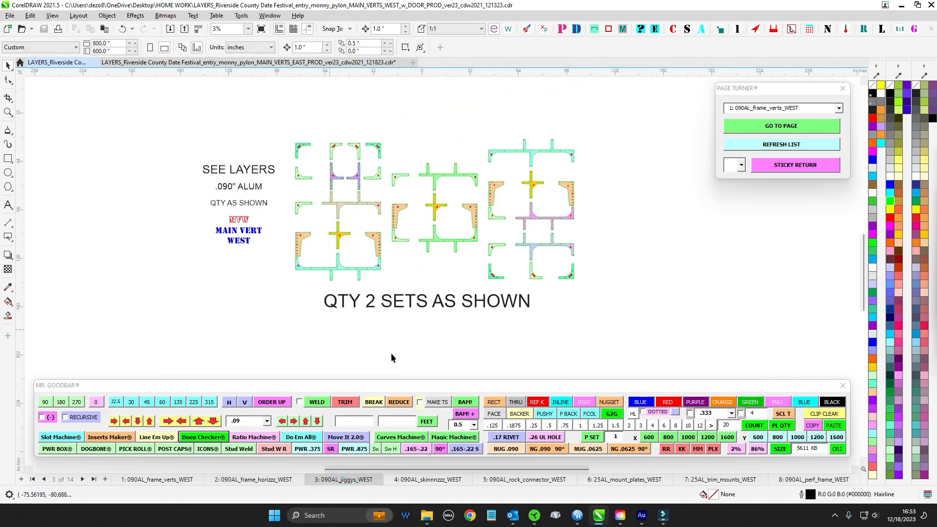
pyautogui.click(401, 479)
pyautogui.click(363, 481)
# - Switch to the EAST pylon file, view its page 3, 090AL_jiggys_EAST, and return to the WEST file
pyautogui.click(137, 63)
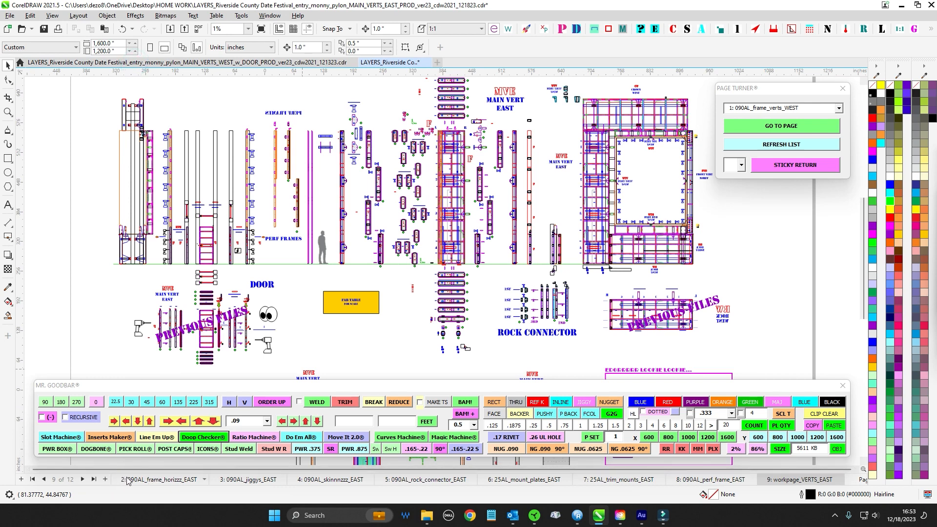
pyautogui.click(127, 478)
pyautogui.click(234, 480)
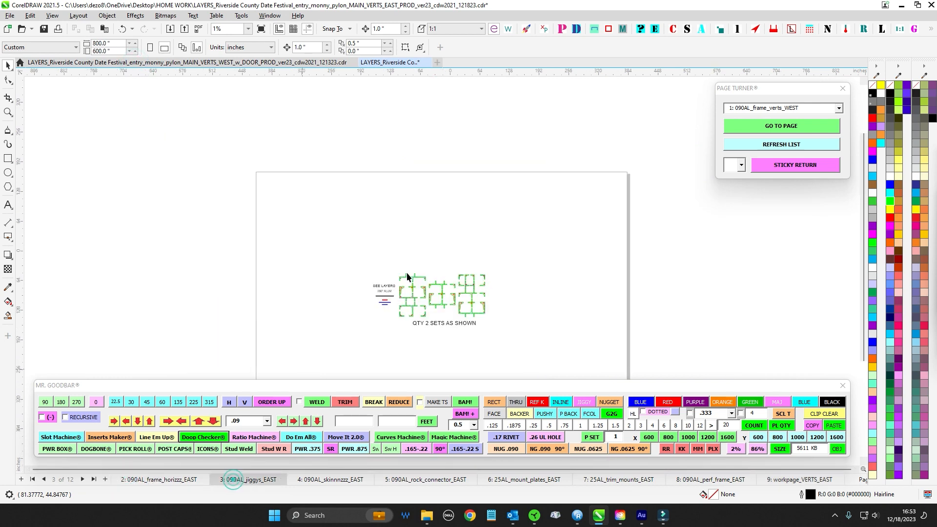
pyautogui.click(280, 63)
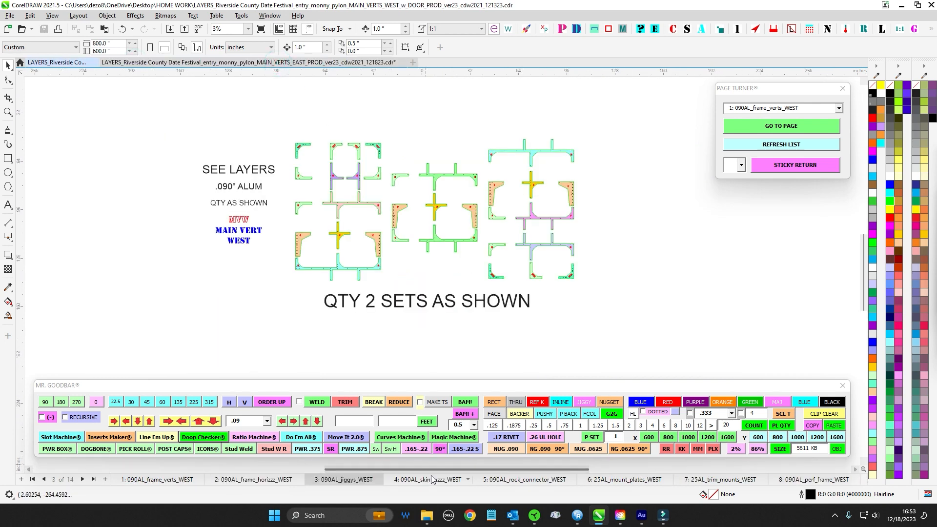
# - On page 4, 090AL_skinnnzzz_WEST, select the three full skin panels, then the U-shaped frames and narrow strips, and clear the selection
pyautogui.click(431, 479)
pyautogui.scroll(-2, 478, 215)
pyautogui.scroll(1, 598, 175)
pyautogui.moveTo(618, 159); pyautogui.dragTo(213, 296)
pyautogui.scroll(1, 416, 318)
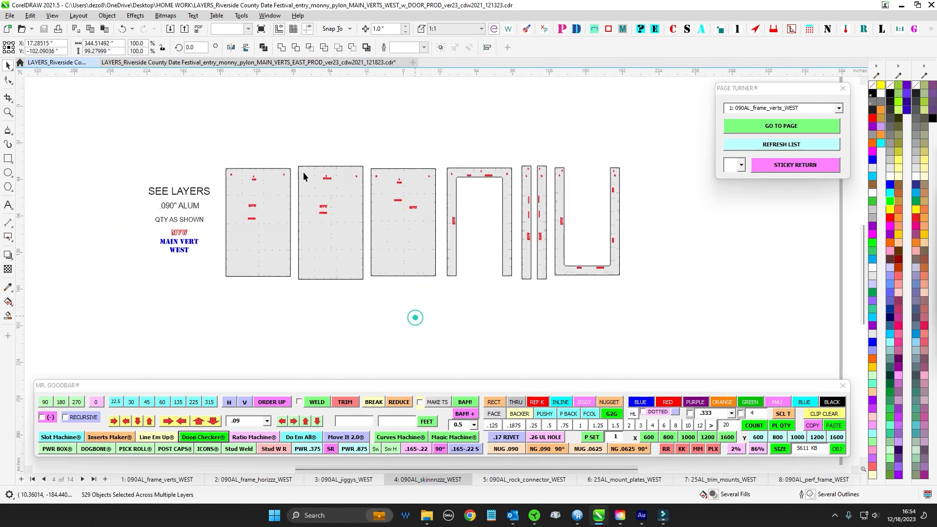
pyautogui.moveTo(214, 148); pyautogui.dragTo(441, 320)
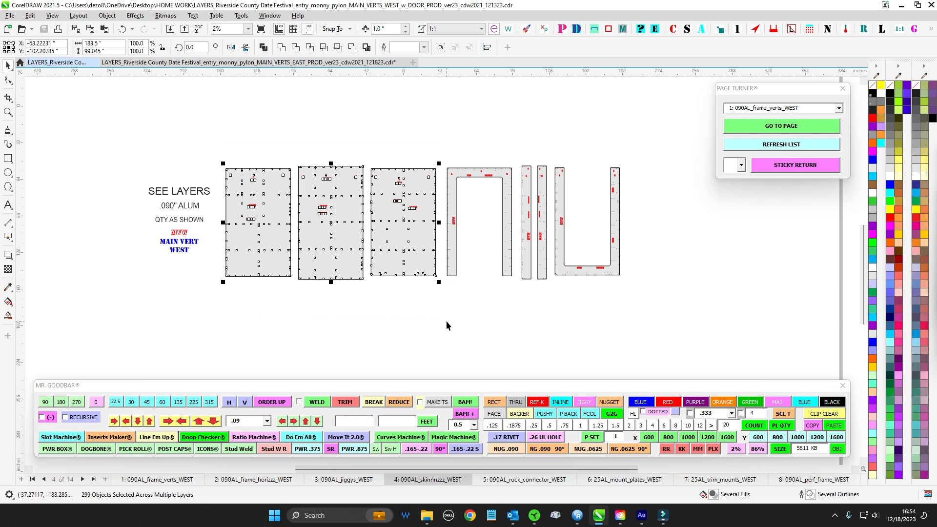
pyautogui.moveTo(669, 143); pyautogui.dragTo(439, 306)
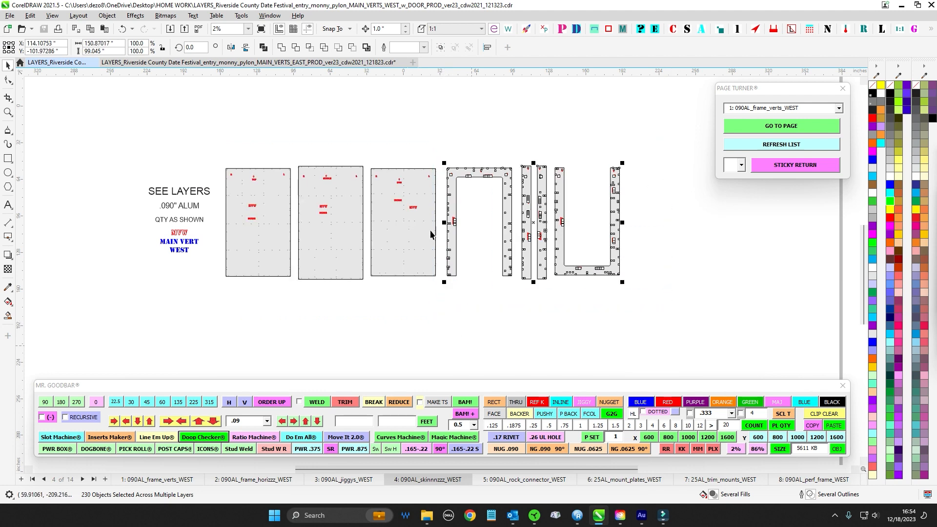
pyautogui.press('Delete')
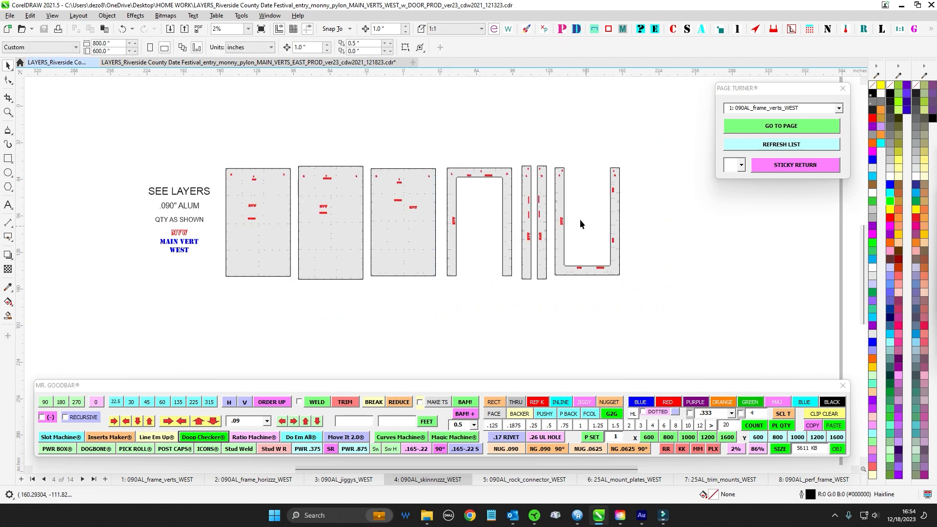
# - View page 5, 090AL_rock_connector_WEST, then go to page 6, 25AL_mount_plates_WEST, and select the four mount plates
pyautogui.click(492, 480)
pyautogui.scroll(3, 354, 175)
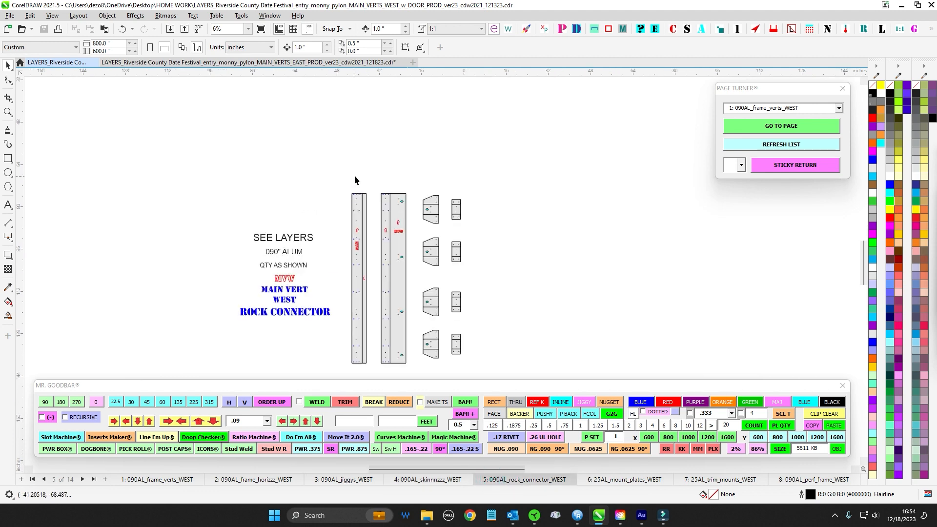
pyautogui.click(602, 481)
pyautogui.scroll(-2, 520, 210)
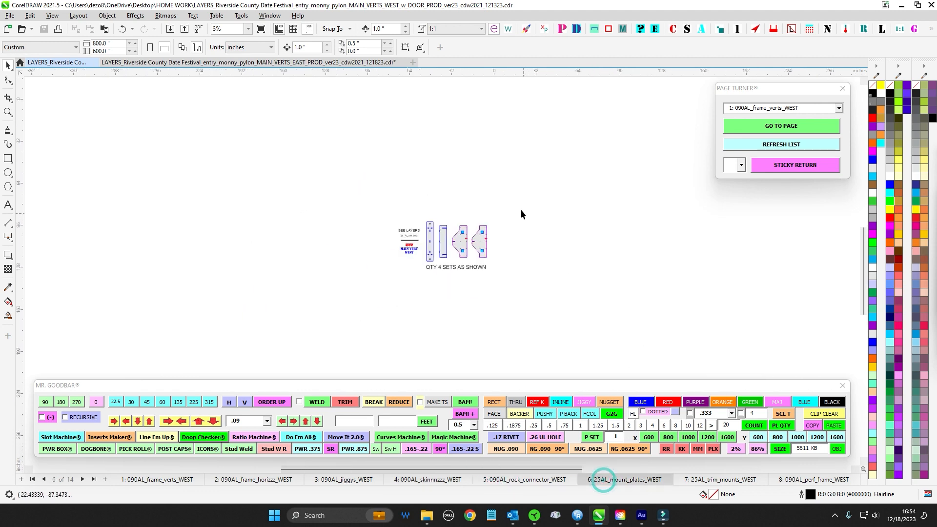
pyautogui.scroll(3, 452, 257)
pyautogui.moveTo(606, 220); pyautogui.dragTo(575, 267)
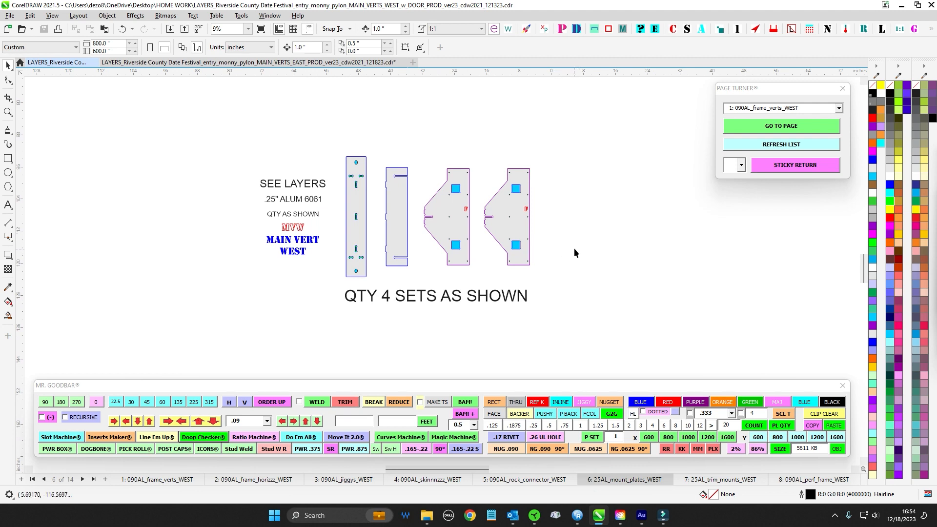
pyautogui.moveTo(572, 130); pyautogui.dragTo(340, 284)
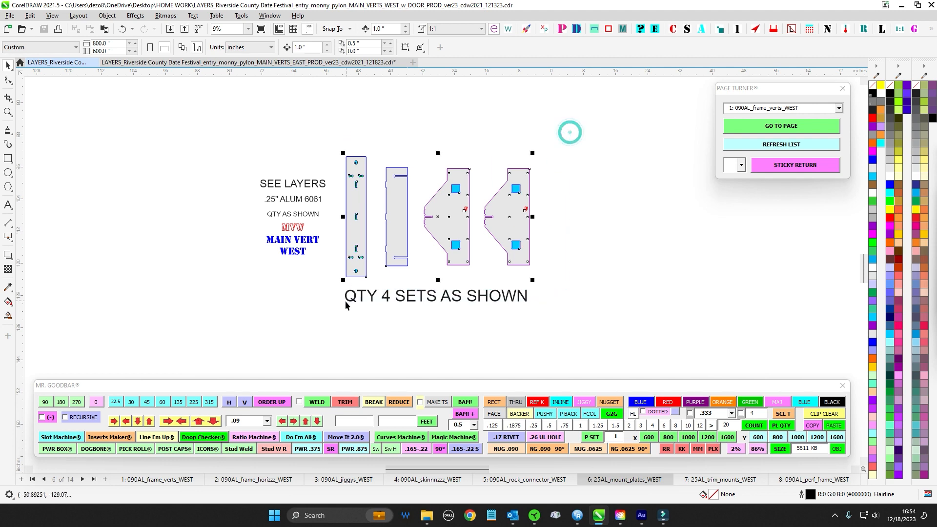
# - Go to page 7, 25AL_trim_mounts_WEST, and select the three sets of large mounts, then the group of smaller mounts
pyautogui.click(711, 480)
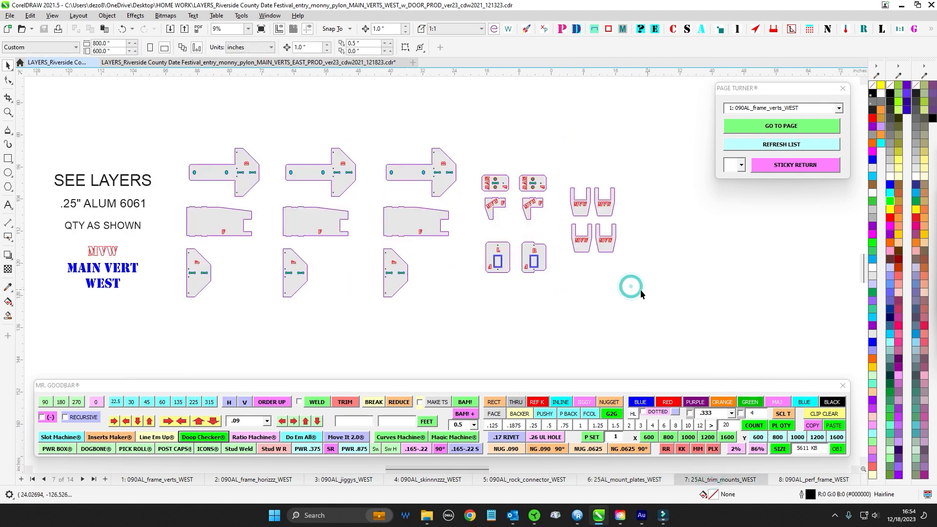
pyautogui.moveTo(159, 109); pyautogui.dragTo(471, 360)
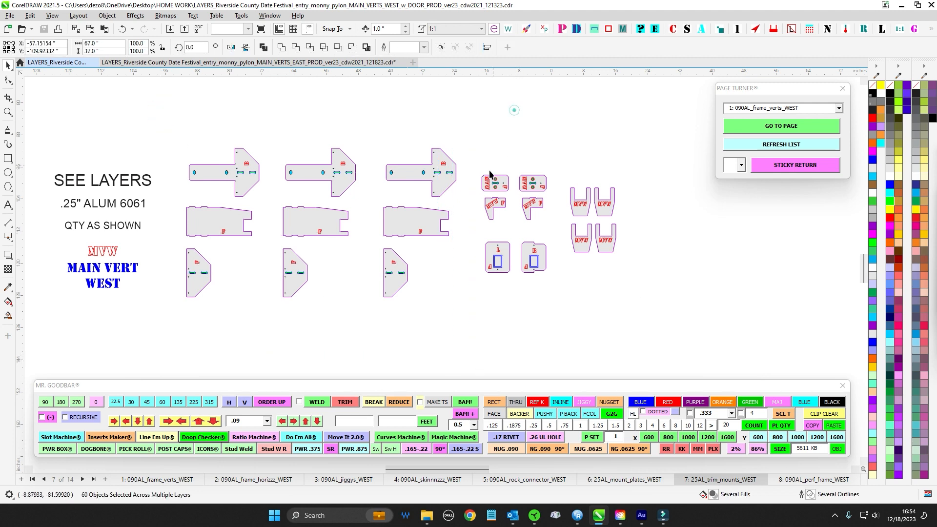
pyautogui.moveTo(476, 157); pyautogui.dragTo(669, 318)
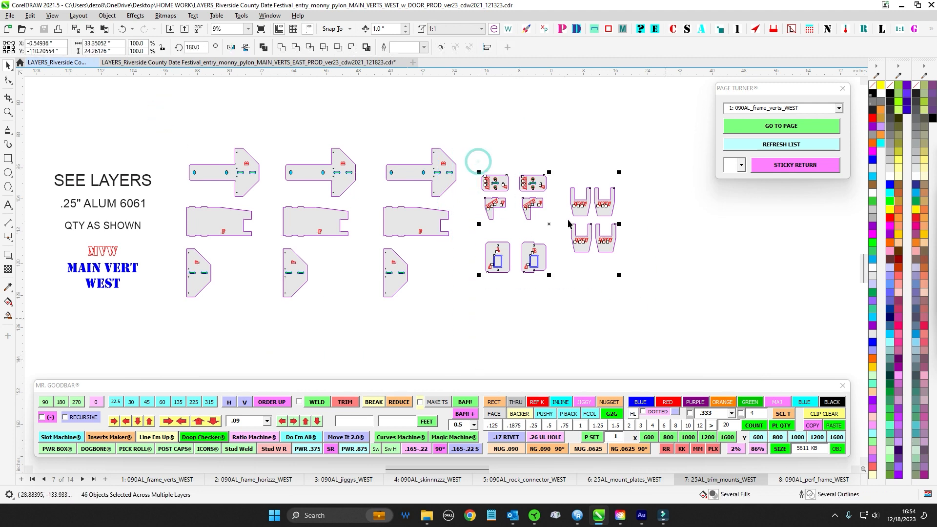
# - Go to page 8, 090AL_perf_frame_WEST, and select both long frame strips with their small brackets
pyautogui.click(813, 480)
pyautogui.scroll(-2, 607, 227)
pyautogui.moveTo(631, 219); pyautogui.dragTo(513, 215)
pyautogui.moveTo(375, 95); pyautogui.dragTo(540, 320)
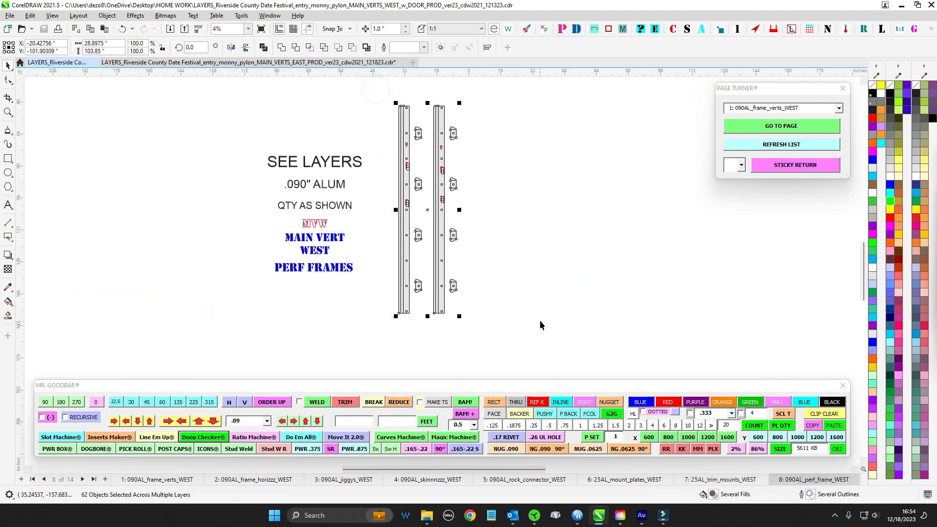
# - Select the PERF FRAMES label and examine the perf frame strips and brackets beside it
pyautogui.moveTo(264, 258); pyautogui.dragTo(374, 298)
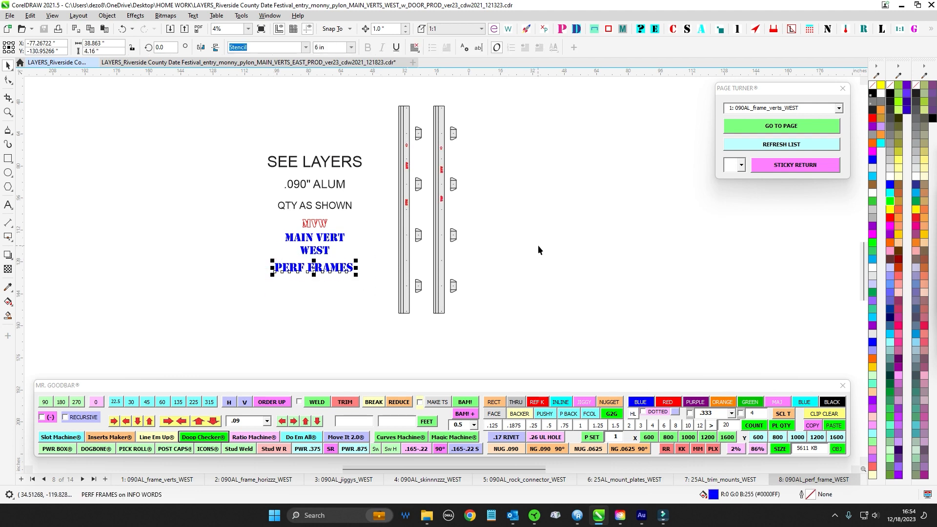
pyautogui.scroll(2, 449, 159)
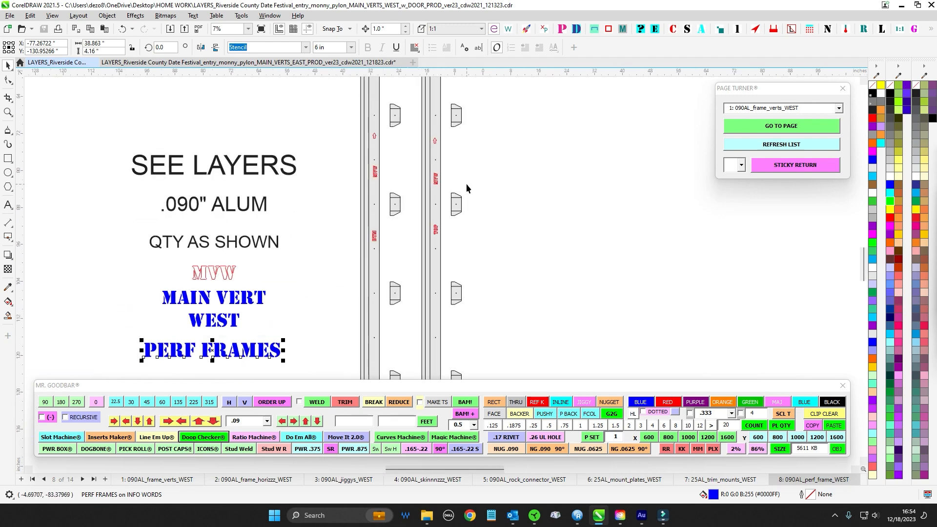
pyautogui.scroll(-2, 493, 200)
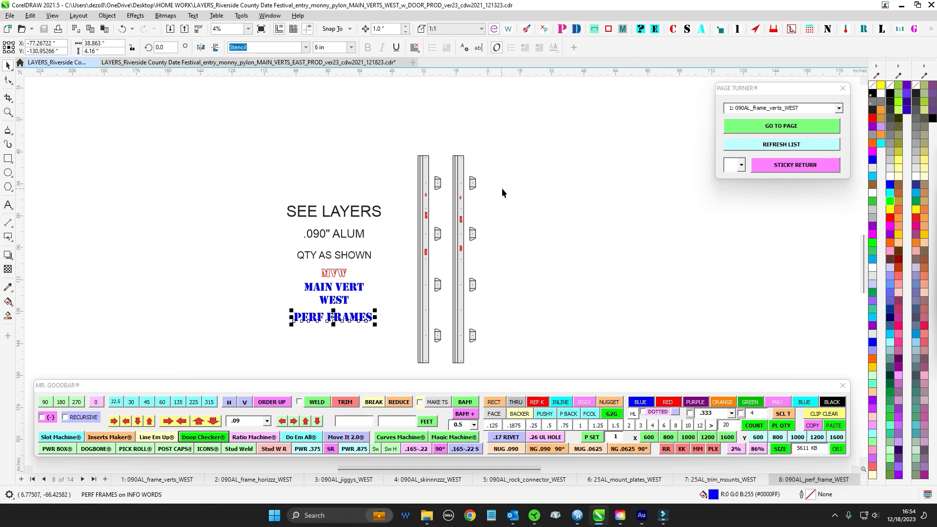
pyautogui.scroll(-1, 505, 211)
pyautogui.scroll(1, 493, 264)
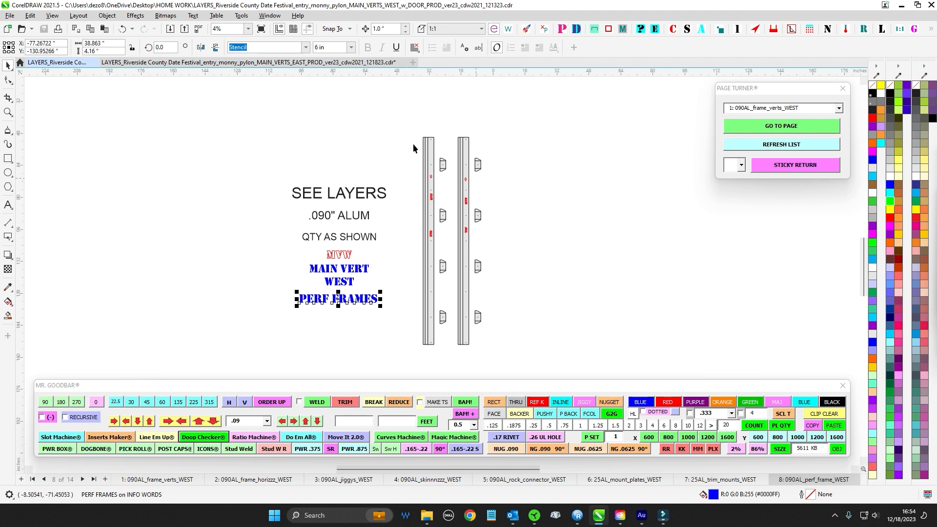
pyautogui.scroll(-1, 522, 234)
pyautogui.scroll(1, 496, 178)
pyautogui.scroll(-1, 504, 181)
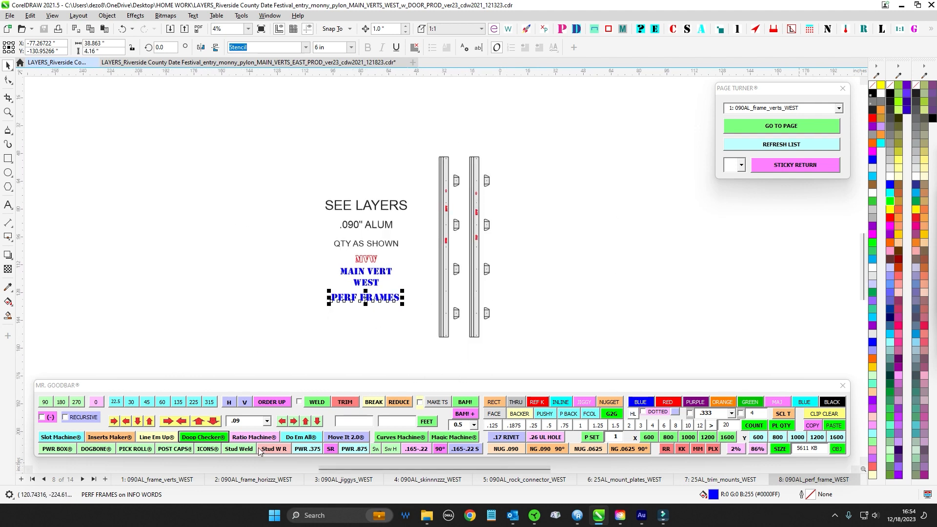
# - Go to page 9, 090AL_door_parts, select all door parts and labels, and clear the selection
pyautogui.click(83, 478)
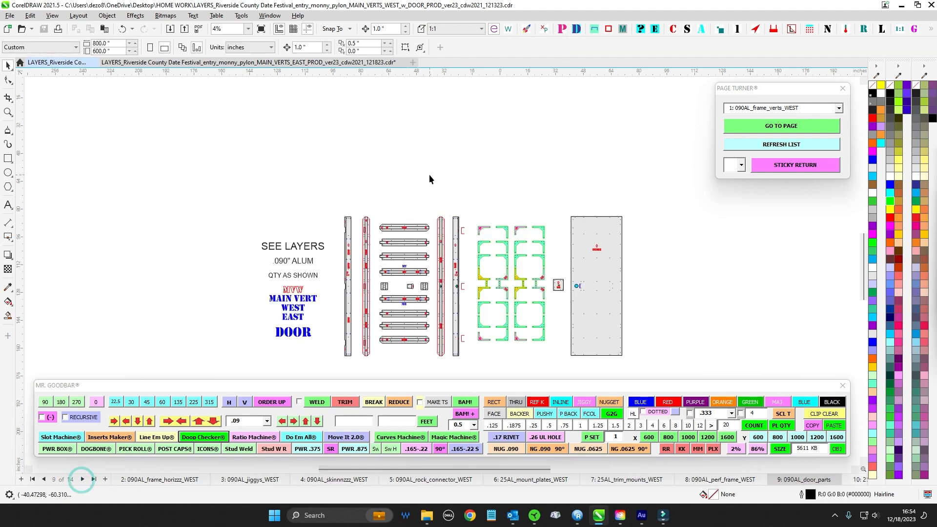
pyautogui.moveTo(430, 176); pyautogui.dragTo(372, 121)
pyautogui.moveTo(362, 128); pyautogui.dragTo(397, 118)
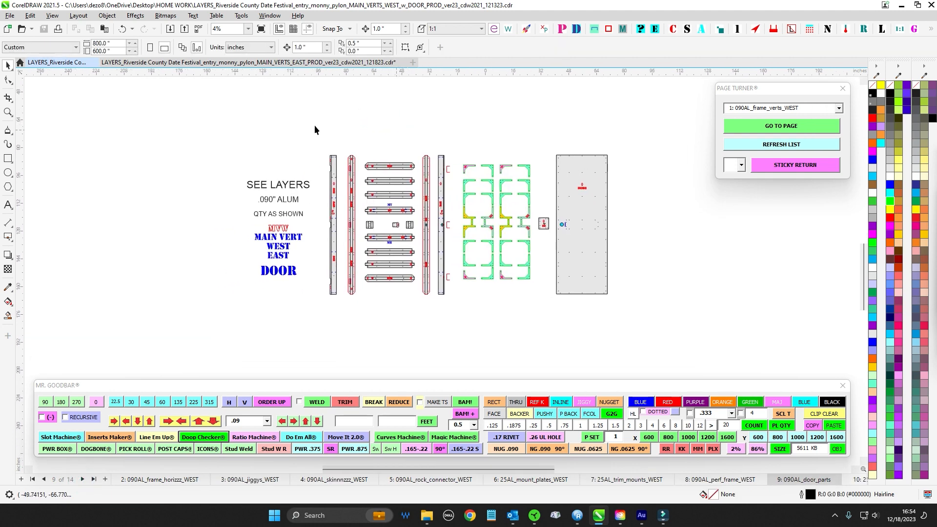
pyautogui.moveTo(643, 317); pyautogui.dragTo(661, 336)
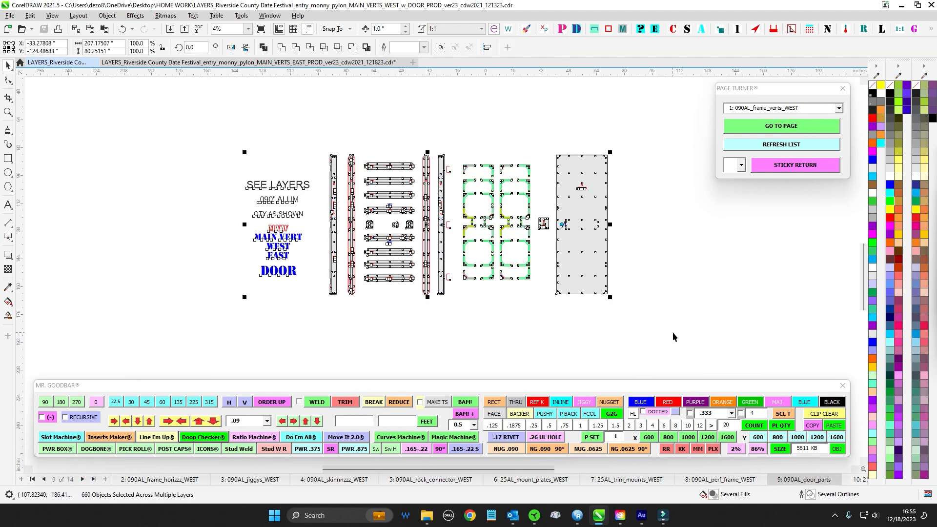
pyautogui.click(684, 178)
# - Select the small rectangular plate between the colored jig parts and the large door skin
pyautogui.scroll(2, 537, 209)
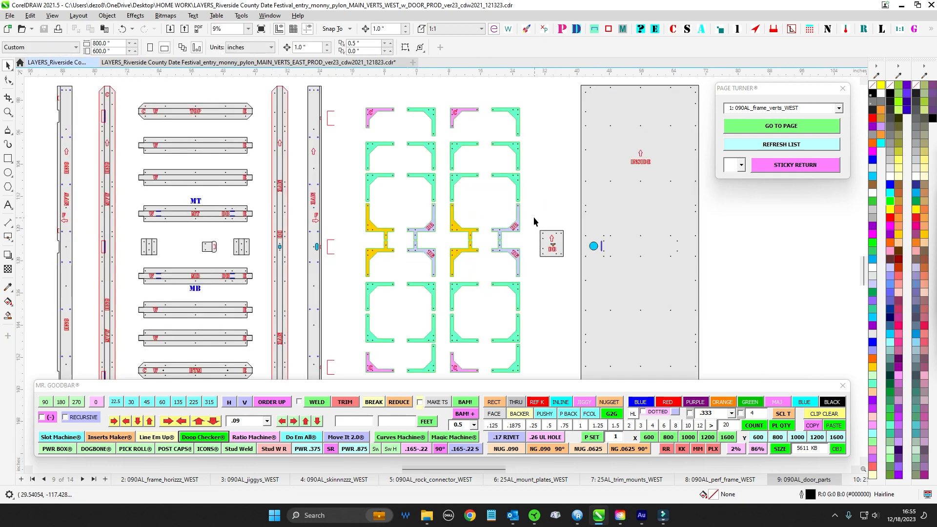
pyautogui.moveTo(533, 216); pyautogui.dragTo(567, 290)
pyautogui.scroll(-2, 568, 292)
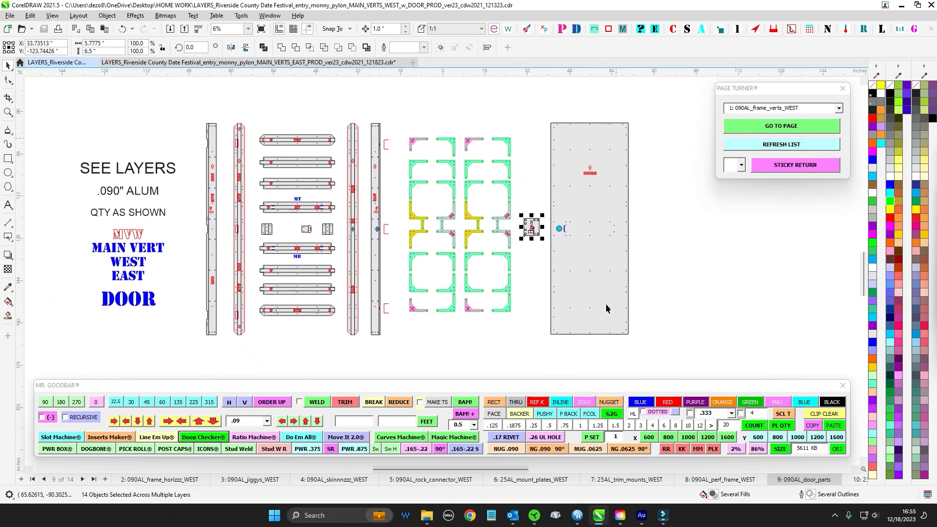
# - Select the coloured jig parts, and separately the long strips and horizontal rails of the door frame
pyautogui.moveTo(397, 120); pyautogui.dragTo(534, 357)
pyautogui.scroll(-1, 518, 350)
pyautogui.moveTo(309, 172); pyautogui.dragTo(435, 361)
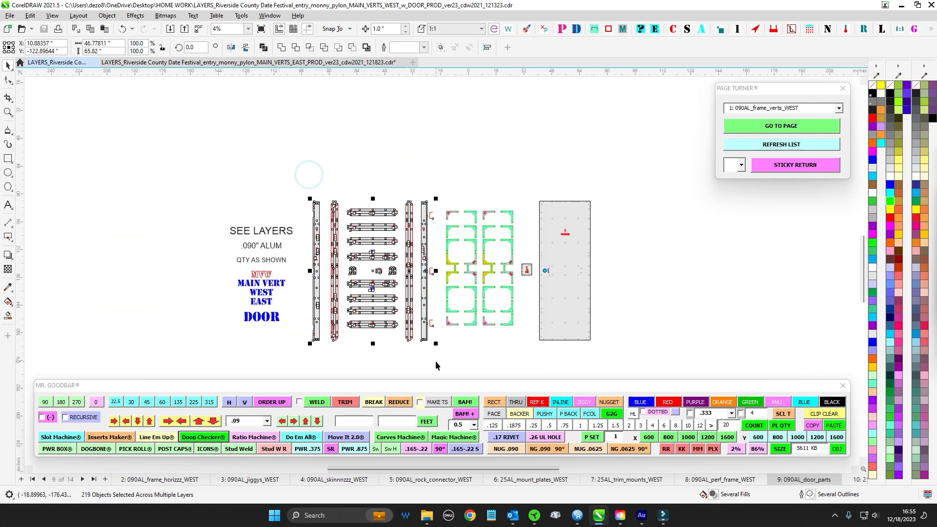
pyautogui.scroll(1, 427, 290)
pyautogui.scroll(-1, 422, 254)
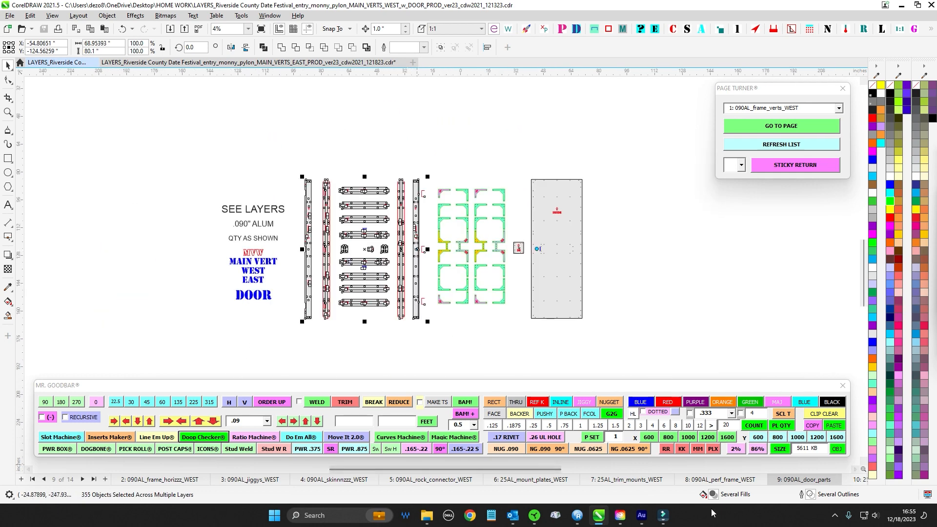
# - Select the small latch plate between the MT and MB rails on the door parts page
pyautogui.scroll(4, 376, 221)
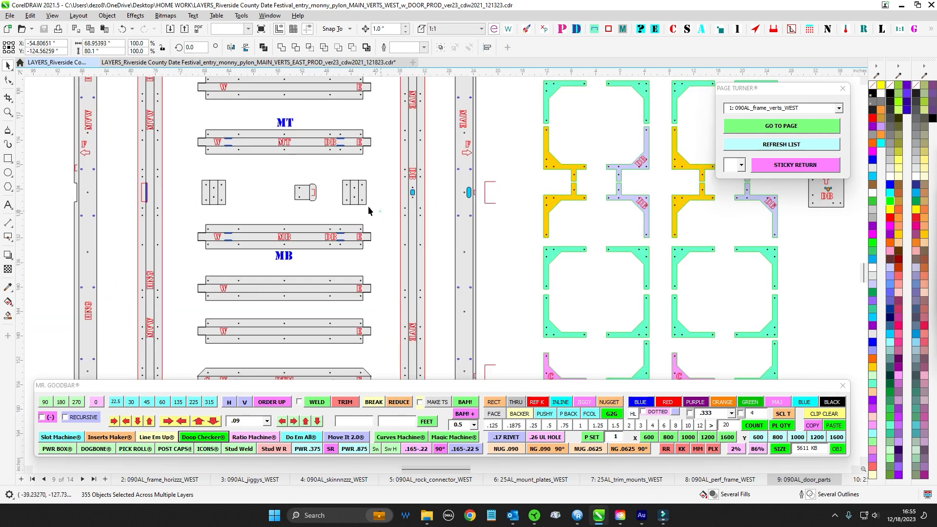
pyautogui.scroll(1, 368, 206)
pyautogui.moveTo(281, 175); pyautogui.dragTo(349, 241)
pyautogui.scroll(-4, 348, 241)
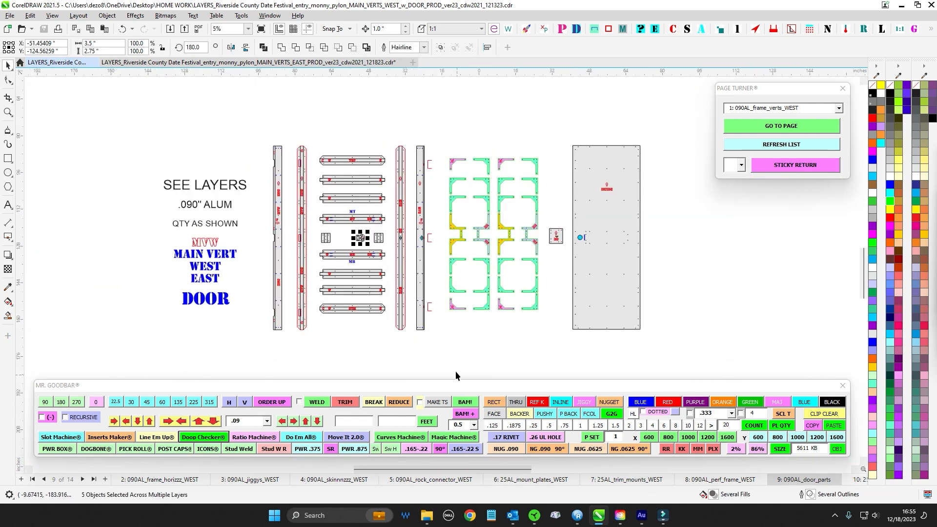
# - Go to page 10, 25AL_door_jambs, select both long jamb strips, and clear the selection
pyautogui.click(858, 479)
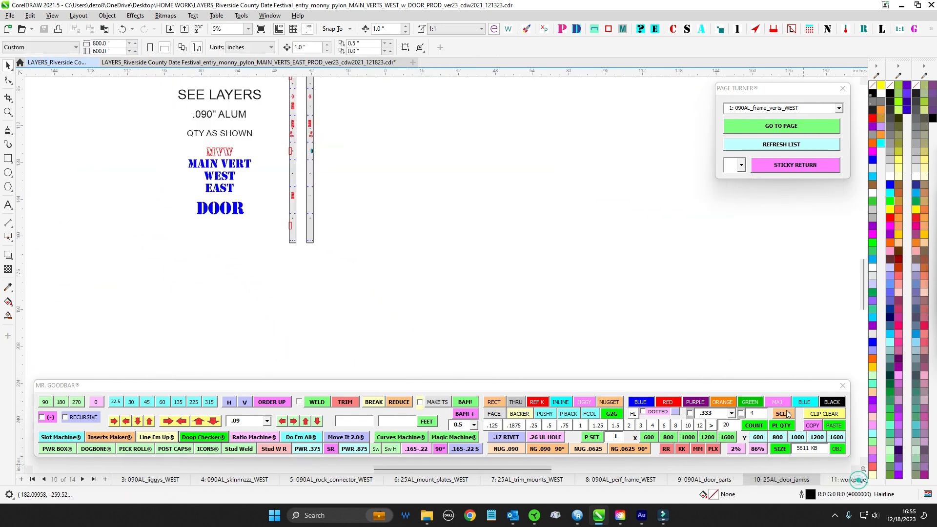
pyautogui.scroll(-3, 526, 251)
pyautogui.scroll(3, 418, 203)
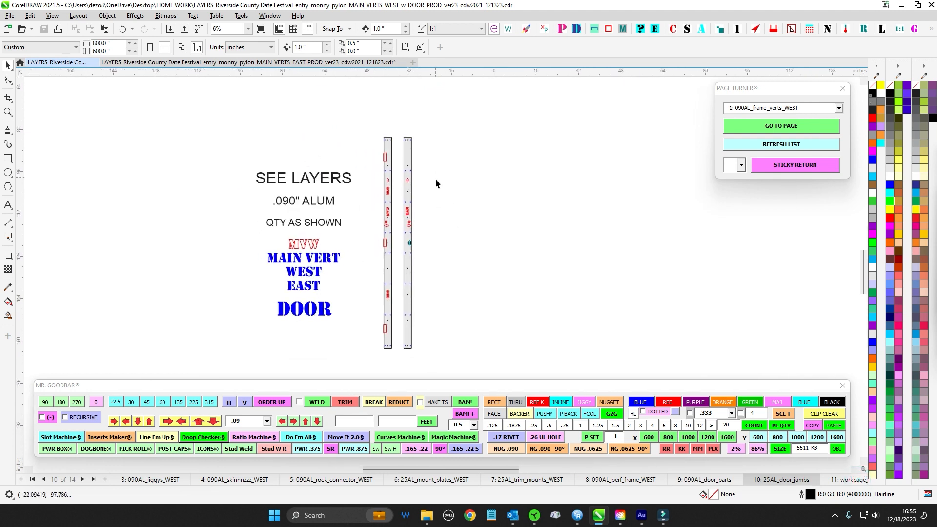
pyautogui.moveTo(355, 117); pyautogui.dragTo(461, 376)
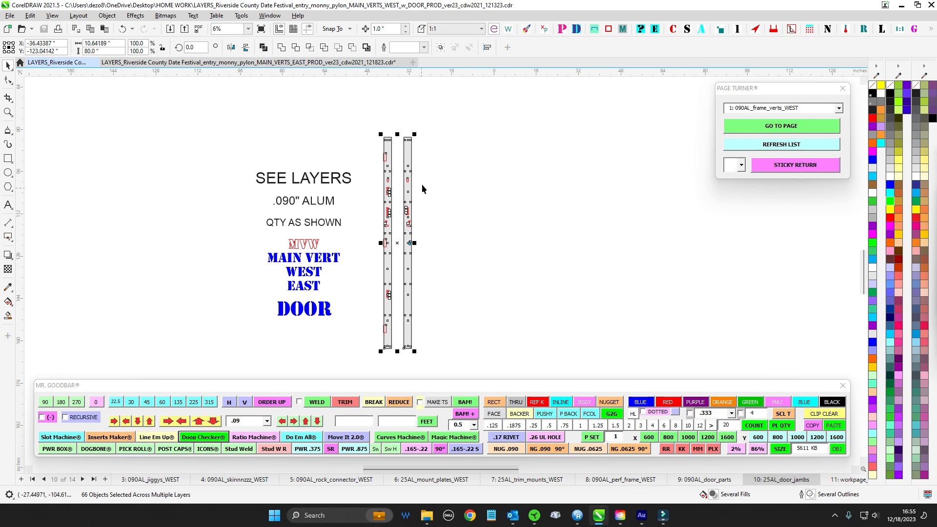
pyautogui.scroll(3, 421, 184)
pyautogui.scroll(-3, 460, 227)
pyautogui.click(450, 222)
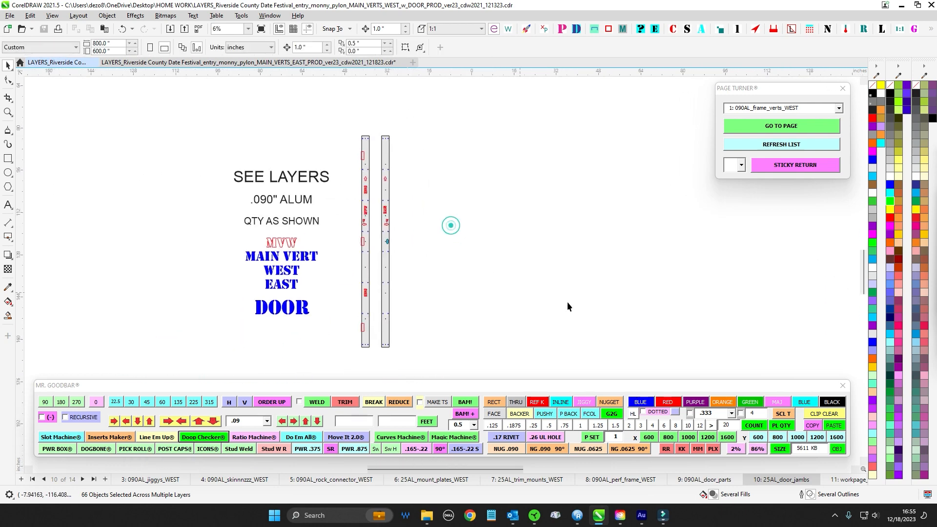
# - Go to page 11, workpage_VERTS_WEST, select the central main vertical assembly and the exploded DOOR group, and clear the selection
pyautogui.click(853, 479)
pyautogui.scroll(-4, 520, 233)
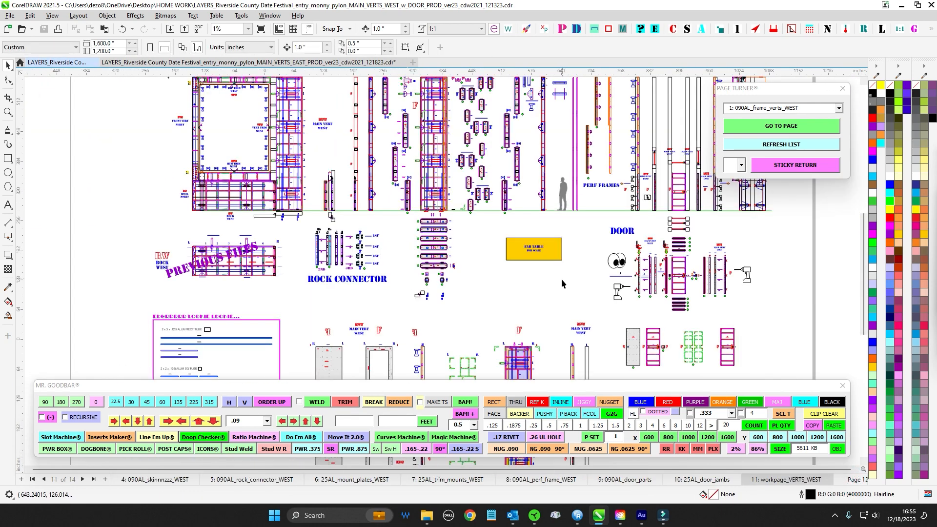
pyautogui.scroll(3, 492, 245)
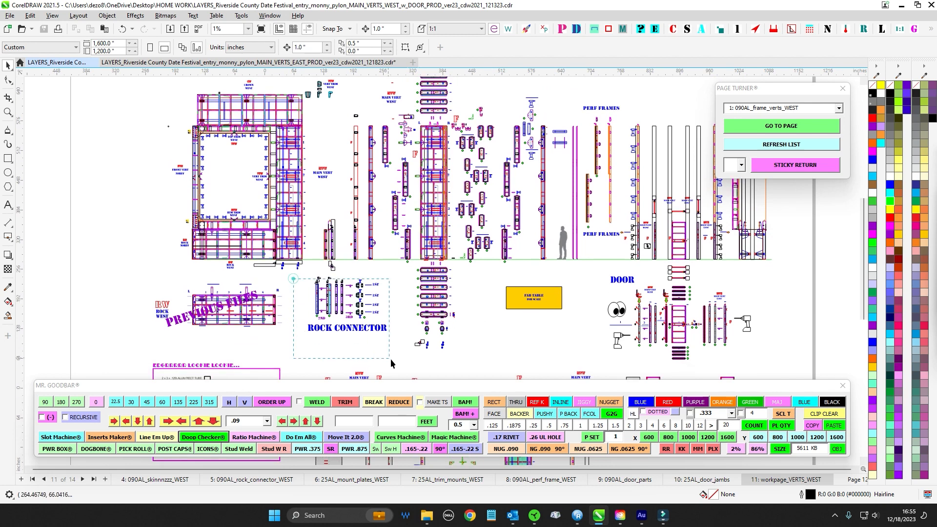
pyautogui.moveTo(409, 119); pyautogui.dragTo(464, 269)
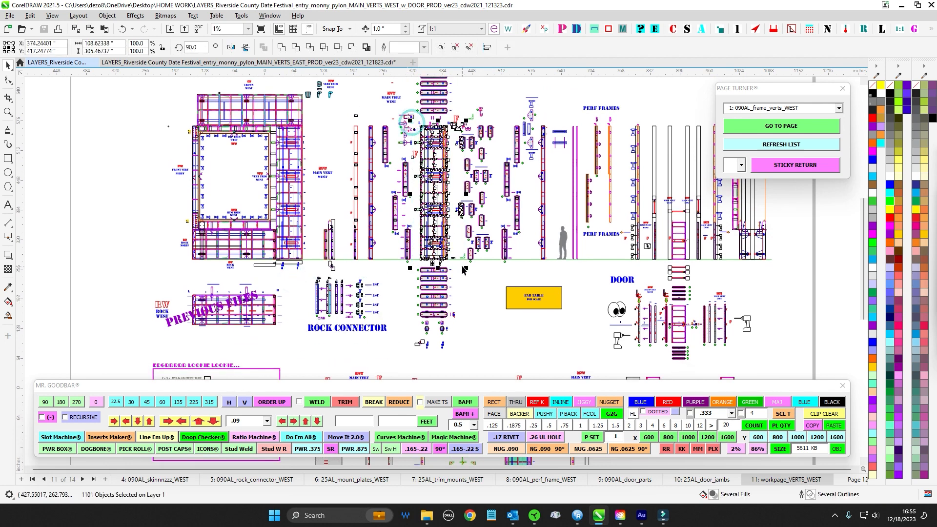
pyautogui.moveTo(612, 274); pyautogui.dragTo(743, 367)
pyautogui.click(574, 344)
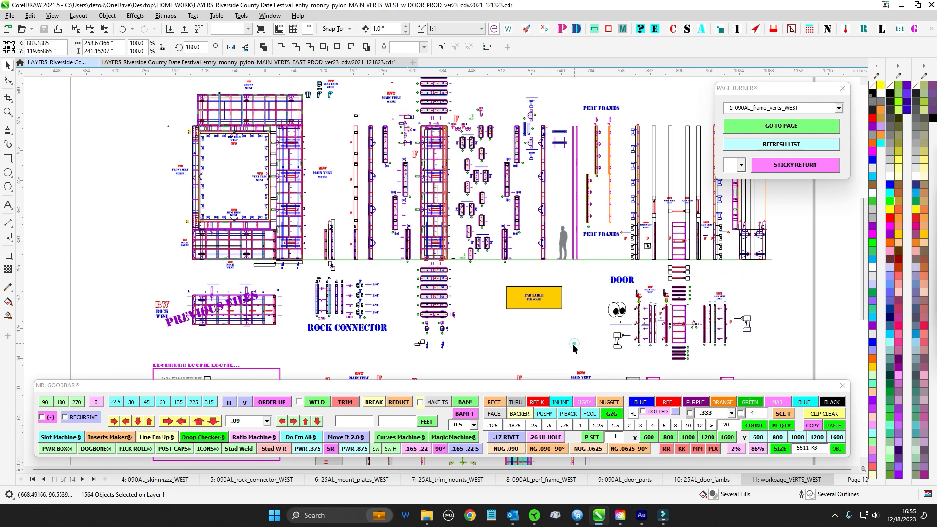
# - Select the rock section at the base of the assembled pylon frame, and clear the selection
pyautogui.scroll(1, 253, 267)
pyautogui.moveTo(143, 138); pyautogui.dragTo(225, 273)
pyautogui.moveTo(170, 256); pyautogui.dragTo(344, 329)
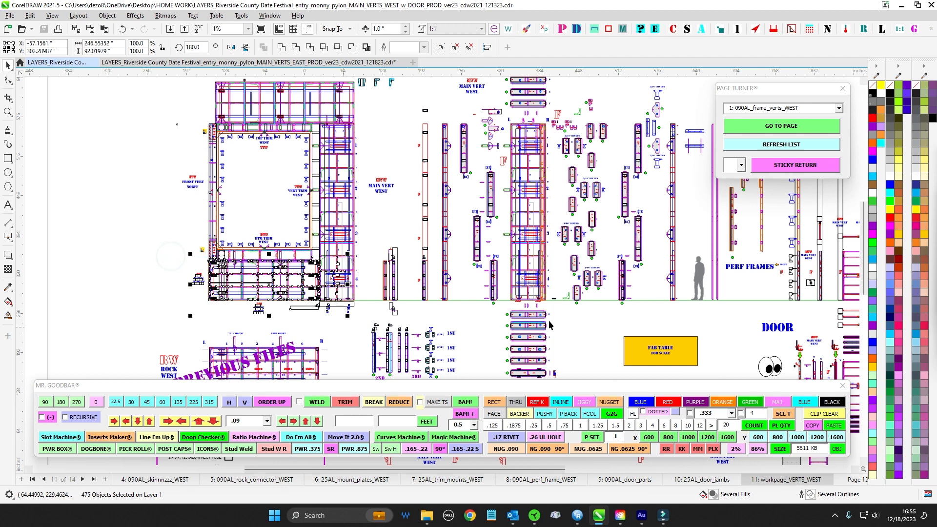
pyautogui.moveTo(587, 331); pyautogui.dragTo(513, 276)
pyautogui.click(514, 340)
# - Examine the workpage drawings from the rock connector across to the exploded DOOR assembly
pyautogui.scroll(1, 514, 340)
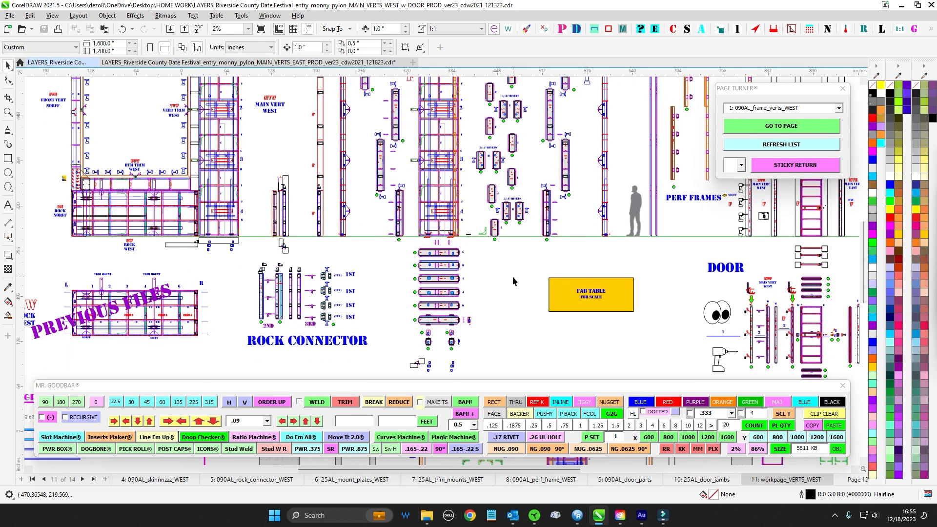
pyautogui.moveTo(516, 329); pyautogui.dragTo(426, 274)
pyautogui.moveTo(517, 287); pyautogui.dragTo(429, 282)
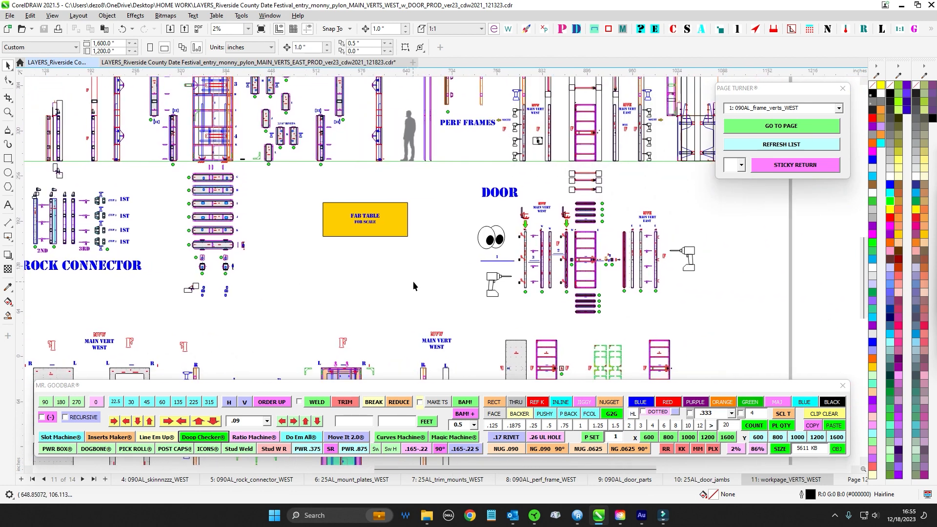
pyautogui.scroll(1, 593, 223)
pyautogui.moveTo(616, 236)
pyautogui.mouseDown()
pyautogui.moveTo(564, 222)
pyautogui.moveTo(542, 186)
pyautogui.mouseUp()
pyautogui.scroll(2, 575, 237)
pyautogui.scroll(-1, 541, 197)
pyautogui.scroll(-1, 544, 188)
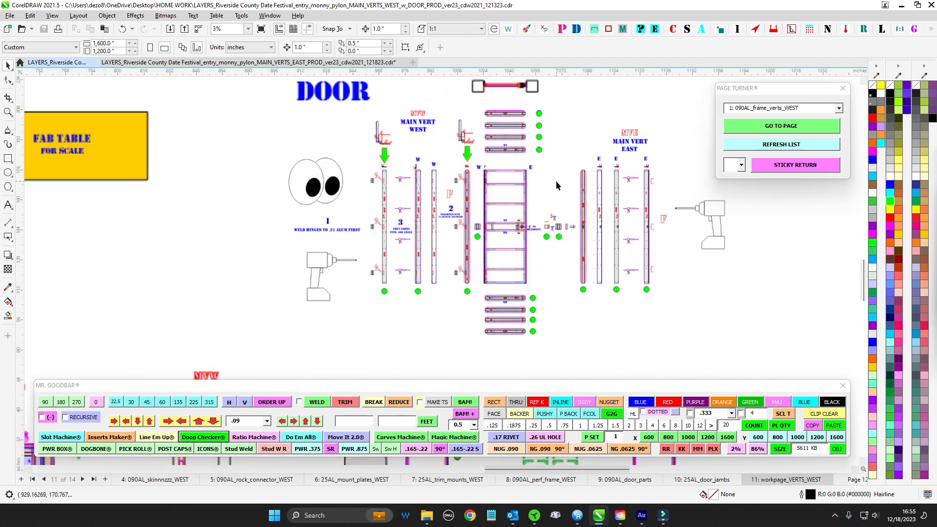
# - Inspect the door frame in the exploded assembly and the row of door views beneath it
pyautogui.moveTo(482, 163); pyautogui.dragTo(536, 177)
pyautogui.hotkey('shift', 'F2')
pyautogui.scroll(-1, 540, 280)
pyautogui.click(487, 132)
pyautogui.scroll(-2, 544, 206)
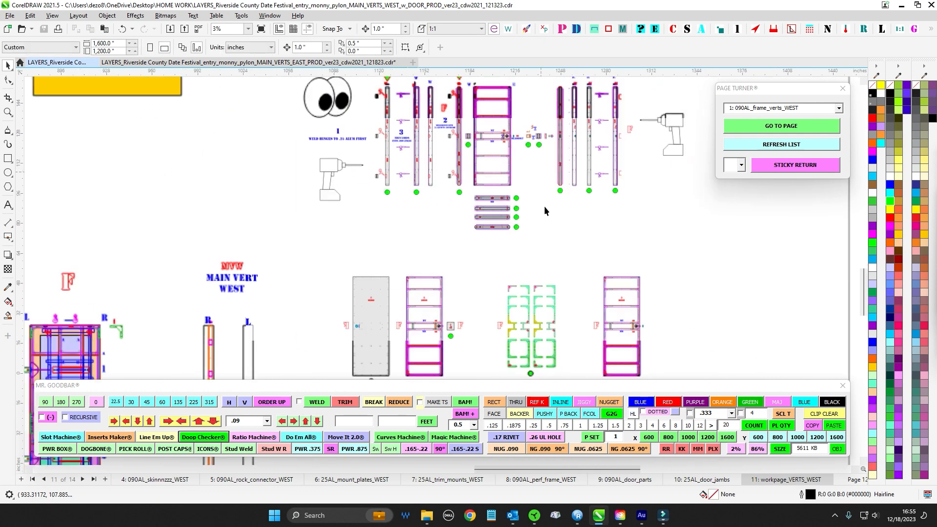
# - Examine the upper rows of coloured corner jigs between the two door frame views
pyautogui.scroll(2, 522, 176)
pyautogui.scroll(2, 547, 152)
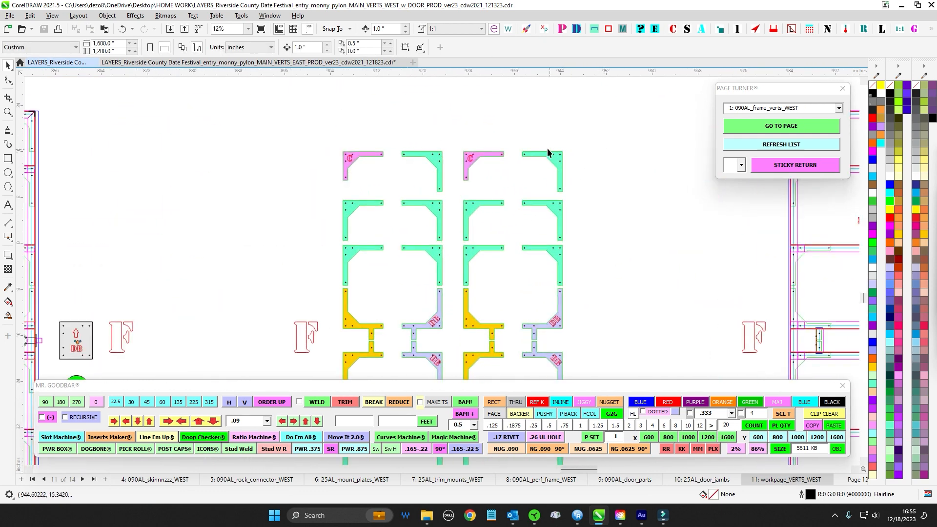
pyautogui.moveTo(577, 211); pyautogui.dragTo(599, 197)
pyautogui.click(603, 214)
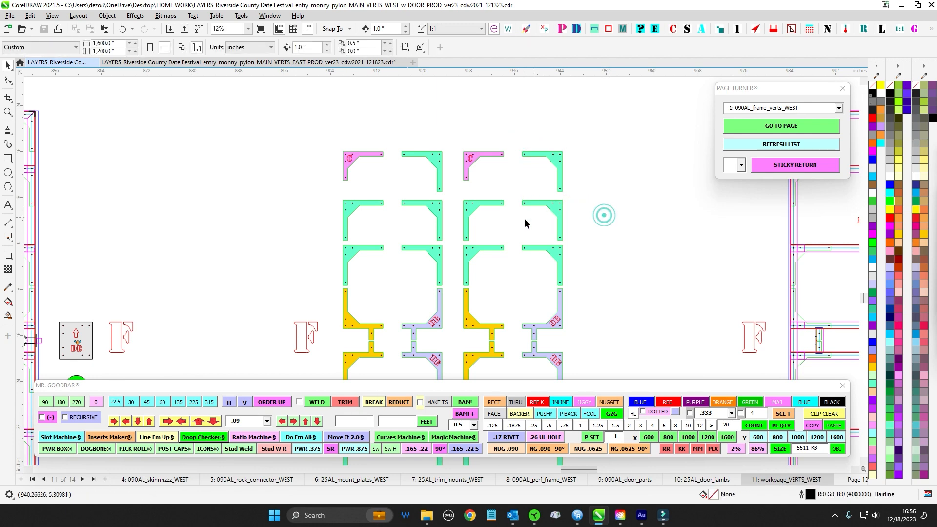
pyautogui.scroll(1, 425, 171)
pyautogui.scroll(-1, 449, 186)
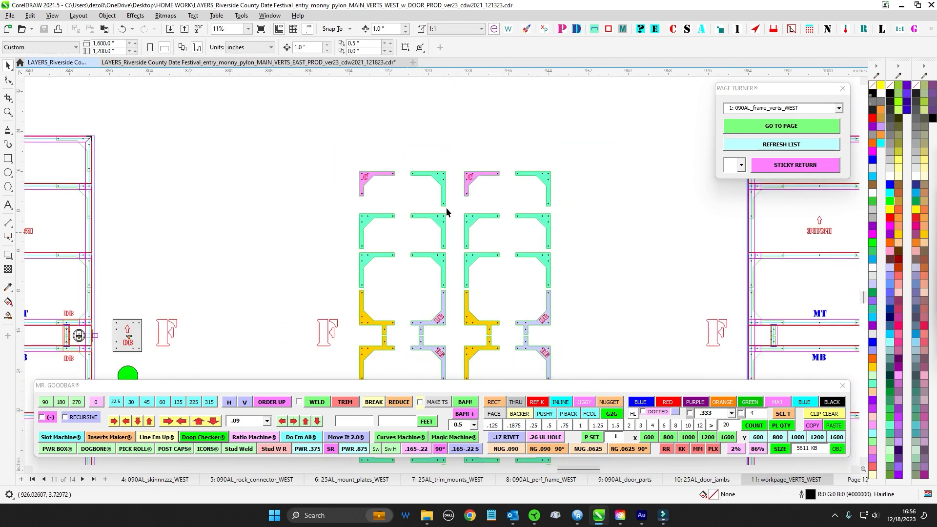
pyautogui.scroll(2, 445, 207)
pyautogui.scroll(-2, 444, 173)
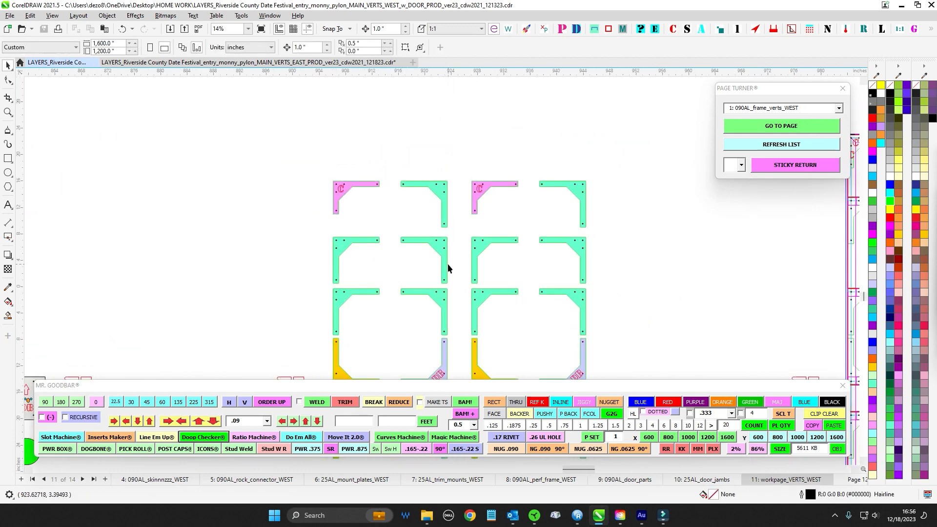
# - Compare the pink C corner jigs with the green jigs, from the top row to the bottom row
pyautogui.scroll(3, 481, 218)
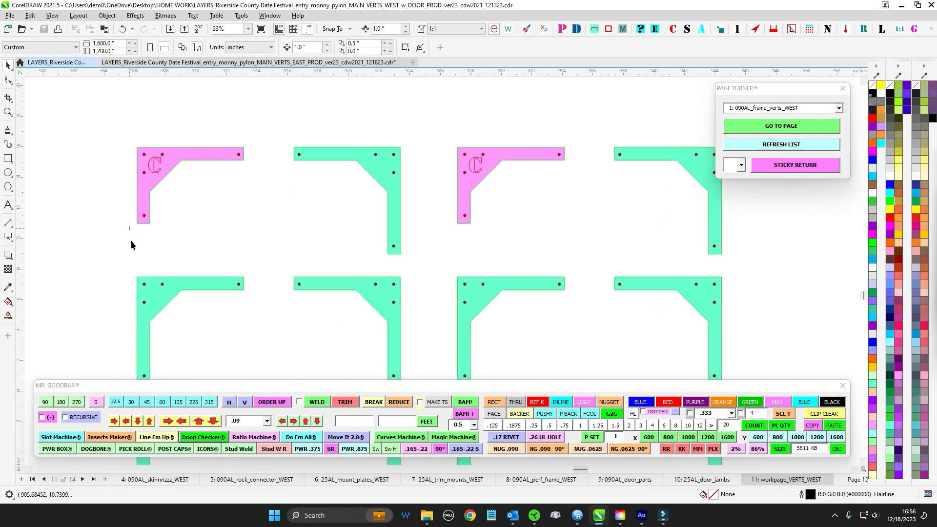
pyautogui.scroll(-2, 212, 242)
pyautogui.scroll(-2, 423, 197)
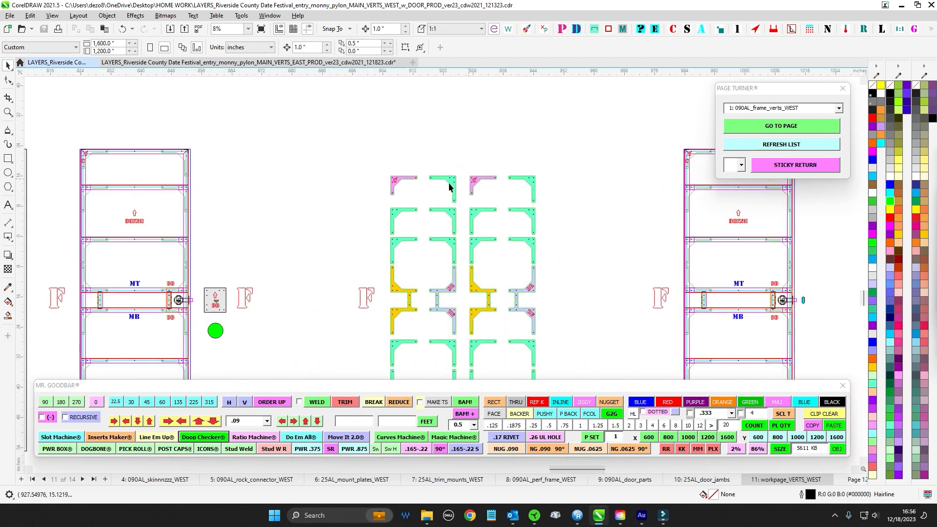
pyautogui.scroll(1, 404, 183)
pyautogui.scroll(-1, 410, 270)
pyautogui.scroll(1, 425, 323)
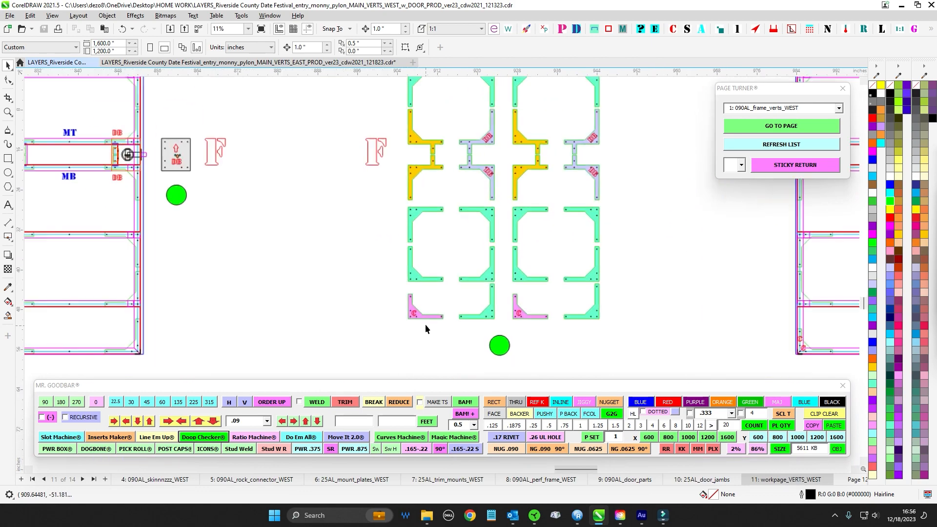
pyautogui.scroll(-1, 449, 305)
pyautogui.moveTo(391, 279); pyautogui.dragTo(447, 383)
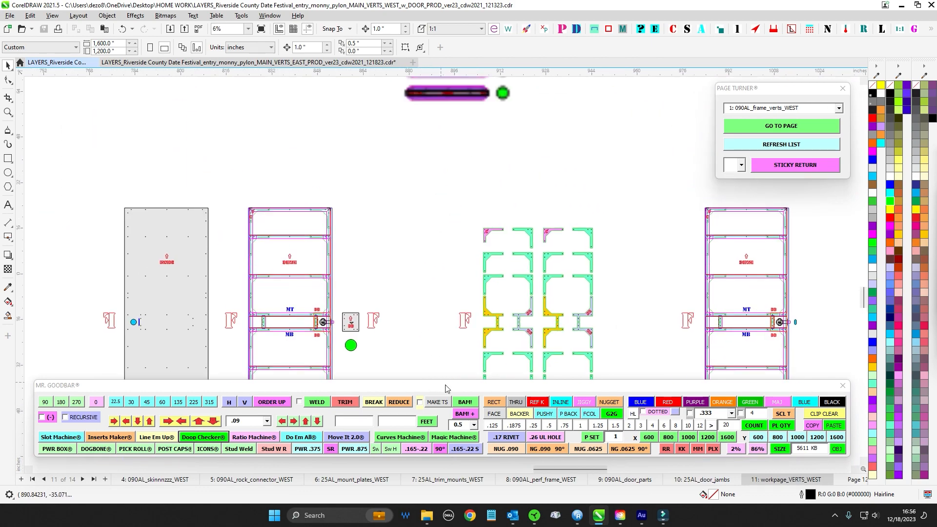
# - Examine the upper hinge cutouts on the hinge-side vertical strips and the door frame
pyautogui.scroll(-2, 437, 337)
pyautogui.moveTo(399, 93); pyautogui.dragTo(407, 176)
pyautogui.scroll(1, 407, 174)
pyautogui.scroll(3, 407, 177)
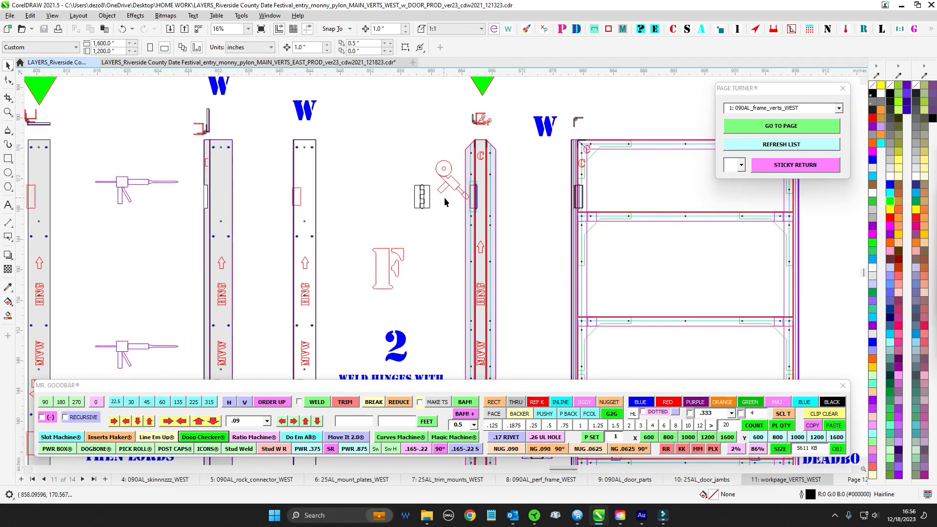
pyautogui.scroll(2, 520, 134)
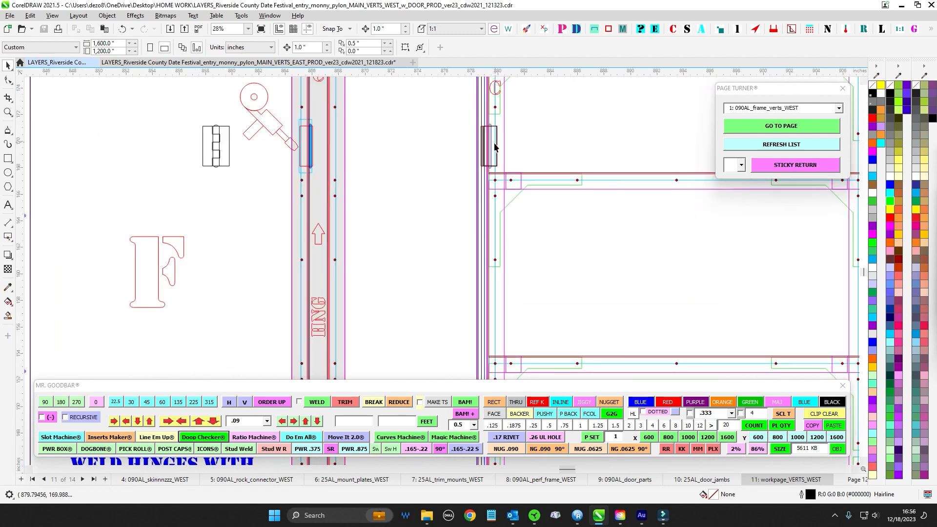
pyautogui.scroll(-2, 495, 147)
pyautogui.scroll(1, 501, 135)
pyautogui.scroll(-3, 488, 183)
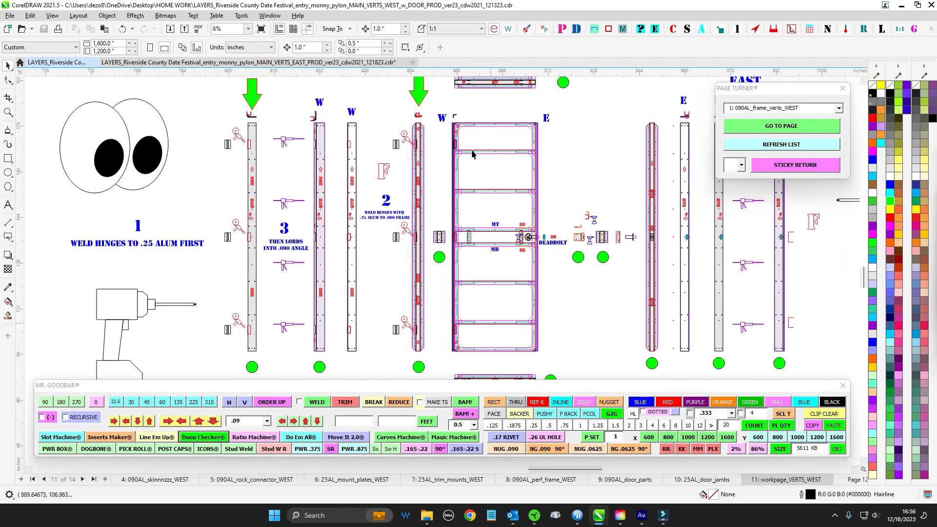
# - Inspect the deadbolt area between the MT and MB rails, select the small latch plate beside it, and clear the selection
pyautogui.scroll(3, 472, 154)
pyautogui.scroll(-1, 487, 317)
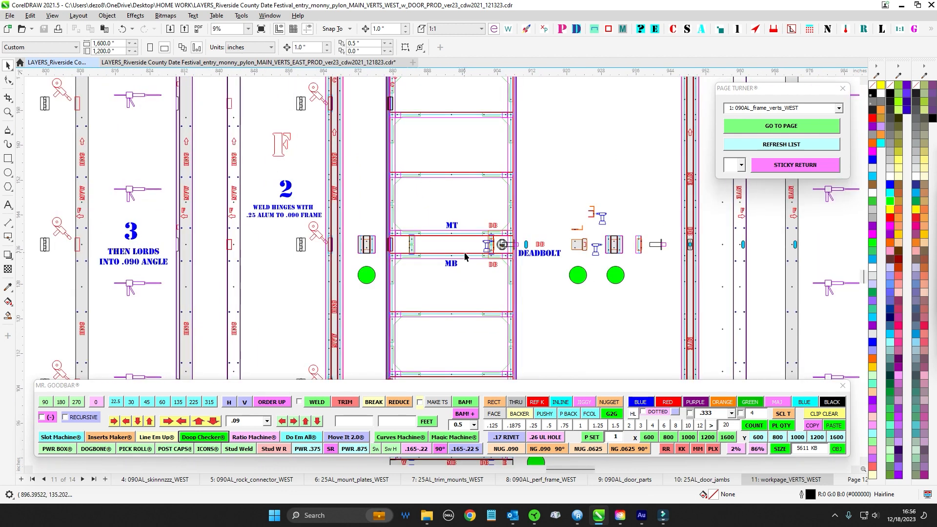
pyautogui.scroll(2, 506, 253)
pyautogui.scroll(1, 554, 217)
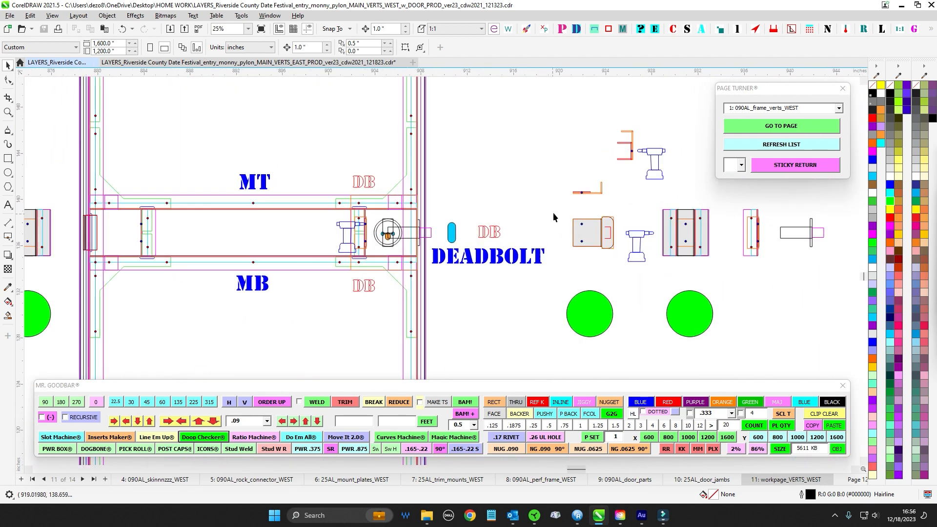
pyautogui.moveTo(645, 292); pyautogui.dragTo(645, 293)
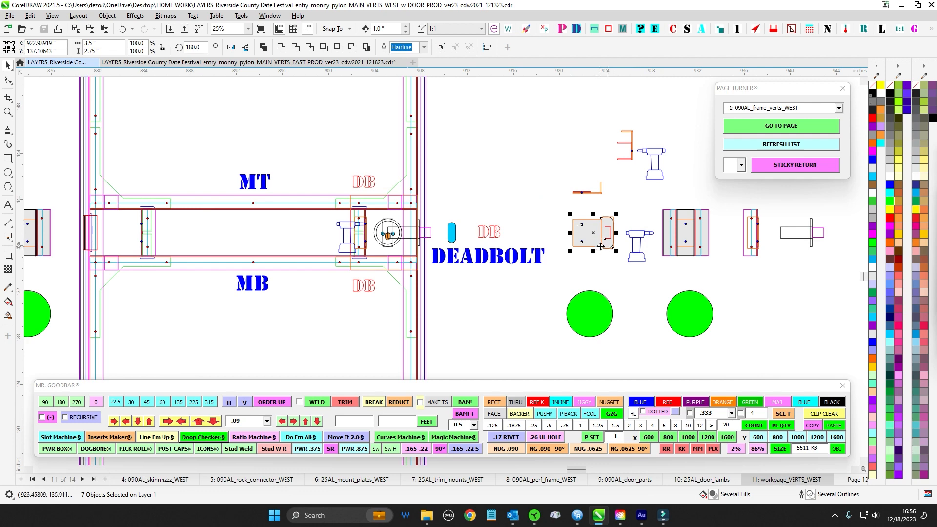
pyautogui.scroll(-3, 603, 239)
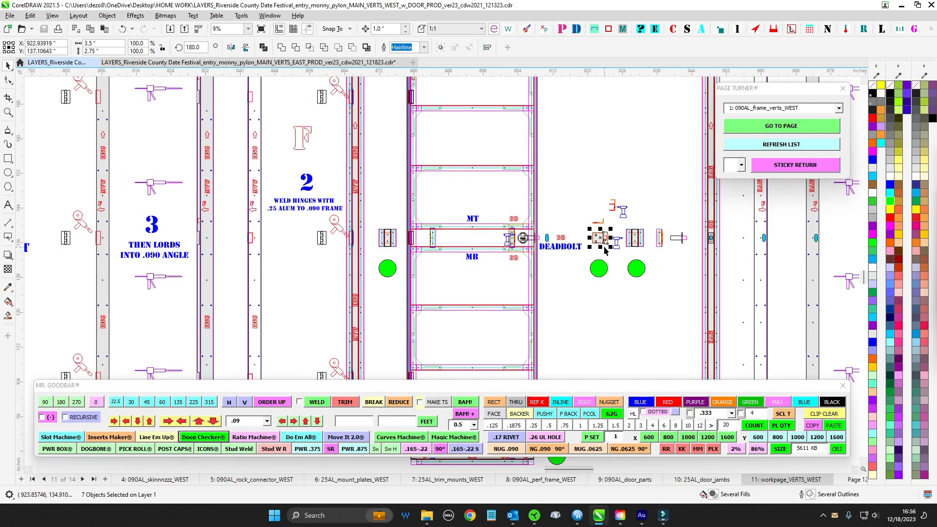
pyautogui.scroll(-1, 605, 250)
pyautogui.click(607, 299)
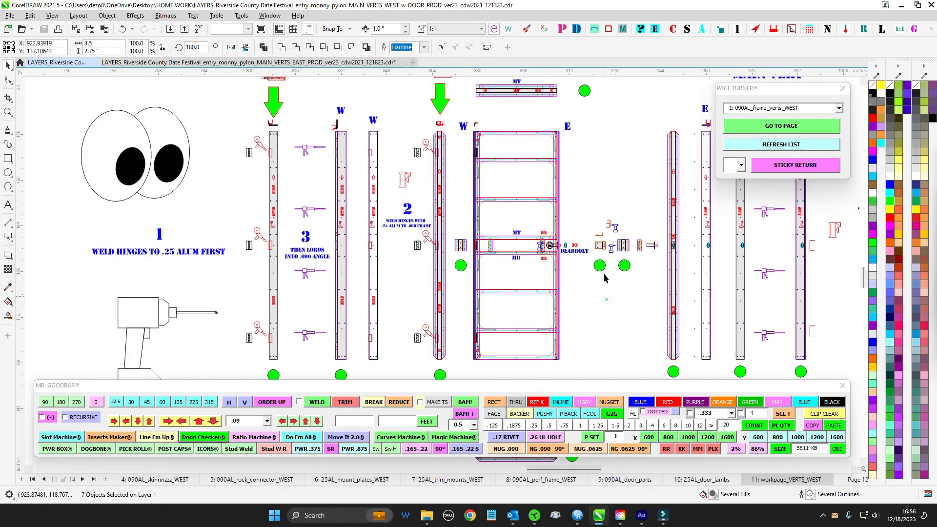
# - Examine the door's hinge-side parts and select the step 1 note, WELD HINGES TO .25 ALUM FIRST
pyautogui.scroll(2, 604, 245)
pyautogui.scroll(-1, 631, 296)
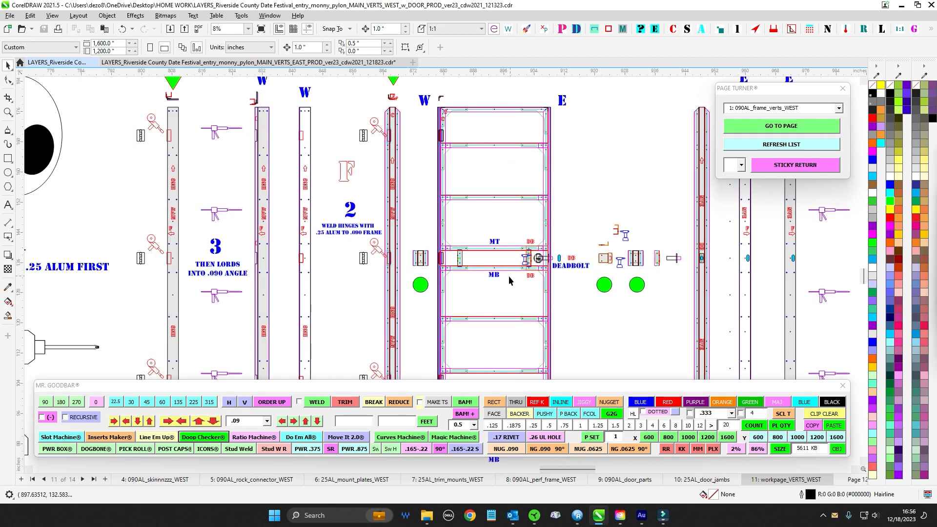
pyautogui.scroll(-1, 507, 277)
pyautogui.moveTo(391, 220); pyautogui.dragTo(433, 283)
pyautogui.moveTo(425, 207); pyautogui.dragTo(477, 108)
pyautogui.moveTo(119, 199); pyautogui.dragTo(311, 260)
pyautogui.scroll(3, 311, 260)
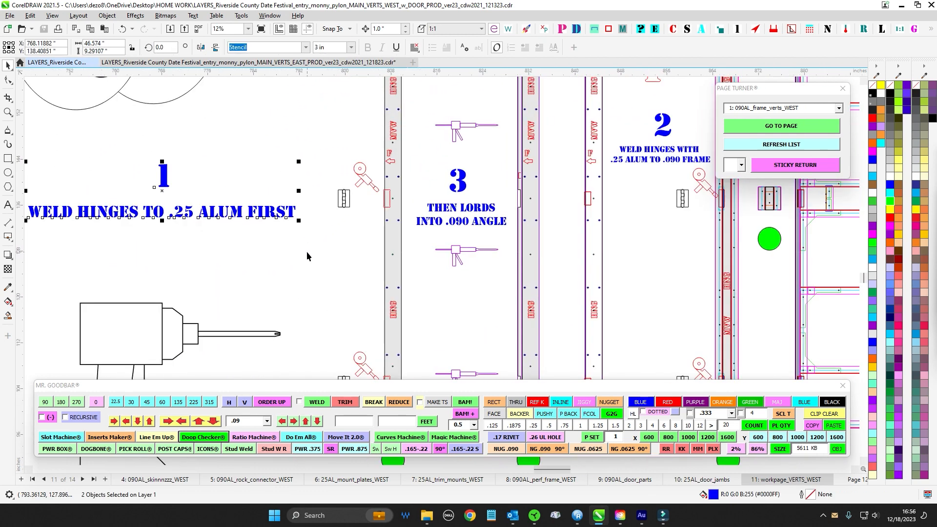
# - Select the uppermost hinge drawing beside the step 1 aluminium strip and examine it
pyautogui.scroll(-1, 357, 288)
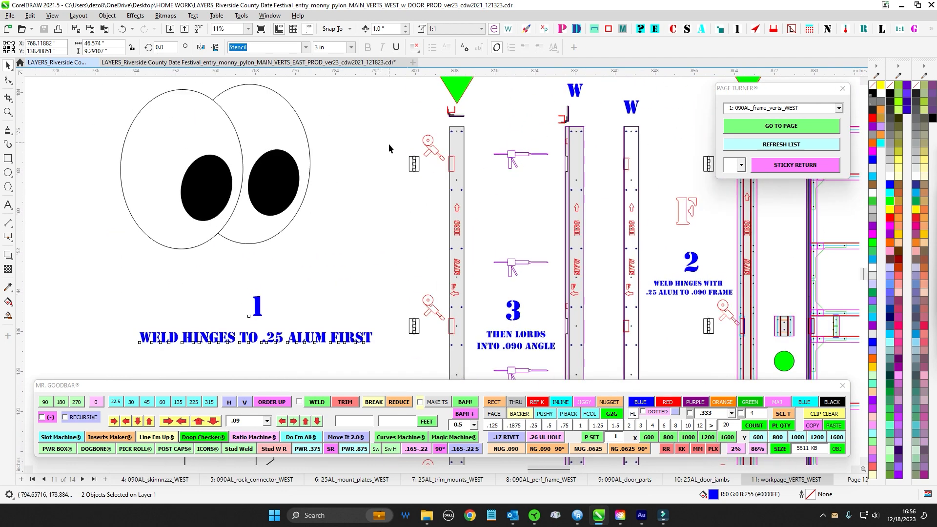
pyautogui.moveTo(388, 143); pyautogui.dragTo(424, 218)
pyautogui.scroll(3, 406, 171)
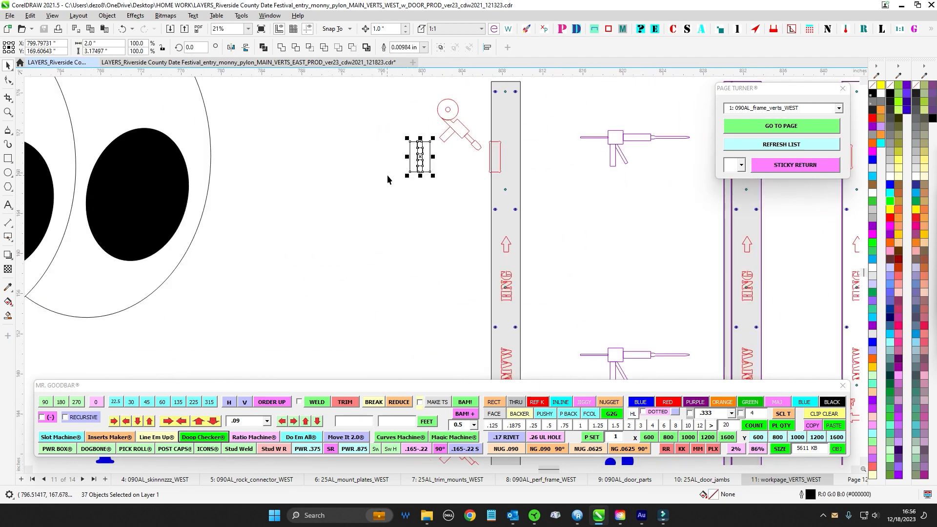
pyautogui.scroll(-2, 384, 197)
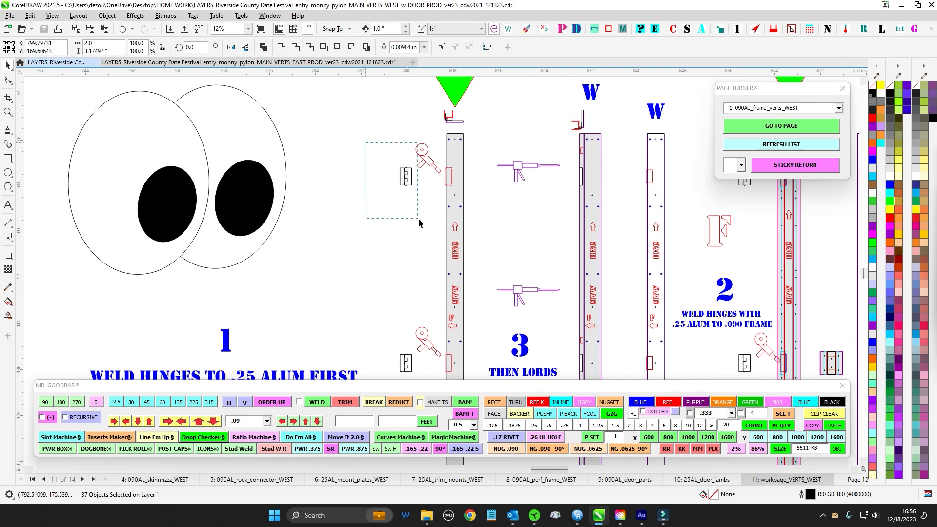
pyautogui.scroll(2, 418, 226)
pyautogui.scroll(-4, 402, 237)
pyautogui.scroll(4, 404, 224)
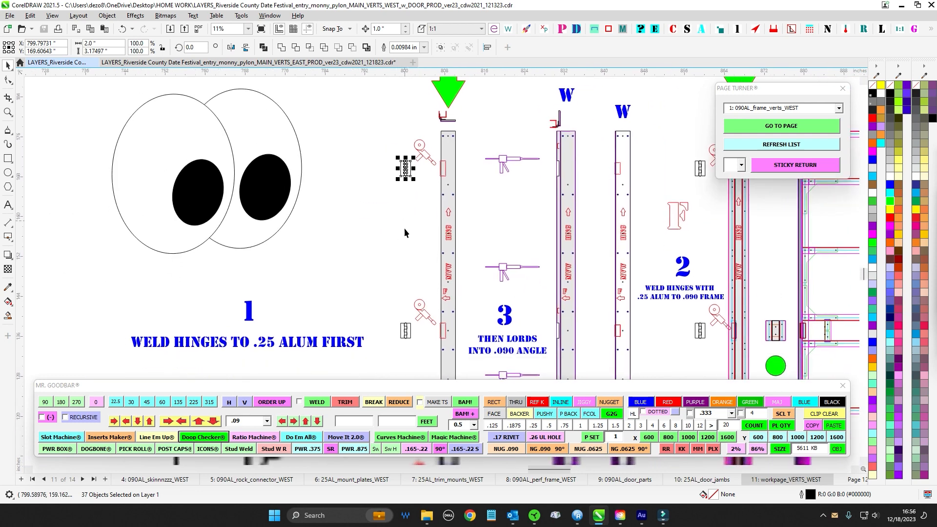
# - Compare the selected upper hinge with the red hinge outline on the adjacent grey strip
pyautogui.scroll(-2, 406, 186)
pyautogui.scroll(3, 414, 174)
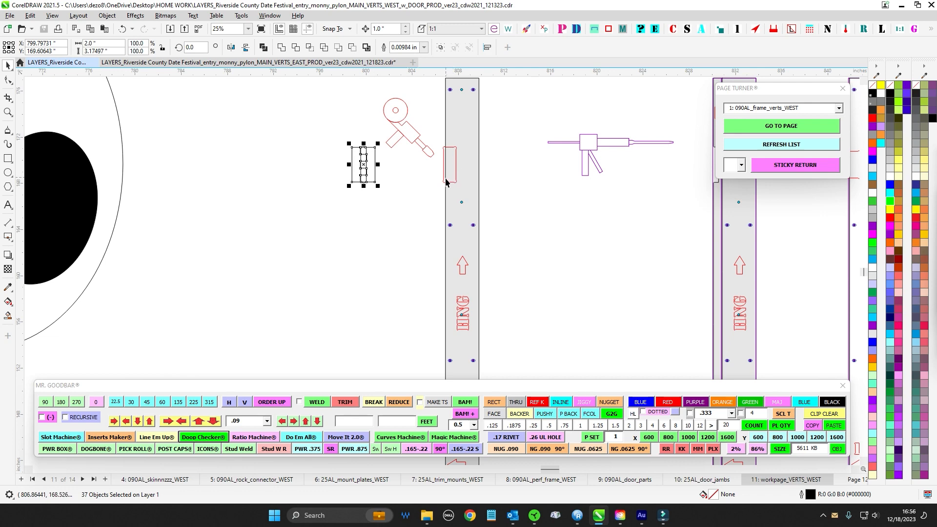
pyautogui.scroll(-2, 454, 188)
pyautogui.scroll(3, 448, 193)
pyautogui.scroll(-2, 427, 182)
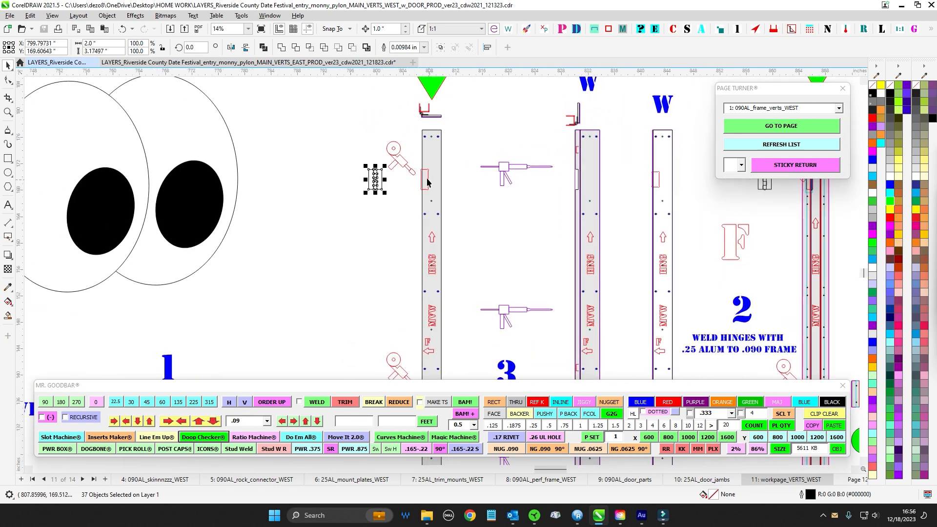
# - Examine the middle and lower hinge locations along the grey hinge-side strip, down to its bottom end
pyautogui.scroll(-1, 427, 182)
pyautogui.moveTo(430, 310)
pyautogui.mouseDown()
pyautogui.moveTo(402, 227)
pyautogui.moveTo(404, 244)
pyautogui.mouseUp()
pyautogui.scroll(-1, 405, 245)
pyautogui.scroll(1, 389, 302)
pyautogui.scroll(2, 394, 327)
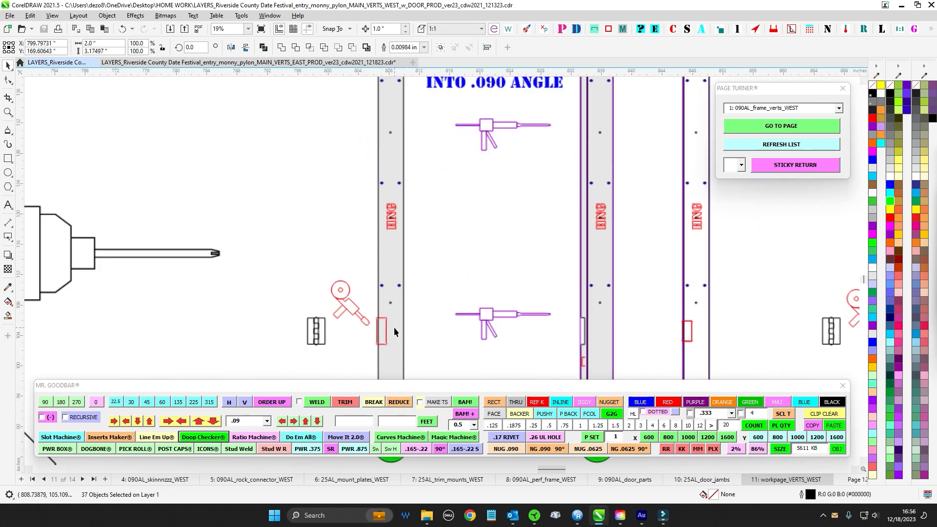
pyautogui.scroll(-2, 425, 277)
pyautogui.scroll(1, 542, 267)
pyautogui.scroll(-1, 542, 267)
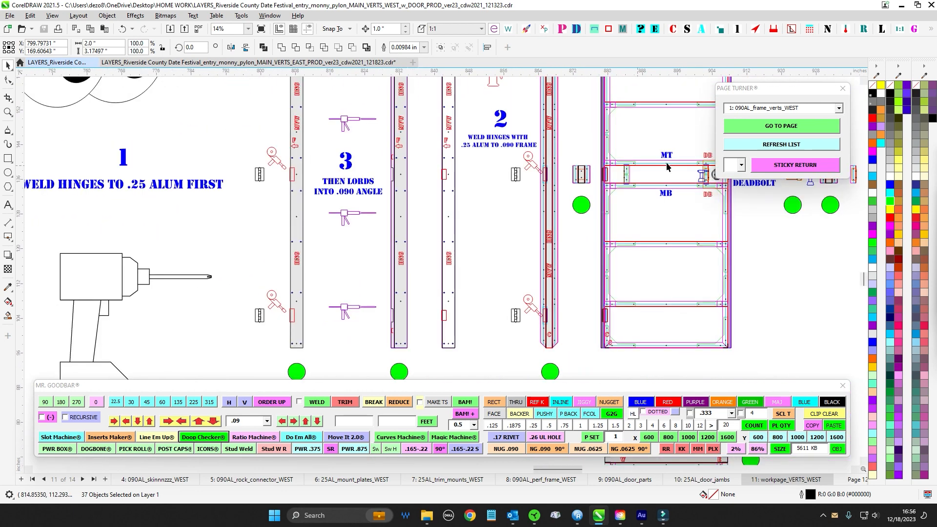
pyautogui.scroll(1, 381, 278)
pyautogui.scroll(1, 254, 332)
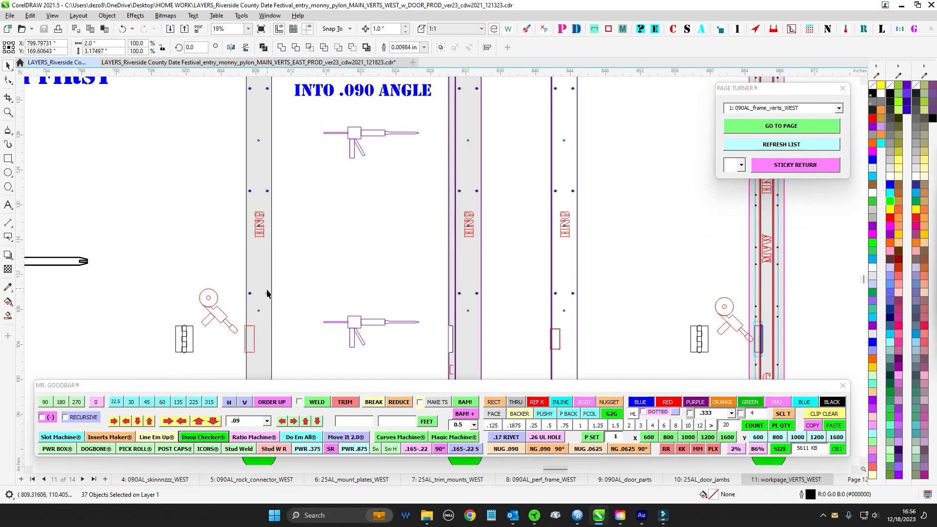
pyautogui.scroll(-2, 268, 293)
pyautogui.scroll(1, 391, 282)
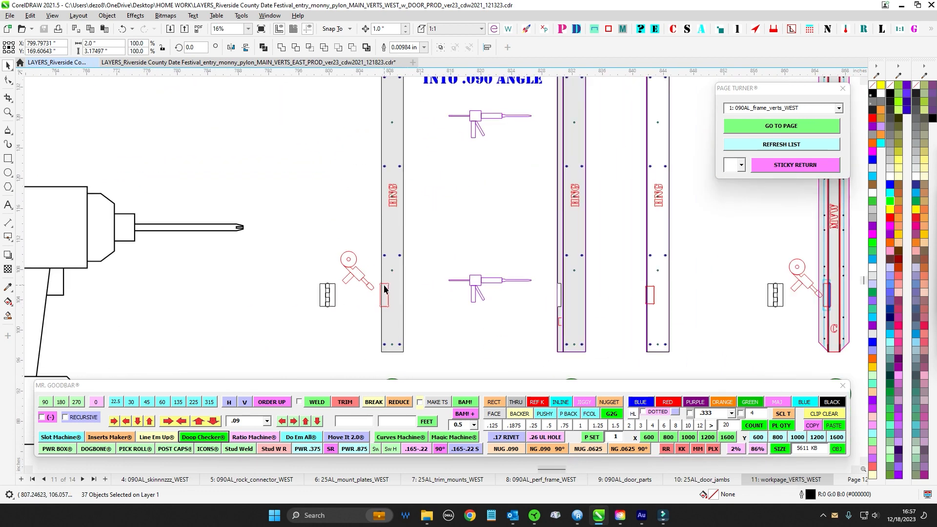
pyautogui.scroll(-1, 417, 271)
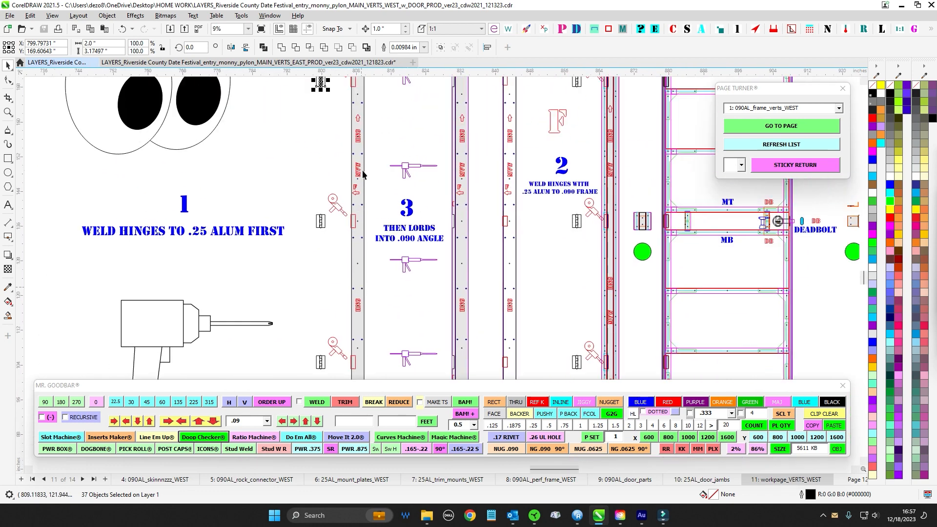
# - Clear the hinge selection and review the hinge-side strips alongside the door frame
pyautogui.scroll(-1, 362, 174)
pyautogui.scroll(1, 370, 138)
pyautogui.click(369, 138)
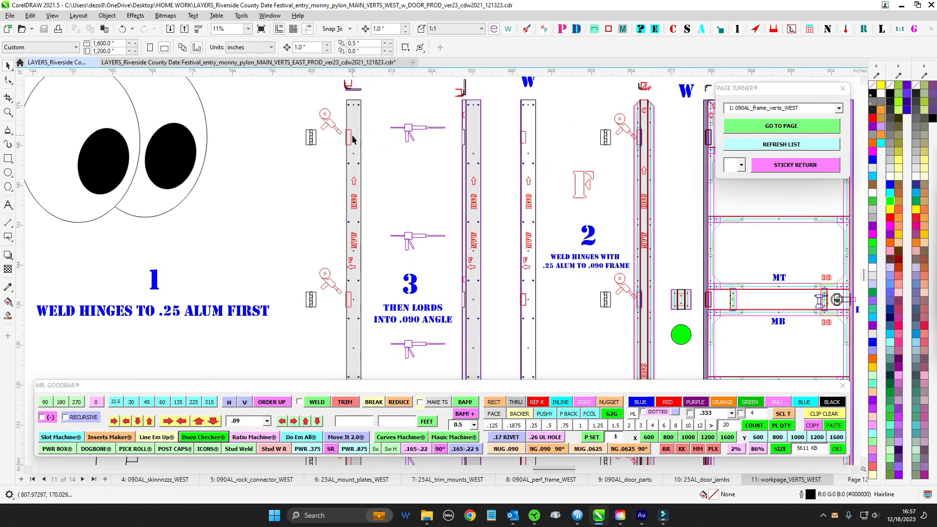
pyautogui.scroll(-2, 405, 176)
pyautogui.moveTo(408, 180); pyautogui.dragTo(312, 183)
pyautogui.scroll(1, 312, 184)
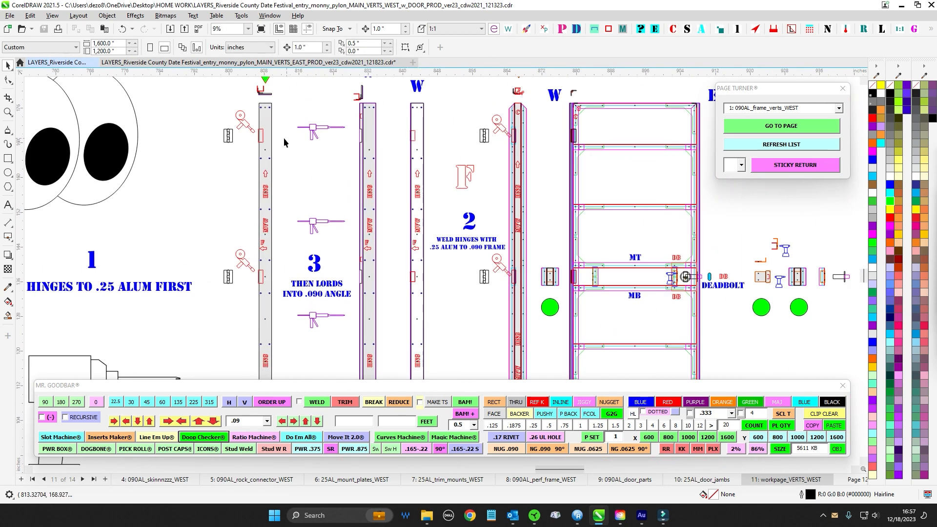
pyautogui.scroll(-1, 266, 294)
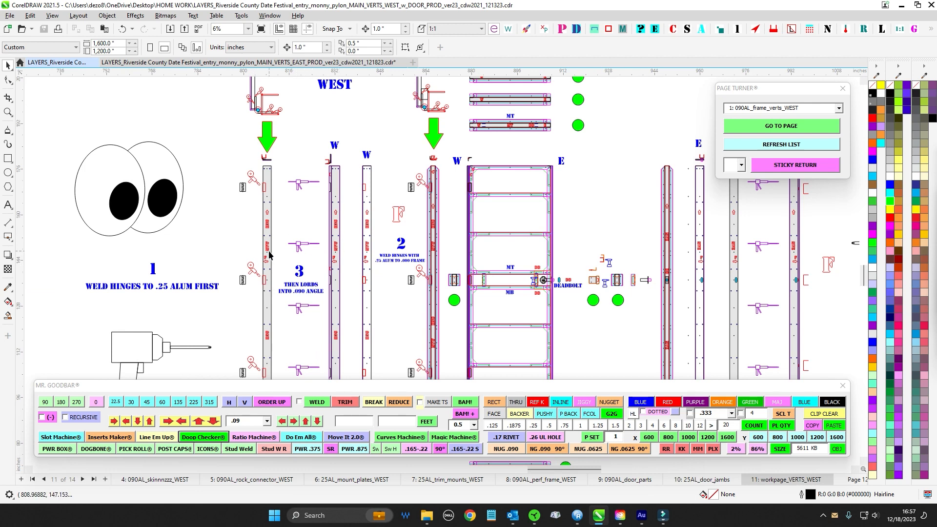
# - Select the centre part of the upper hinge, clear the selection, and examine the upper hinge location on the step 2 frame and door
pyautogui.scroll(3, 250, 185)
pyautogui.moveTo(219, 173); pyautogui.dragTo(232, 245)
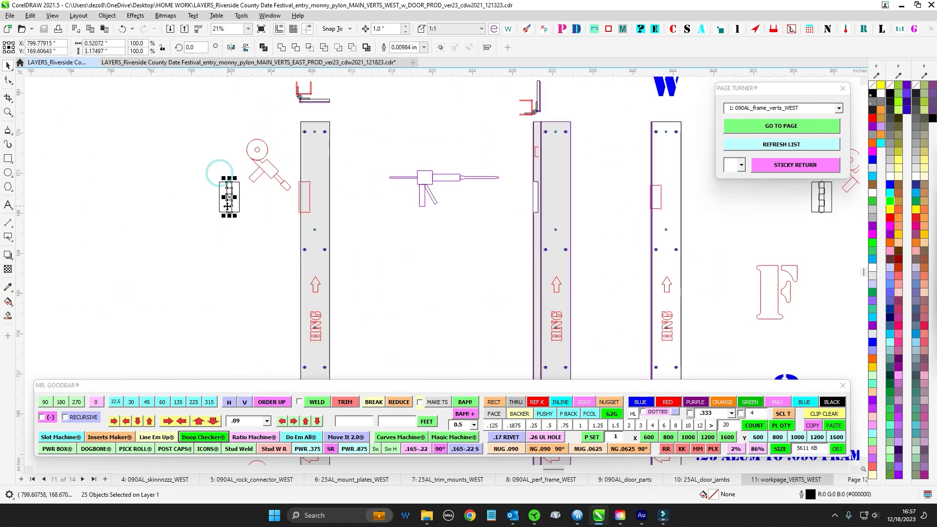
pyautogui.click(208, 200)
pyautogui.scroll(-1, 368, 229)
pyautogui.moveTo(368, 231); pyautogui.dragTo(165, 226)
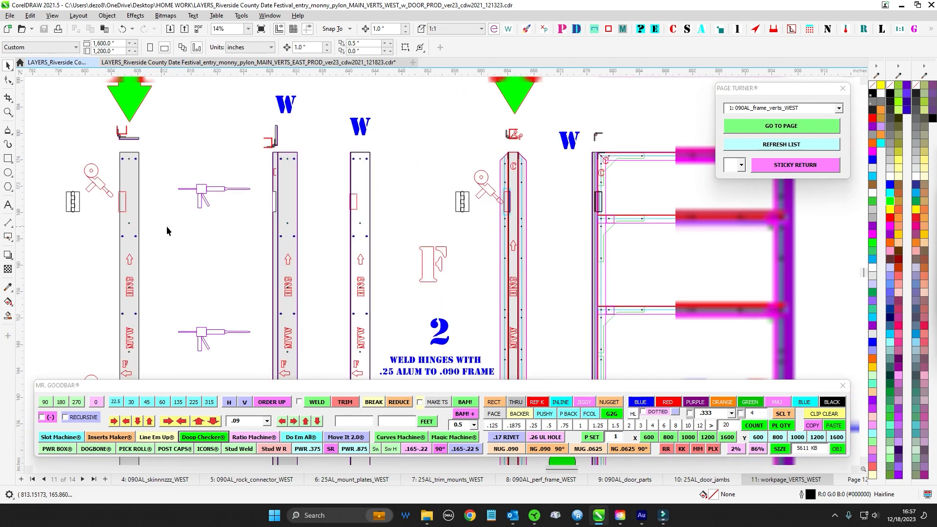
pyautogui.scroll(-1, 410, 233)
pyautogui.moveTo(410, 233); pyautogui.dragTo(333, 228)
pyautogui.scroll(3, 475, 197)
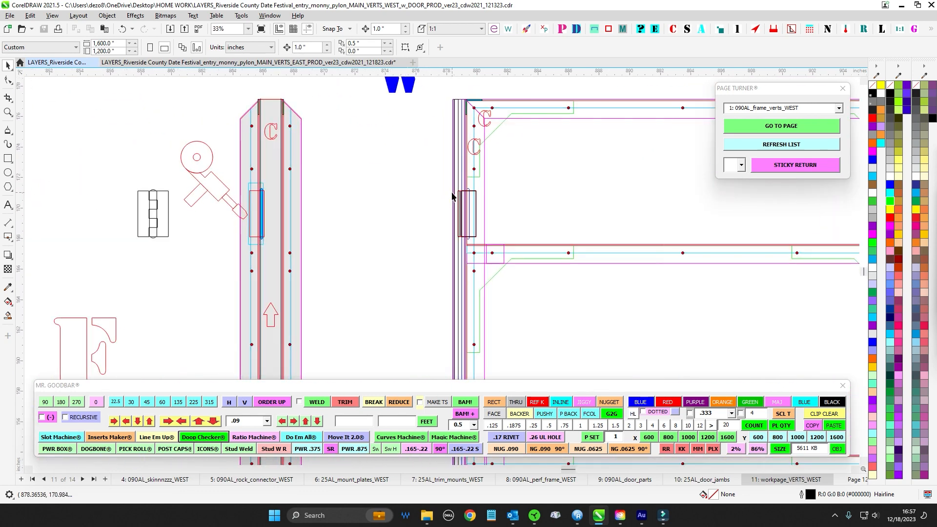
pyautogui.scroll(-1, 486, 218)
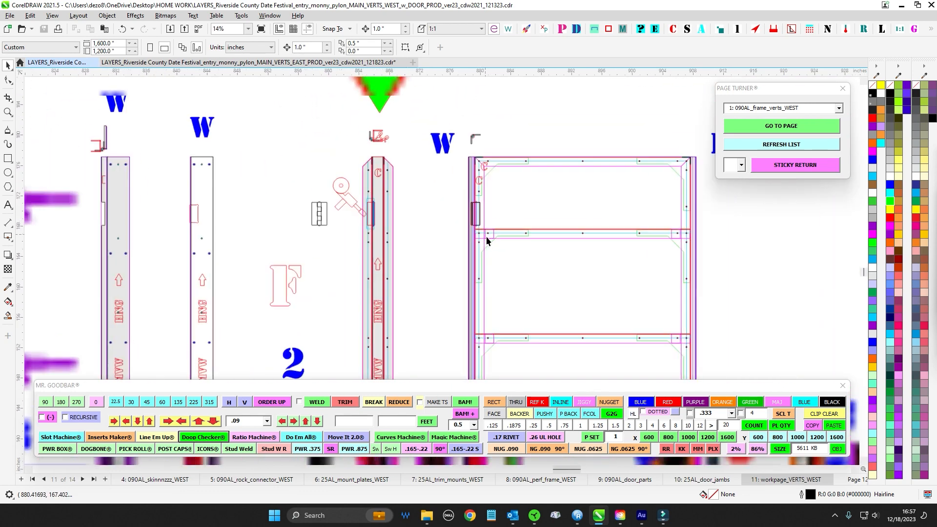
# - Inspect the hinge cross-section above the step 2 frame, select its horizontal .090 extrusion leg, and clear the selection
pyautogui.moveTo(481, 142); pyautogui.dragTo(462, 273)
pyautogui.moveTo(437, 214); pyautogui.dragTo(467, 293)
pyautogui.scroll(1, 370, 205)
pyautogui.scroll(-2, 370, 205)
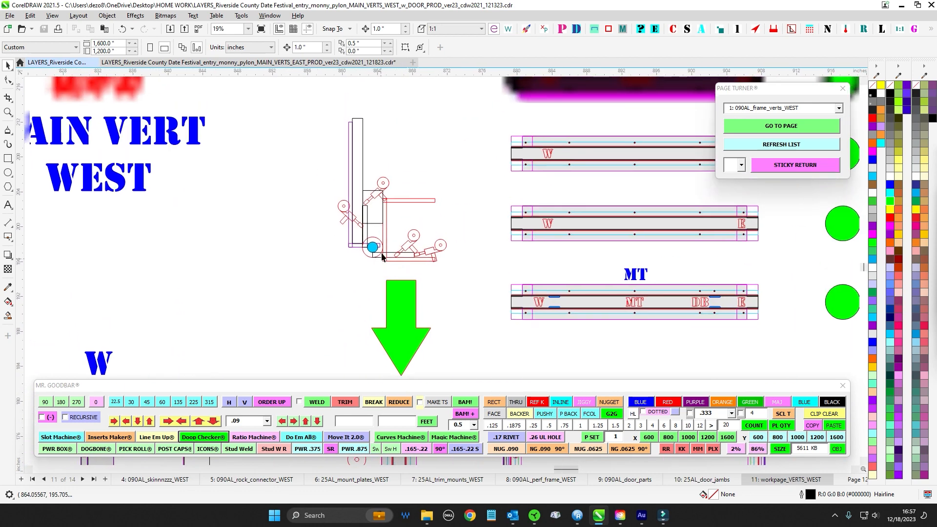
pyautogui.scroll(1, 446, 188)
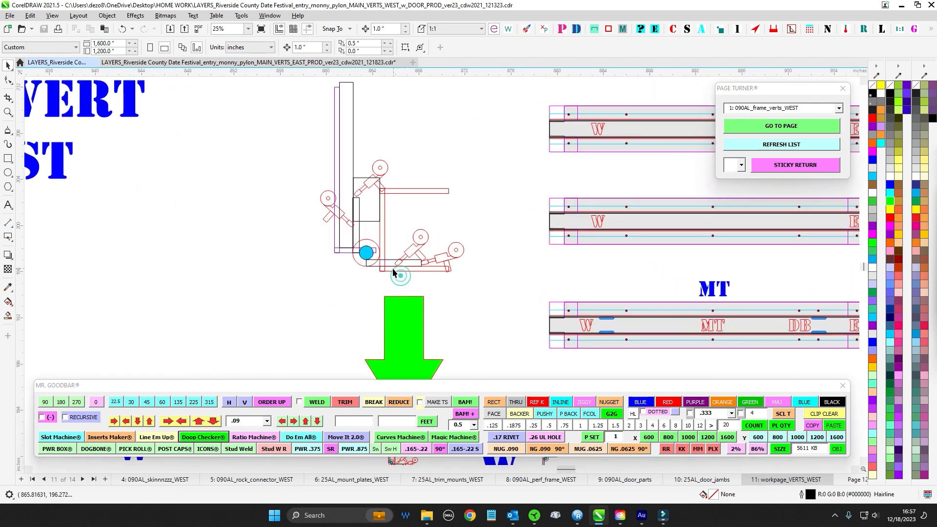
pyautogui.click(424, 270)
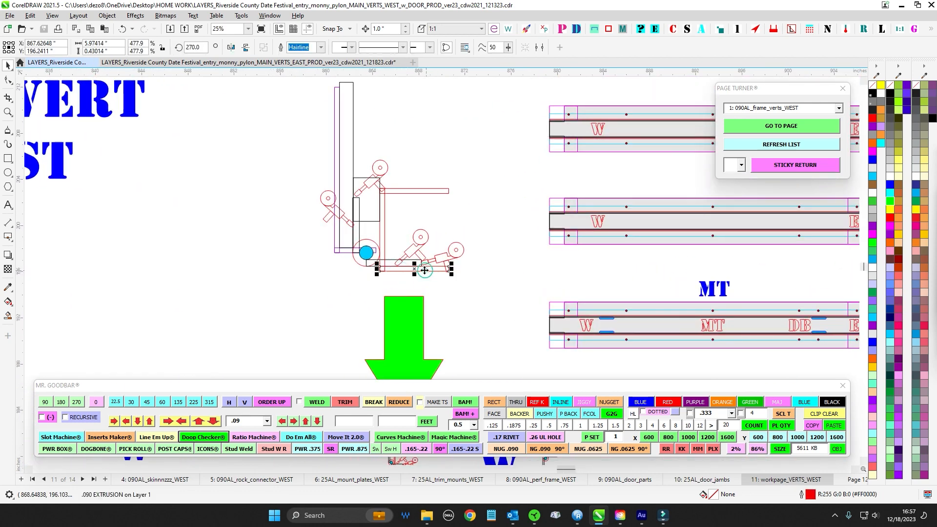
pyautogui.click(412, 286)
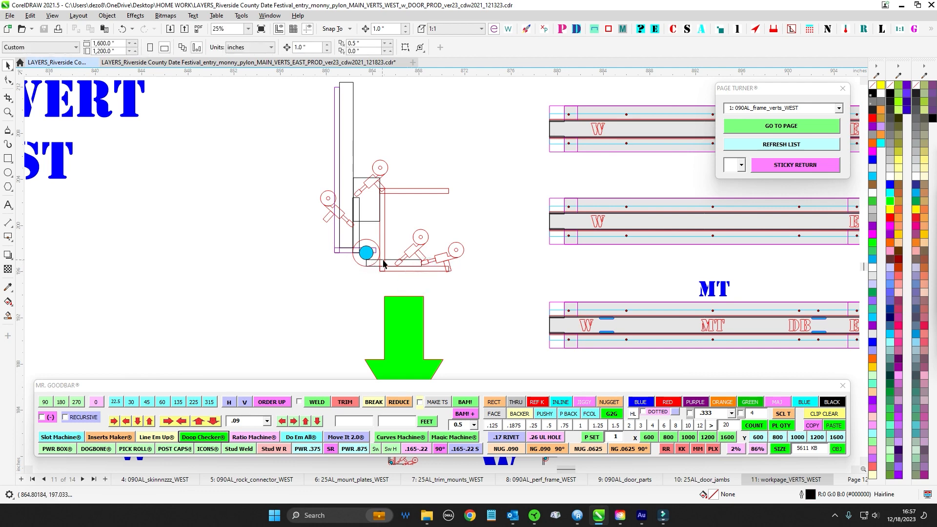
# - Examine the blue hinge pin in the cross-section and select the vertical .25 x 4 rectangle
pyautogui.scroll(4, 378, 240)
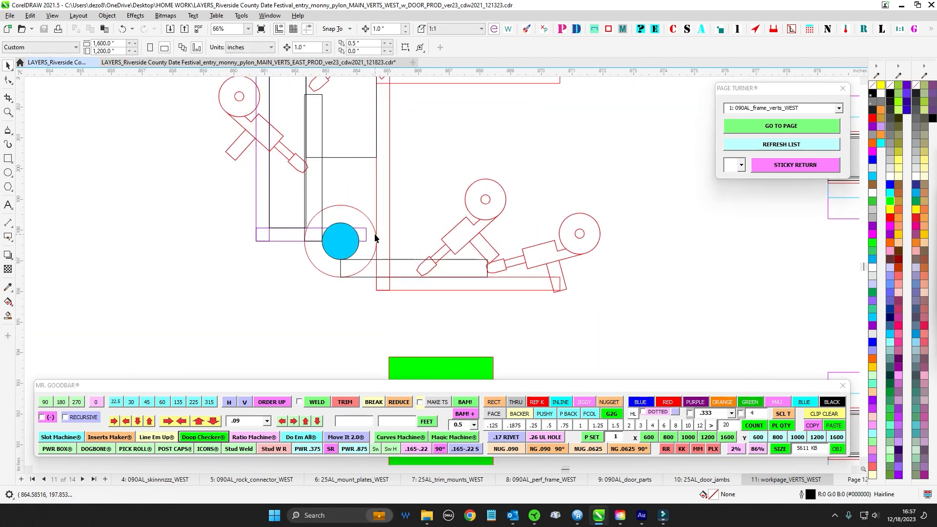
pyautogui.scroll(-3, 375, 247)
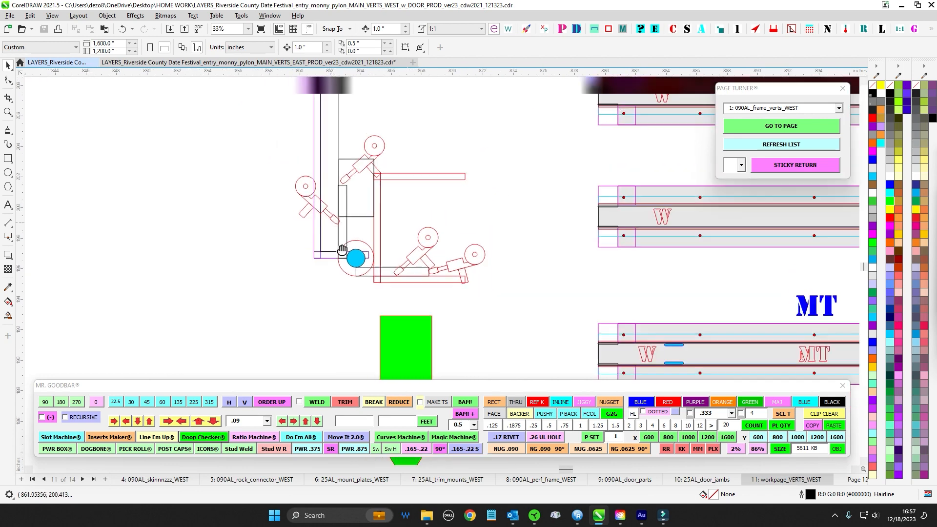
pyautogui.scroll(1, 358, 212)
pyautogui.click(358, 215)
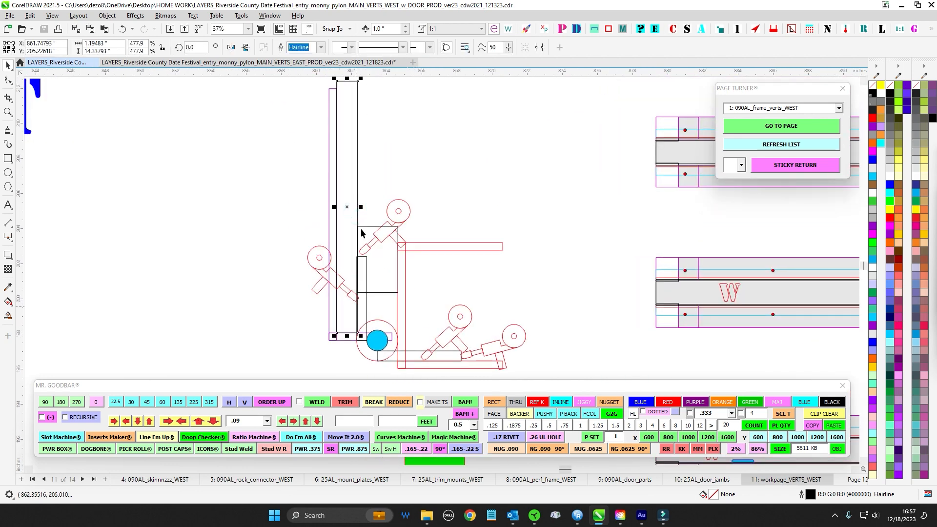
pyautogui.scroll(-3, 364, 261)
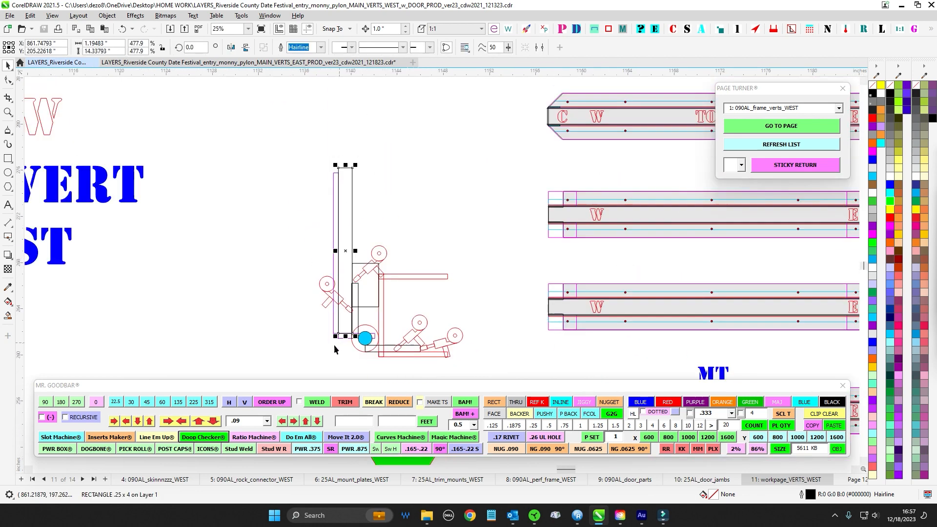
# - Compare the upper hinge's blue slot on the step 2 frame with the blue hinge pin in the cross-section
pyautogui.scroll(-2, 335, 305)
pyautogui.scroll(8, 354, 187)
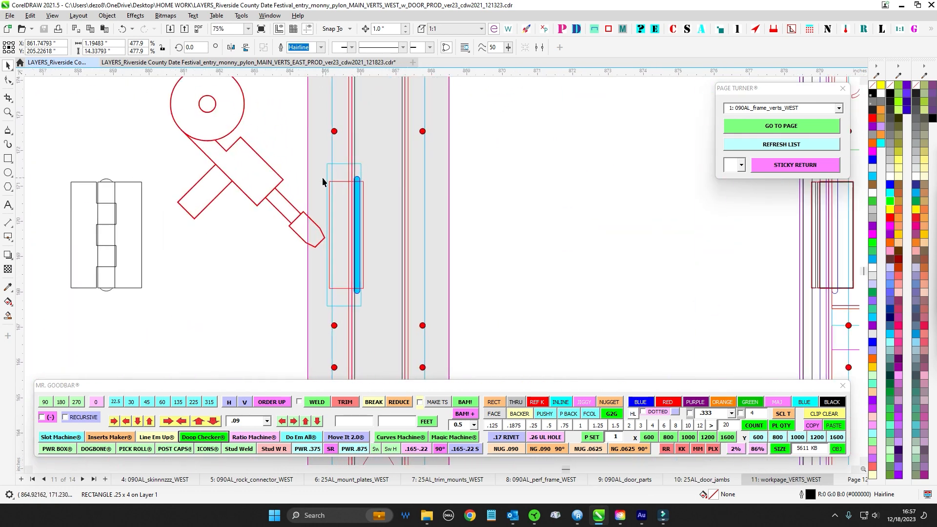
pyautogui.scroll(-3, 381, 238)
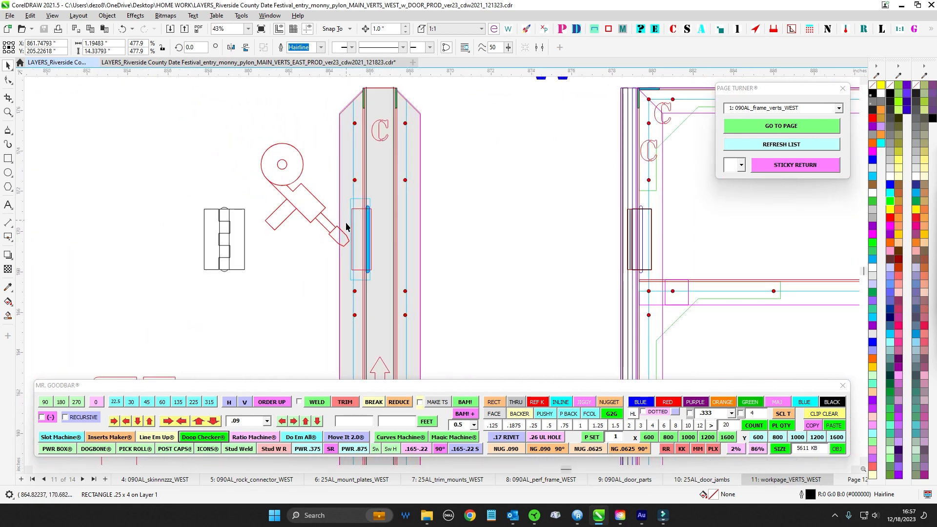
pyautogui.scroll(-3, 462, 312)
pyautogui.scroll(3, 365, 190)
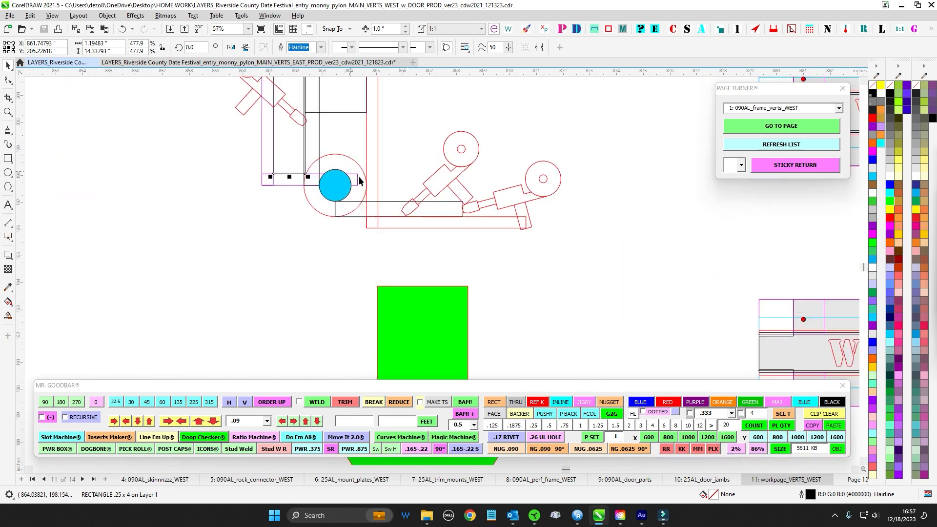
pyautogui.scroll(-5, 420, 253)
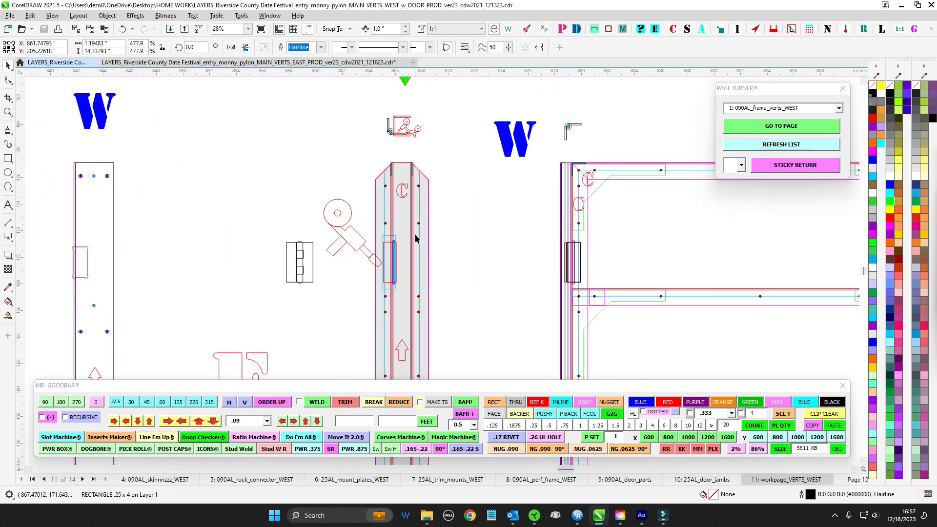
pyautogui.scroll(-2, 382, 205)
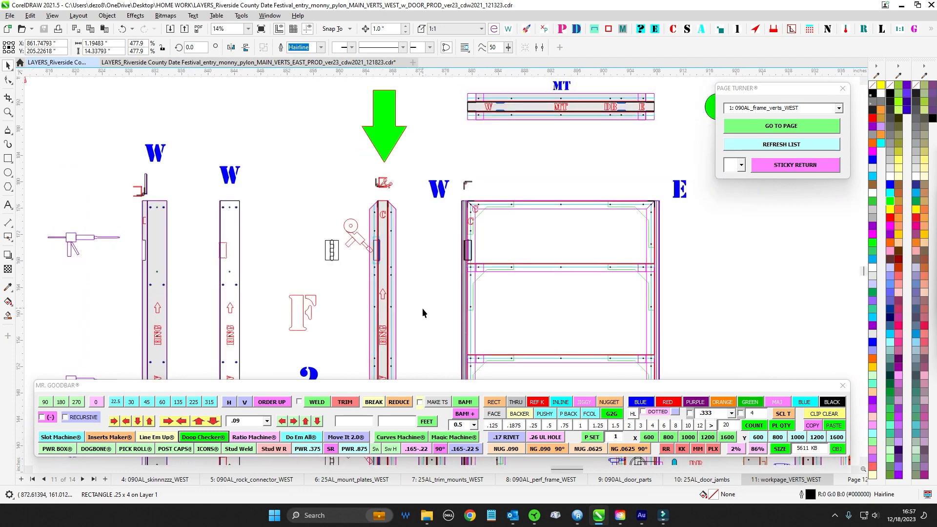
# - Examine the step 2 hinge welding area by the MT and MB rails, and the neighbouring step 1 and 3 strips
pyautogui.scroll(2, 403, 349)
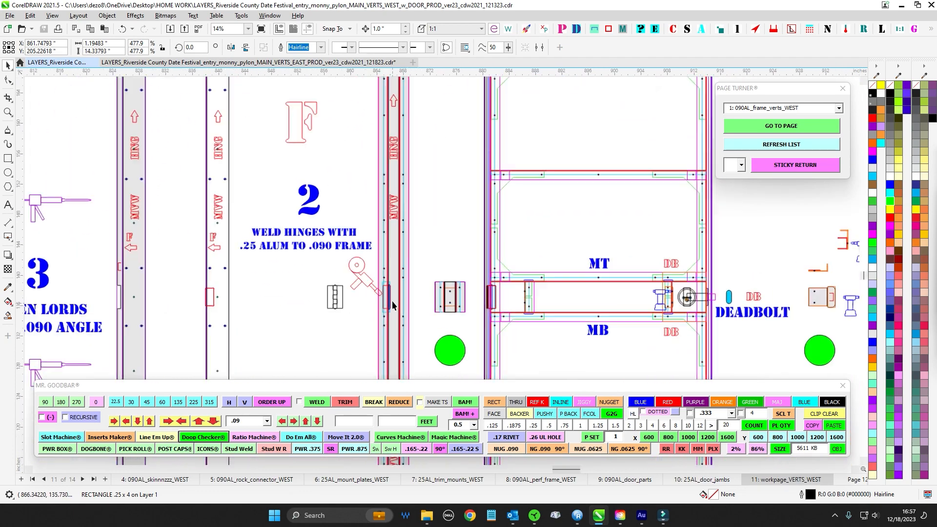
pyautogui.scroll(-4, 415, 236)
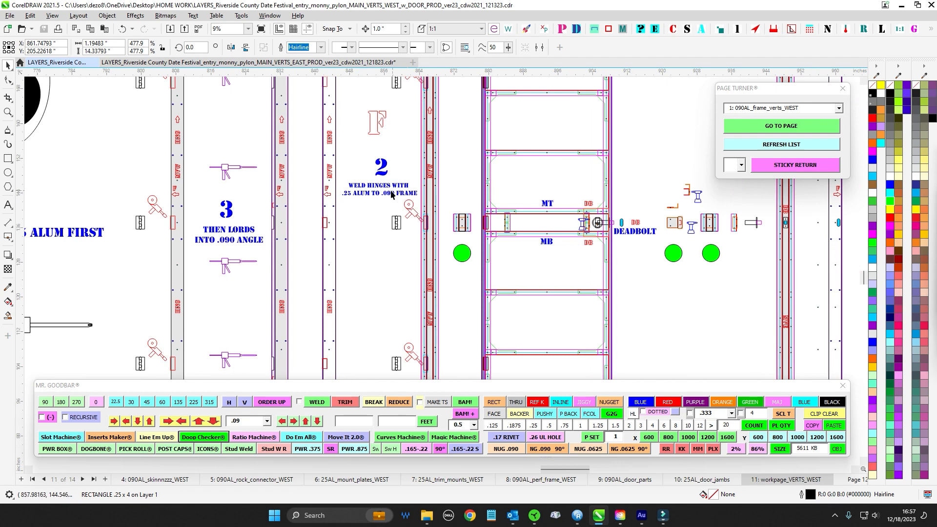
pyautogui.scroll(3, 392, 194)
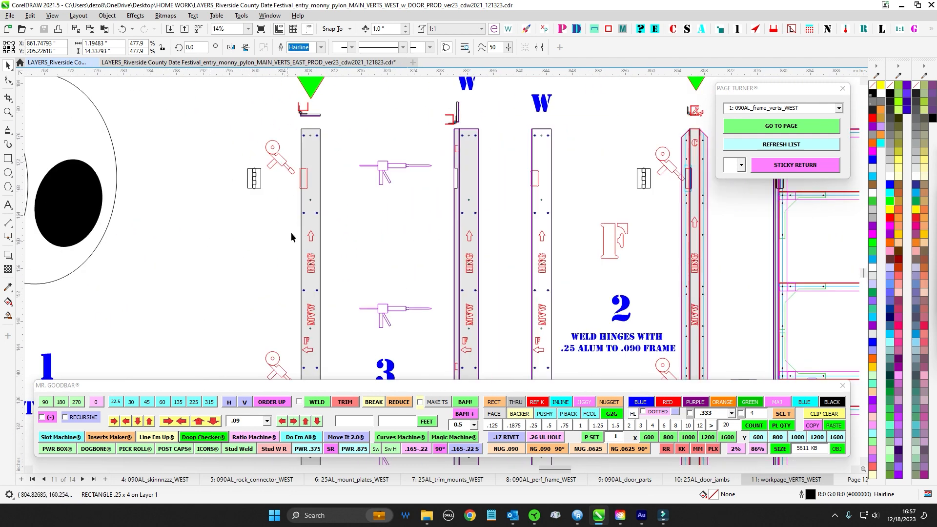
pyautogui.scroll(-2, 309, 199)
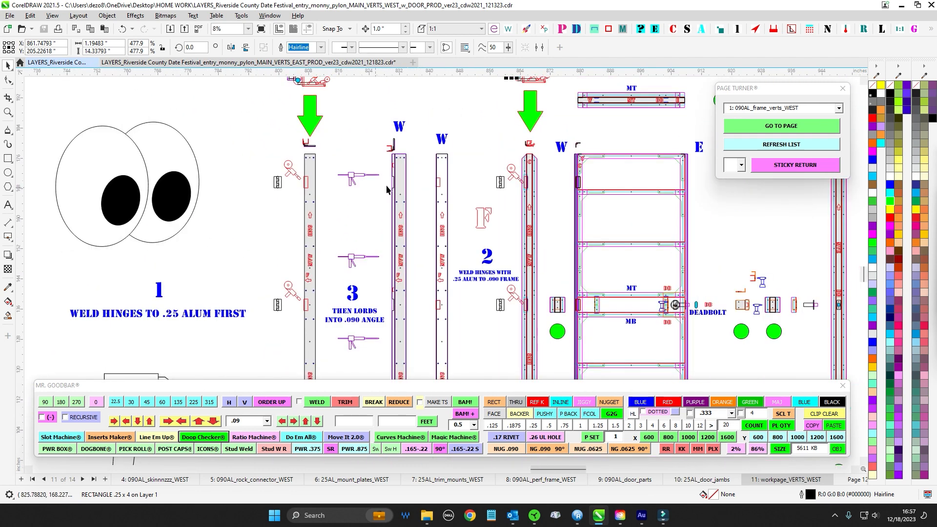
# - Draw a temporary rectangle about 2.35 inches wide and 4 inches high over the hinge cross-section's vertical bar, and delete it
pyautogui.scroll(-2, 332, 165)
pyautogui.scroll(2, 357, 214)
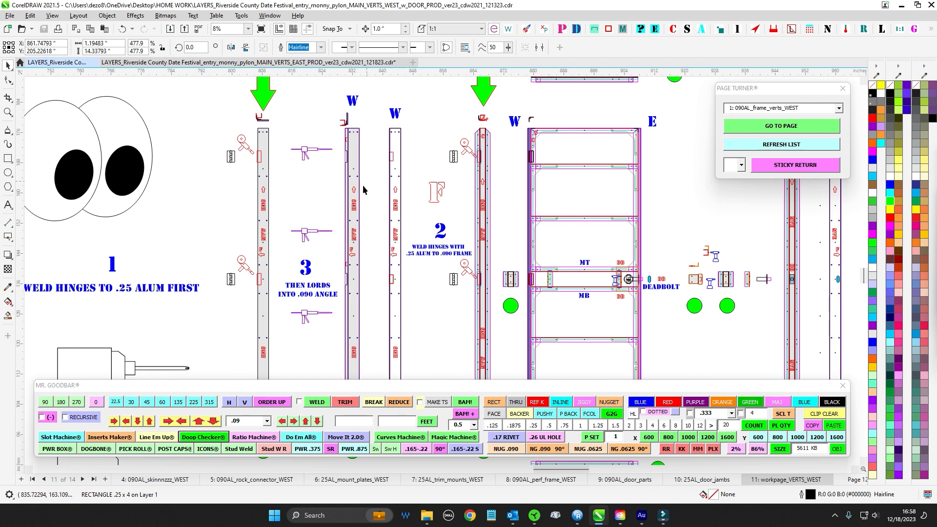
pyautogui.scroll(-2, 358, 195)
pyautogui.scroll(2, 335, 273)
pyautogui.scroll(5, 268, 265)
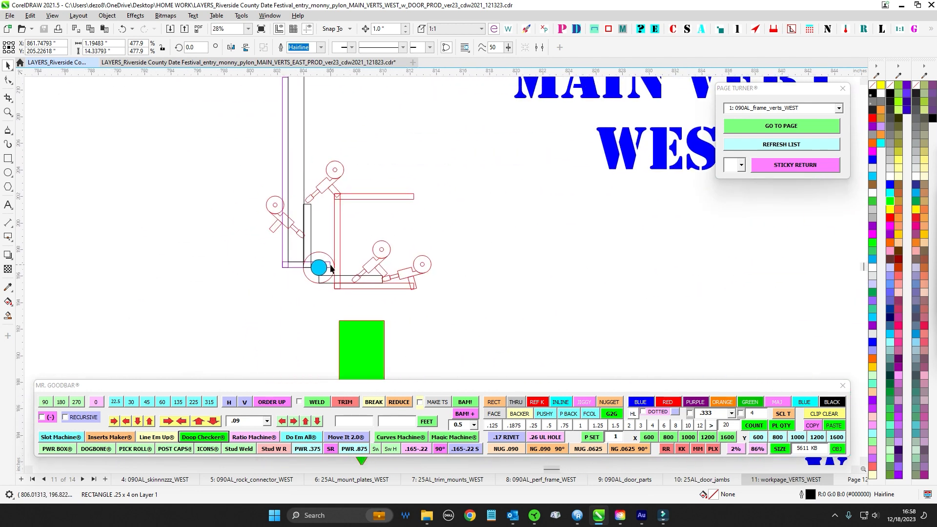
pyautogui.click(8, 158)
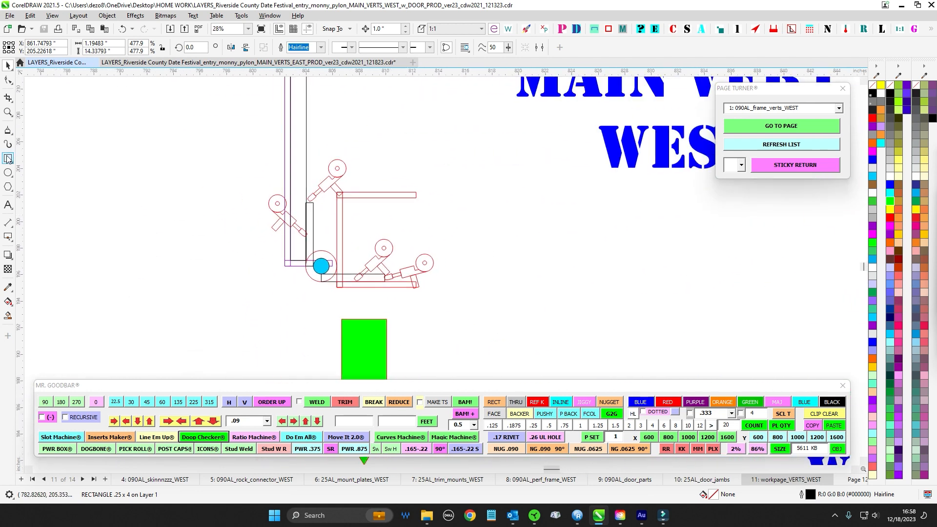
pyautogui.moveTo(306, 171); pyautogui.dragTo(336, 227)
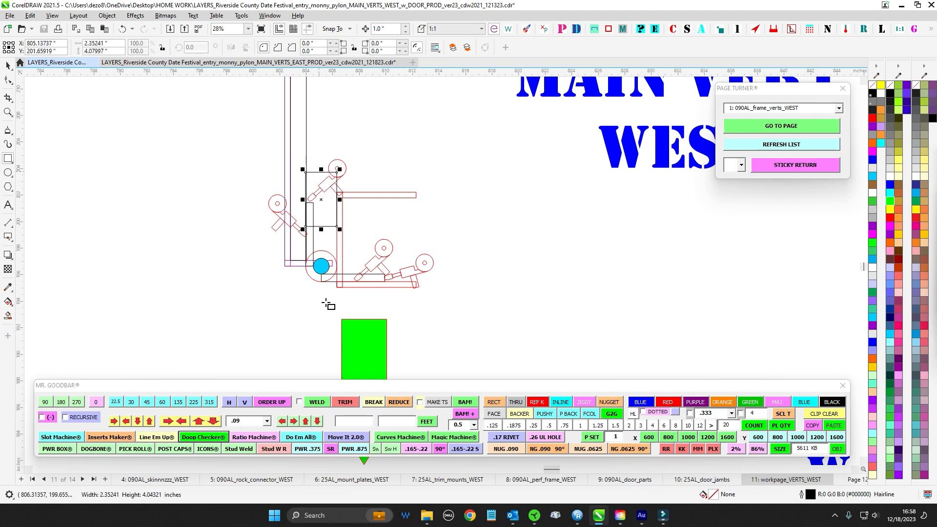
pyautogui.press('Delete')
pyautogui.click(8, 67)
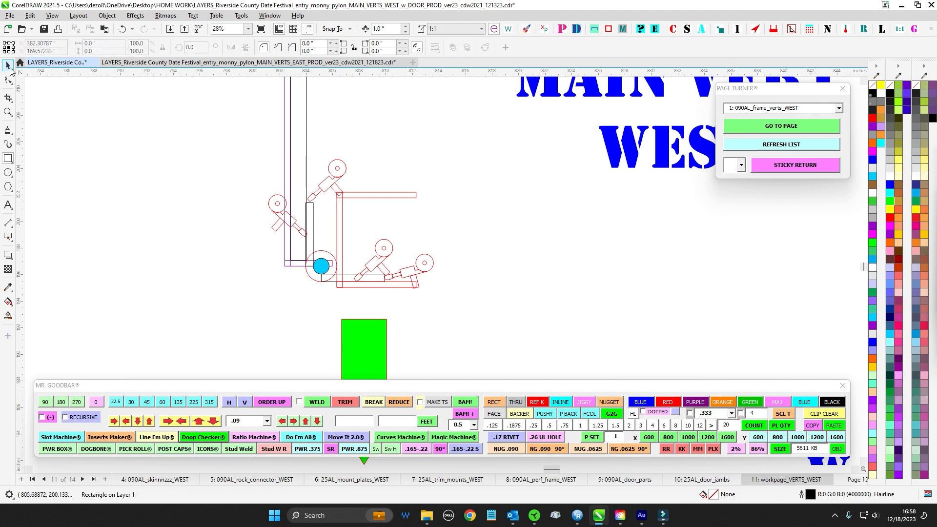
# - Examine the weld gun positions around the hinge pin cross-section and the tops of the Main Vert West strips below
pyautogui.scroll(2, 347, 304)
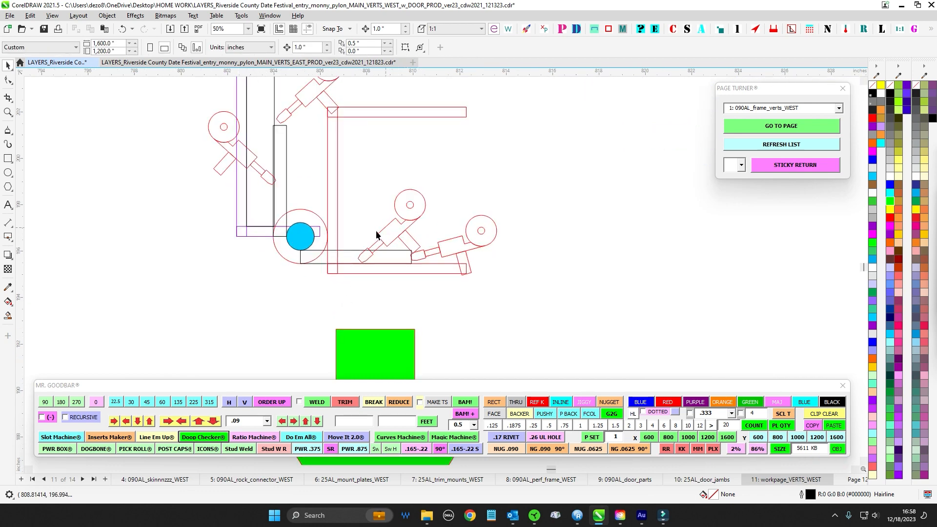
pyautogui.scroll(-4, 376, 235)
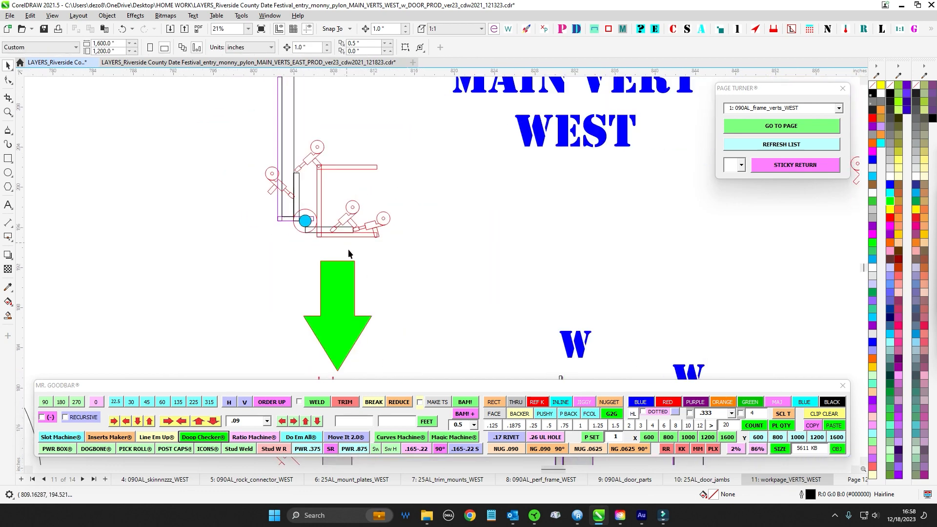
pyautogui.scroll(-2, 348, 249)
pyautogui.scroll(2, 415, 177)
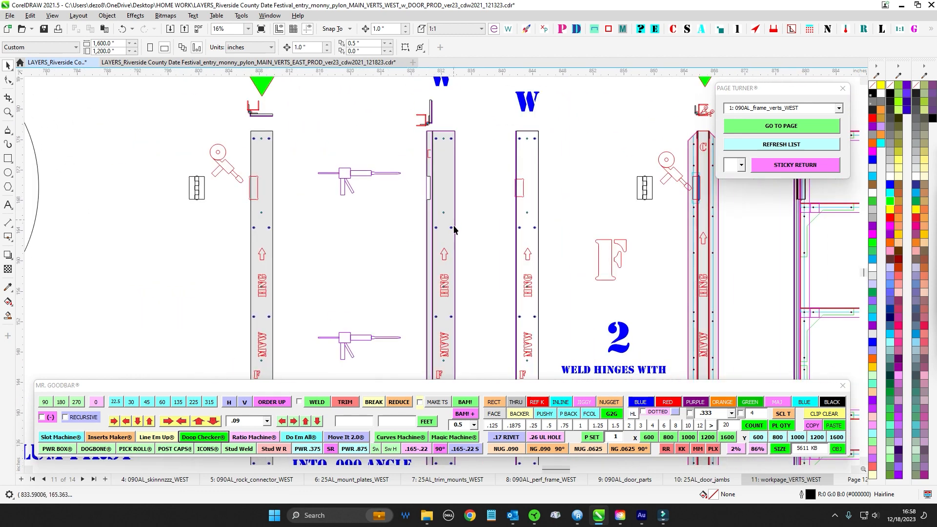
pyautogui.scroll(-3, 454, 229)
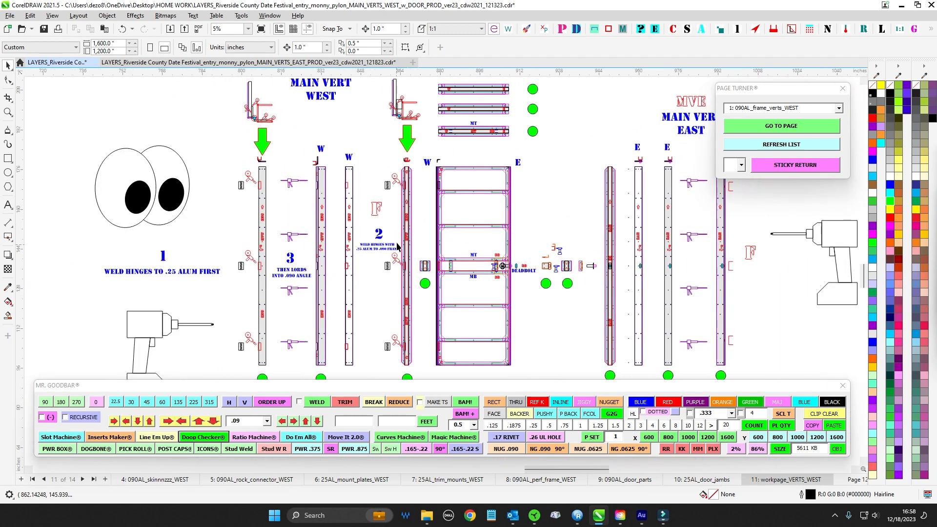
# - Select the door frame with its rails and deadbolt parts to single out the assembly between the W and E verticals
pyautogui.scroll(-1, 396, 247)
pyautogui.moveTo(506, 165); pyautogui.dragTo(413, 340)
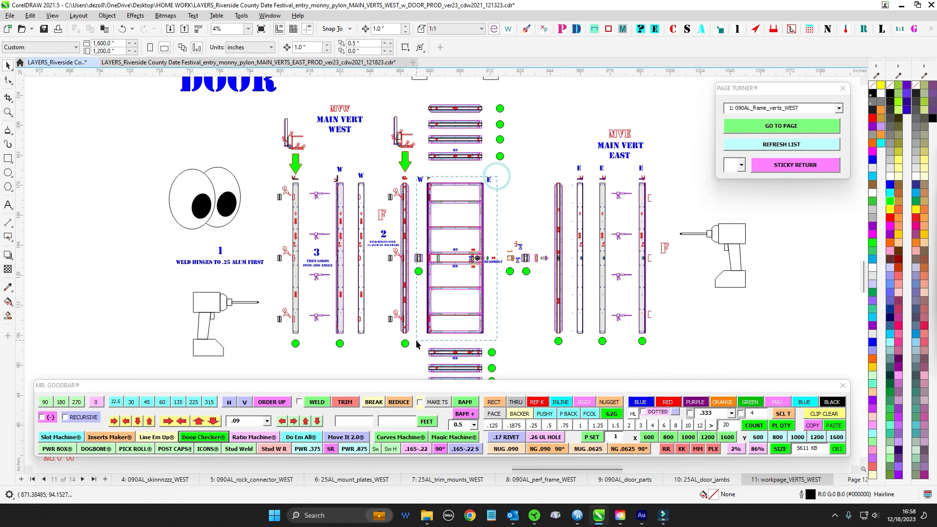
pyautogui.click(466, 222)
pyautogui.scroll(3, 347, 177)
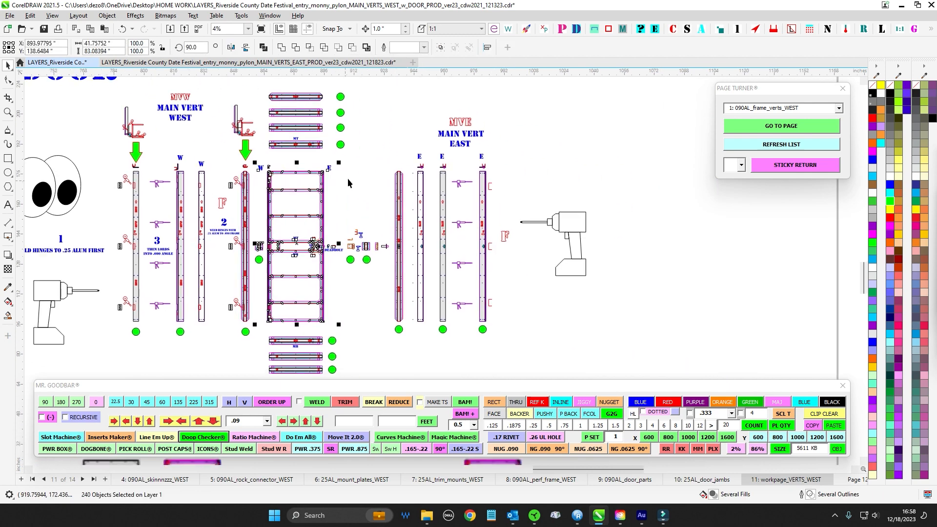
# - Inspect the Main Vert East strips and their caulk guns, selecting the middle grey E strip
pyautogui.scroll(2, 440, 214)
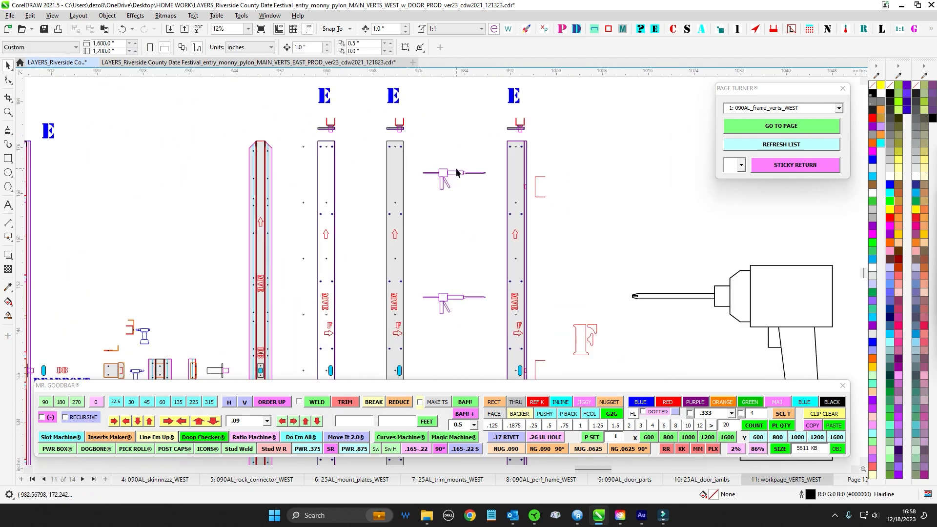
pyautogui.scroll(-2, 435, 203)
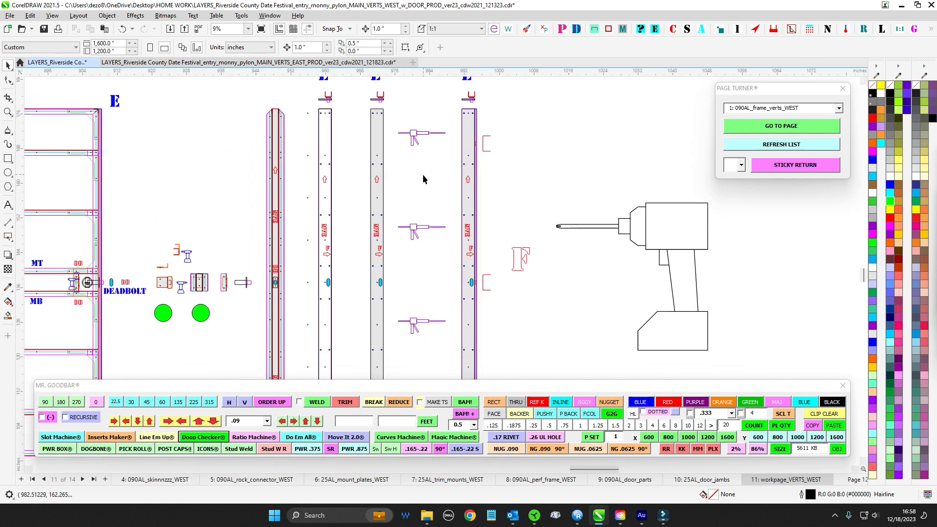
pyautogui.moveTo(377, 128); pyautogui.dragTo(414, 378)
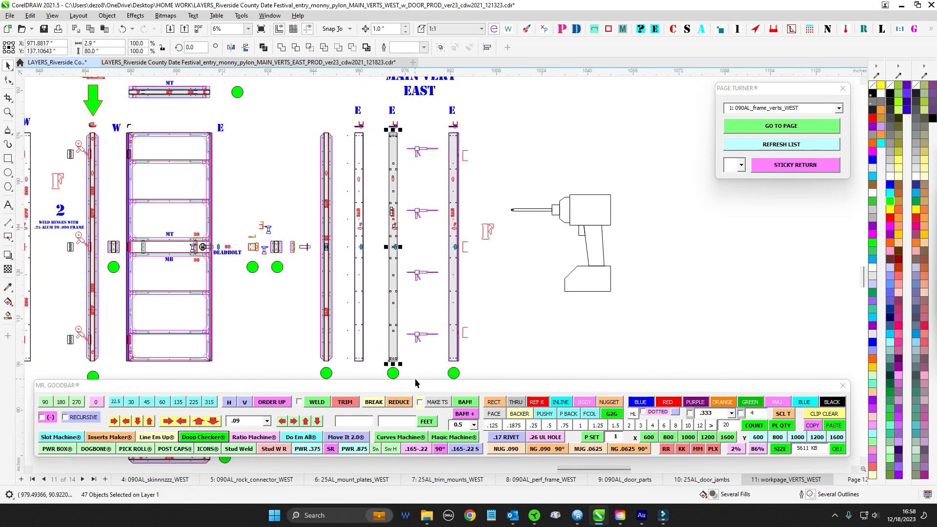
pyautogui.scroll(1, 417, 236)
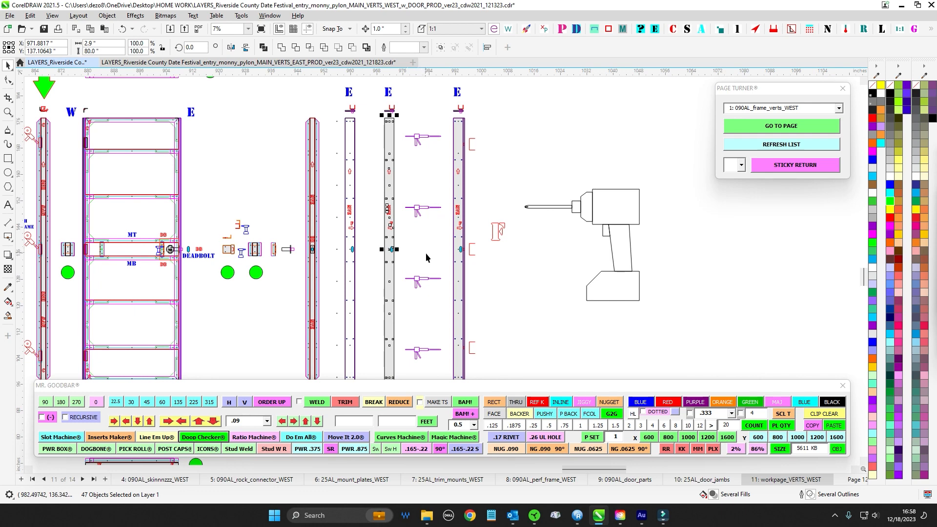
pyautogui.scroll(4, 468, 239)
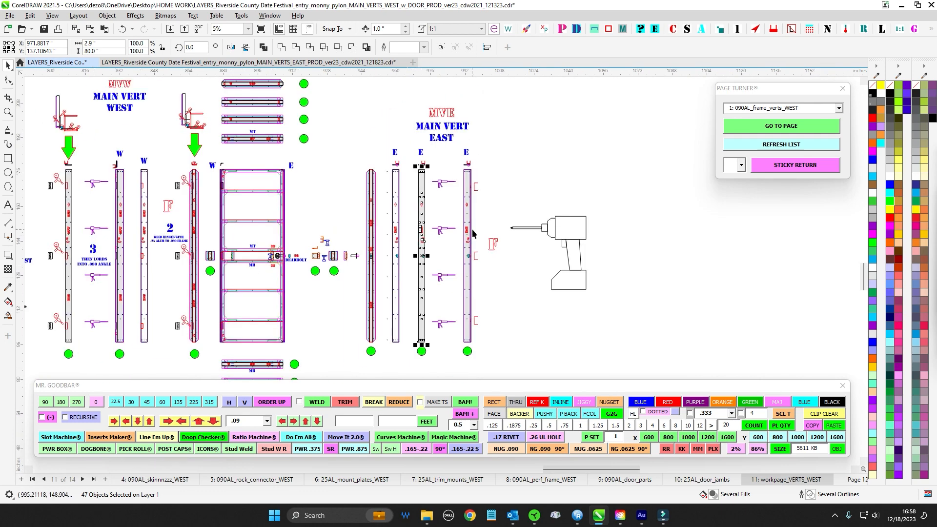
pyautogui.scroll(-5, 502, 298)
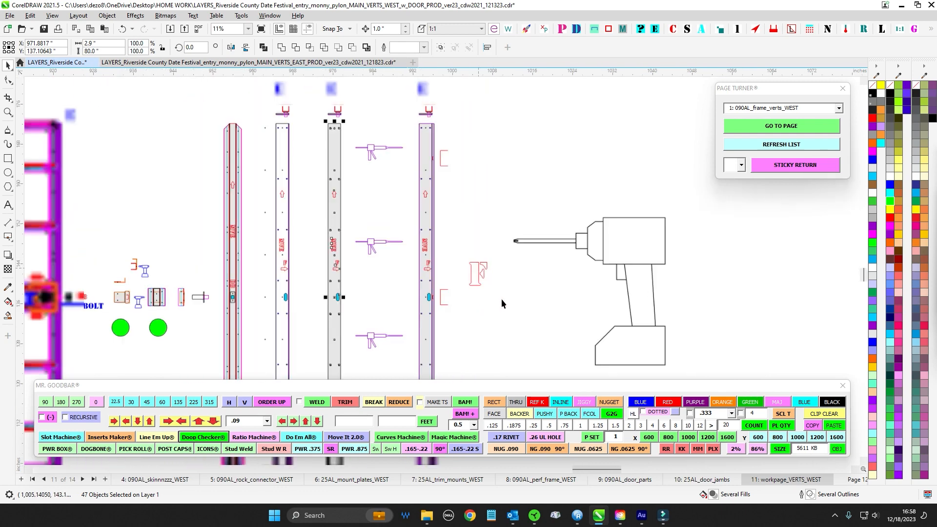
# - Select the Main Vert East title, the Main Vert West welding layouts and the door frame in turn to compare the groups
pyautogui.moveTo(339, 141); pyautogui.dragTo(488, 219)
pyautogui.scroll(-1, 501, 239)
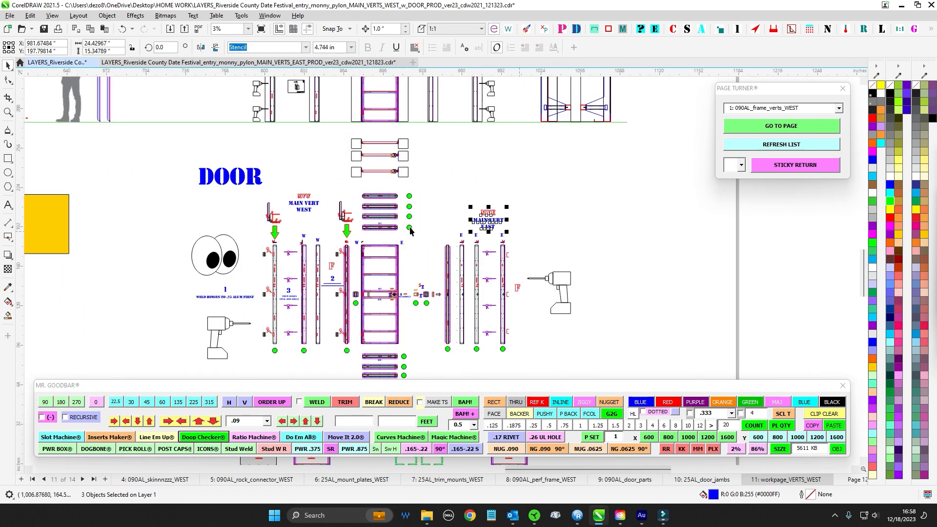
pyautogui.moveTo(233, 206); pyautogui.dragTo(323, 346)
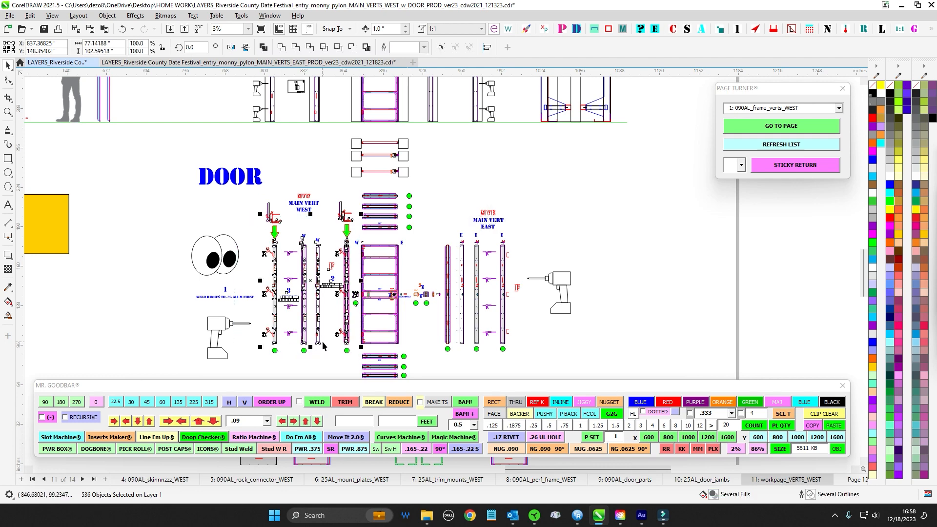
pyautogui.moveTo(409, 242); pyautogui.dragTo(408, 237)
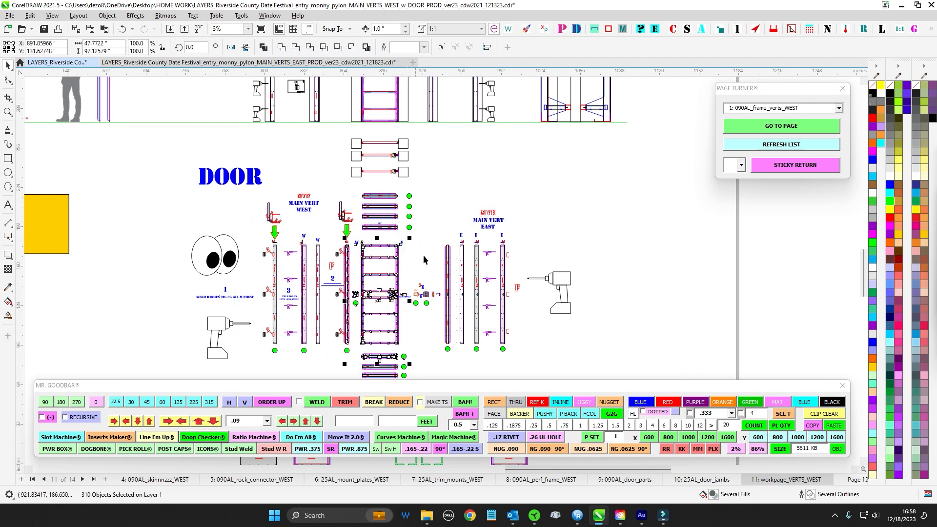
# - Clear the selection and review the DOOR layout against the assembled door and PERF FRAMES elevations above it
pyautogui.scroll(-1, 446, 214)
pyautogui.moveTo(453, 204); pyautogui.dragTo(454, 216)
pyautogui.click(457, 217)
pyautogui.moveTo(569, 214); pyautogui.dragTo(593, 249)
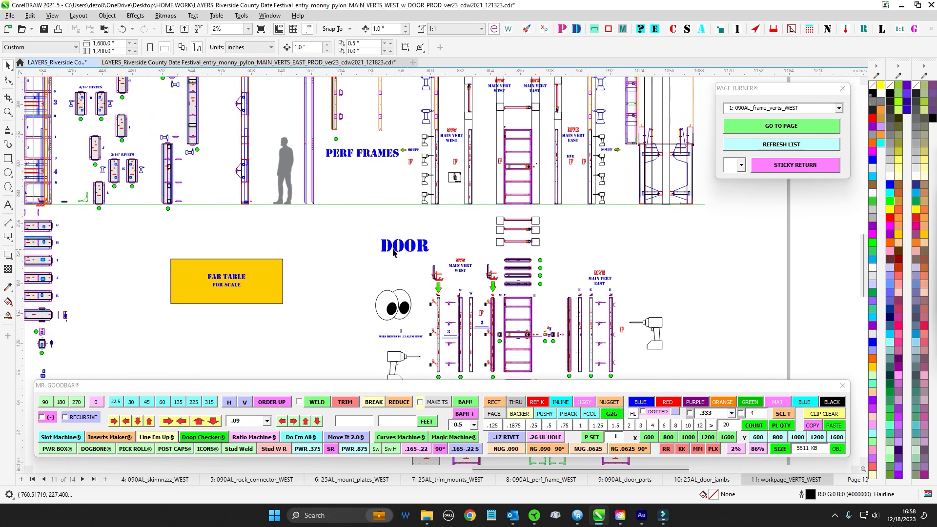
pyautogui.moveTo(385, 253); pyautogui.dragTo(562, 322)
pyautogui.moveTo(494, 309); pyautogui.dragTo(412, 287)
pyautogui.moveTo(285, 197); pyautogui.dragTo(169, 199)
pyautogui.scroll(1, 169, 199)
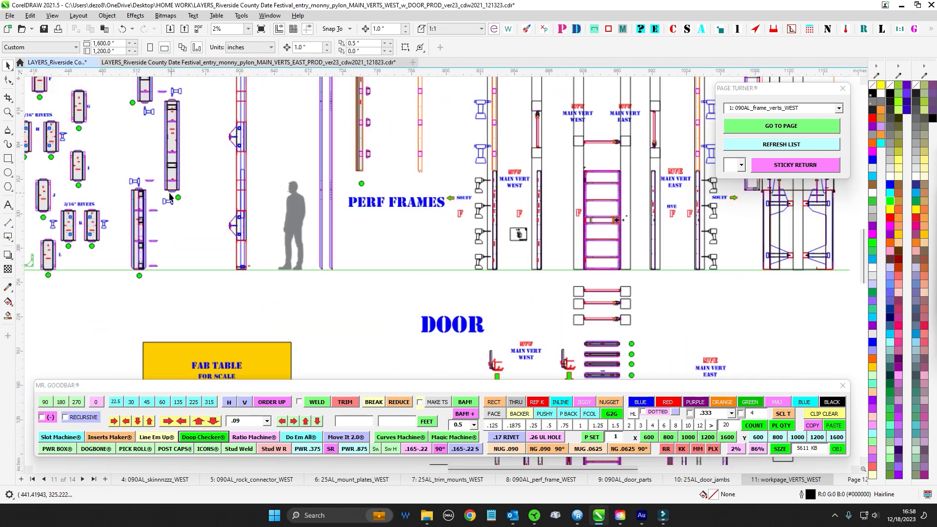
# - Examine the main pylon frame's lower sections and lettered plates with 3/16" rivets, and return to the assembled door elevation
pyautogui.moveTo(300, 246); pyautogui.dragTo(666, 289)
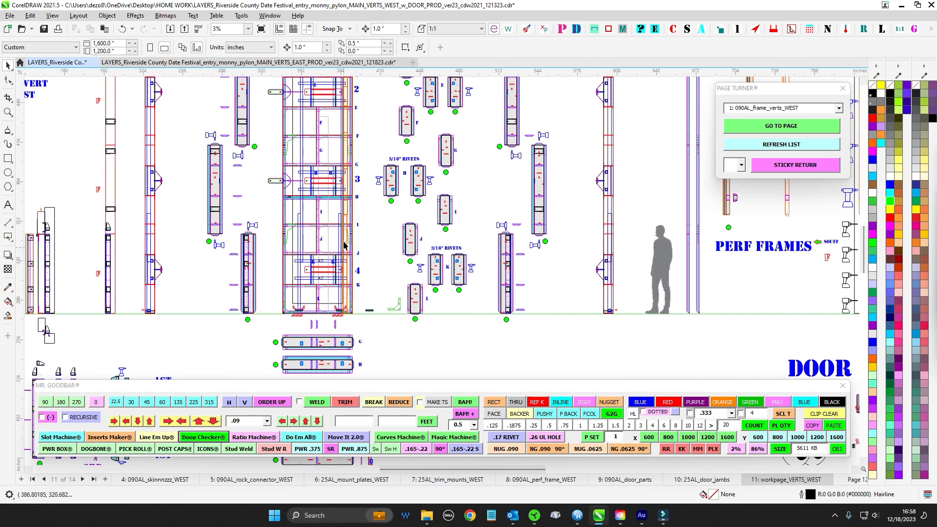
pyautogui.scroll(3, 341, 224)
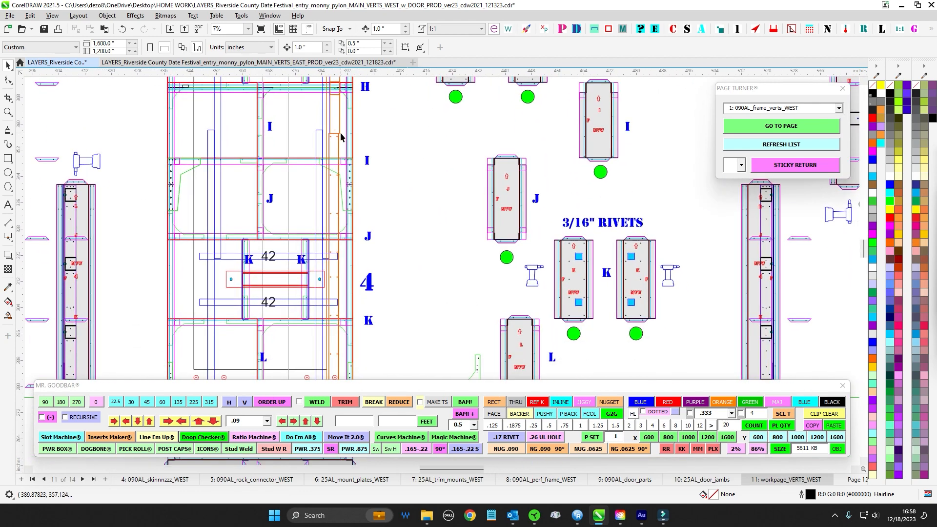
pyautogui.scroll(-4, 340, 311)
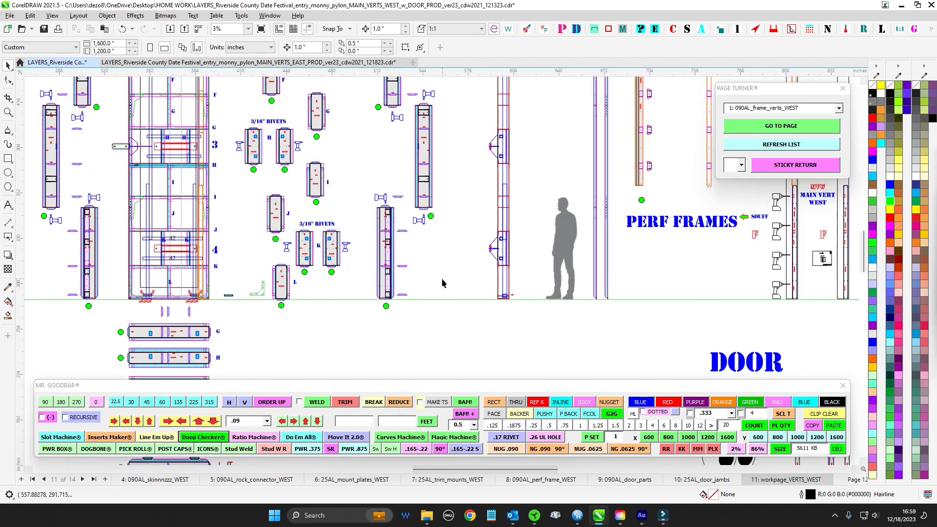
pyautogui.scroll(-1, 449, 282)
pyautogui.scroll(4, 641, 238)
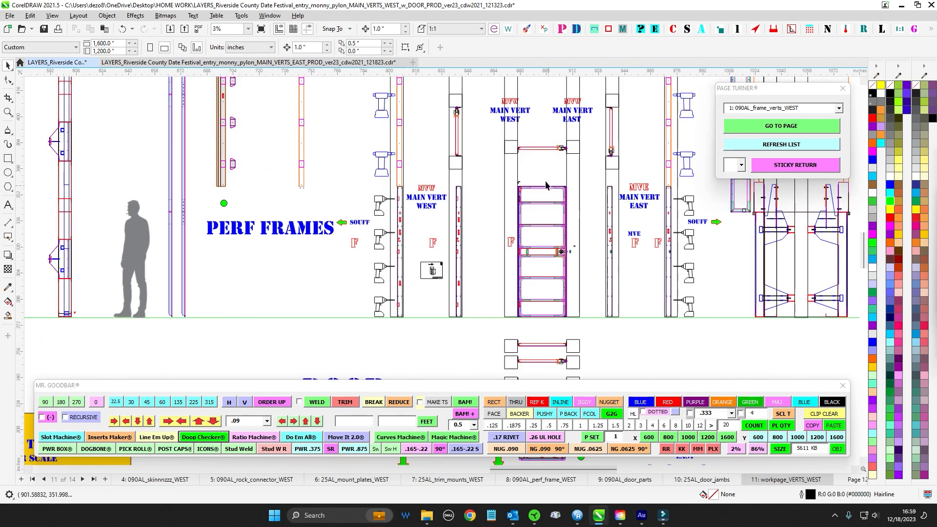
# - Examine the assembled door between the main verts and select the deadbolt lock assembly on its middle rail
pyautogui.moveTo(502, 258); pyautogui.dragTo(449, 211)
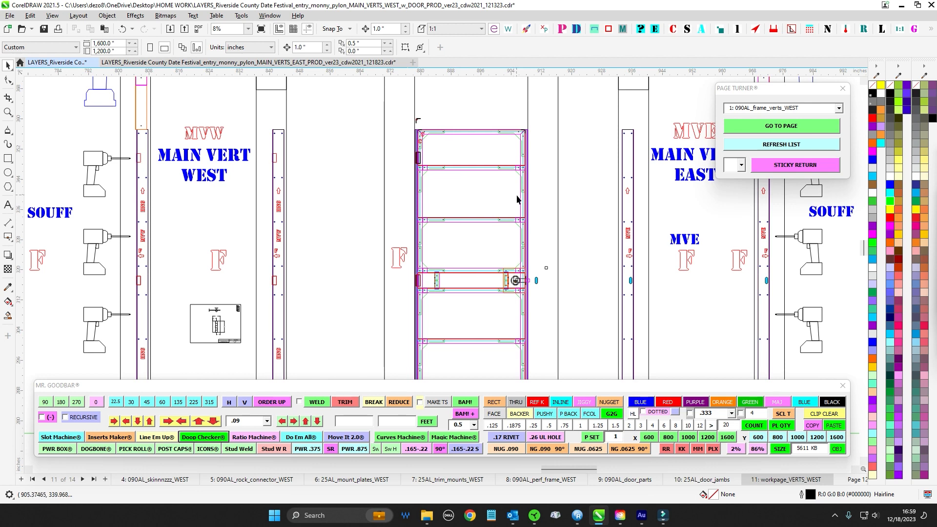
pyautogui.scroll(-1, 460, 315)
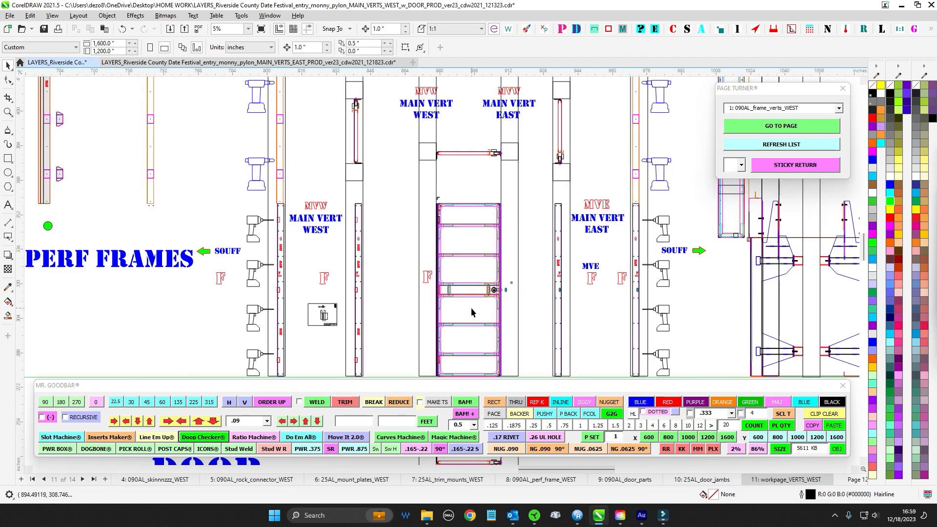
pyautogui.scroll(1, 480, 297)
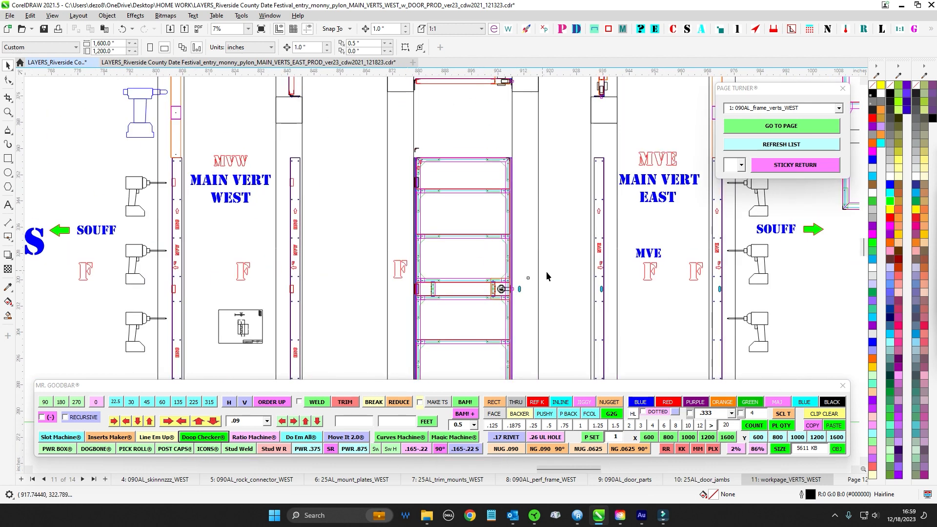
pyautogui.scroll(3, 546, 271)
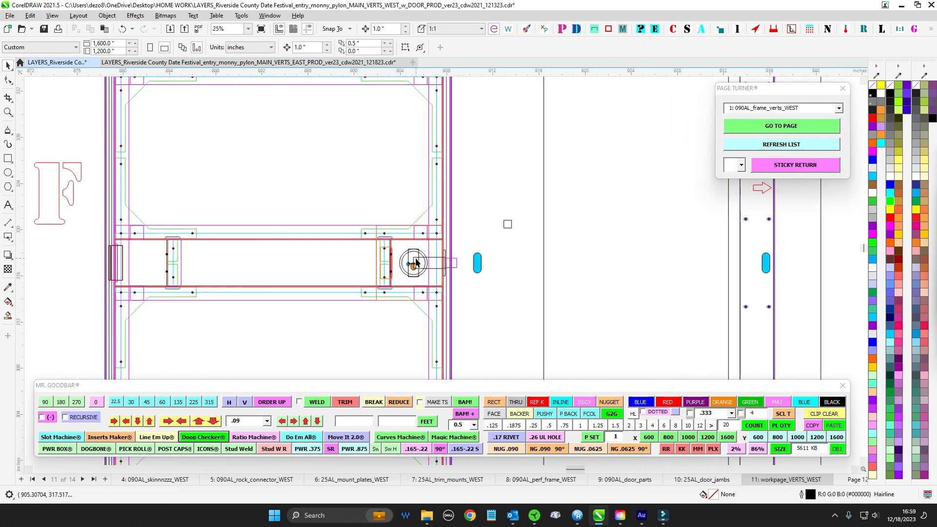
pyautogui.moveTo(399, 246); pyautogui.dragTo(469, 282)
# - Compare the selected deadbolt with the blue slot in the east vertical, clear the selection, and recheck the lock area
pyautogui.scroll(-1, 468, 282)
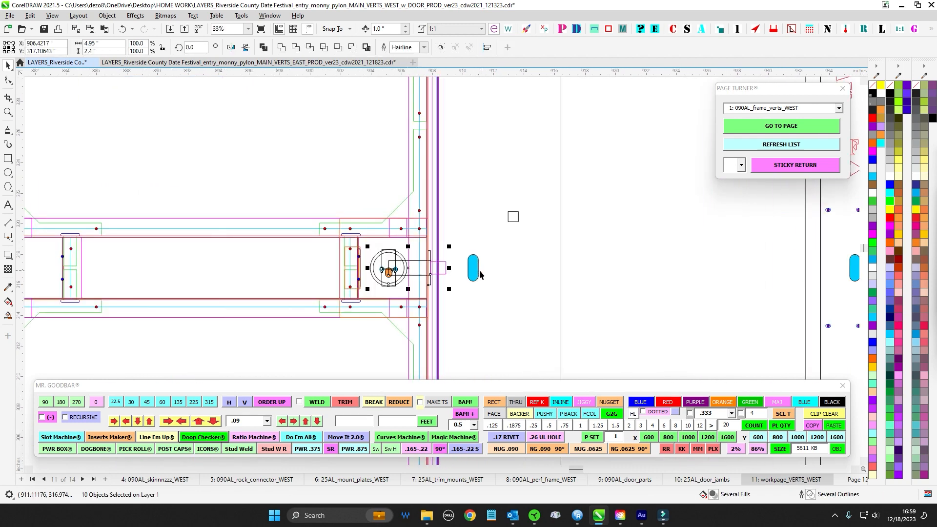
pyautogui.scroll(-1, 476, 279)
pyautogui.moveTo(547, 293); pyautogui.dragTo(556, 280)
pyautogui.scroll(-2, 557, 280)
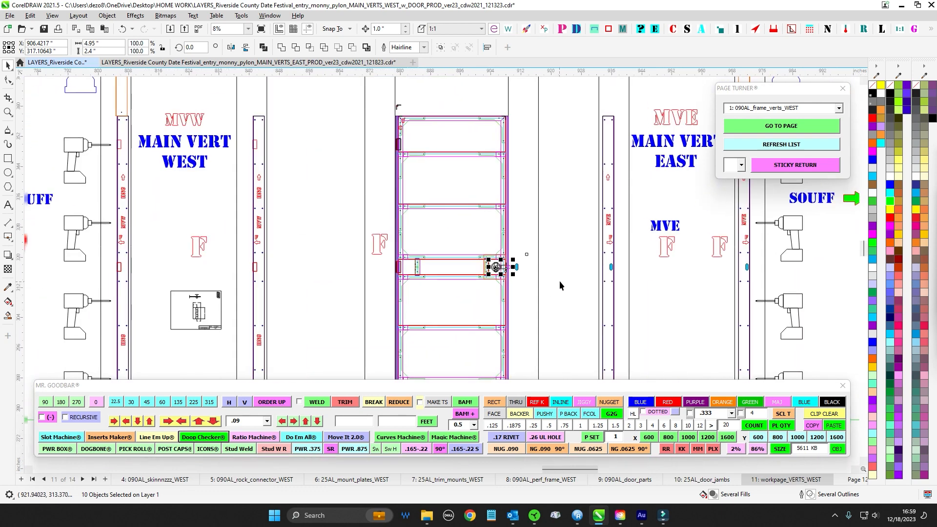
pyautogui.click(559, 281)
pyautogui.scroll(4, 527, 260)
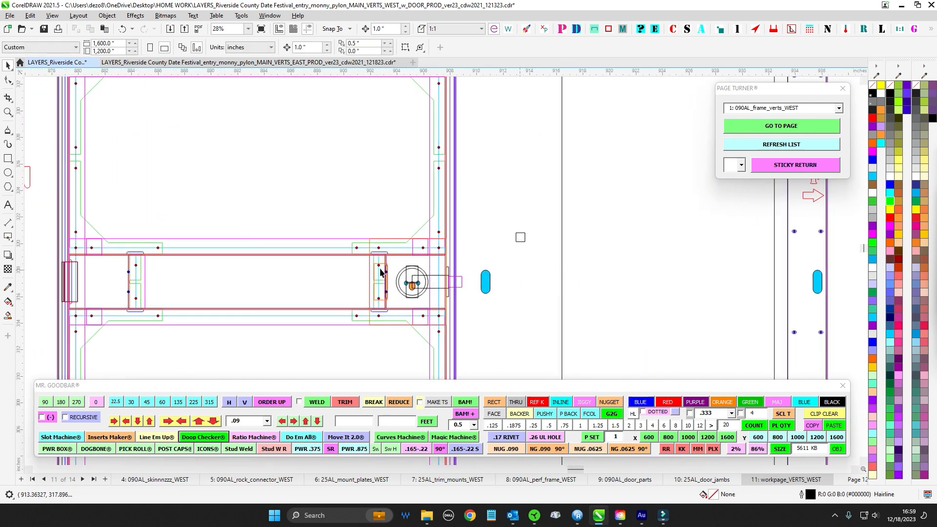
# - Compare the DOOR parts layout with the assembled door elevation and its Main Vert West and East sections
pyautogui.scroll(-3, 443, 277)
pyautogui.moveTo(479, 300); pyautogui.dragTo(504, 248)
pyautogui.scroll(-1, 504, 247)
pyautogui.scroll(-1, 397, 278)
pyautogui.moveTo(397, 278); pyautogui.dragTo(649, 313)
pyautogui.scroll(-1, 439, 319)
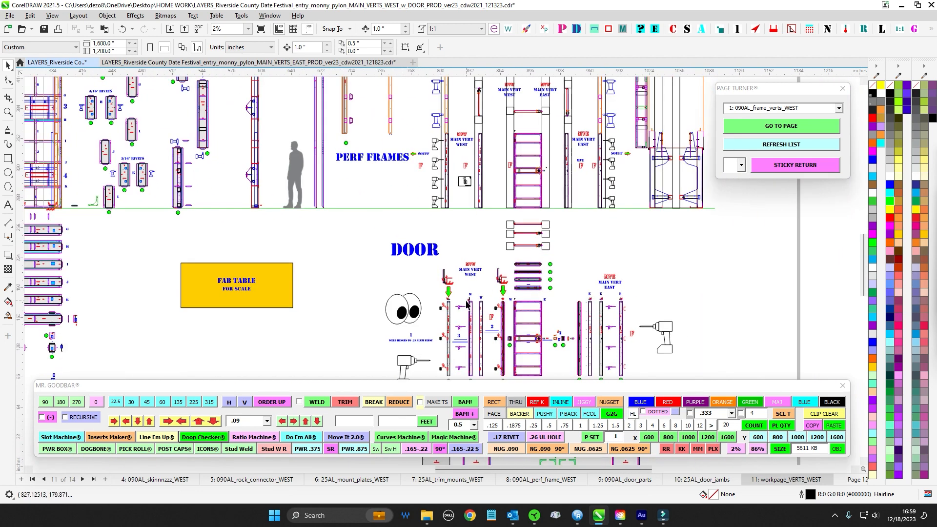
pyautogui.scroll(1, 464, 251)
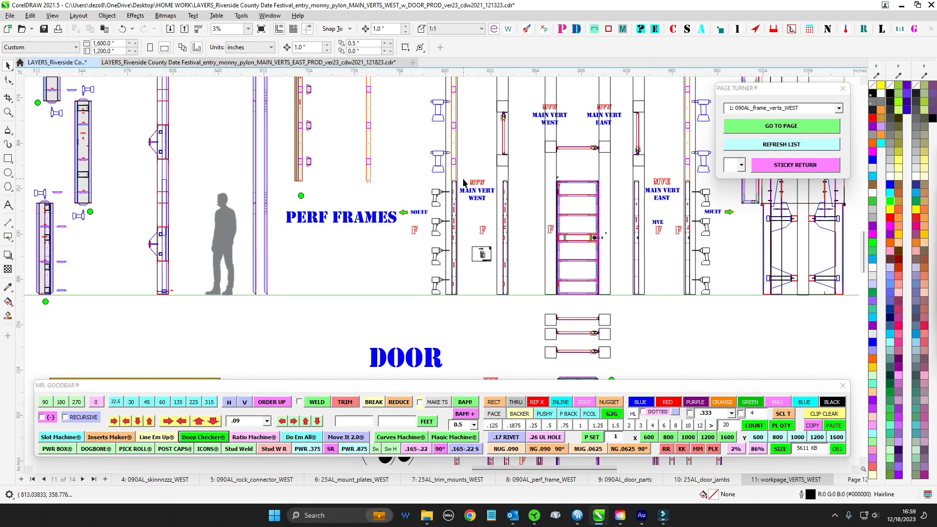
# - Select the assembled door between the main verts and compare it with the exploded DOOR parts layout
pyautogui.moveTo(575, 177); pyautogui.dragTo(473, 174)
pyautogui.scroll(2, 461, 189)
pyautogui.moveTo(416, 157); pyautogui.dragTo(566, 355)
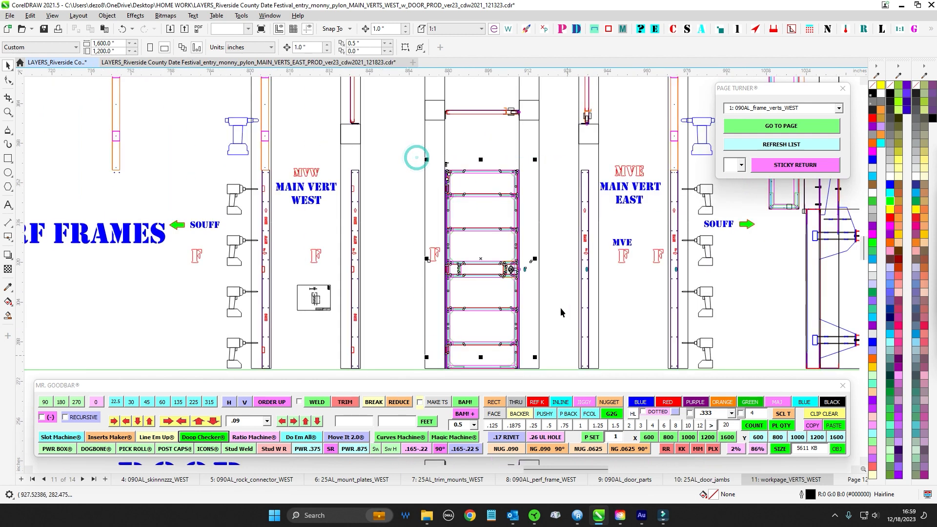
pyautogui.scroll(-2, 560, 312)
pyautogui.scroll(-2, 554, 302)
pyautogui.scroll(-1, 557, 281)
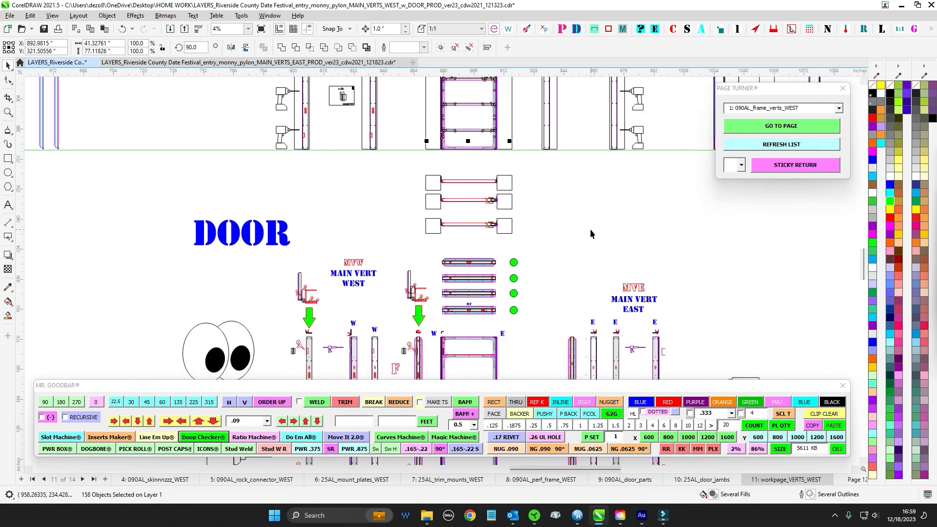
pyautogui.scroll(-2, 589, 233)
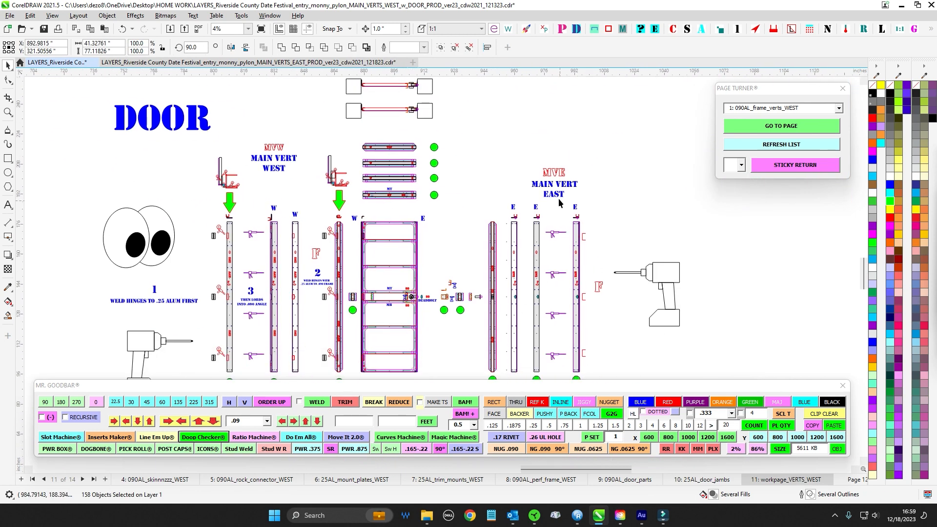
pyautogui.scroll(2, 560, 203)
pyautogui.moveTo(487, 96); pyautogui.dragTo(579, 317)
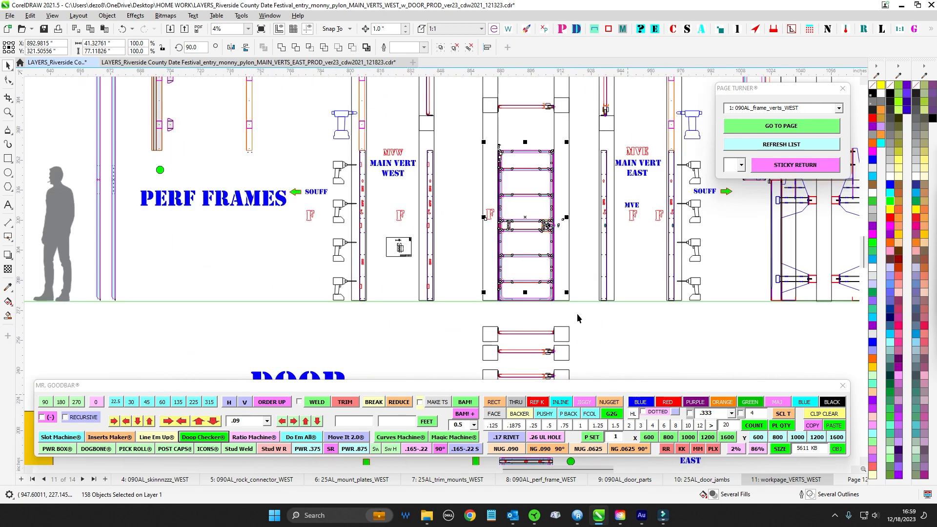
# - Examine the PERF FRAMES and main pylon frame sections, and return to the DOOR parts layout near the fab table
pyautogui.scroll(1, 559, 265)
pyautogui.scroll(-3, 508, 217)
pyautogui.moveTo(401, 281); pyautogui.dragTo(613, 279)
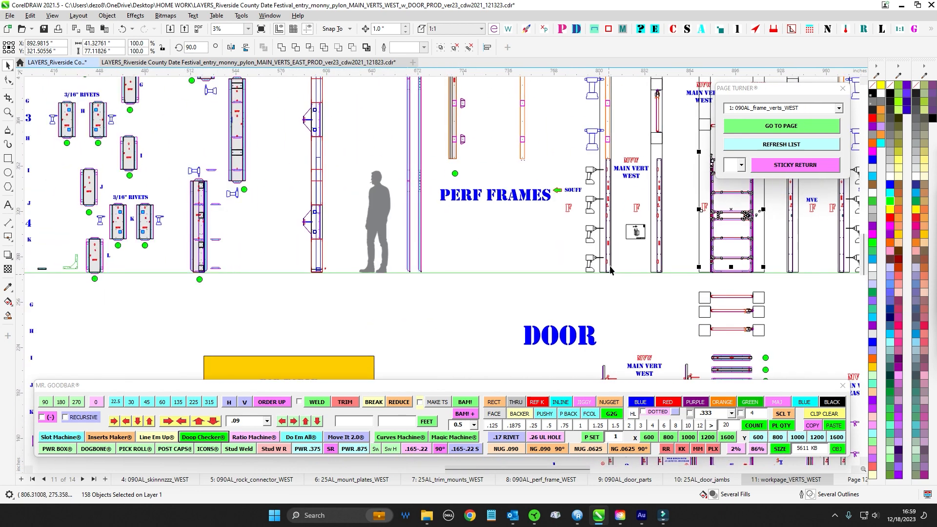
pyautogui.scroll(-1, 579, 264)
pyautogui.moveTo(365, 275); pyautogui.dragTo(540, 295)
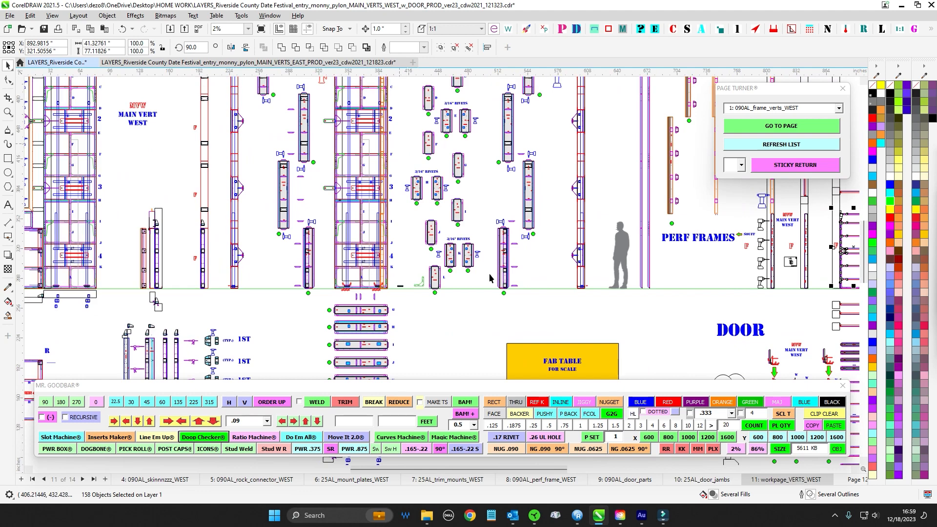
pyautogui.moveTo(627, 317); pyautogui.dragTo(394, 235)
pyautogui.moveTo(461, 301); pyautogui.dragTo(335, 171)
pyautogui.scroll(1, 465, 195)
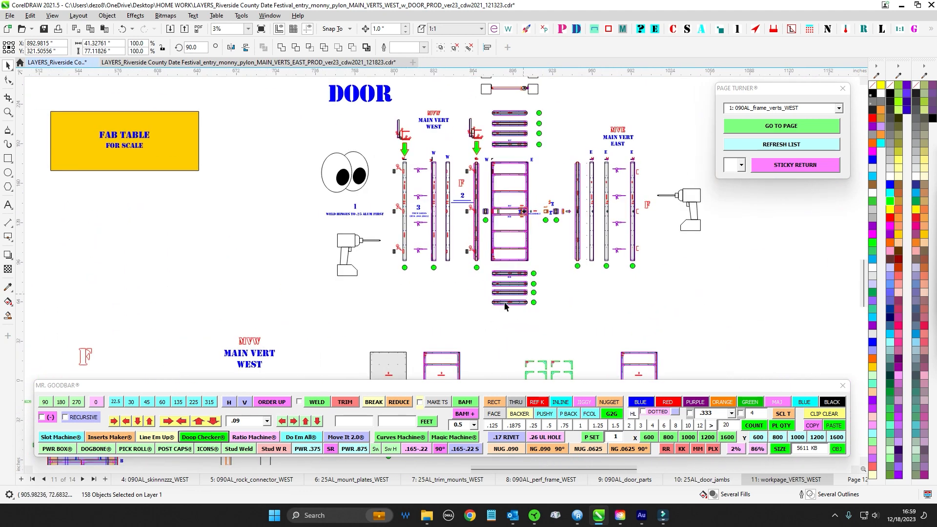
# - Examine the door frame, its cross rails, and the Main Vert West and East strips in the DOOR parts layout
pyautogui.moveTo(505, 302); pyautogui.dragTo(461, 337)
pyautogui.scroll(3, 465, 244)
pyautogui.scroll(-1, 481, 220)
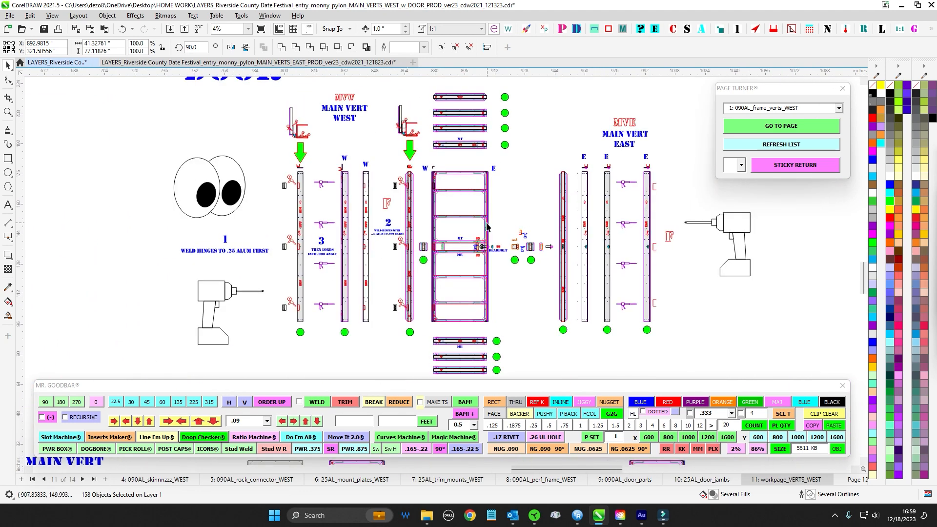
pyautogui.scroll(-3, 489, 207)
pyautogui.scroll(3, 418, 193)
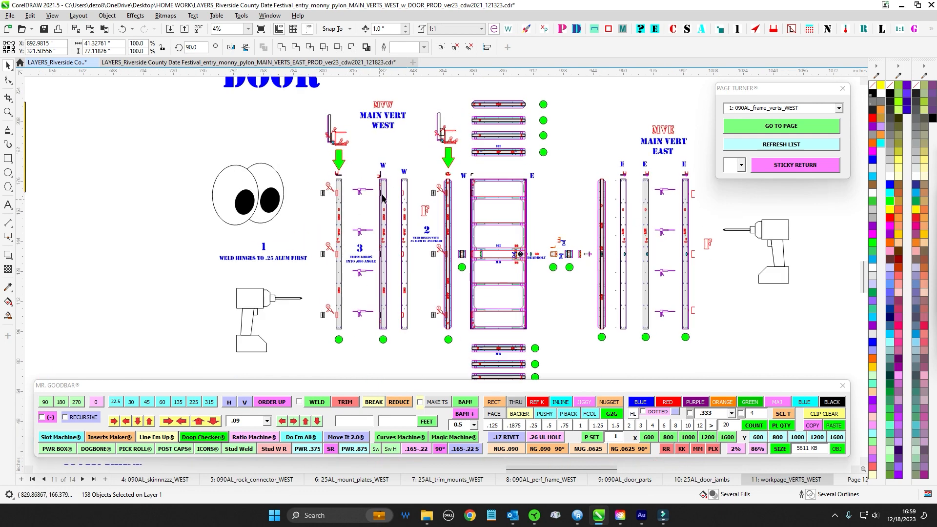
pyautogui.scroll(-2, 505, 303)
# - Select the grey door skin panel beside the door frame in the section below the DOOR layout
pyautogui.moveTo(526, 335); pyautogui.dragTo(561, 90)
pyautogui.scroll(2, 377, 245)
pyautogui.moveTo(343, 142); pyautogui.dragTo(449, 349)
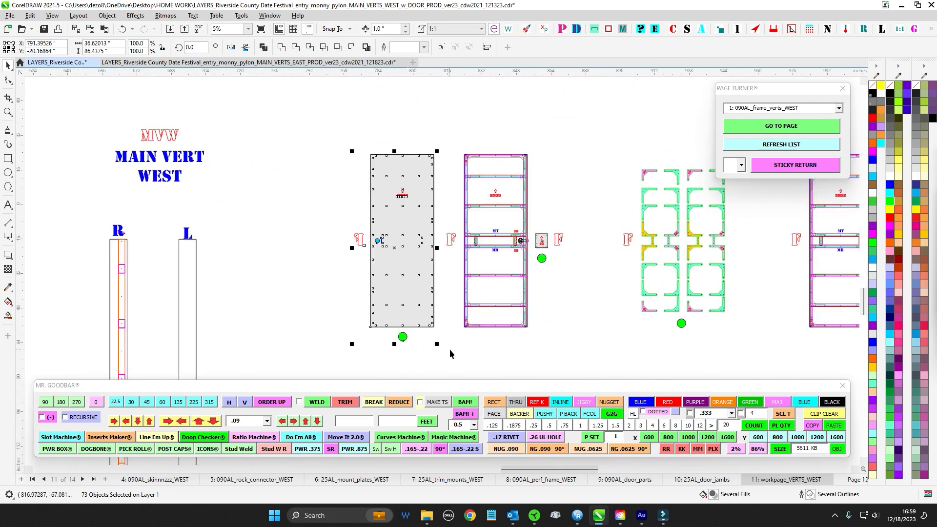
# - Select the grey DB deadbolt plate beside the door frame, inspect its holes, and clear the selection
pyautogui.scroll(5, 544, 239)
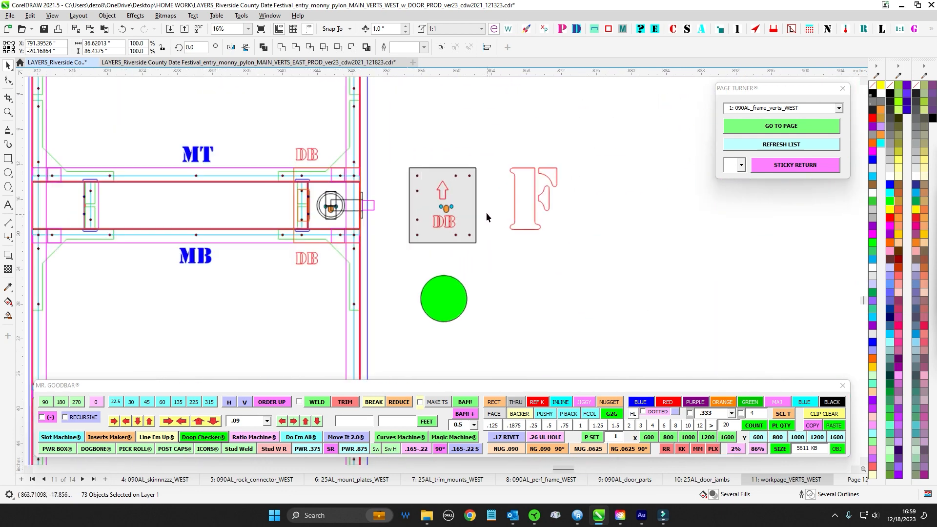
pyautogui.moveTo(374, 132); pyautogui.dragTo(510, 277)
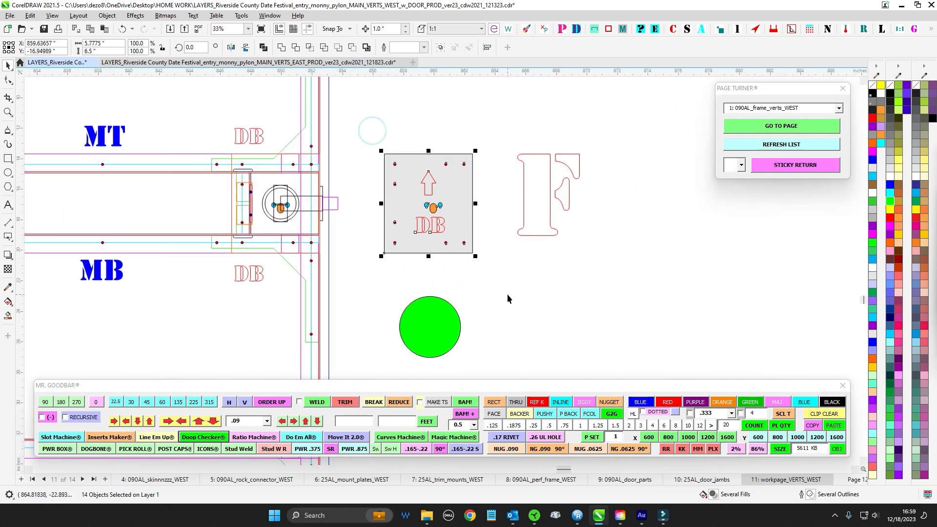
pyautogui.scroll(2, 458, 239)
pyautogui.click(558, 221)
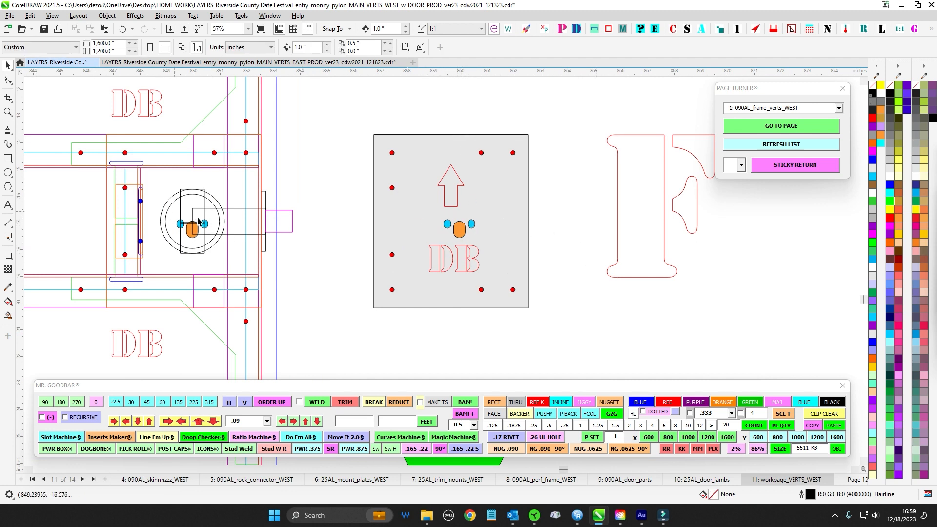
# - Select the DB plate and its orange rectangle around the lock to compare their fit, and clear the selection
pyautogui.scroll(-2, 569, 277)
pyautogui.moveTo(407, 163); pyautogui.dragTo(583, 337)
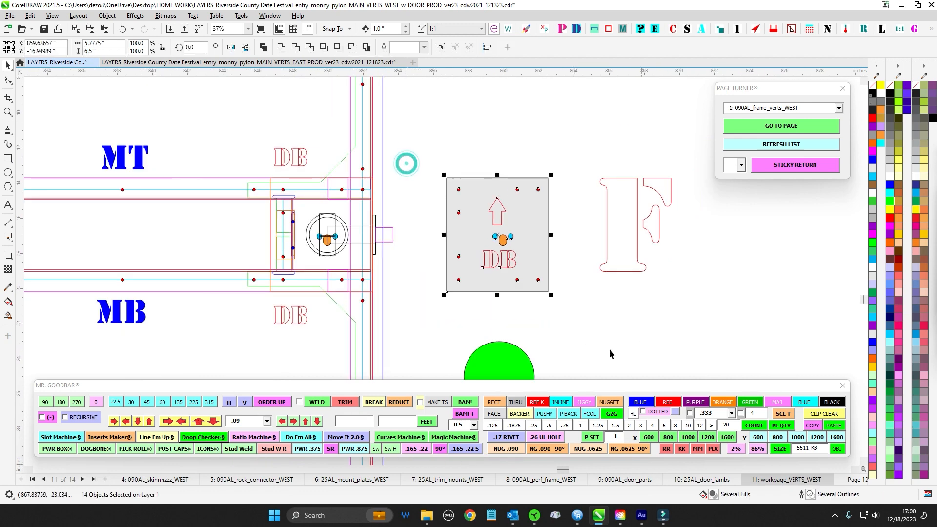
pyautogui.scroll(2, 300, 190)
pyautogui.click(254, 179)
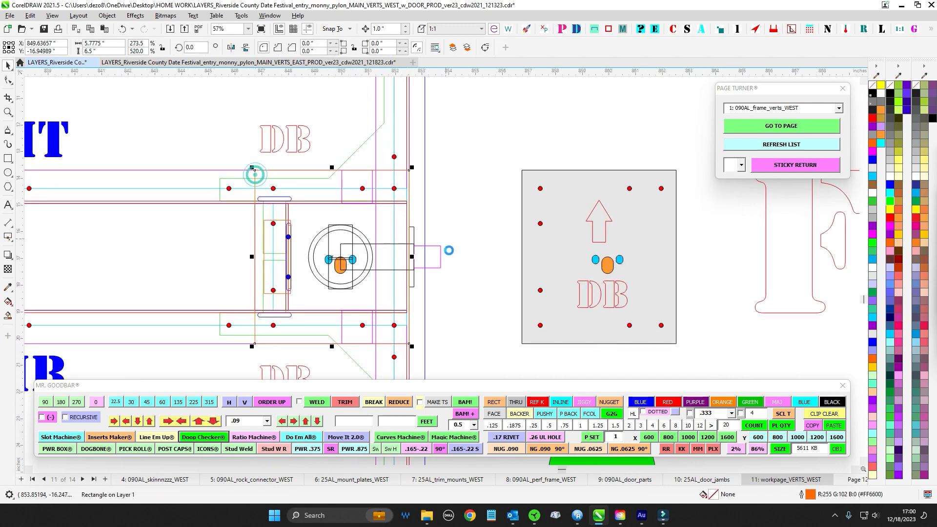
pyautogui.click(455, 242)
# - Compare the lock area of the door frame with the blue hole and slot in the grey door skin
pyautogui.scroll(-5, 455, 242)
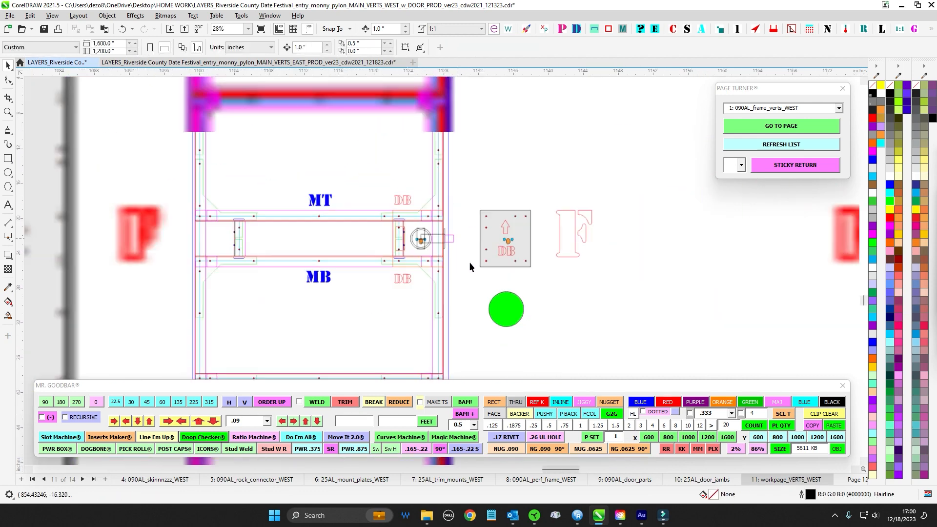
pyautogui.scroll(4, 210, 277)
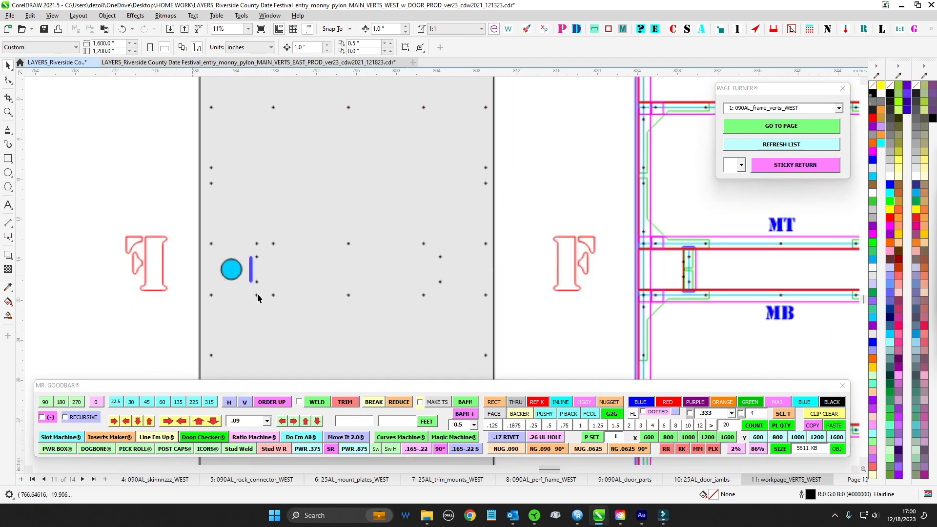
pyautogui.scroll(-5, 258, 280)
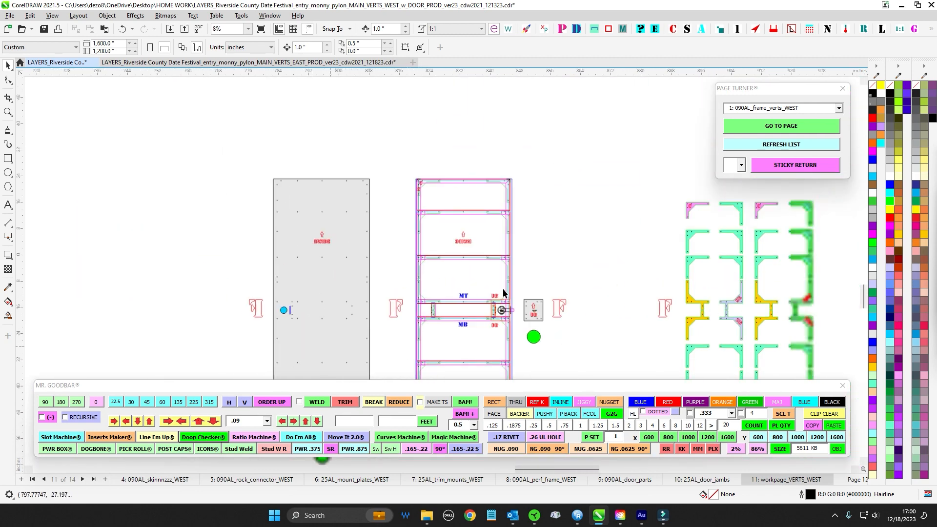
# - Examine the deadbolt assembly between the MT and MB rails, with its rivet gun and separate bracket parts
pyautogui.scroll(7, 499, 175)
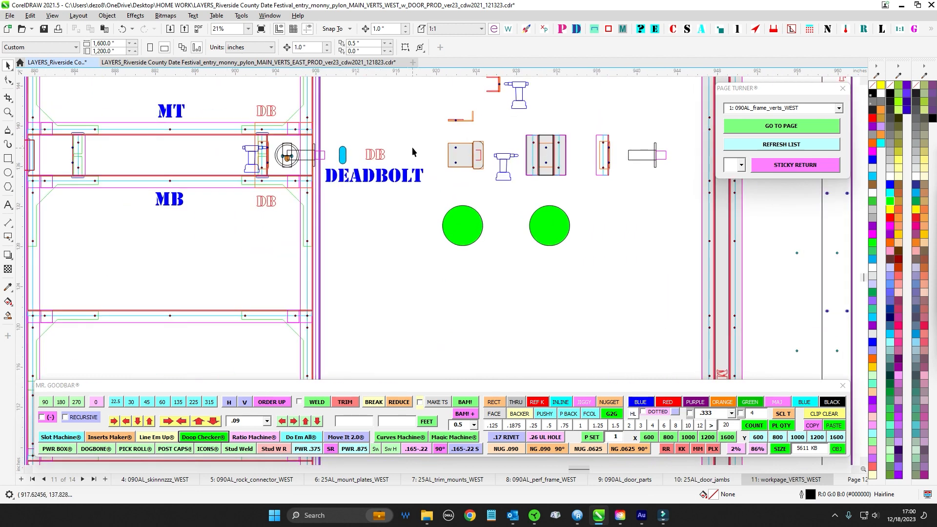
pyautogui.scroll(-1, 317, 169)
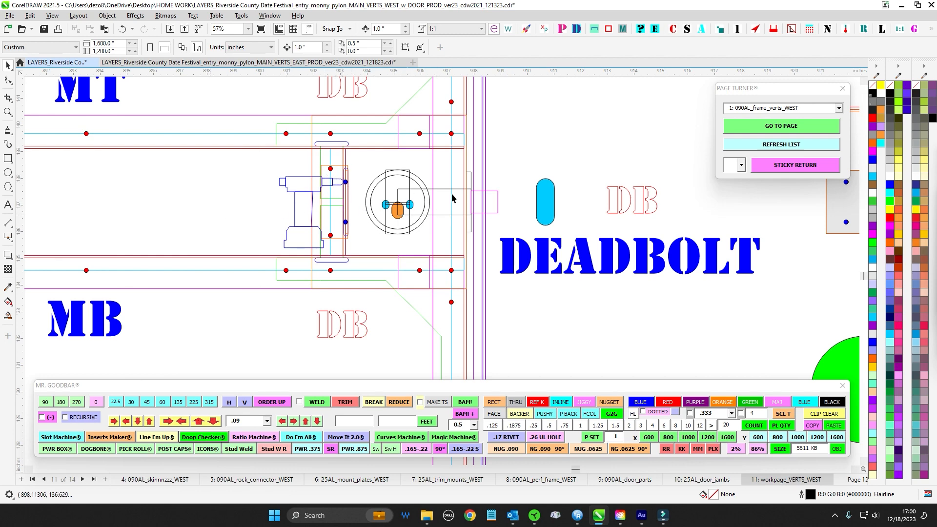
pyautogui.scroll(-2, 451, 193)
pyautogui.scroll(2, 338, 185)
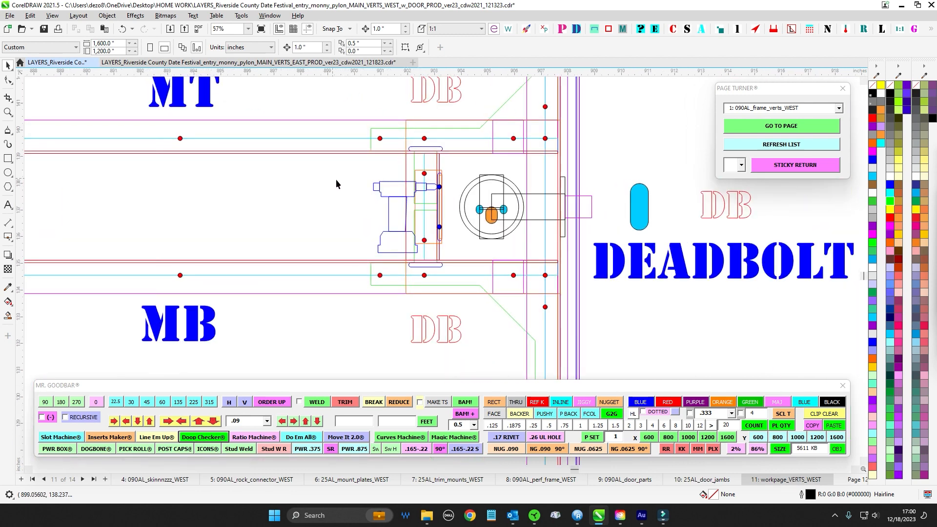
pyautogui.scroll(-3, 362, 185)
pyautogui.scroll(3, 610, 216)
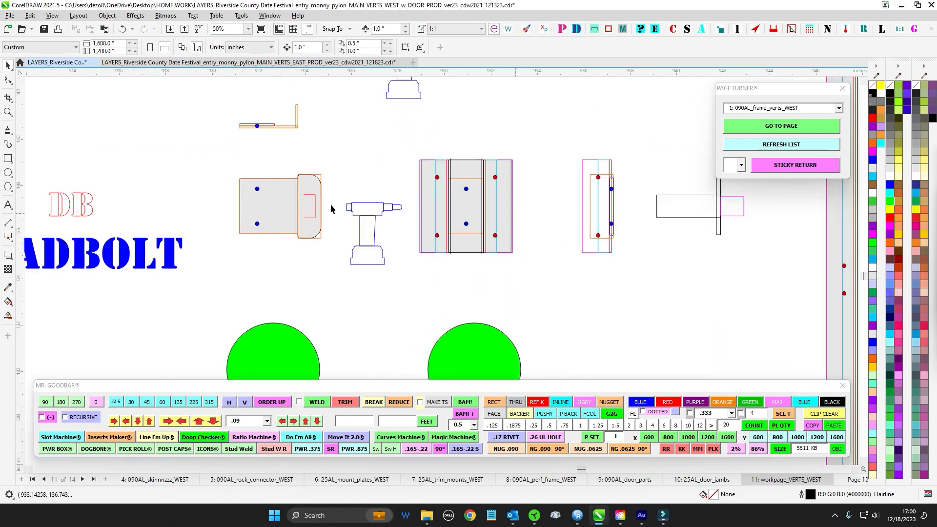
# - Examine the end view of the deadbolt's orange bracket riveted to the red channel, and return to the door layout
pyautogui.scroll(-3, 476, 232)
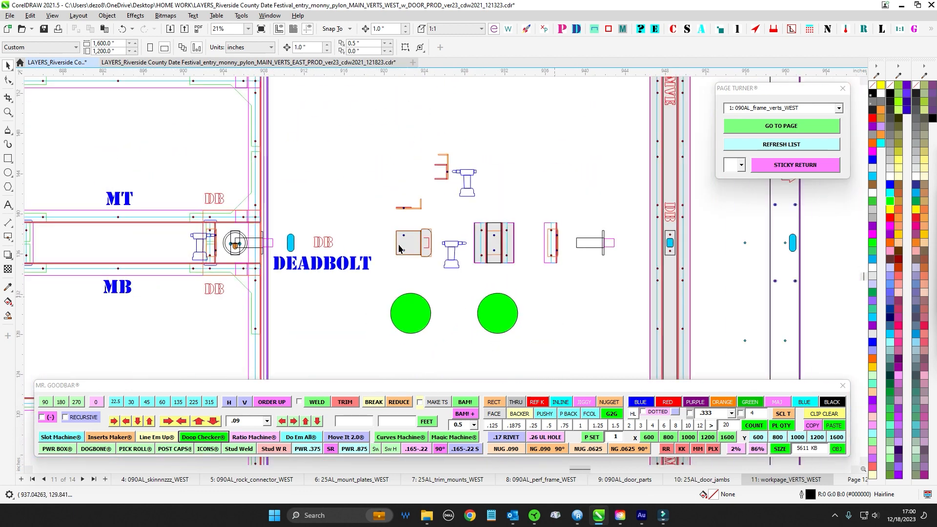
pyautogui.scroll(4, 618, 171)
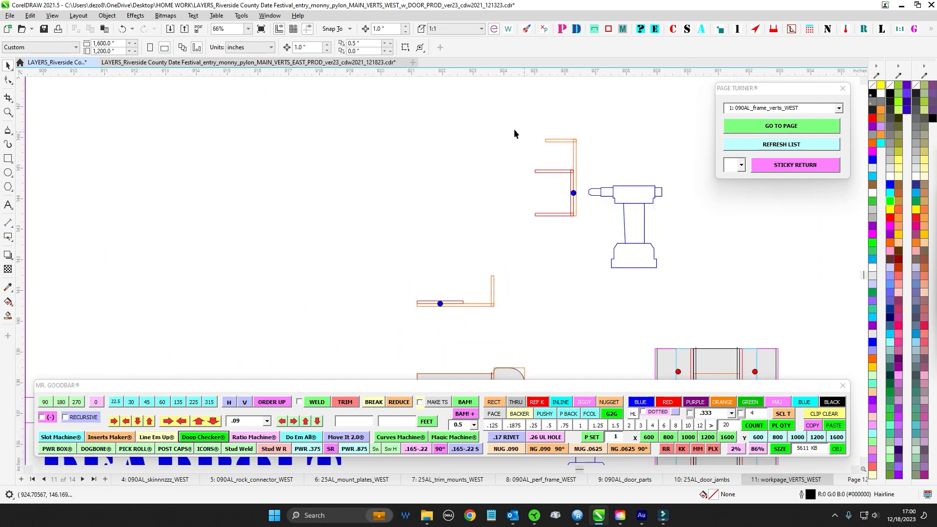
pyautogui.moveTo(516, 128); pyautogui.dragTo(593, 239)
pyautogui.scroll(1, 564, 134)
pyautogui.click(579, 138)
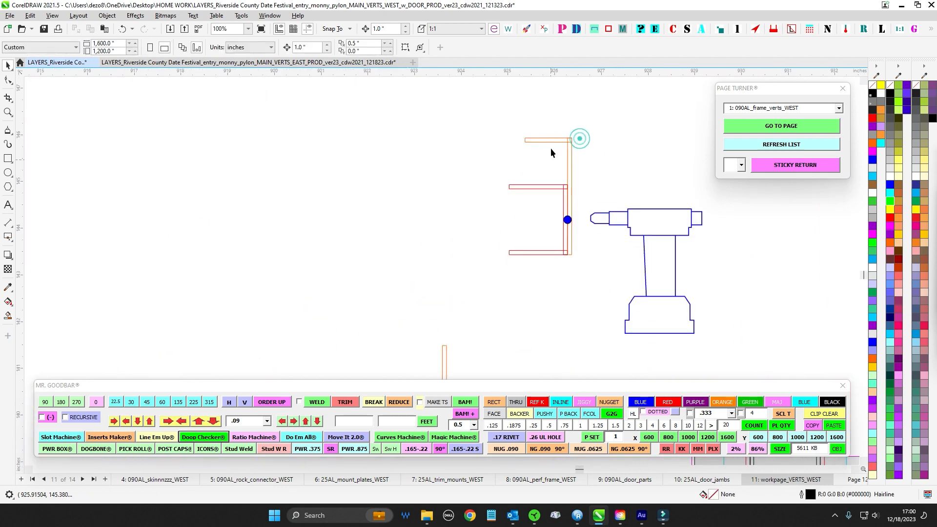
pyautogui.scroll(-4, 550, 163)
pyautogui.scroll(-4, 400, 282)
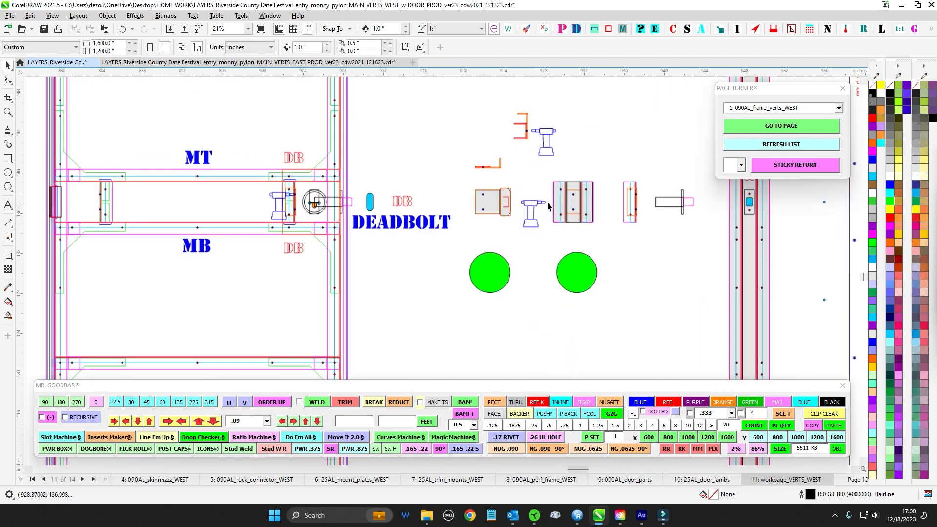
pyautogui.scroll(-1, 473, 270)
pyautogui.moveTo(507, 241); pyautogui.dragTo(461, 175)
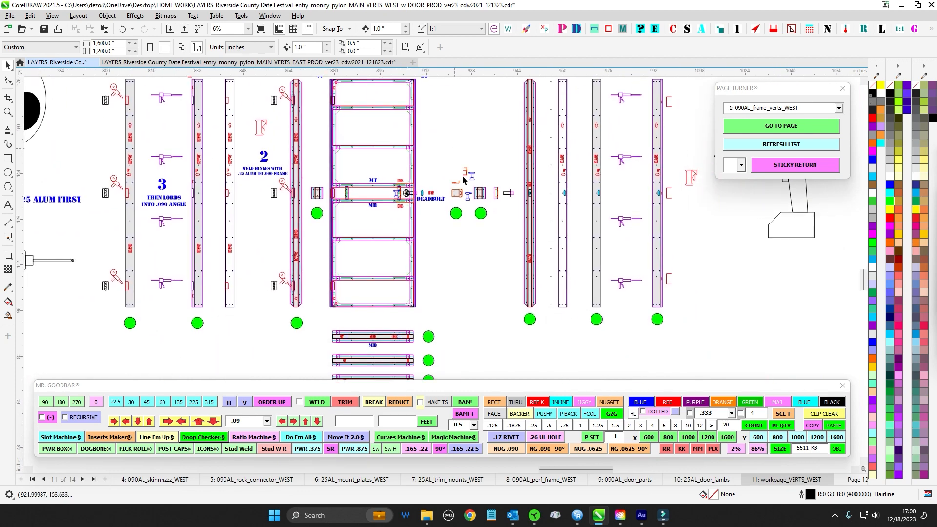
# - Go from the door layout across the workpage to the ROCK CONNECTOR section
pyautogui.scroll(-1, 464, 254)
pyautogui.scroll(2, 588, 178)
pyautogui.scroll(-2, 587, 179)
pyautogui.scroll(-1, 625, 259)
pyautogui.moveTo(113, 233); pyautogui.dragTo(475, 279)
pyautogui.moveTo(333, 293); pyautogui.dragTo(571, 294)
pyautogui.moveTo(254, 230); pyautogui.dragTo(431, 241)
pyautogui.moveTo(439, 195); pyautogui.dragTo(481, 235)
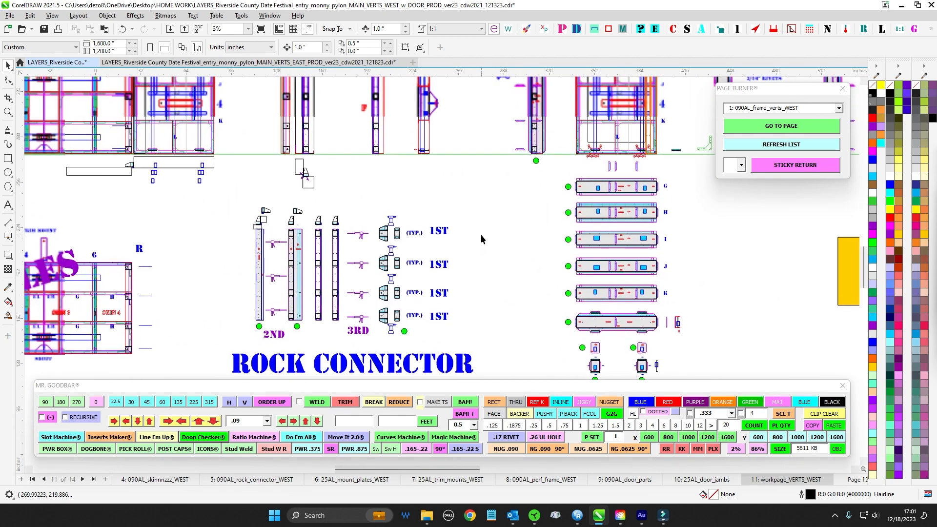
# - Examine the ROCK CONNECTOR parts with their 1ST, 2ND and 3RD assembly stages
pyautogui.moveTo(500, 273); pyautogui.dragTo(578, 250)
pyautogui.scroll(1, 508, 238)
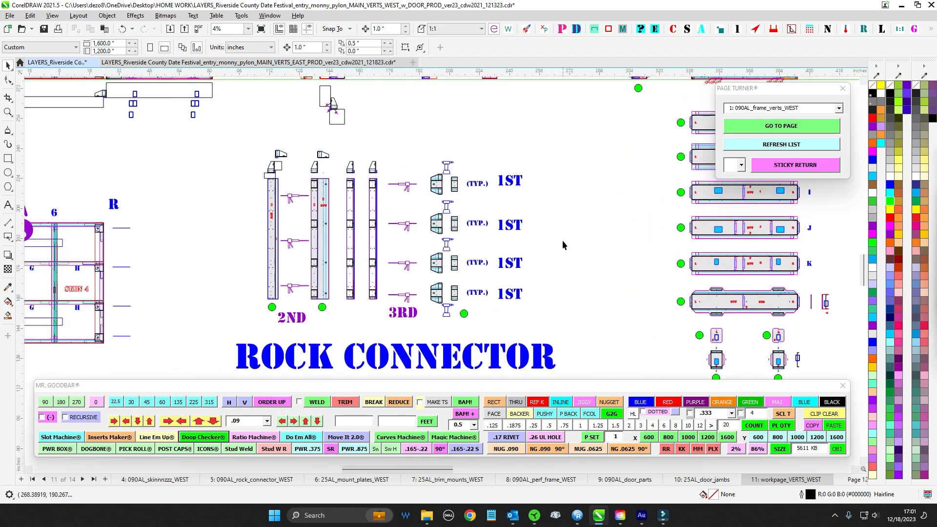
pyautogui.moveTo(426, 146); pyautogui.dragTo(494, 192)
pyautogui.scroll(1, 423, 172)
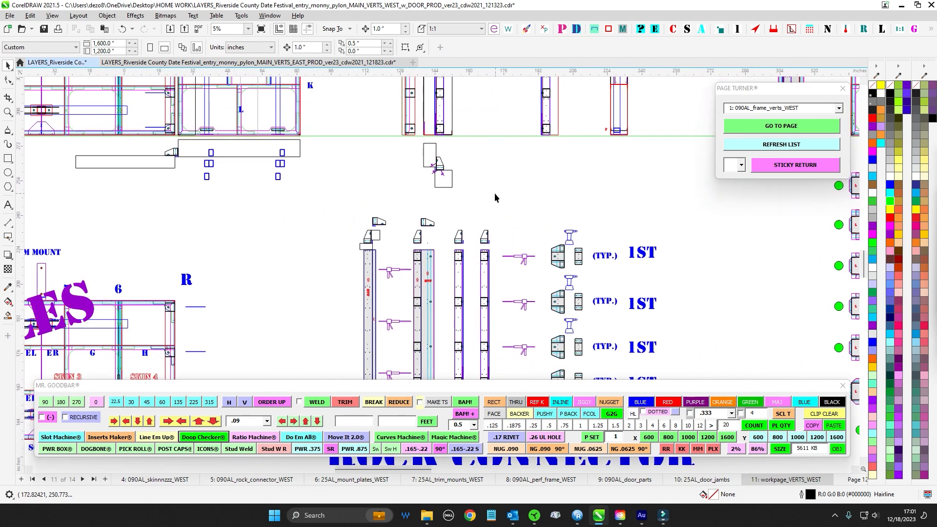
# - Examine the plan view of the connector beneath the ROCK WEST frame and pylon frame
pyautogui.scroll(-1, 494, 193)
pyautogui.moveTo(251, 169); pyautogui.dragTo(298, 203)
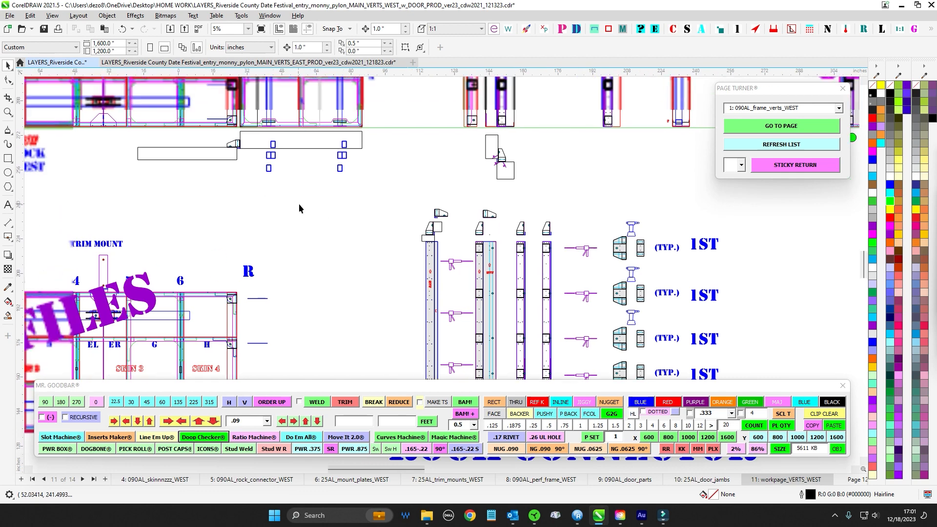
pyautogui.scroll(2, 234, 142)
pyautogui.scroll(-1, 297, 224)
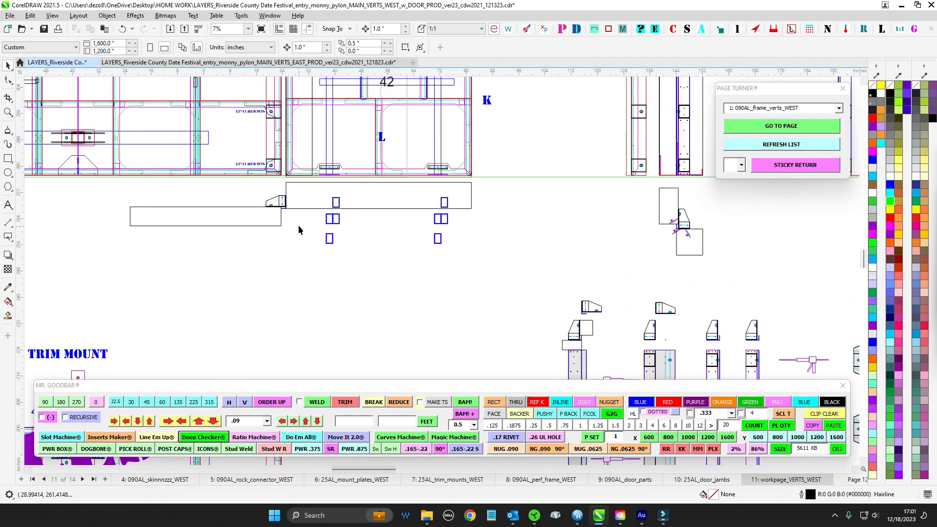
pyautogui.scroll(2, 299, 246)
pyautogui.scroll(-2, 299, 249)
pyautogui.hscroll(-2, 298, 249)
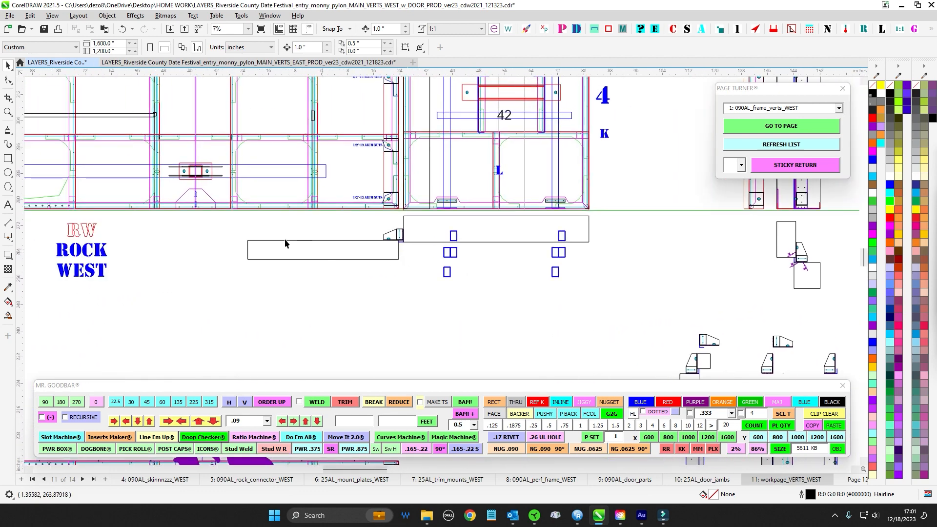
# - Select the long rectangle under the rock frame and check how the connector joins it to the pylon frame
pyautogui.click(323, 241)
pyautogui.scroll(1, 324, 241)
pyautogui.scroll(2, 423, 309)
pyautogui.hscroll(1, 423, 309)
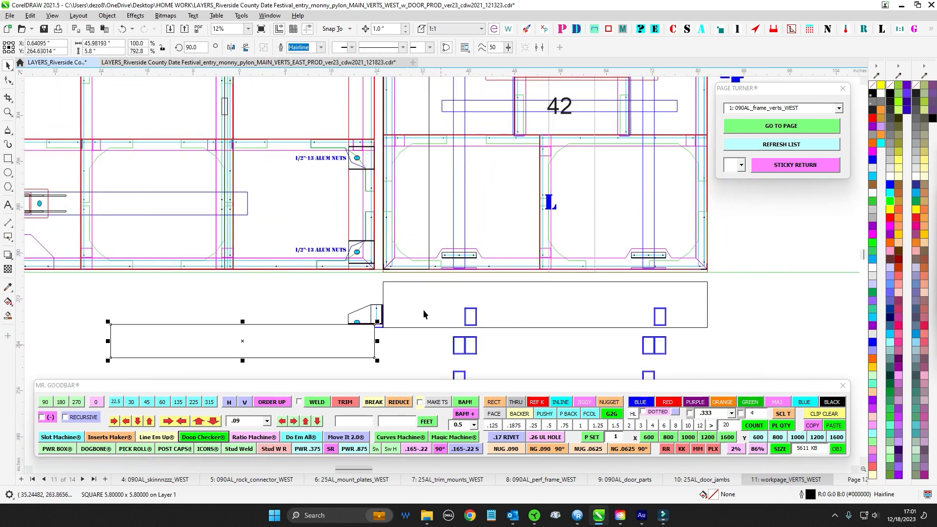
pyautogui.scroll(-2, 353, 264)
pyautogui.scroll(4, 374, 268)
pyautogui.scroll(-2, 323, 253)
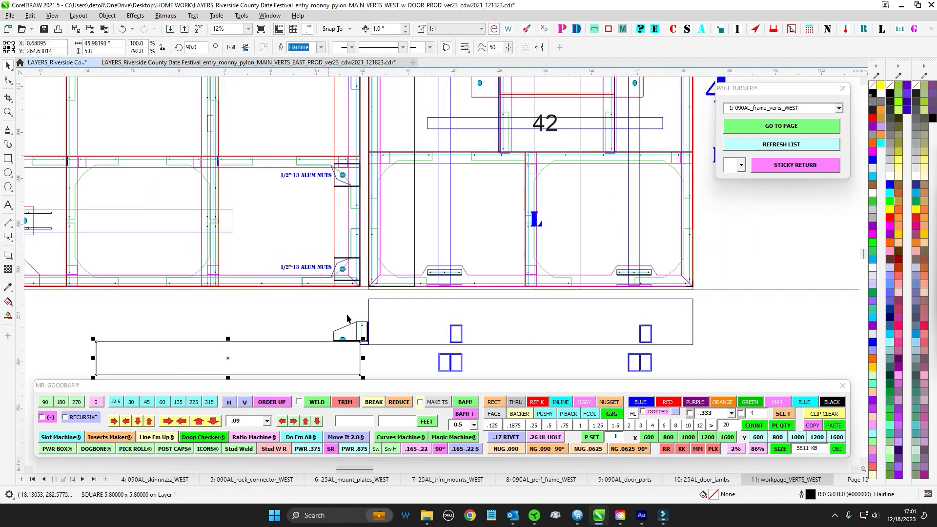
# - Examine the plan rectangles of the rock frame and pylon frame and the offset between them beneath the elevations
pyautogui.scroll(2, 348, 318)
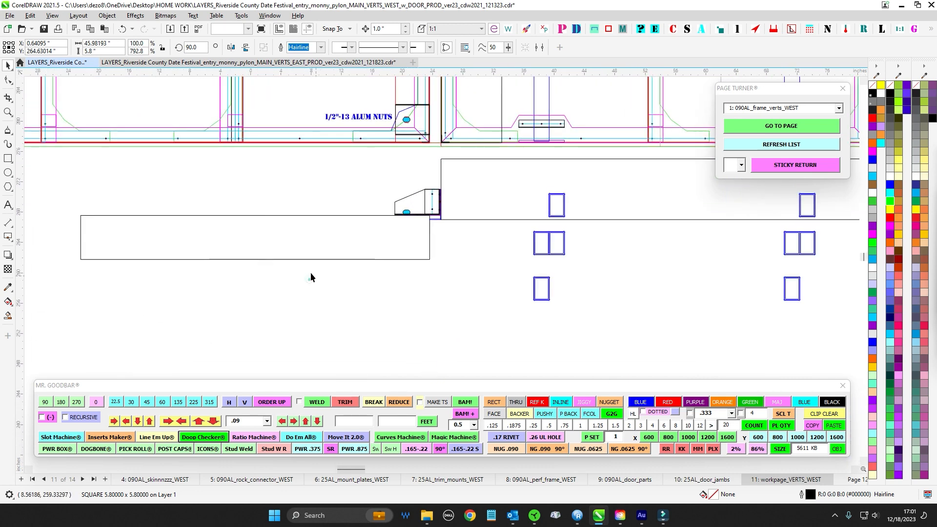
pyautogui.click(310, 274)
pyautogui.click(444, 260)
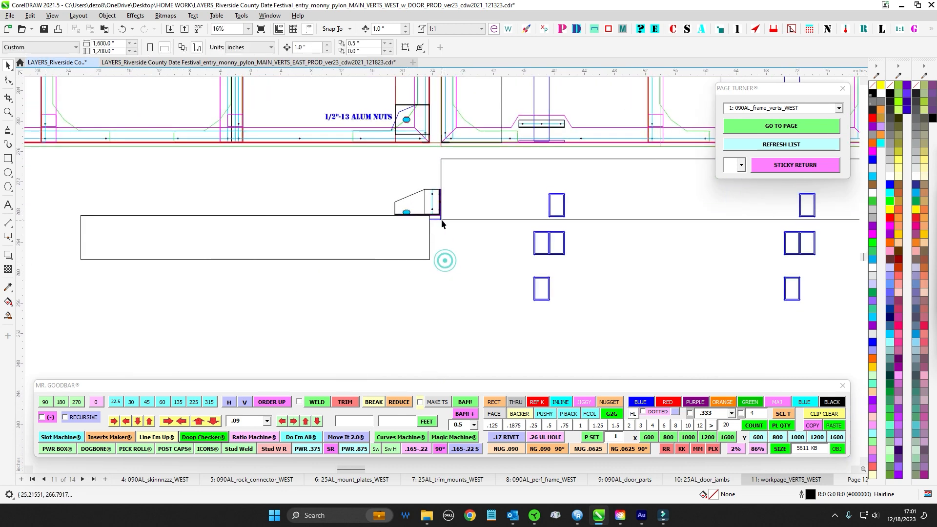
pyautogui.moveTo(430, 266); pyautogui.dragTo(430, 265)
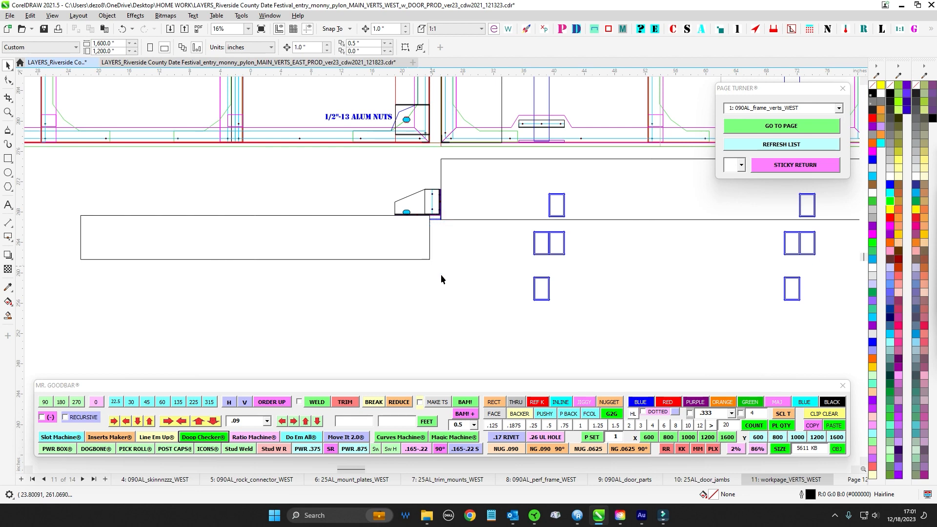
pyautogui.moveTo(453, 297); pyautogui.dragTo(140, 259)
pyautogui.moveTo(354, 263); pyautogui.dragTo(347, 311)
pyautogui.scroll(-1, 362, 282)
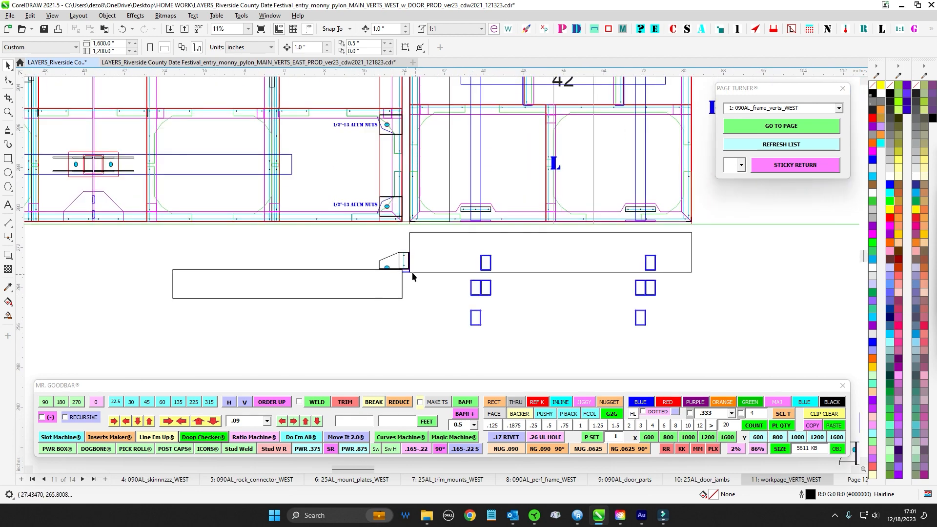
# - Compare the pylon frame's plan rectangle with the rock frame's, selecting the rock frame rectangle
pyautogui.moveTo(413, 280); pyautogui.dragTo(288, 296)
pyautogui.scroll(1, 297, 295)
pyautogui.scroll(-2, 322, 265)
pyautogui.scroll(1, 312, 224)
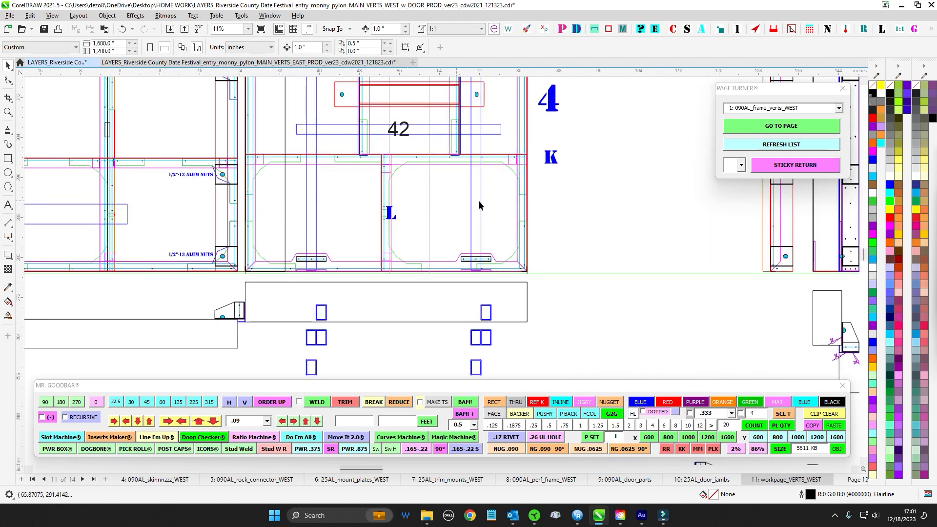
pyautogui.scroll(1, 358, 315)
pyautogui.moveTo(374, 308); pyautogui.dragTo(441, 265)
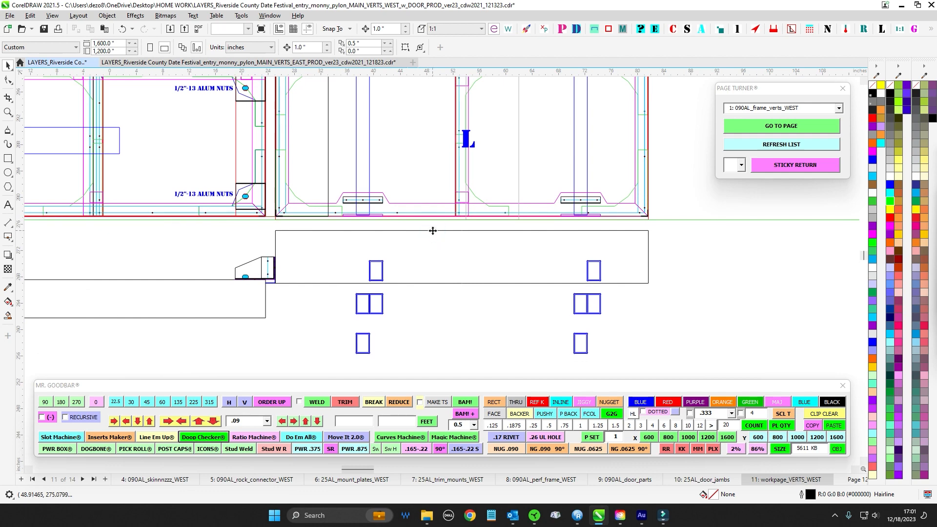
pyautogui.click(432, 232)
pyautogui.click(266, 320)
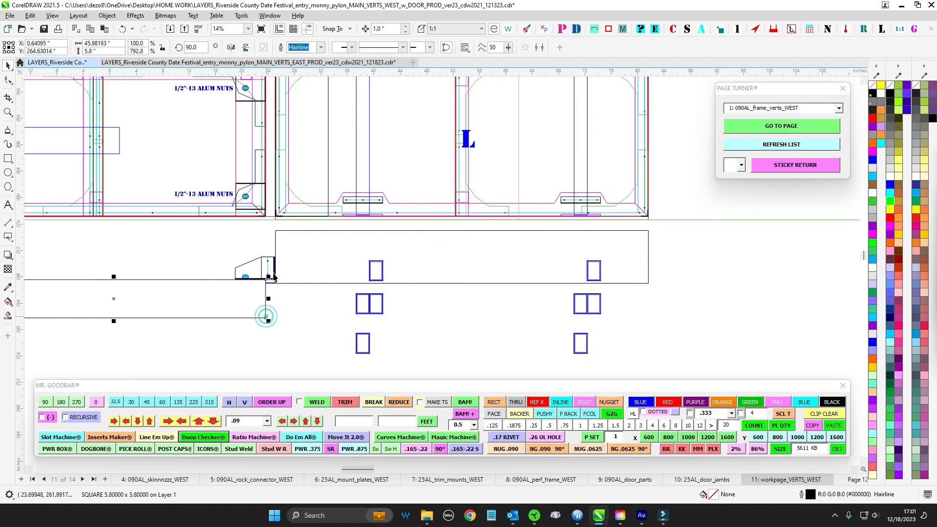
# - Inspect the corner detail where the connector bridges the rock frame and the pylon frame in plan view
pyautogui.scroll(8, 266, 317)
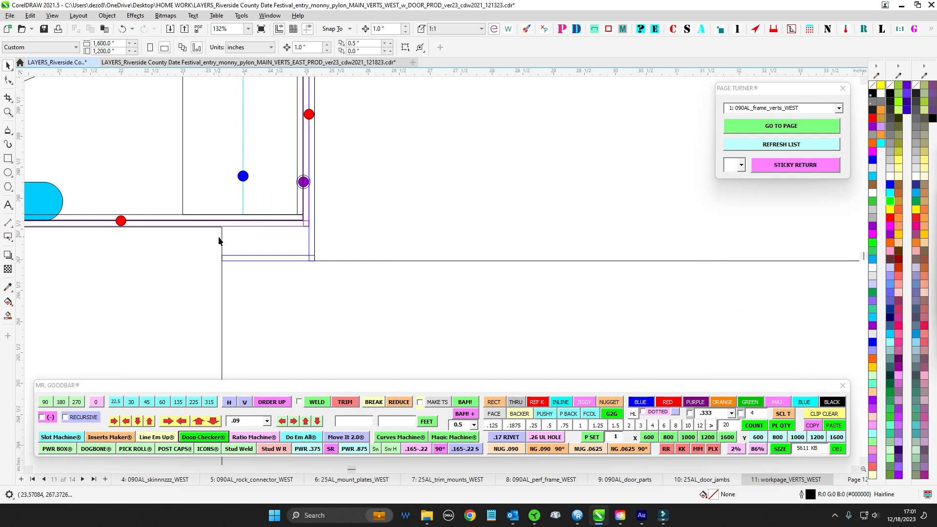
pyautogui.scroll(-5, 339, 250)
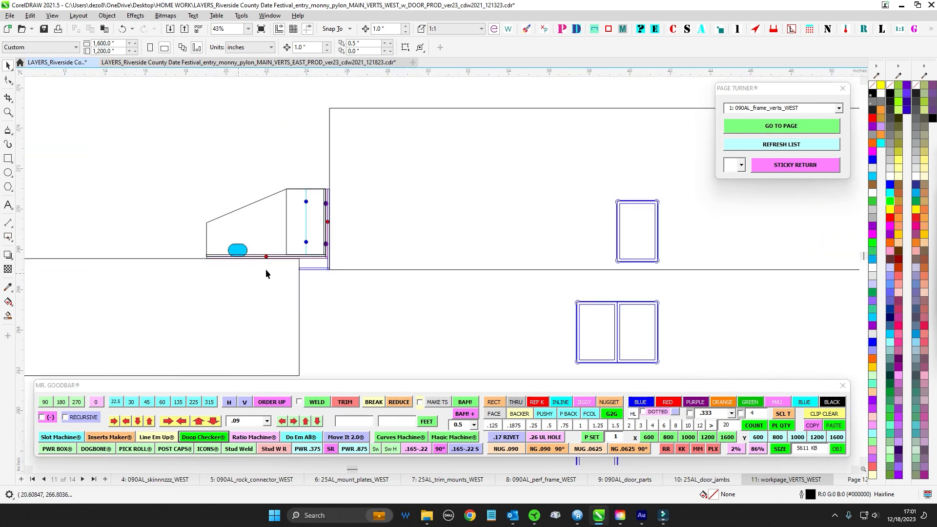
pyautogui.scroll(2, 265, 268)
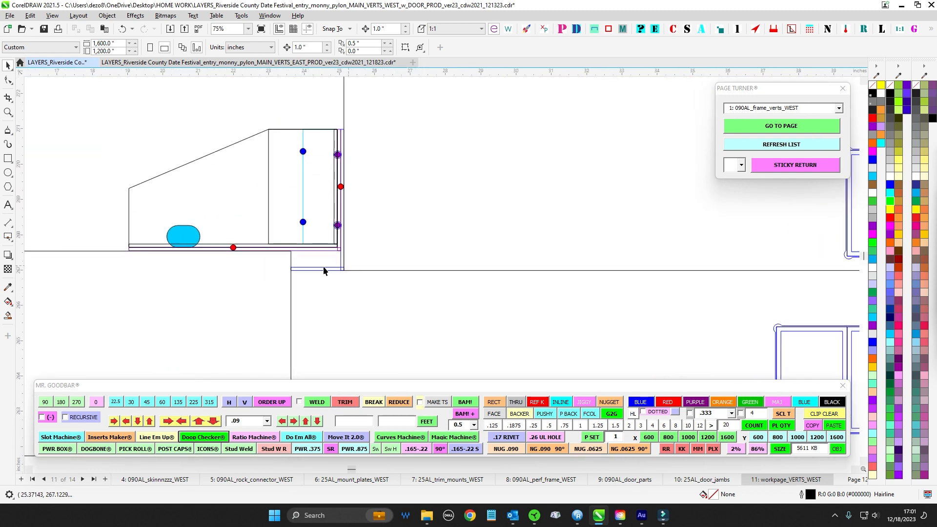
pyautogui.scroll(-2, 343, 285)
pyautogui.scroll(-4, 341, 299)
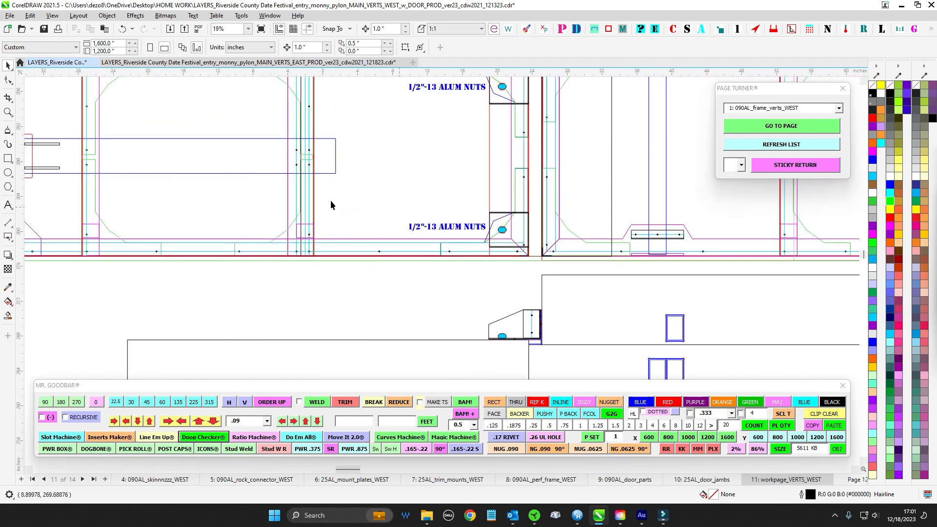
pyautogui.scroll(-2, 293, 268)
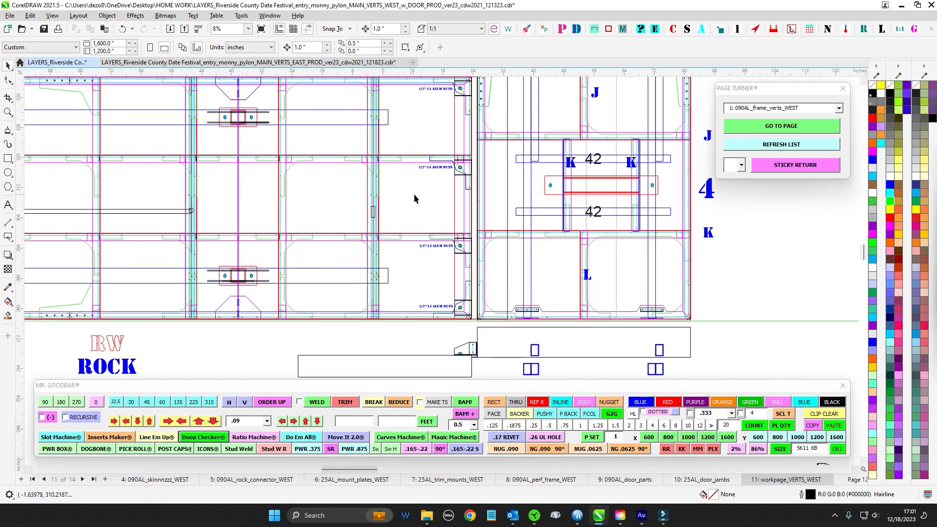
# - Examine the vertical joint between the ROCK WEST frame and the pylon frame in the front elevation
pyautogui.moveTo(474, 199); pyautogui.dragTo(296, 263)
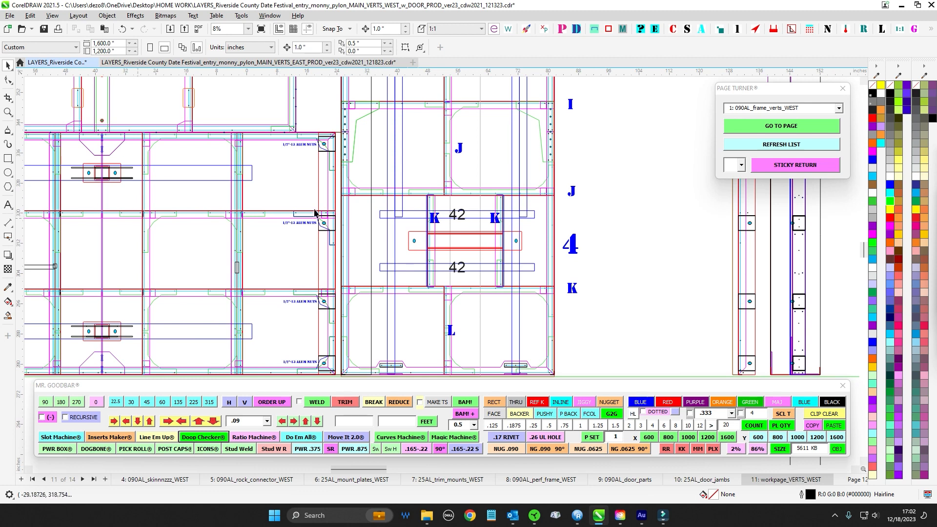
pyautogui.moveTo(368, 223); pyautogui.dragTo(227, 244)
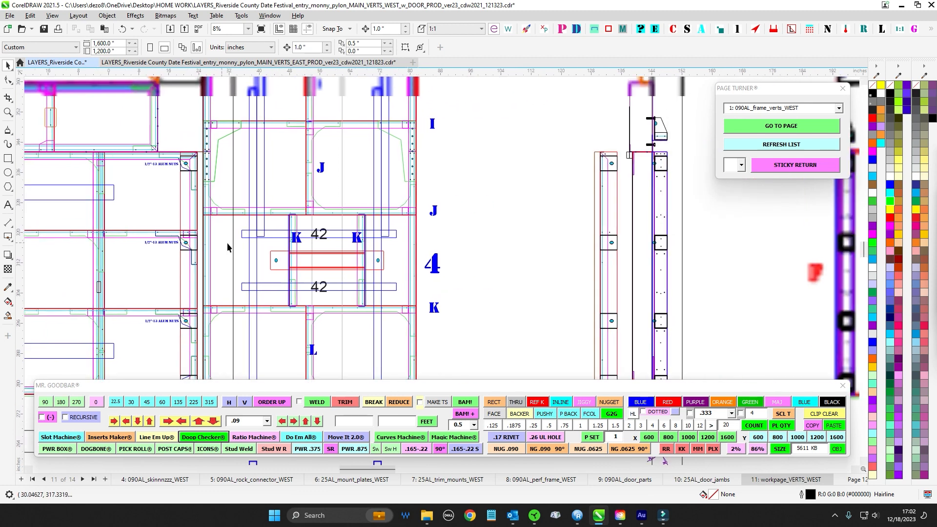
pyautogui.scroll(-2, 239, 245)
pyautogui.scroll(2, 266, 246)
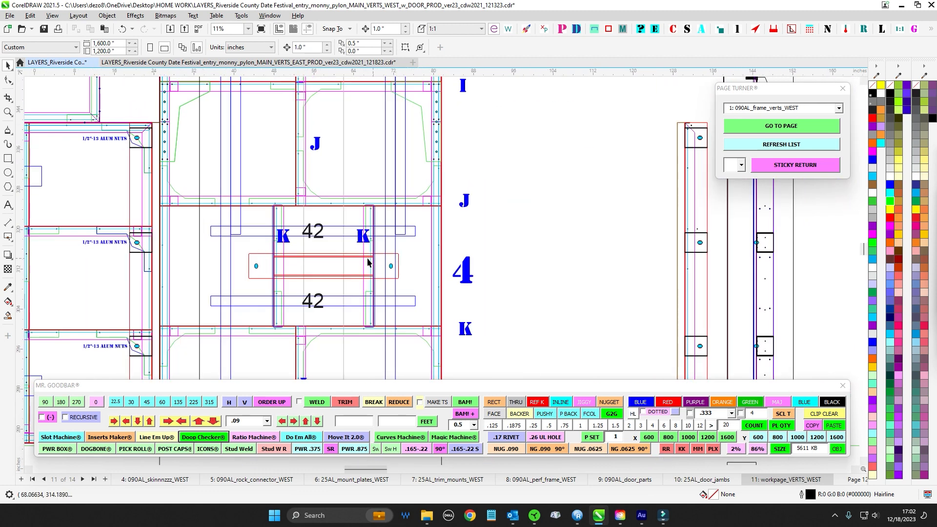
pyautogui.scroll(-2, 335, 273)
pyautogui.scroll(1, 335, 273)
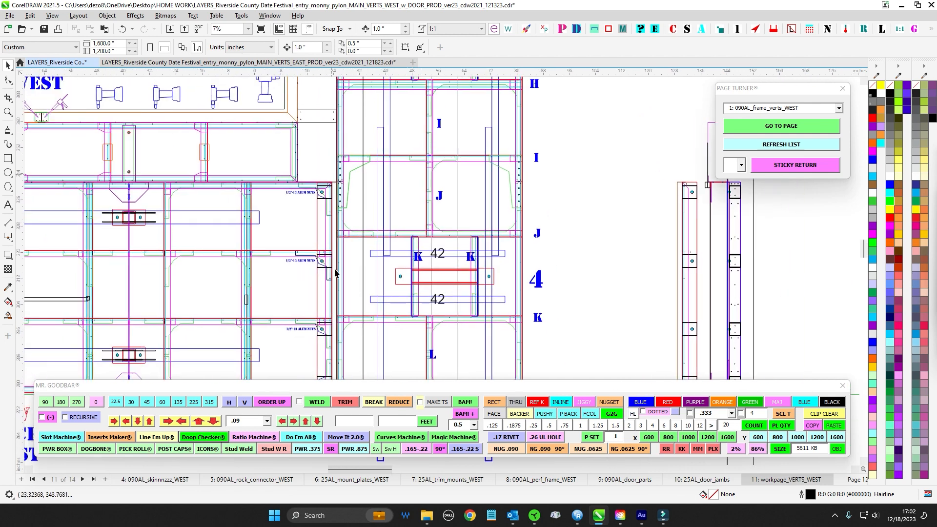
pyautogui.scroll(-1, 359, 231)
pyautogui.moveTo(347, 306); pyautogui.dragTo(340, 165)
# - Select the connector parts and the pylon rectangle in the plan view and check how they meet
pyautogui.scroll(8, 346, 216)
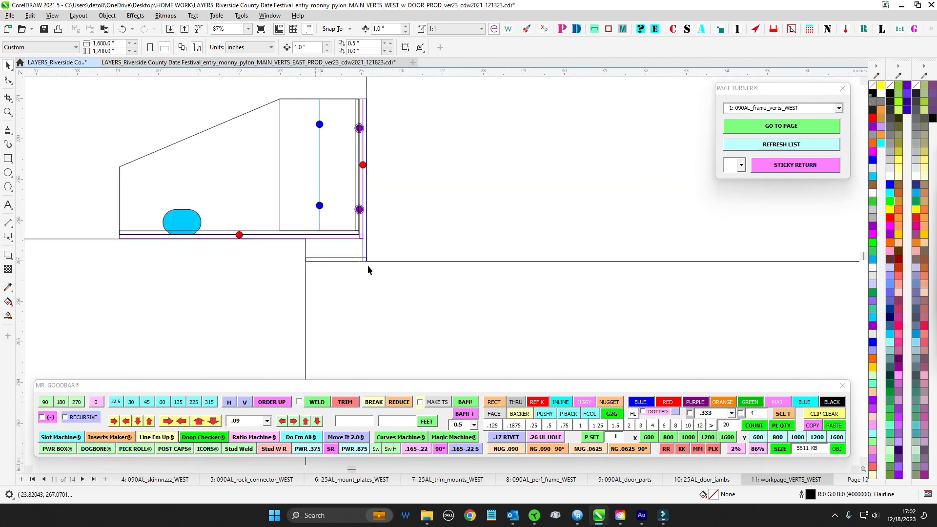
pyautogui.scroll(-3, 383, 288)
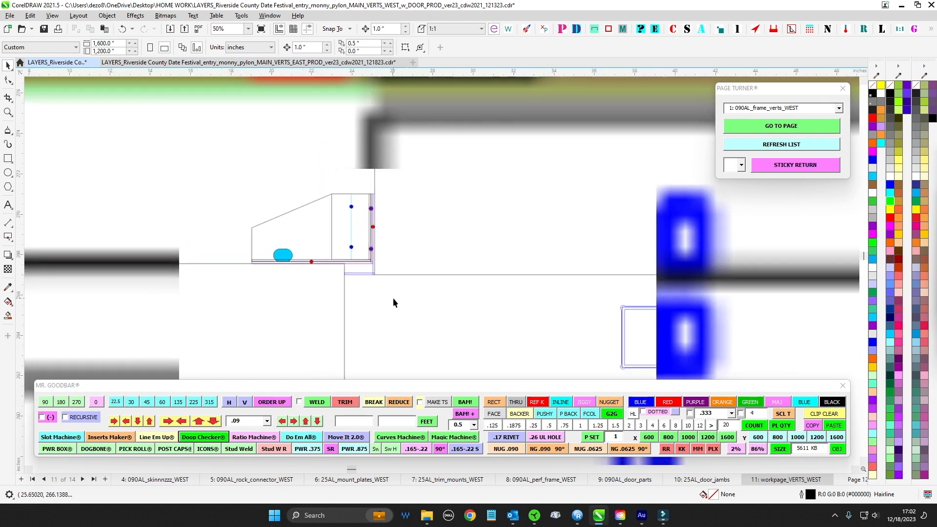
pyautogui.moveTo(154, 186); pyautogui.dragTo(455, 281)
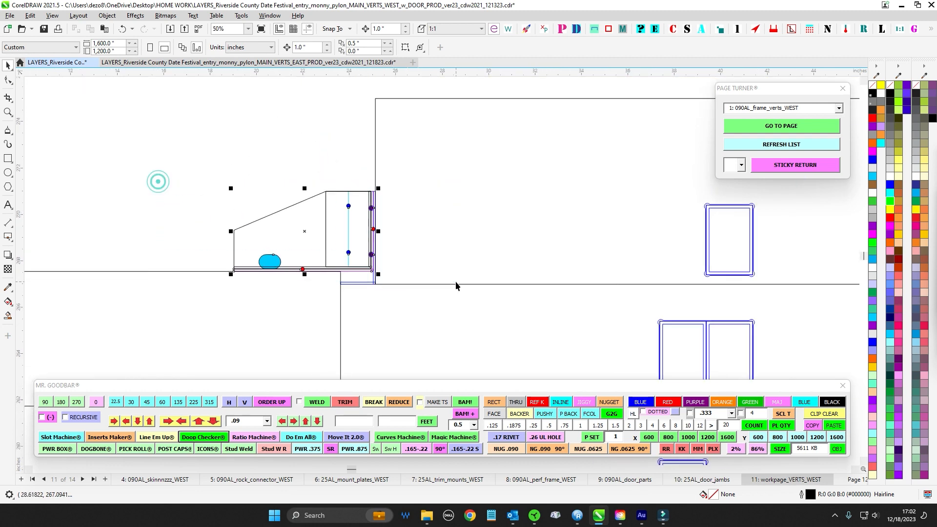
pyautogui.scroll(2, 382, 208)
pyautogui.scroll(-2, 362, 170)
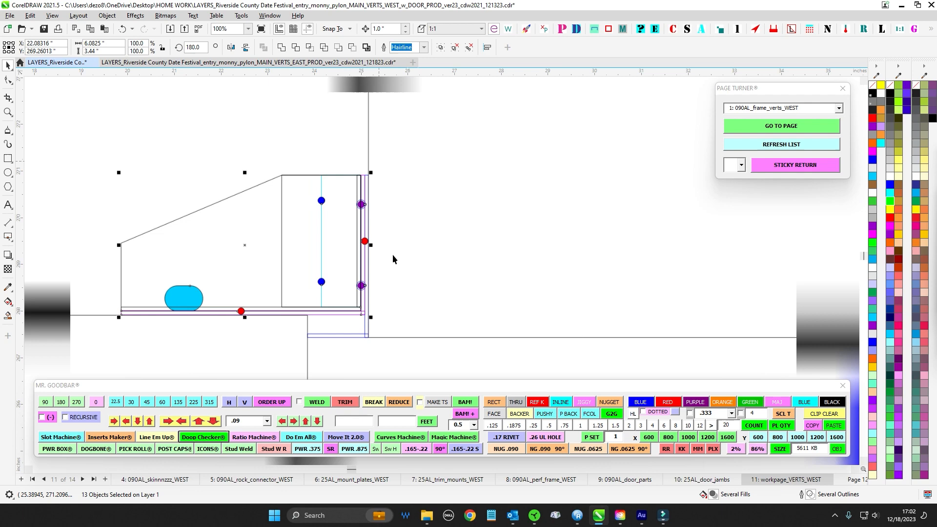
pyautogui.click(372, 170)
pyautogui.scroll(-2, 383, 186)
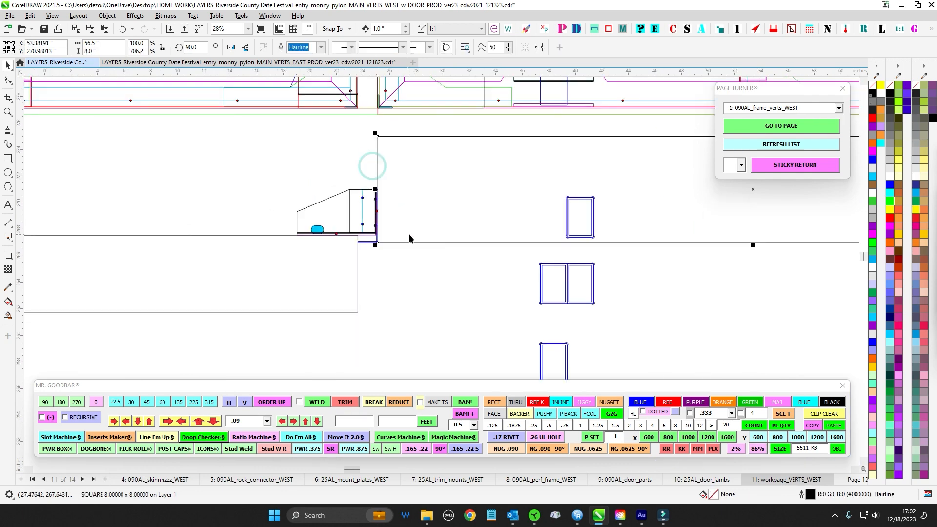
pyautogui.click(414, 275)
pyautogui.scroll(3, 410, 273)
pyautogui.scroll(-5, 424, 318)
pyautogui.scroll(-3, 375, 264)
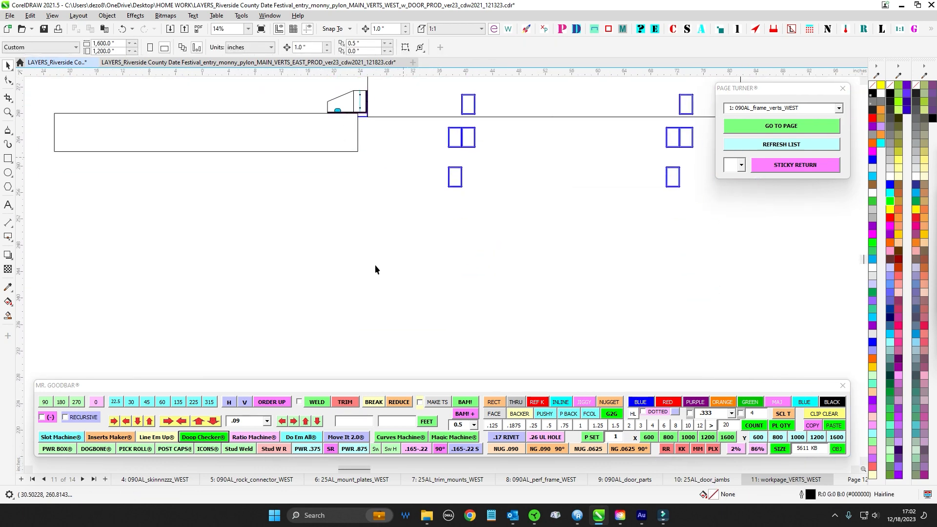
# - Examine the 1/2"-13 ALUM NUTS locations along the right edge of the separate rock frame layout marked FILES
pyautogui.scroll(-3, 383, 220)
pyautogui.scroll(1, 391, 178)
pyautogui.scroll(1, 376, 169)
pyautogui.scroll(-2, 362, 158)
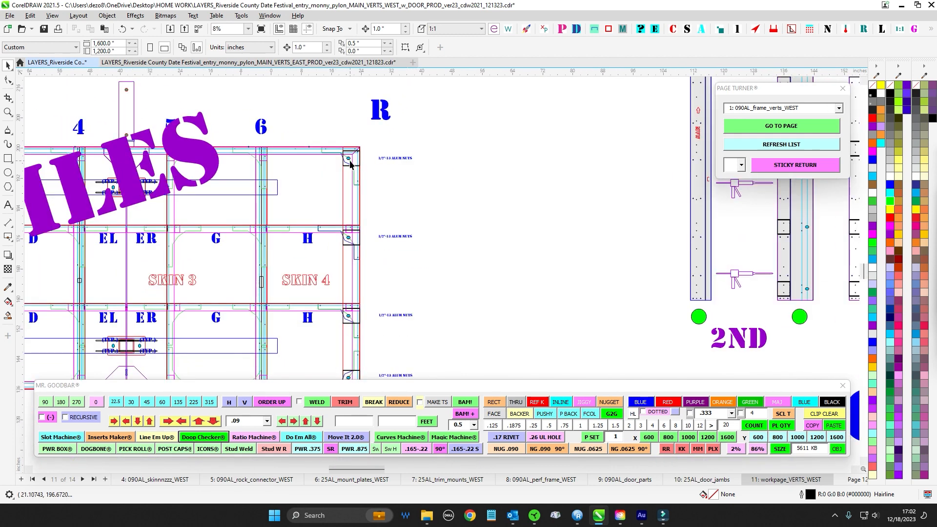
pyautogui.scroll(1, 364, 325)
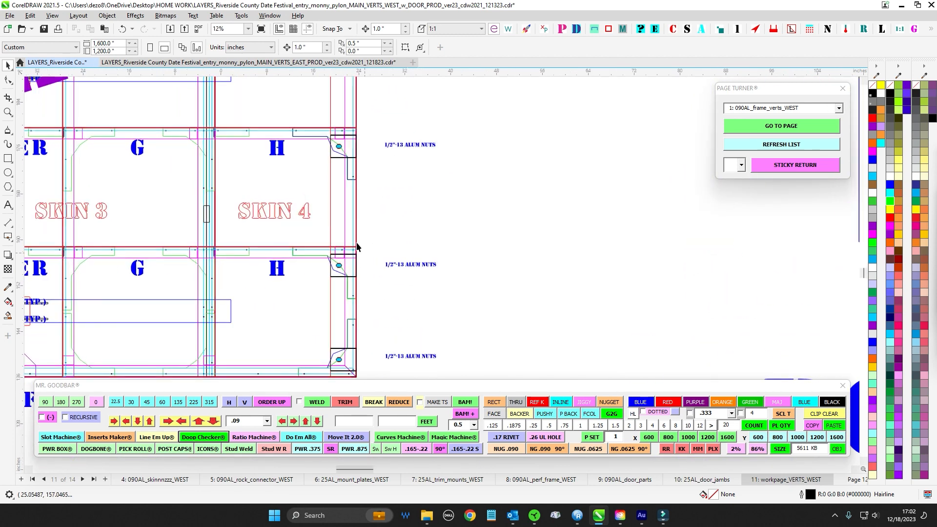
pyautogui.scroll(-2, 379, 189)
pyautogui.scroll(2, 346, 149)
pyautogui.scroll(-2, 344, 224)
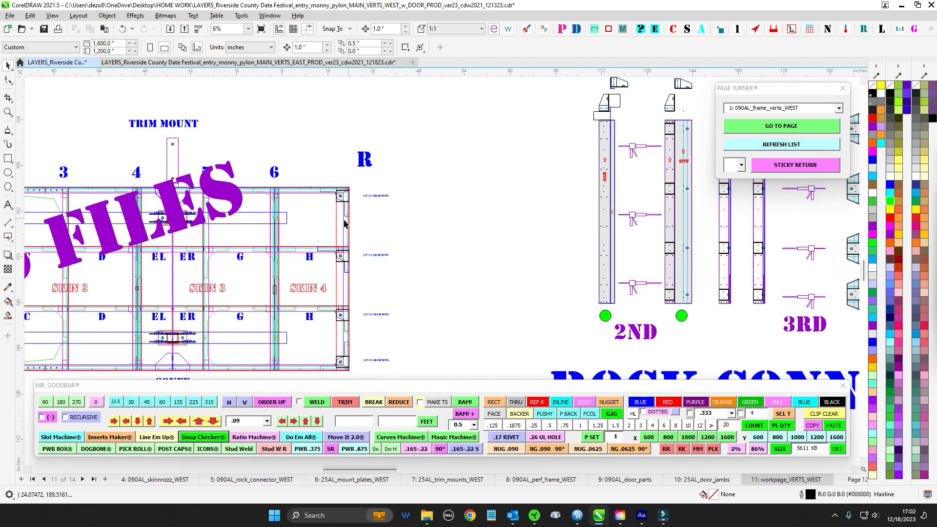
# - Compare the connector's nut in the plan view with the nut locations on the rock frame elevation above it
pyautogui.scroll(3, 358, 209)
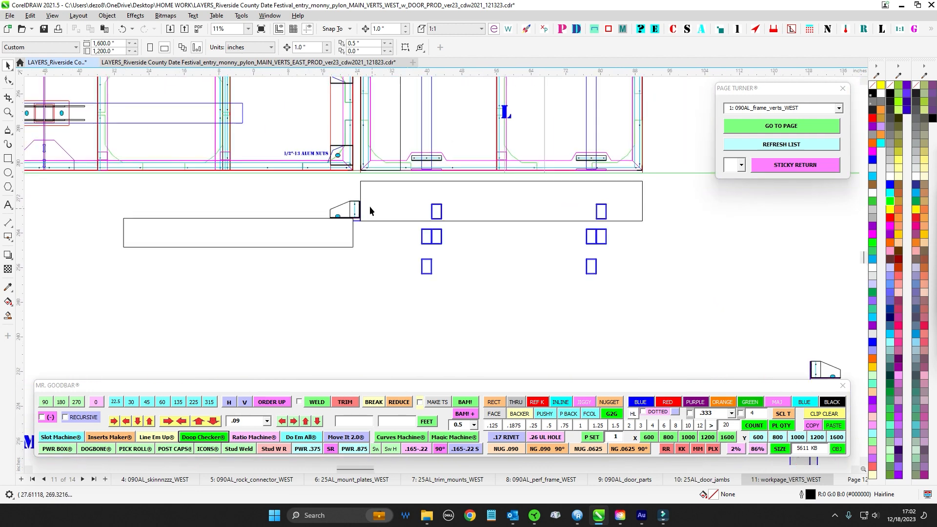
pyautogui.scroll(1, 339, 218)
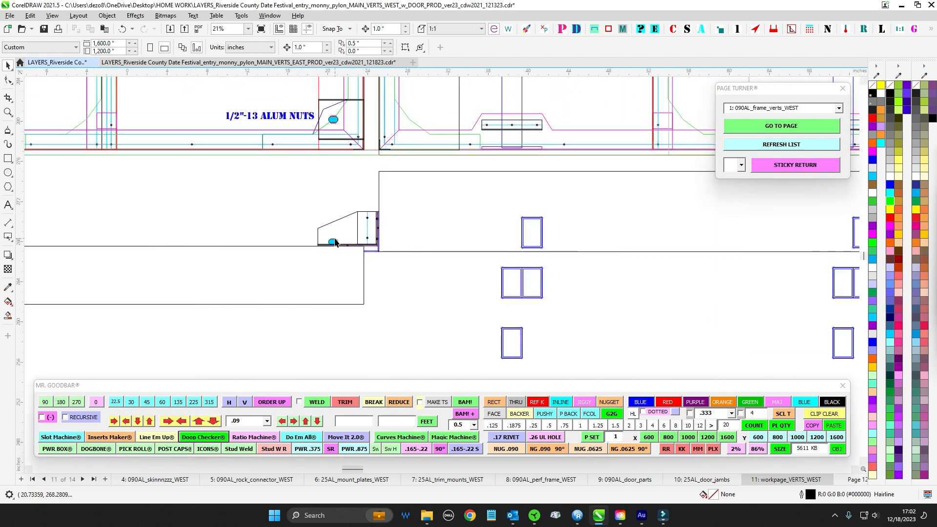
pyautogui.scroll(-2, 336, 239)
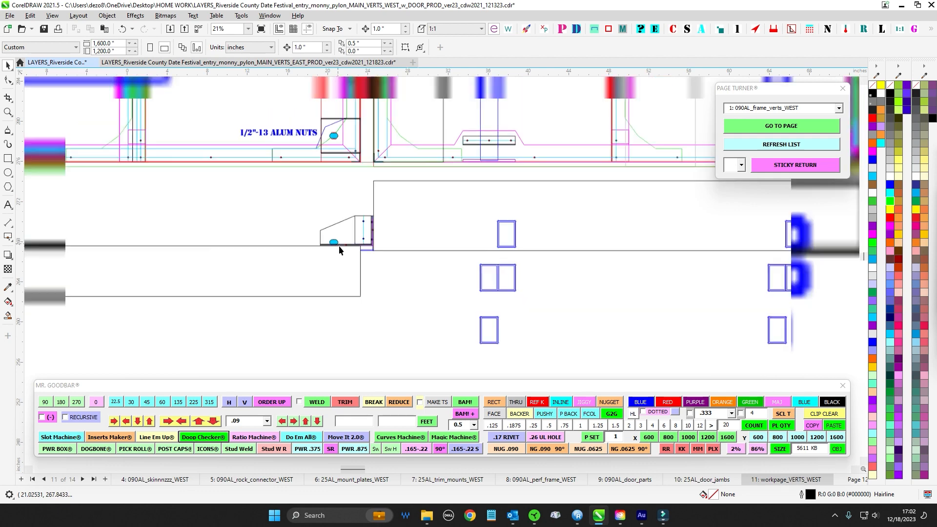
pyautogui.scroll(-1, 339, 260)
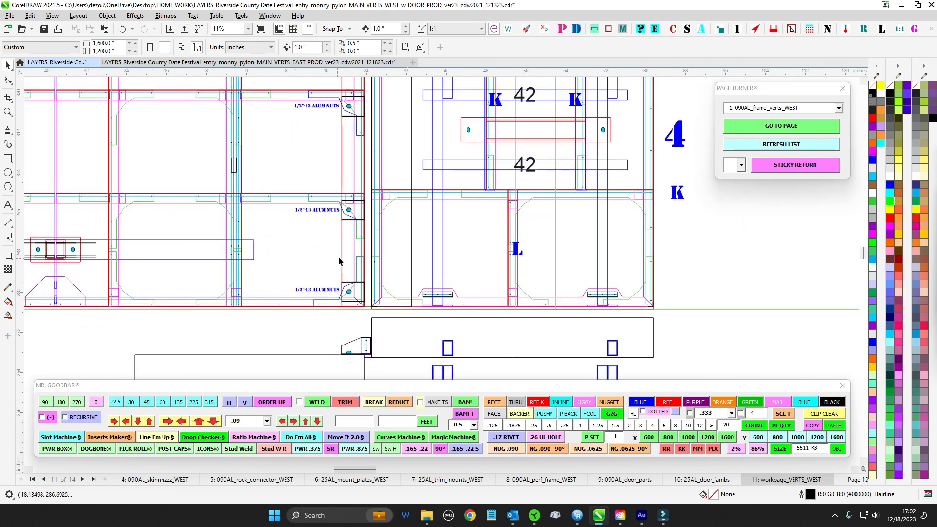
pyautogui.scroll(-2, 344, 184)
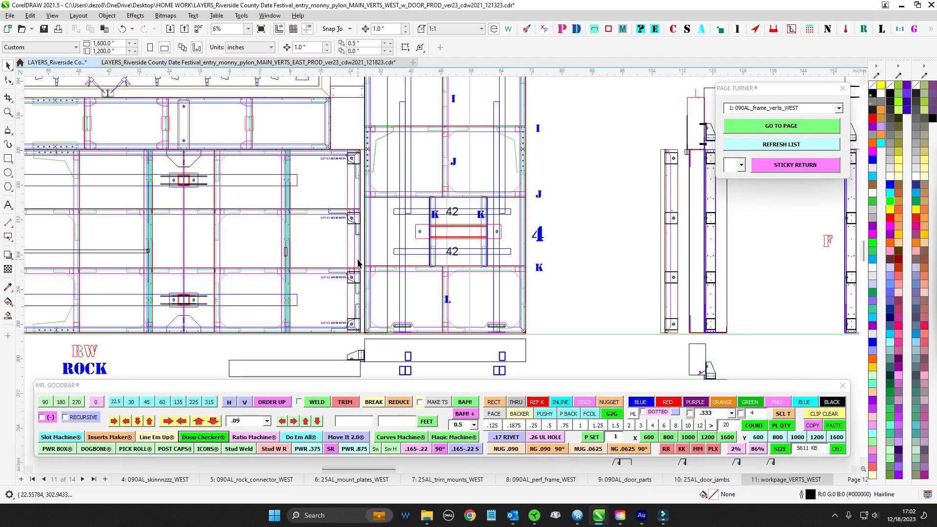
# - Look over the pylon elevation, the BTM TRIM WEST and ROCK WEST frames, and their side views
pyautogui.scroll(-1, 390, 229)
pyautogui.moveTo(433, 225); pyautogui.dragTo(416, 357)
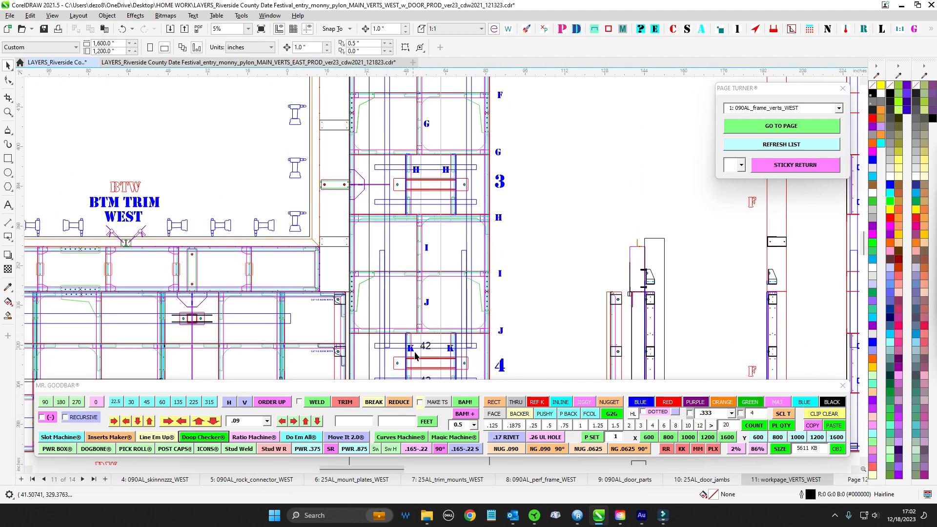
pyautogui.scroll(-2, 555, 192)
pyautogui.moveTo(555, 192); pyautogui.dragTo(493, 178)
pyautogui.scroll(1, 491, 183)
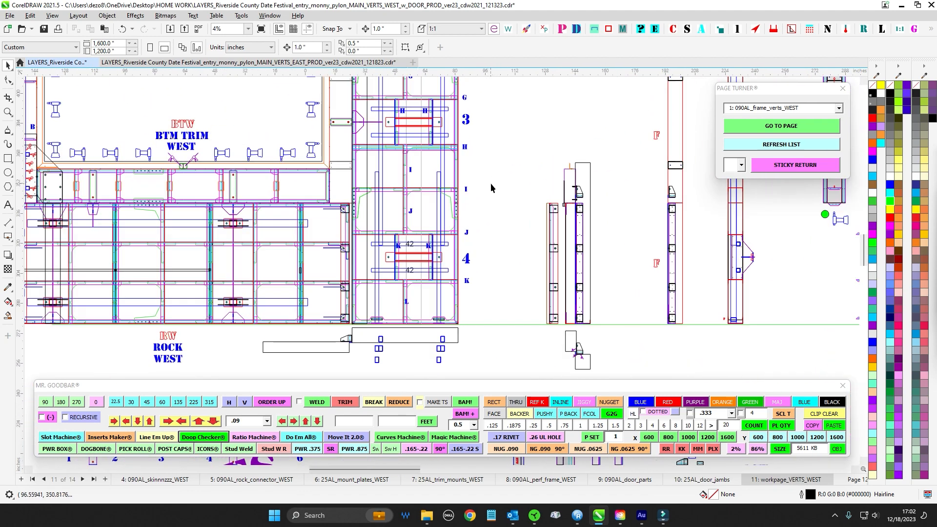
pyautogui.scroll(3, 494, 271)
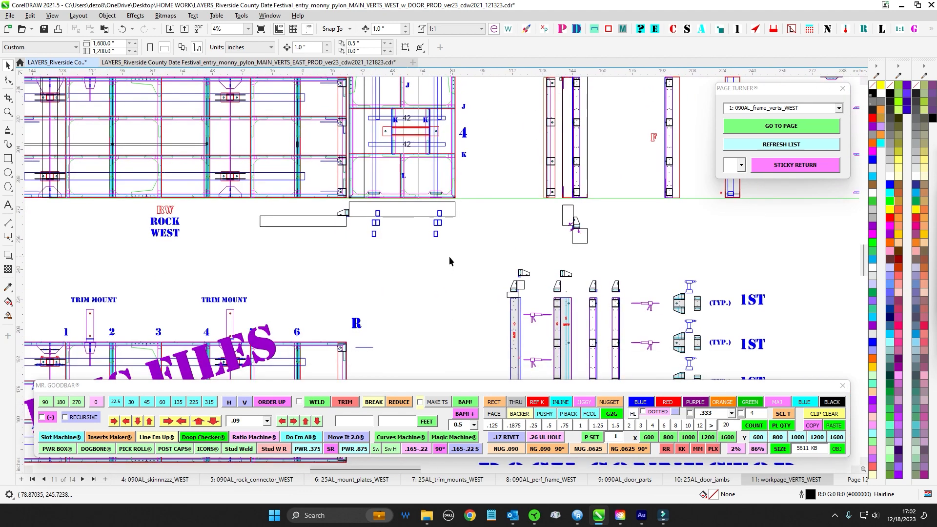
# - Go to the ROCK CONNECTOR section and examine the typical 1ST-stage bracket parts
pyautogui.scroll(-2, 312, 187)
pyautogui.moveTo(451, 312); pyautogui.dragTo(187, 195)
pyautogui.scroll(1, 294, 292)
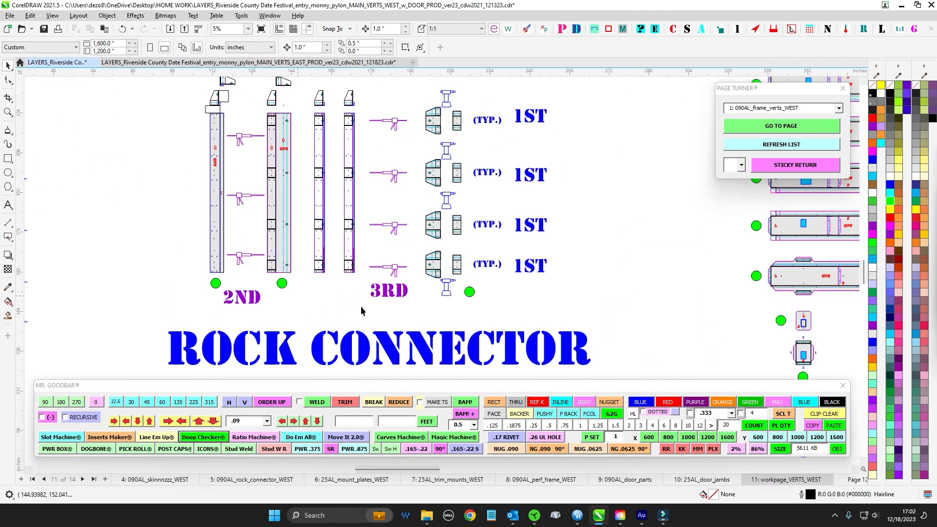
pyautogui.moveTo(356, 309); pyautogui.dragTo(338, 336)
pyautogui.scroll(2, 421, 123)
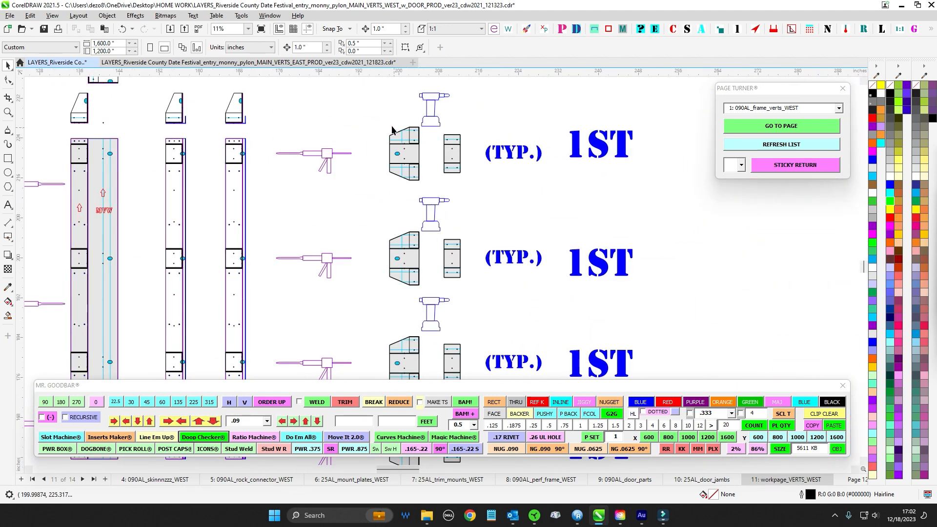
# - Examine the second typical 1ST-stage bracket of the rock connector and its small companion plate
pyautogui.scroll(-1, 489, 201)
pyautogui.moveTo(488, 198); pyautogui.dragTo(470, 215)
pyautogui.scroll(2, 453, 232)
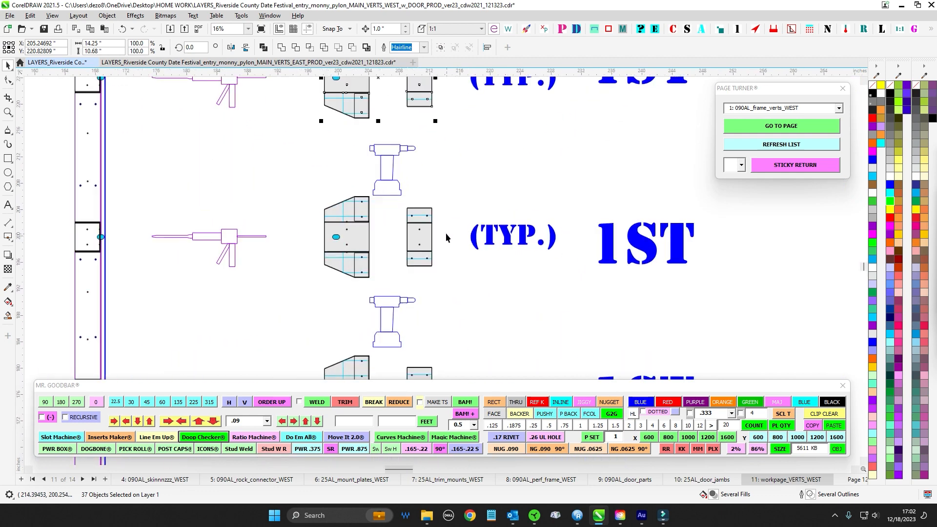
pyautogui.moveTo(448, 291); pyautogui.dragTo(448, 290)
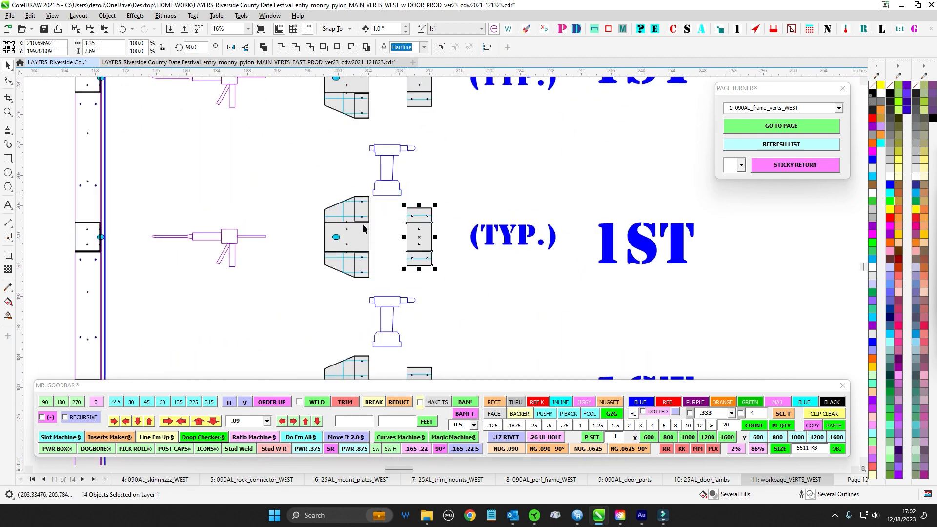
pyautogui.scroll(-2, 425, 283)
pyautogui.scroll(-2, 429, 286)
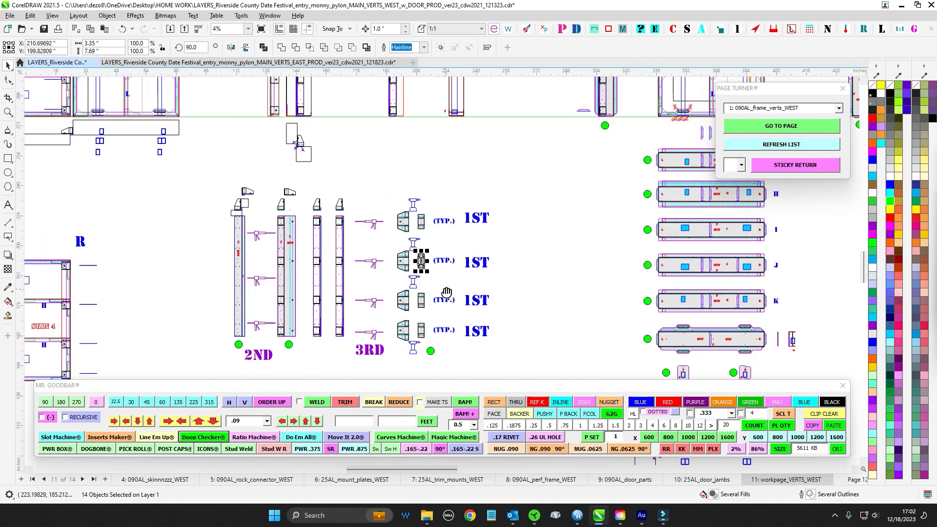
# - Go to the VTW VERT TRIM WEST bracket details and examine the bracket's side view
pyautogui.scroll(-1, 442, 275)
pyautogui.scroll(6, 458, 194)
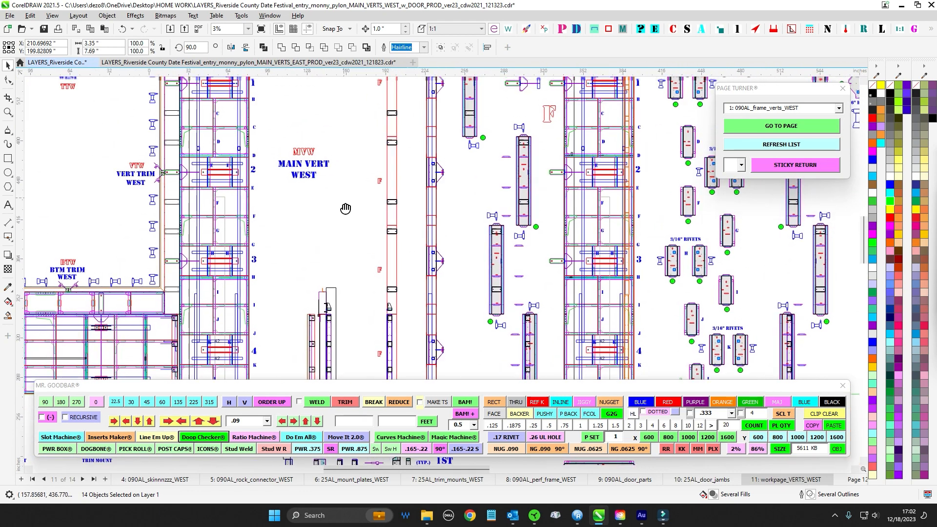
pyautogui.scroll(2, 316, 122)
pyautogui.scroll(1, 337, 157)
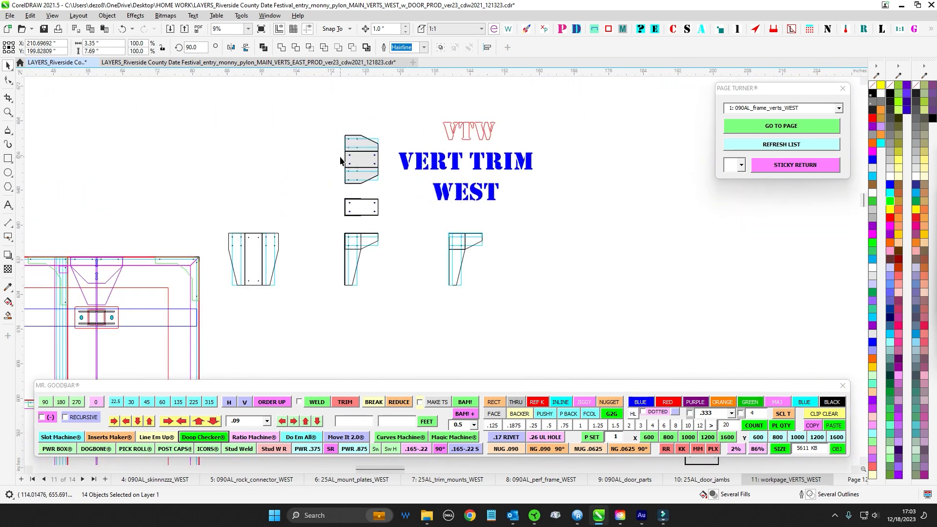
pyautogui.moveTo(271, 109); pyautogui.dragTo(554, 303)
pyautogui.scroll(1, 358, 232)
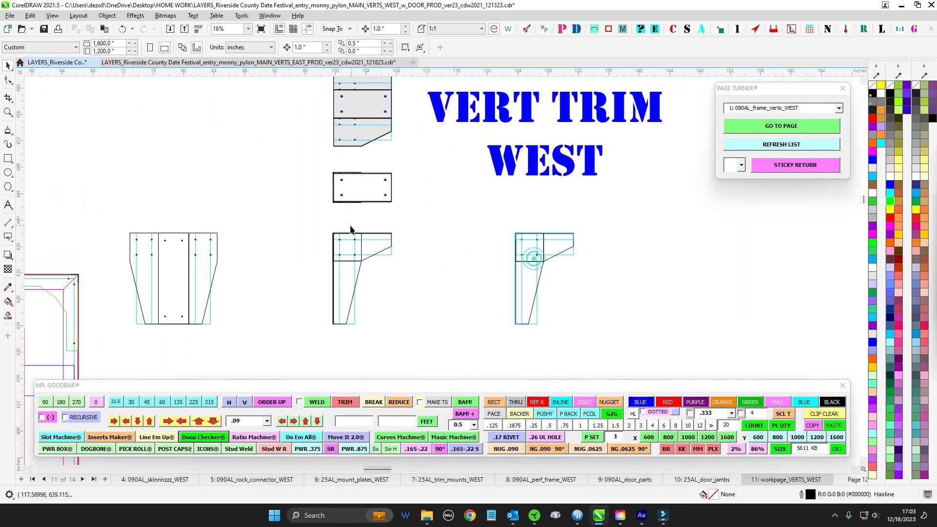
pyautogui.moveTo(319, 217); pyautogui.dragTo(398, 324)
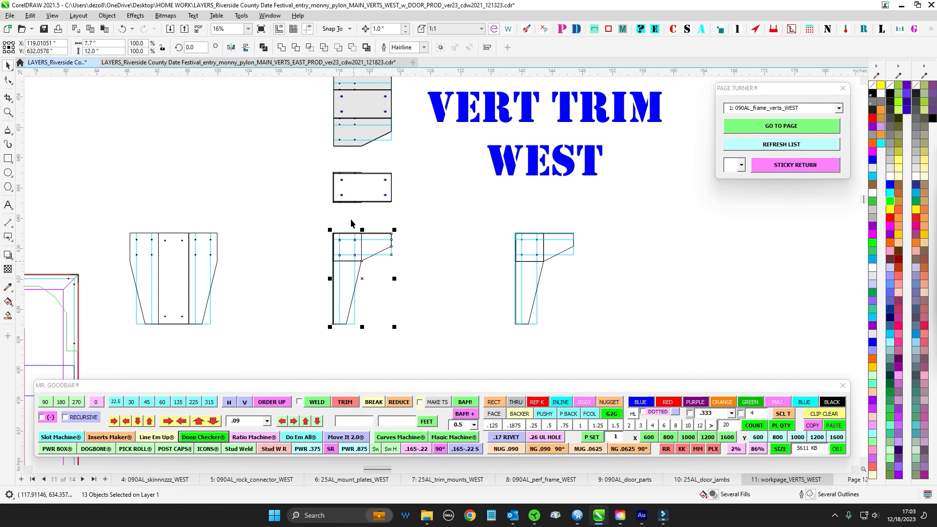
# - Examine the bracket positions along the pylon elevation between VERT TRIM WEST and MAIN VERT WEST
pyautogui.scroll(-3, 366, 247)
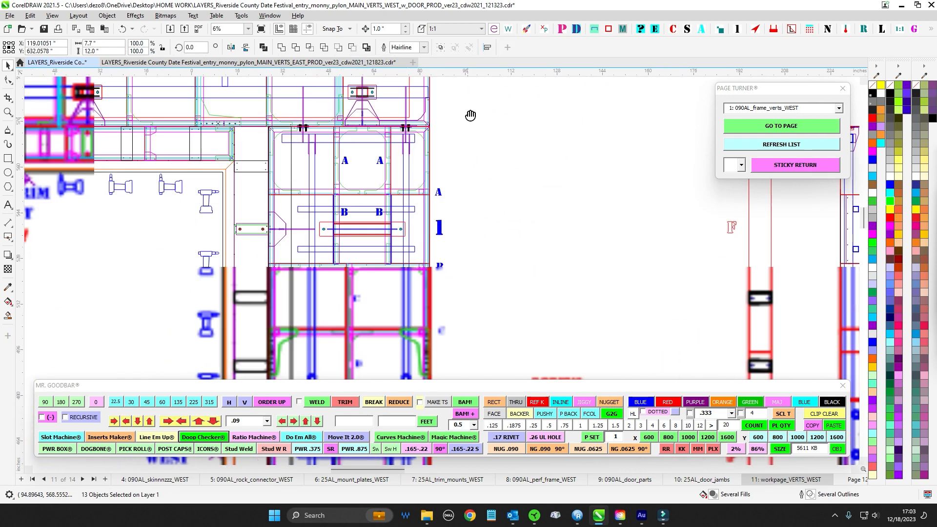
pyautogui.scroll(-2, 282, 214)
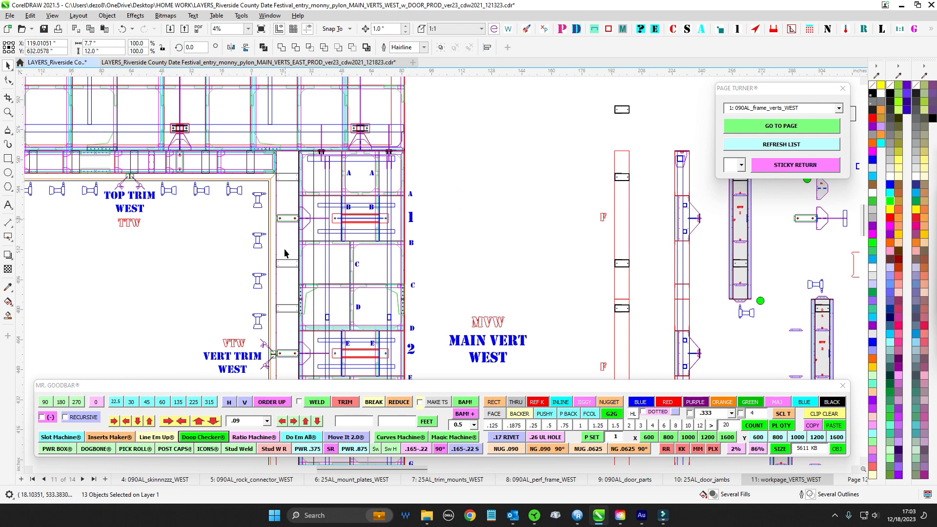
pyautogui.scroll(-2, 285, 252)
pyautogui.moveTo(301, 160); pyautogui.dragTo(302, 161)
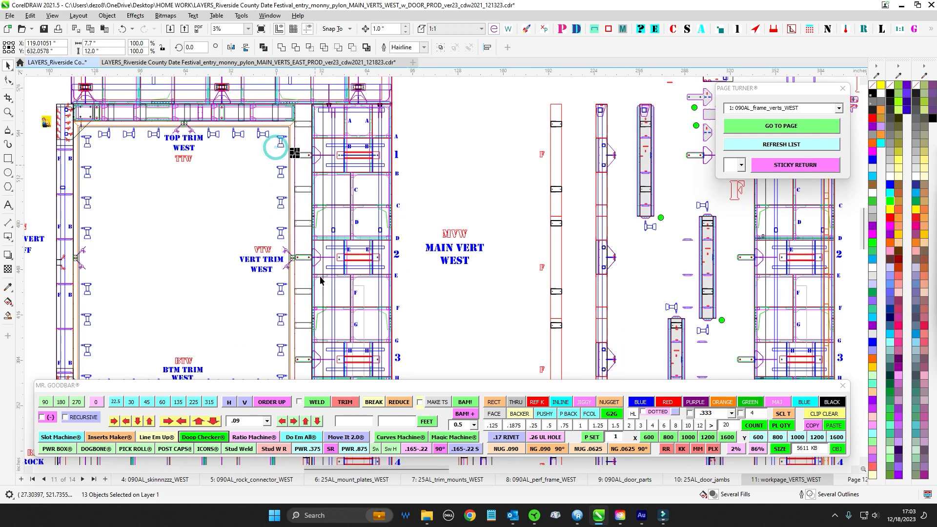
pyautogui.scroll(2, 281, 273)
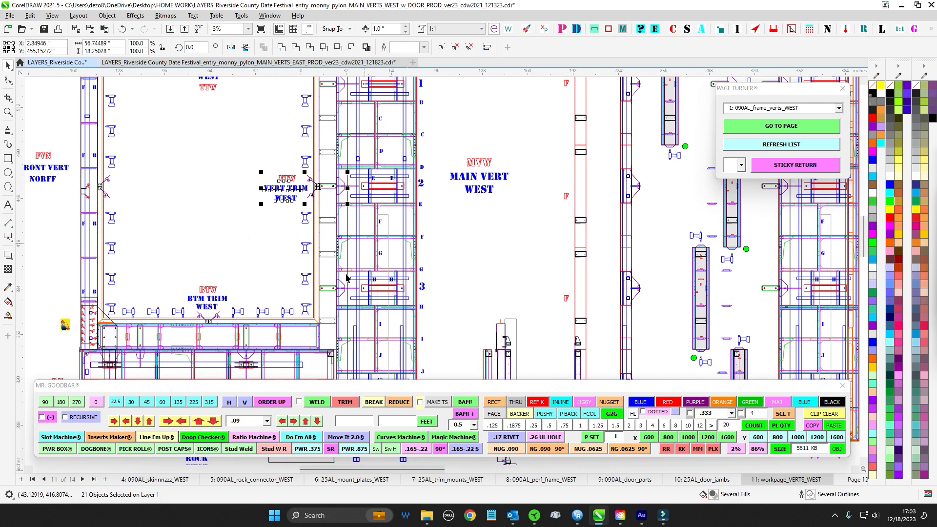
pyautogui.moveTo(284, 276); pyautogui.dragTo(356, 315)
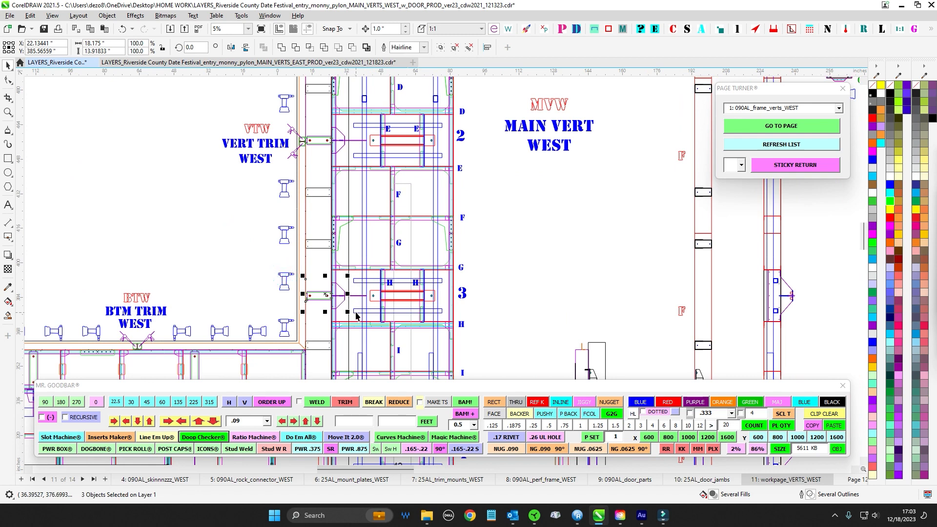
pyautogui.scroll(1, 326, 187)
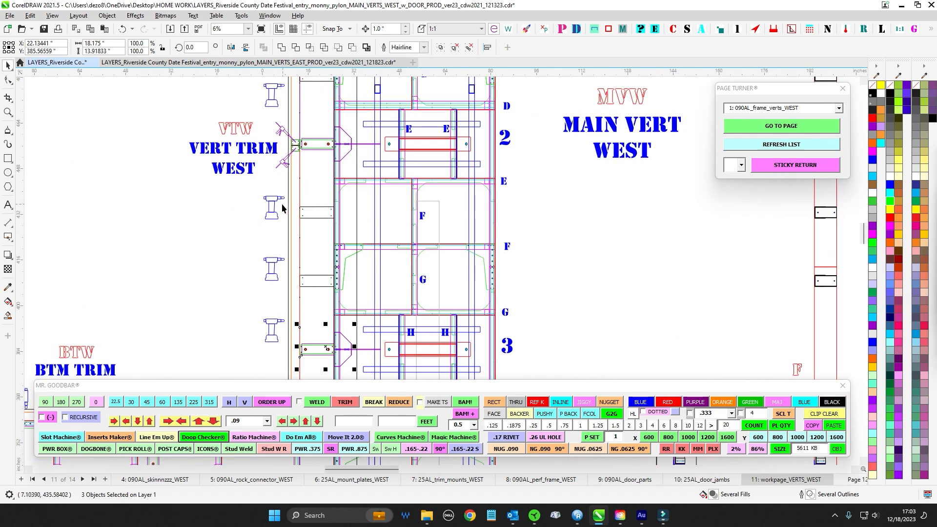
pyautogui.moveTo(282, 204); pyautogui.dragTo(355, 235)
pyautogui.scroll(-1, 358, 237)
pyautogui.scroll(-1, 470, 238)
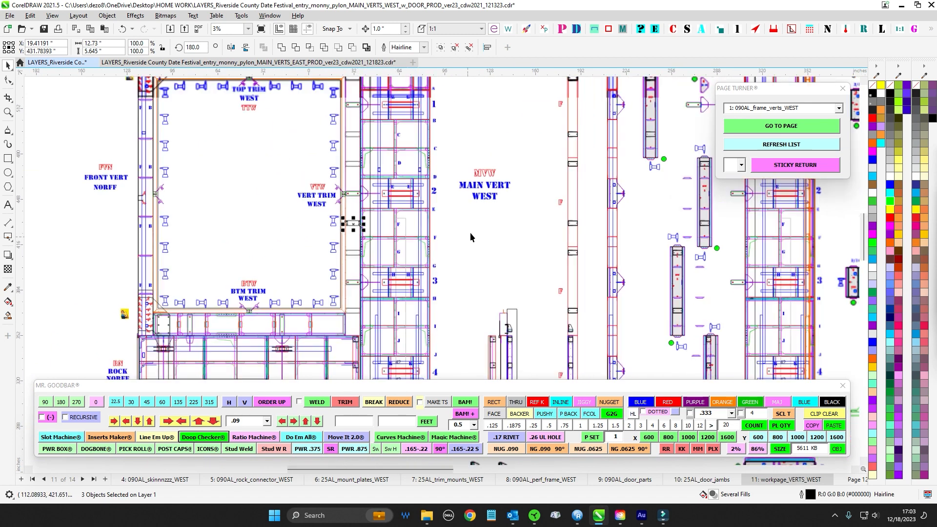
# - Compare the VERT TRIM WEST bracket details with the four 1ST-stage brackets in the ROCK CONNECTOR section
pyautogui.scroll(3, 307, 200)
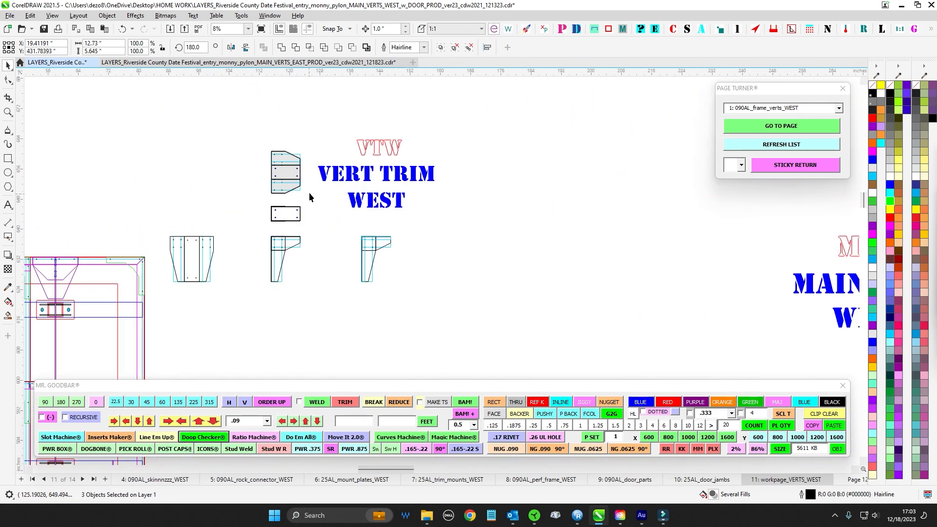
pyautogui.scroll(-3, 308, 192)
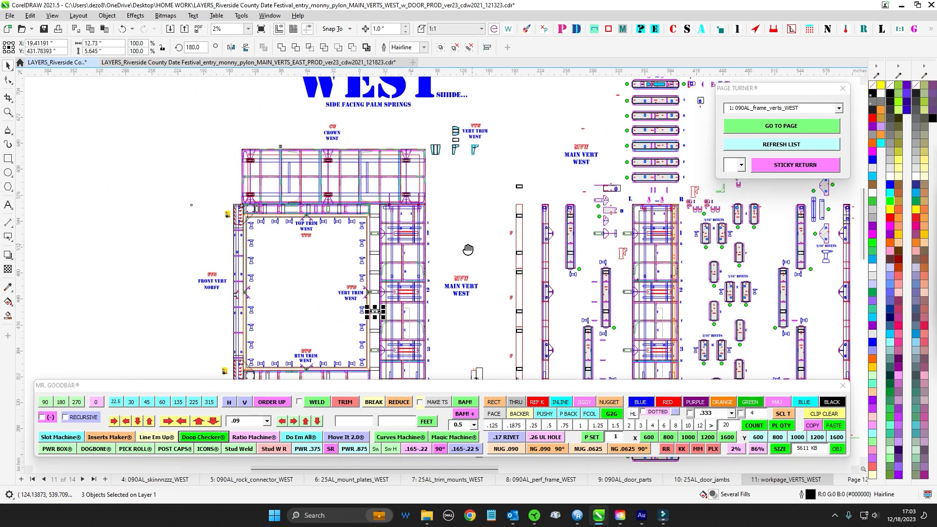
pyautogui.moveTo(468, 250); pyautogui.dragTo(417, 205)
pyautogui.moveTo(419, 274); pyautogui.dragTo(384, 194)
pyautogui.scroll(1, 355, 331)
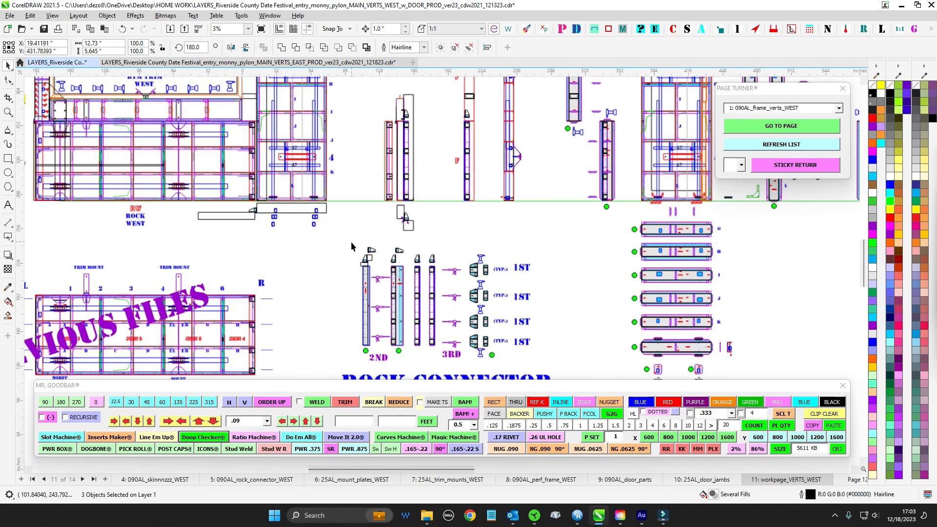
pyautogui.scroll(1, 368, 243)
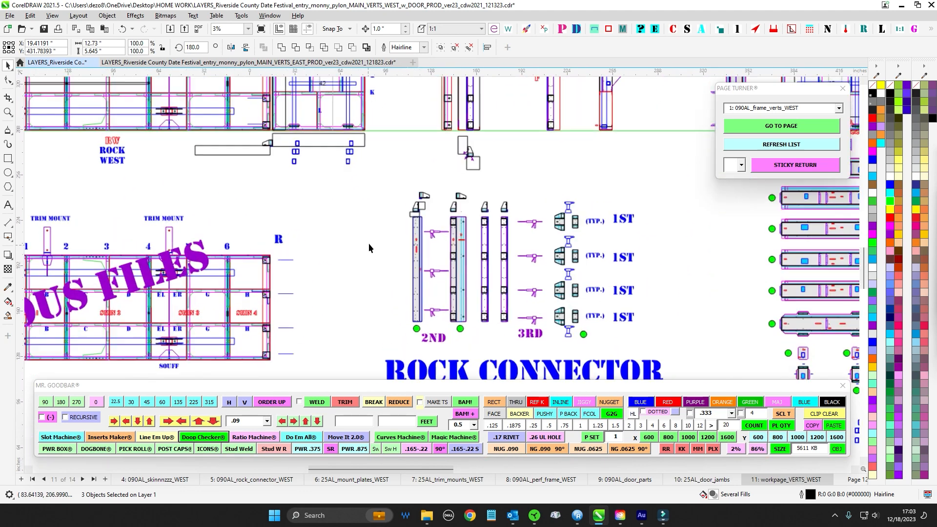
pyautogui.moveTo(368, 243); pyautogui.dragTo(295, 220)
pyautogui.scroll(1, 505, 158)
pyautogui.scroll(-1, 505, 163)
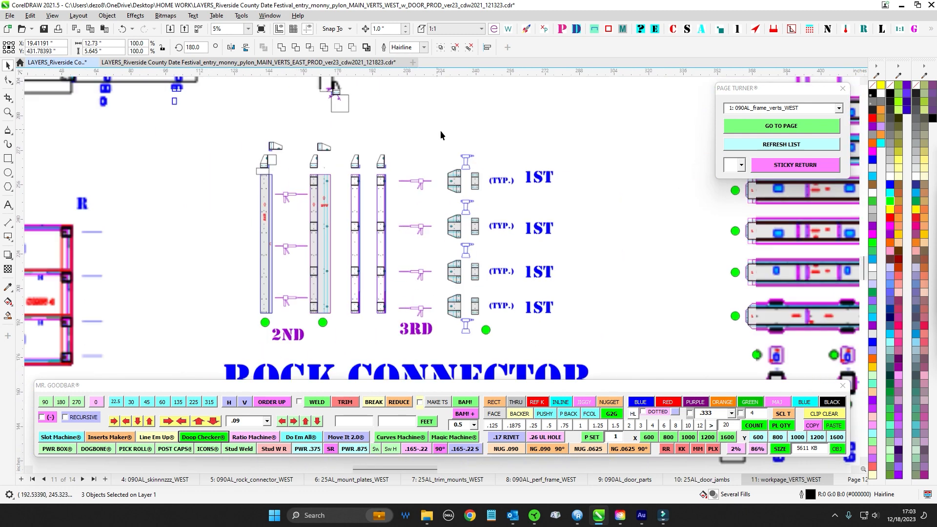
pyautogui.moveTo(416, 142); pyautogui.dragTo(562, 334)
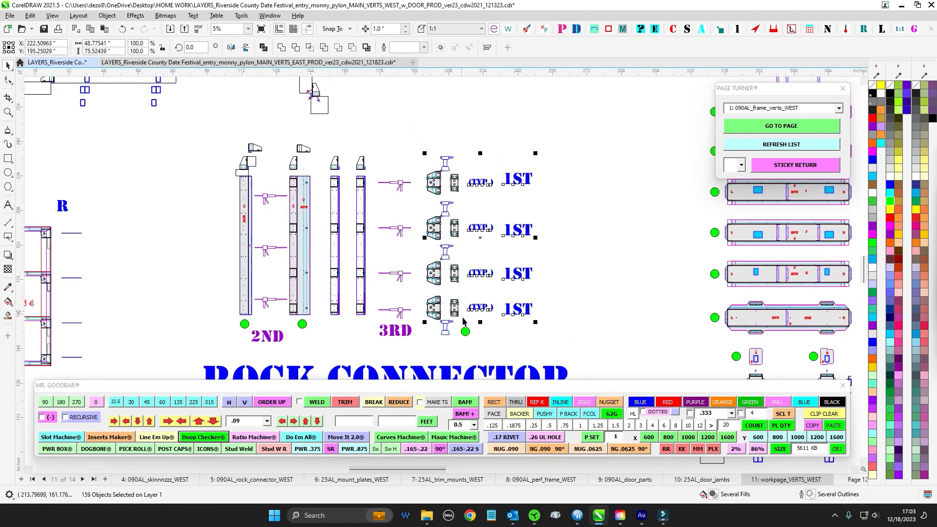
pyautogui.click(428, 138)
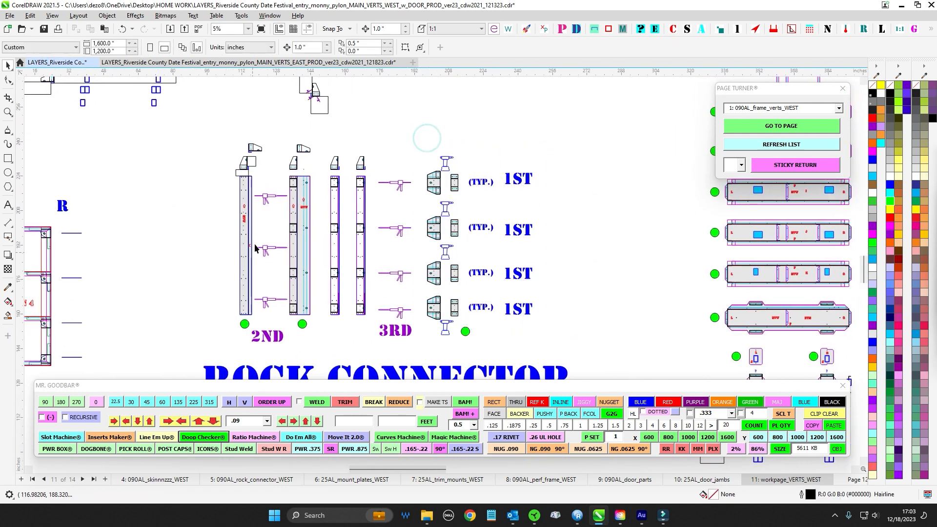
# - Examine the rock connector's 2ND-stage MVW strips and the bracket end views above them
pyautogui.scroll(3, 306, 216)
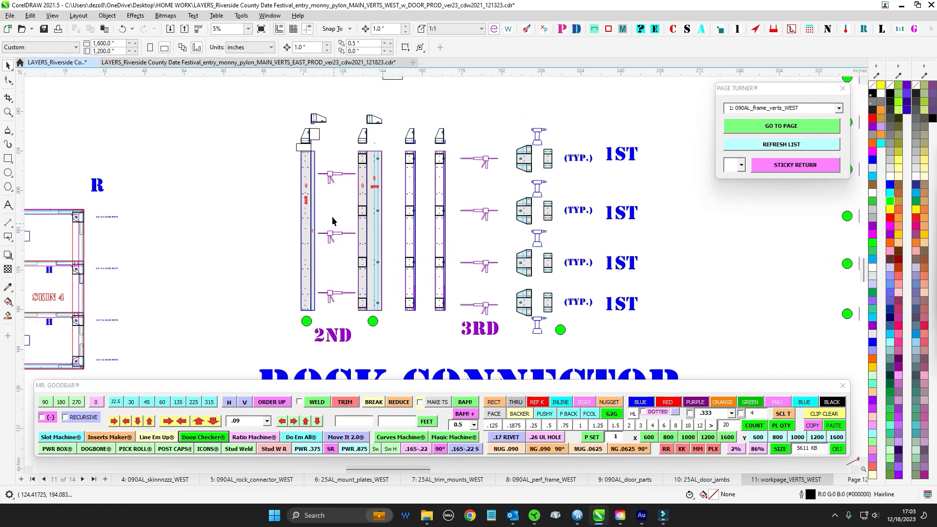
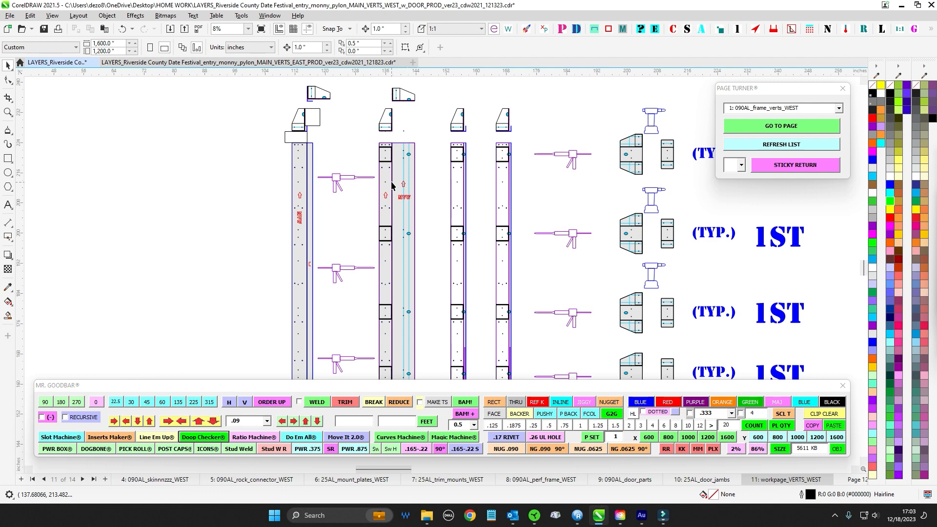
pyautogui.scroll(6, 315, 95)
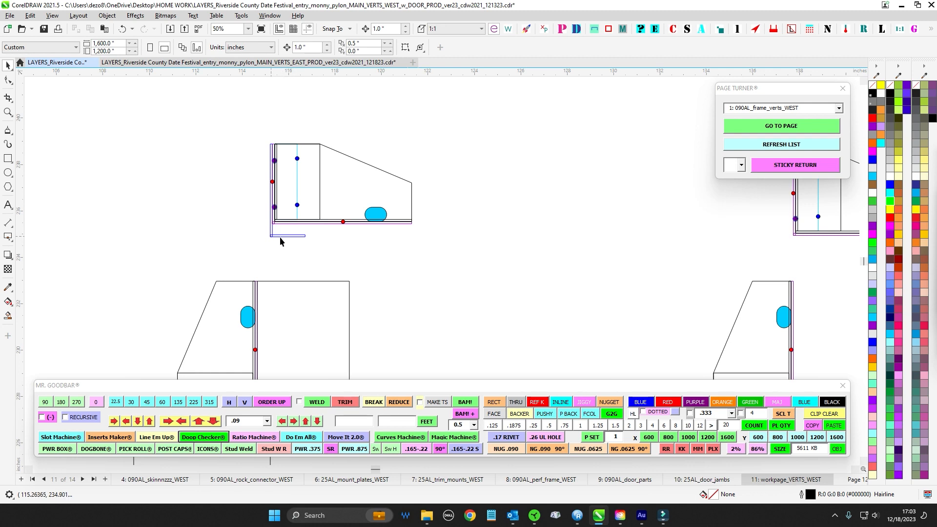
pyautogui.scroll(1, 294, 168)
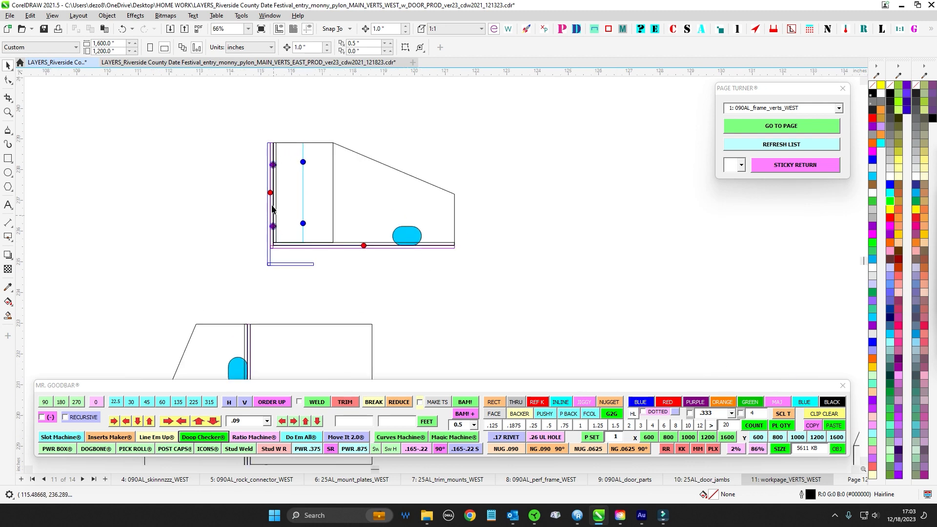
pyautogui.scroll(-4, 453, 300)
pyautogui.scroll(3, 347, 174)
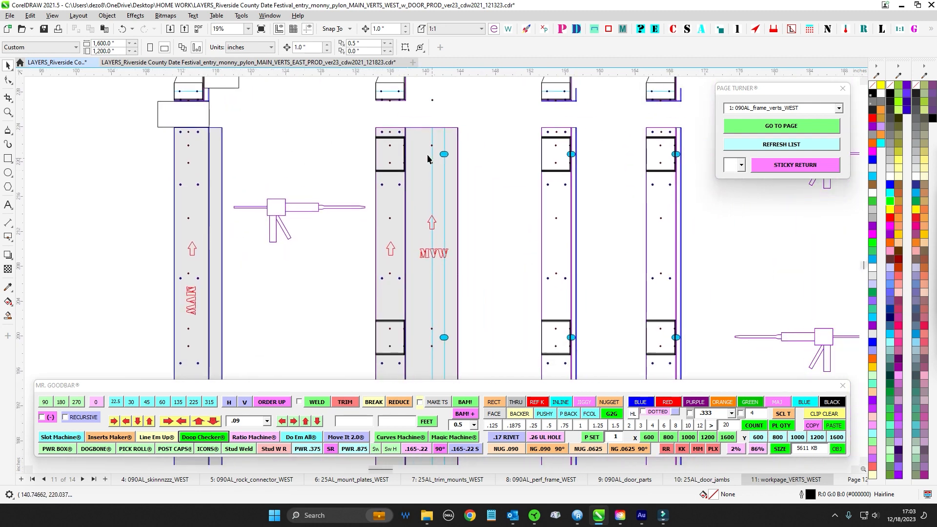
pyautogui.scroll(-2, 244, 292)
pyautogui.scroll(2, 254, 266)
pyautogui.scroll(2, 205, 171)
pyautogui.scroll(-1, 226, 186)
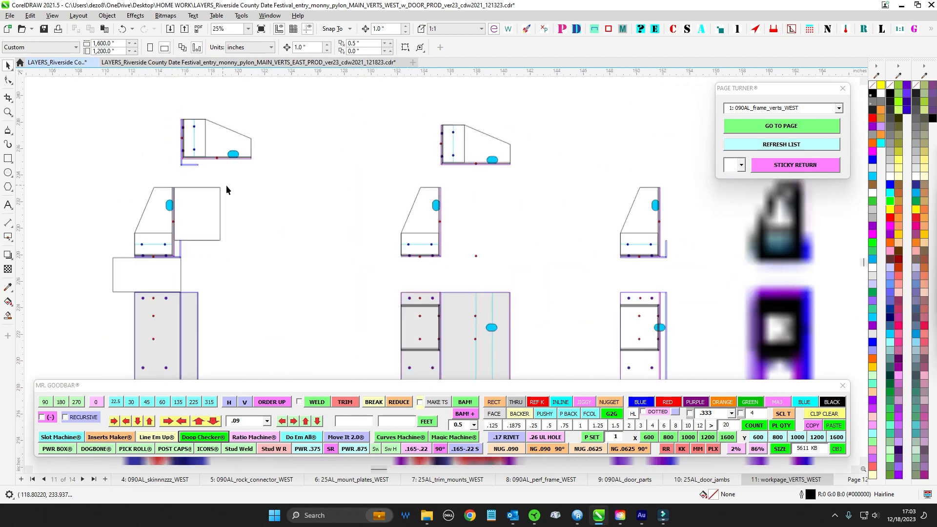
pyautogui.scroll(2, 204, 142)
pyautogui.scroll(2, 281, 165)
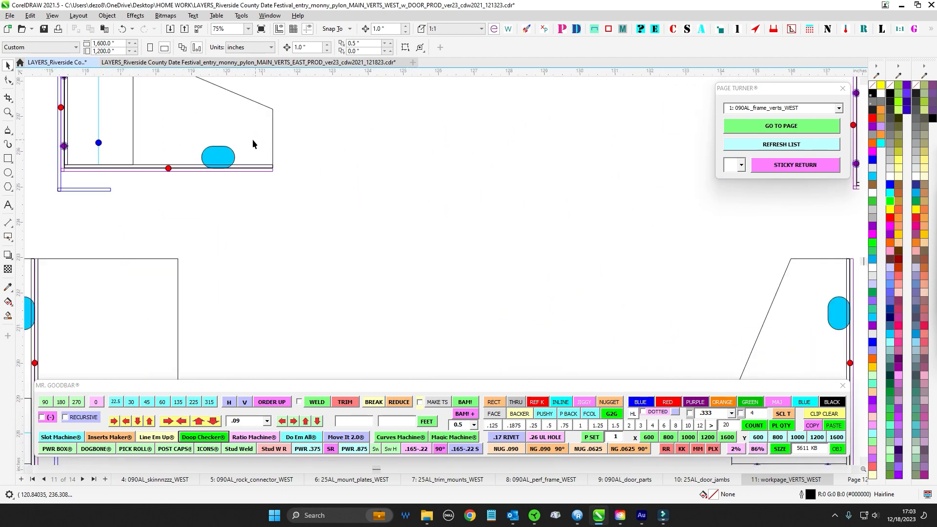
# - Select the blue slot in the connector's end view and compare it with the slots on the strips and 1ST-stage bracket
pyautogui.click(220, 157)
pyautogui.hotkey('ctrl', 'c')
pyautogui.scroll(-3, 250, 196)
pyautogui.scroll(2, 438, 261)
pyautogui.scroll(-3, 325, 234)
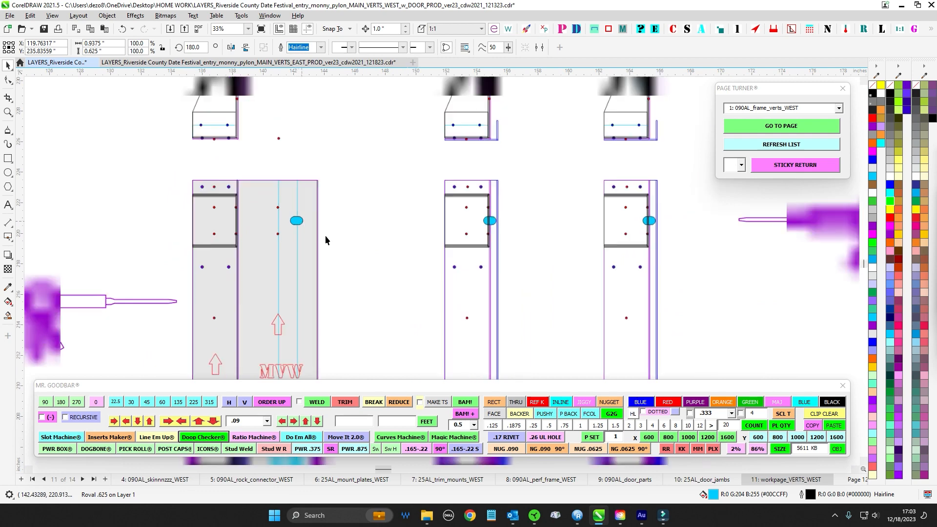
pyautogui.moveTo(351, 229); pyautogui.dragTo(251, 222)
pyautogui.scroll(2, 569, 244)
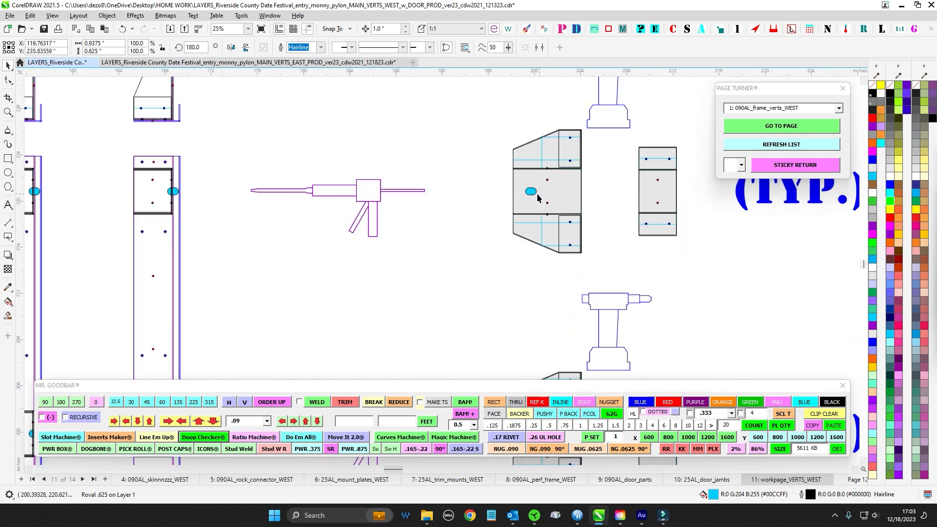
pyautogui.scroll(-2, 537, 198)
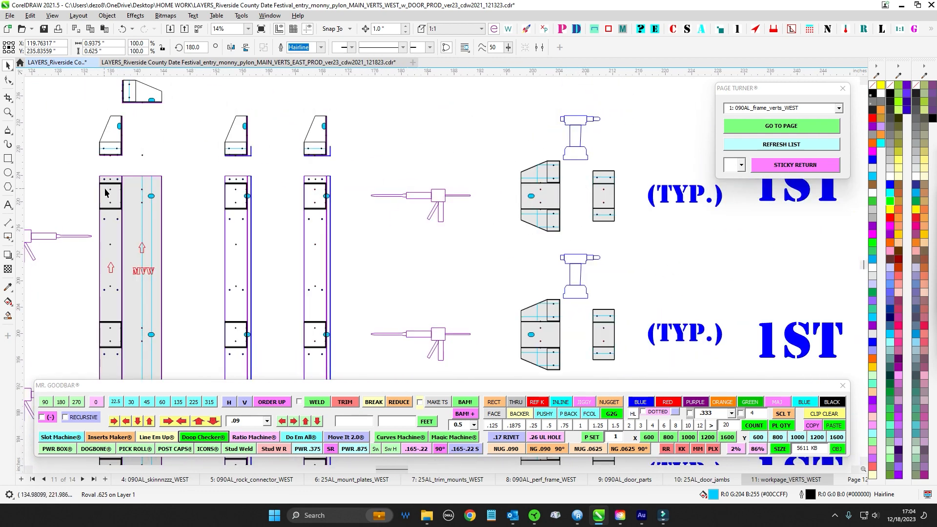
# - Compare the connector's end view above the MVW strip with the assembled plan views below the frames
pyautogui.scroll(5, 128, 82)
pyautogui.moveTo(105, 79); pyautogui.dragTo(273, 285)
pyautogui.scroll(-3, 224, 148)
pyautogui.scroll(-2, 258, 188)
pyautogui.moveTo(191, 177); pyautogui.dragTo(268, 285)
pyautogui.moveTo(312, 189); pyautogui.dragTo(288, 271)
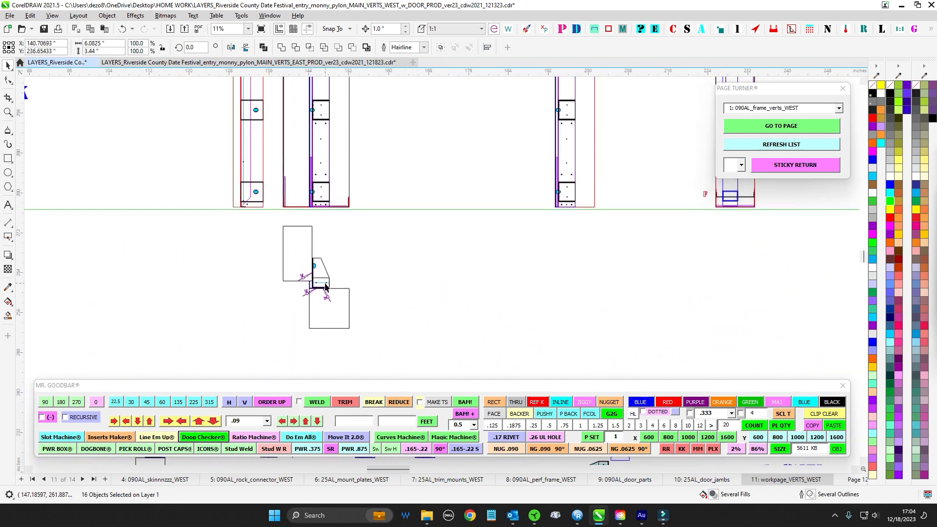
pyautogui.scroll(-2, 287, 273)
pyautogui.moveTo(107, 280); pyautogui.dragTo(418, 278)
pyautogui.scroll(4, 209, 243)
pyautogui.moveTo(136, 233); pyautogui.dragTo(341, 339)
pyautogui.scroll(1, 222, 228)
# - Nudge the clip plate out of the connector bracket in the plan view, then move the parts back into place
pyautogui.moveTo(221, 226); pyautogui.dragTo(227, 166)
pyautogui.press('Escape')
pyautogui.moveTo(129, 190); pyautogui.dragTo(316, 290)
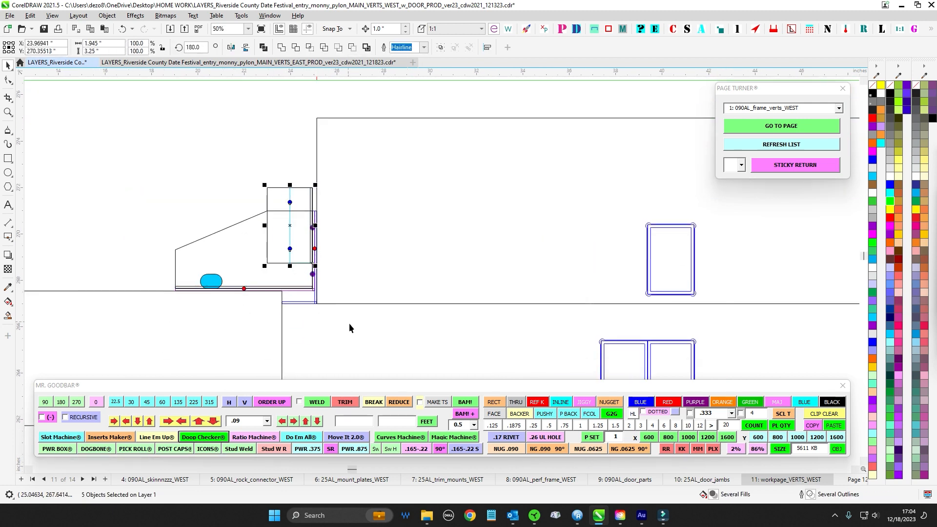
pyautogui.keyDown('shift'); pyautogui.click(232, 225); pyautogui.keyUp('shift')
pyautogui.press('Up')
pyautogui.press('Left')
pyautogui.press('Right')
pyautogui.press('Down')
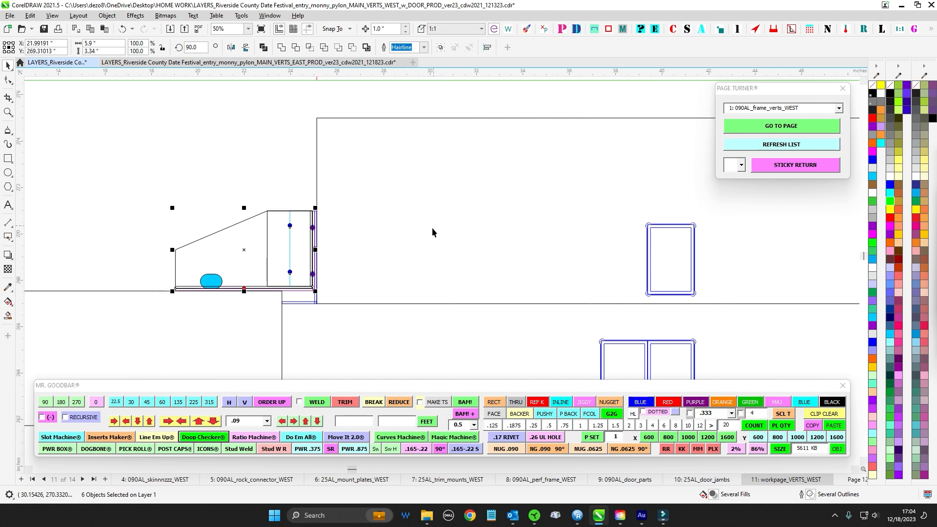
# - Select the connector assembly in the plan view, deselect it and examine where it meets the rock and pylon outlines
pyautogui.click(396, 340)
pyautogui.scroll(-2, 272, 215)
pyautogui.moveTo(224, 207); pyautogui.dragTo(361, 297)
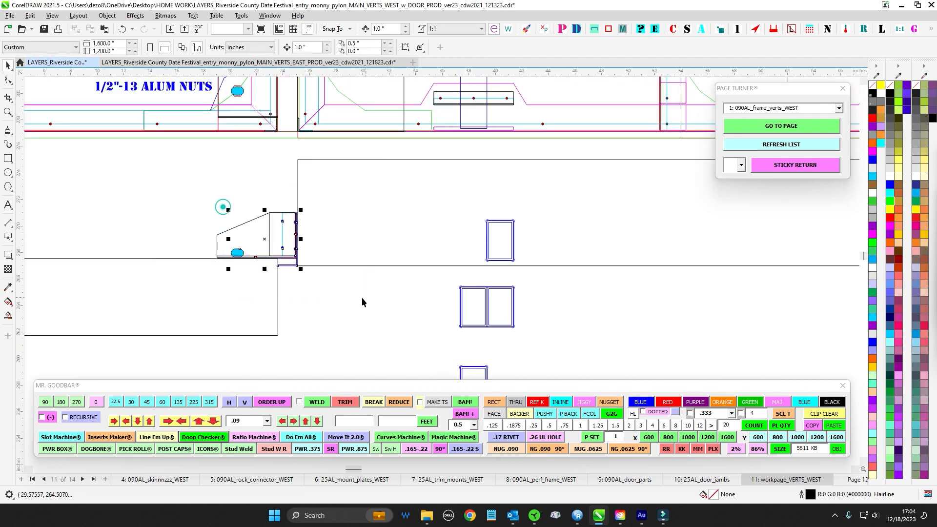
pyautogui.click(314, 224)
pyautogui.scroll(-2, 293, 215)
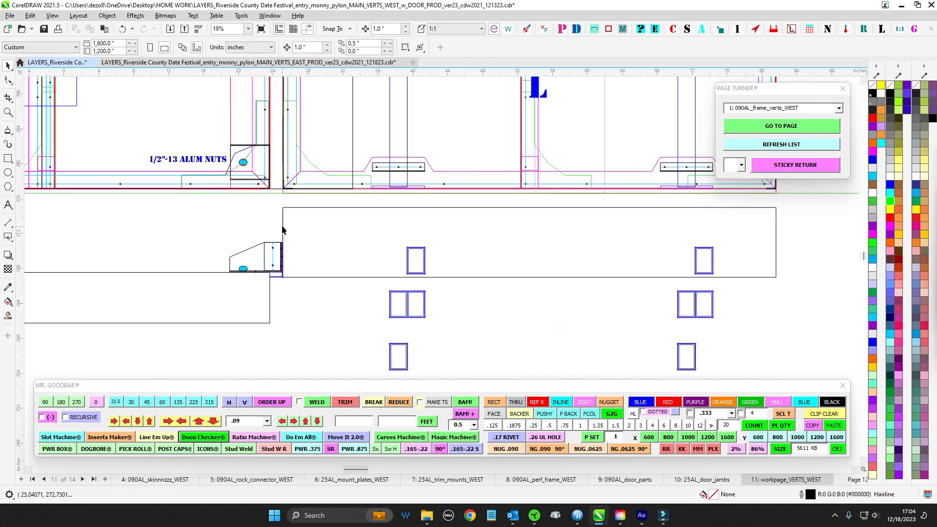
pyautogui.click(284, 210)
pyautogui.click(329, 315)
pyautogui.scroll(-5, 327, 318)
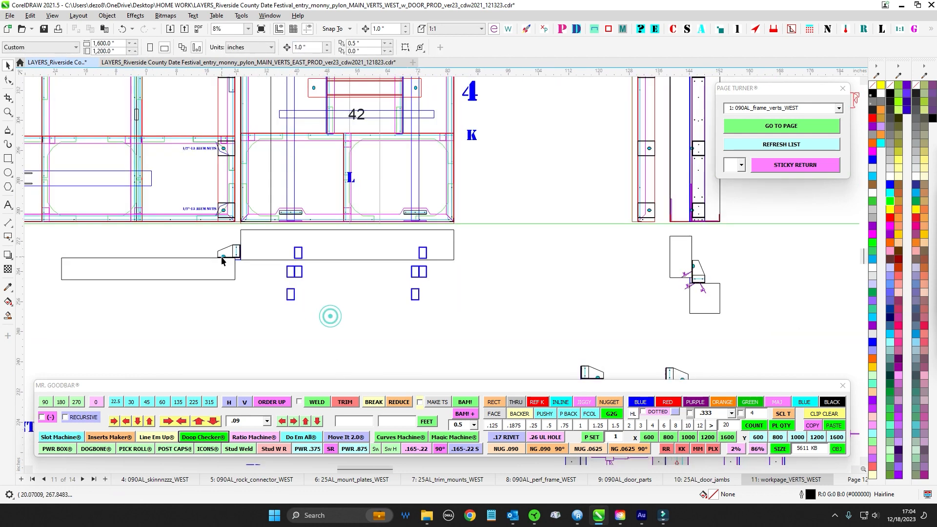
# - Select the rock connector's two 2ND-stage strips together with the bracket end views above them
pyautogui.scroll(-2, 272, 204)
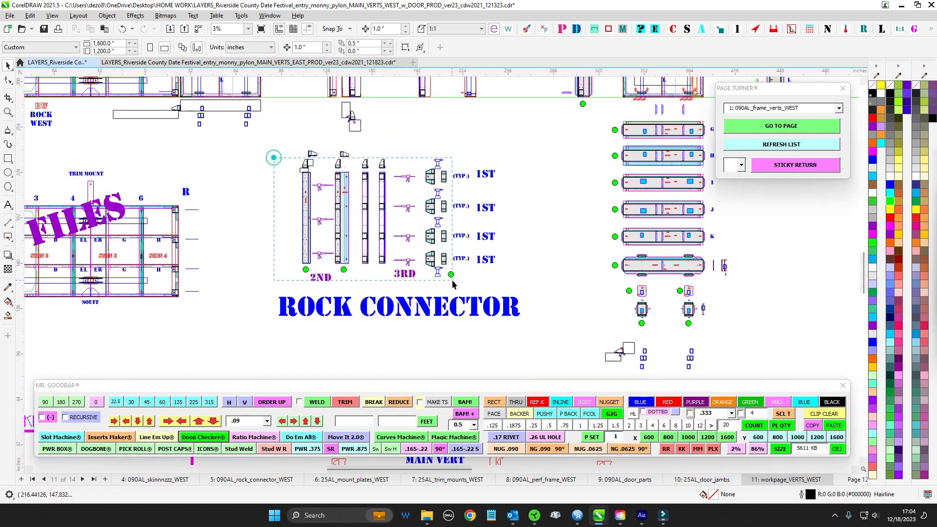
pyautogui.moveTo(452, 280); pyautogui.dragTo(452, 281)
pyautogui.scroll(1, 270, 155)
pyautogui.moveTo(270, 153); pyautogui.dragTo(372, 289)
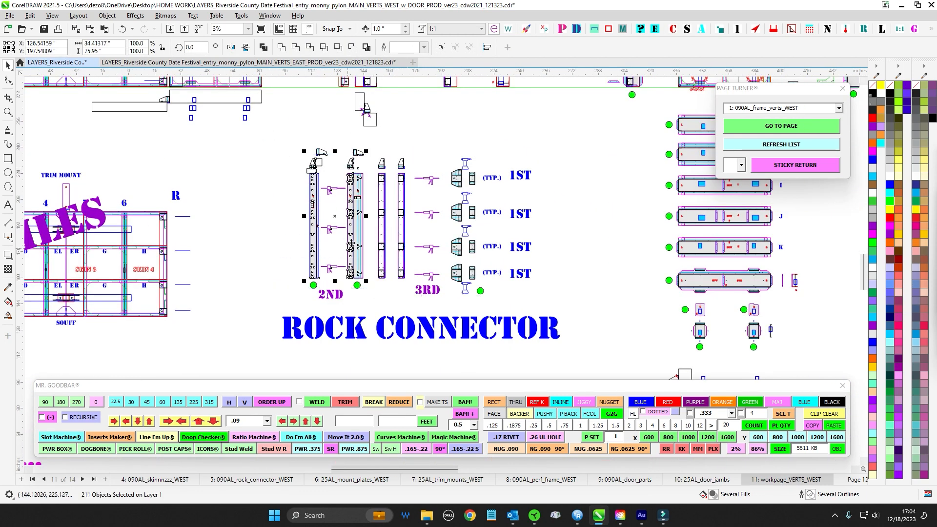
# - Nudge the connector assembly in the plan view 1 inch left and 1 inch up, then move it back into place
pyautogui.moveTo(240, 199); pyautogui.dragTo(266, 328)
pyautogui.scroll(2, 200, 236)
pyautogui.moveTo(151, 206); pyautogui.dragTo(223, 252)
pyautogui.scroll(1, 197, 211)
pyautogui.press('Left')
pyautogui.press('Up')
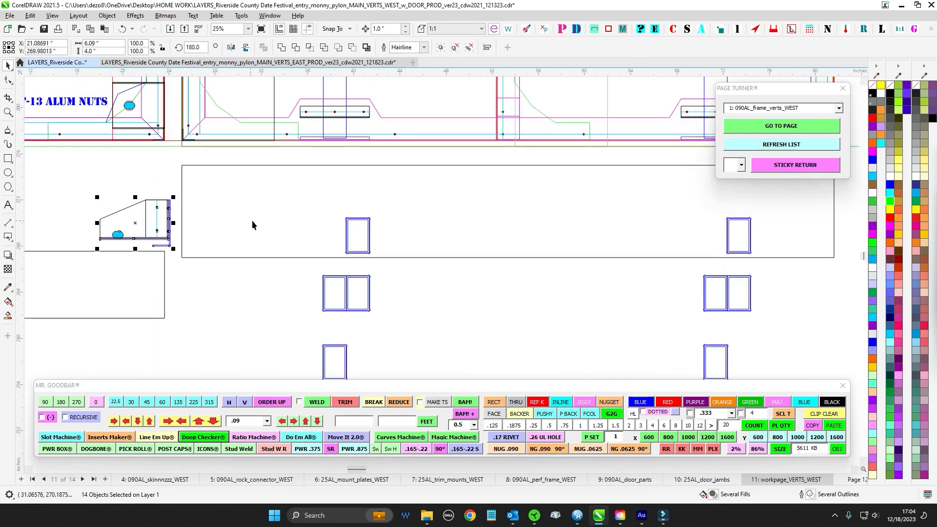
pyautogui.press('Right')
pyautogui.press('Down')
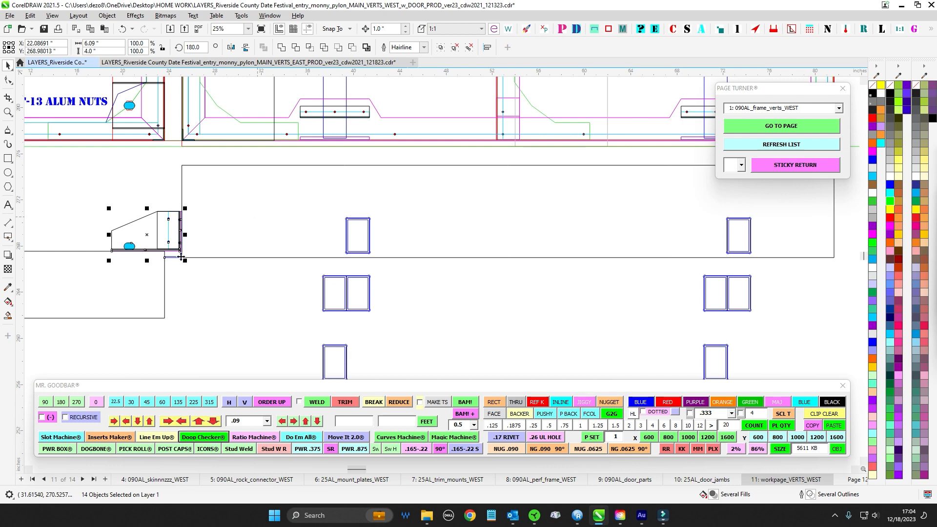
# - Deselect the connector assembly and examine how it bridges the rock and pylon outlines in the plan view
pyautogui.moveTo(57, 185); pyautogui.dragTo(322, 210)
pyautogui.click(322, 211)
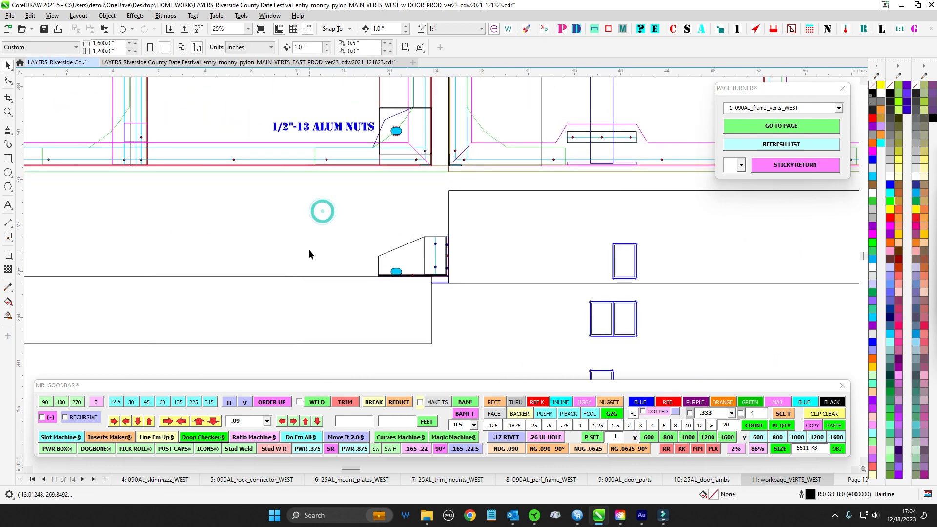
pyautogui.scroll(-1, 310, 249)
pyautogui.moveTo(314, 254); pyautogui.dragTo(269, 255)
pyautogui.scroll(2, 320, 264)
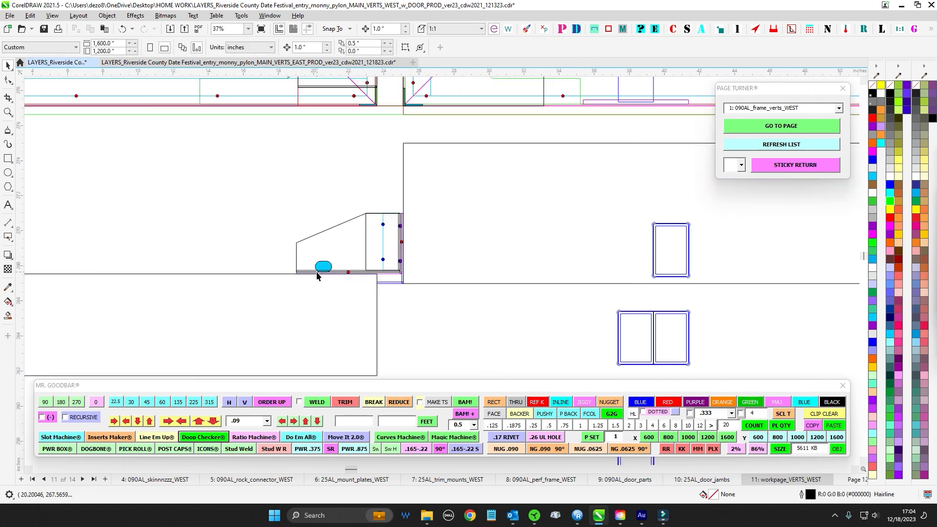
pyautogui.scroll(-2, 317, 275)
pyautogui.scroll(-2, 405, 281)
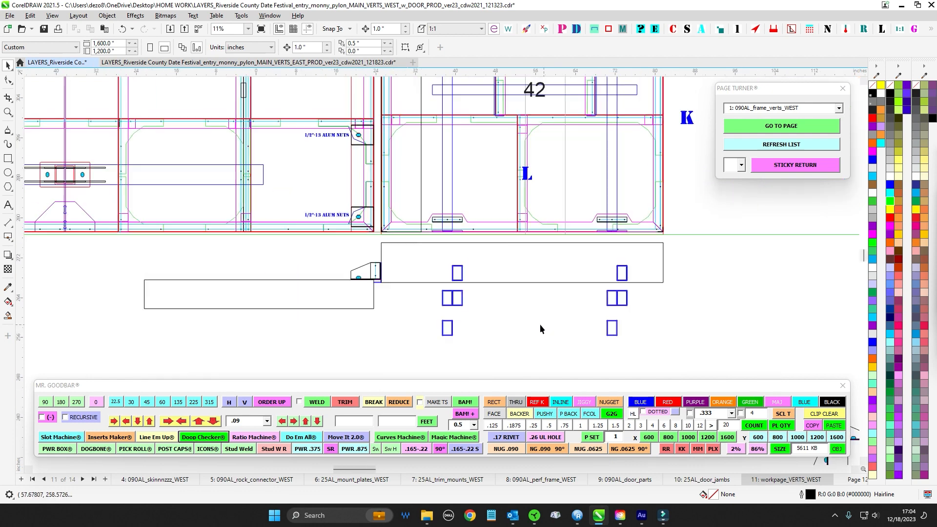
# - Survey the rock connector's staged parts, the horizontal parts G to K beside them and the main vert layout
pyautogui.moveTo(539, 324)
pyautogui.mouseDown()
pyautogui.moveTo(324, 312)
pyautogui.moveTo(341, 308)
pyautogui.moveTo(293, 232)
pyautogui.mouseUp()
pyautogui.scroll(-1, 322, 311)
pyautogui.scroll(-2, 340, 310)
pyautogui.moveTo(503, 255); pyautogui.dragTo(367, 208)
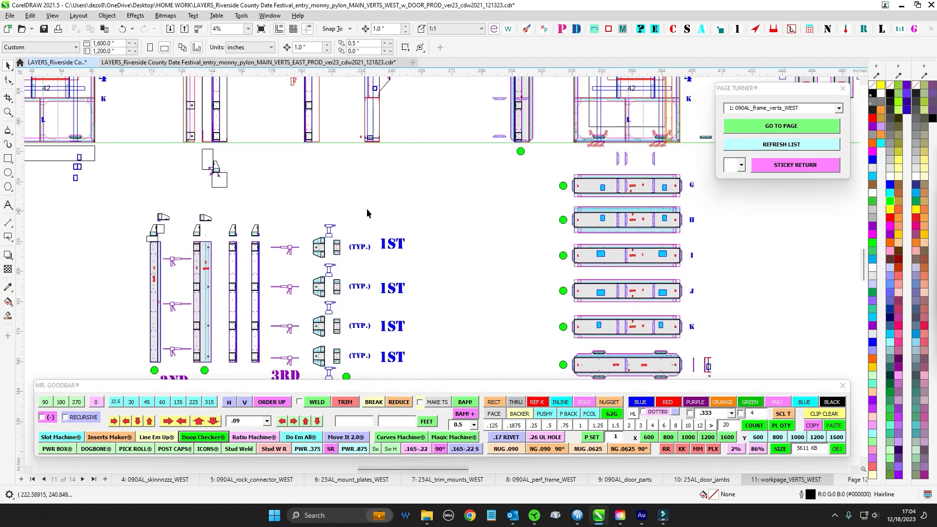
pyautogui.scroll(-3, 476, 232)
pyautogui.moveTo(476, 236); pyautogui.dragTo(465, 184)
pyautogui.moveTo(434, 333); pyautogui.dragTo(453, 333)
pyautogui.moveTo(465, 260); pyautogui.dragTo(418, 305)
pyautogui.click(431, 291)
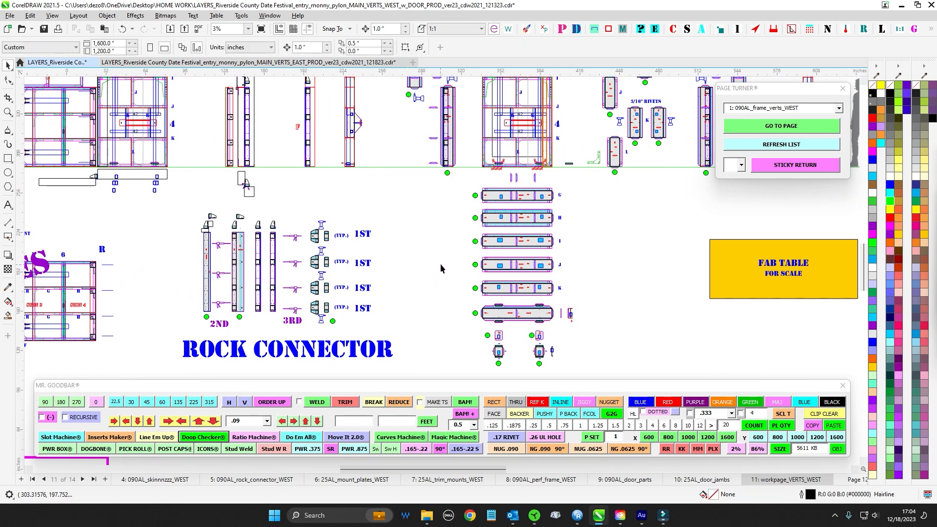
pyautogui.moveTo(441, 266); pyautogui.dragTo(365, 276)
pyautogui.scroll(-1, 561, 293)
pyautogui.moveTo(566, 308); pyautogui.dragTo(430, 440)
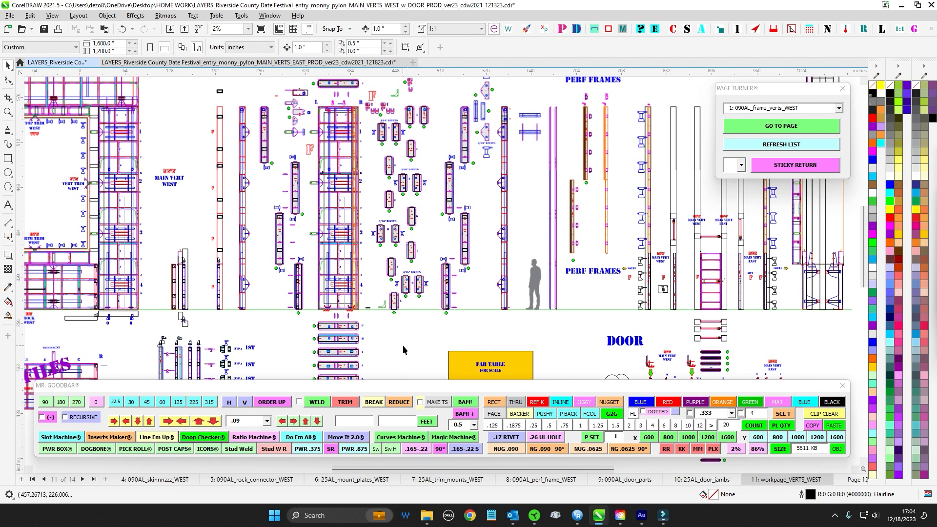
# - Examine the lettered main vert parts beside the frame and the 3/16" rivets callout over the B pair
pyautogui.scroll(1, 370, 170)
pyautogui.moveTo(371, 169)
pyautogui.mouseDown()
pyautogui.moveTo(386, 177)
pyautogui.moveTo(395, 241)
pyautogui.mouseUp()
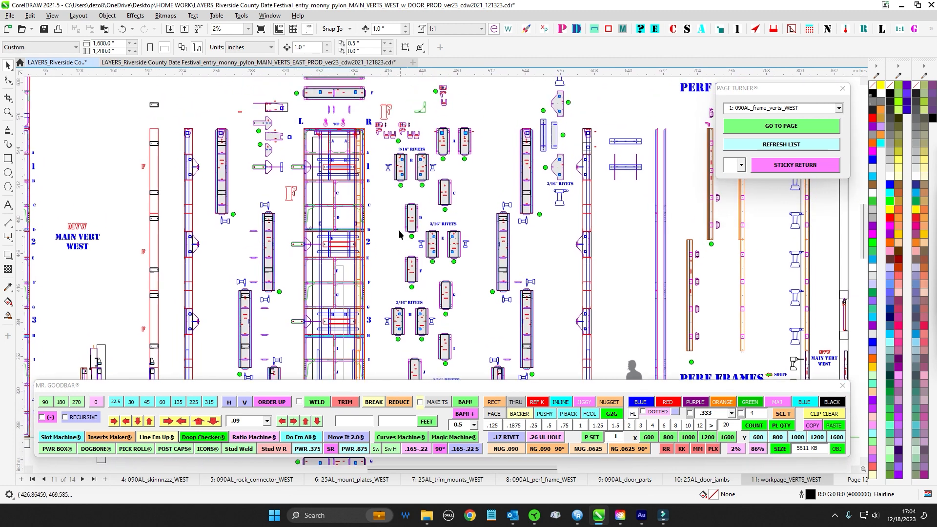
pyautogui.scroll(5, 387, 214)
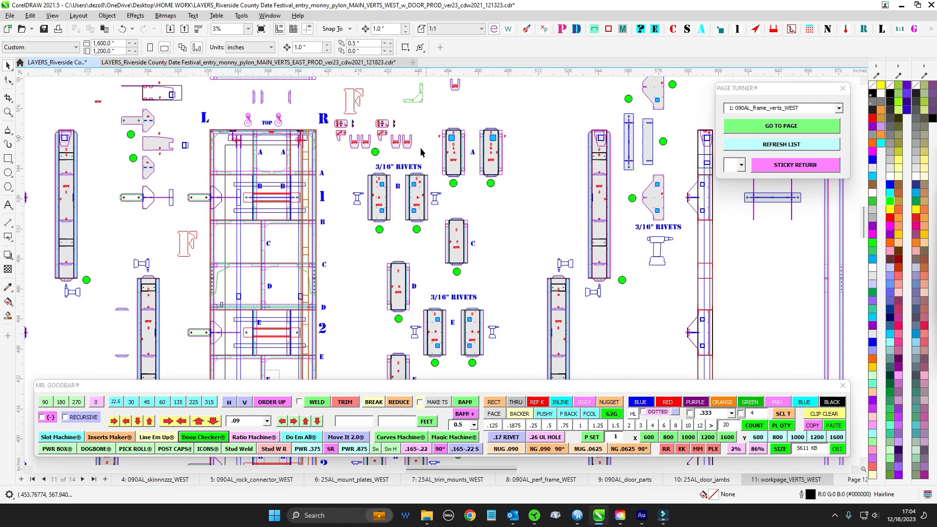
pyautogui.scroll(-4, 308, 191)
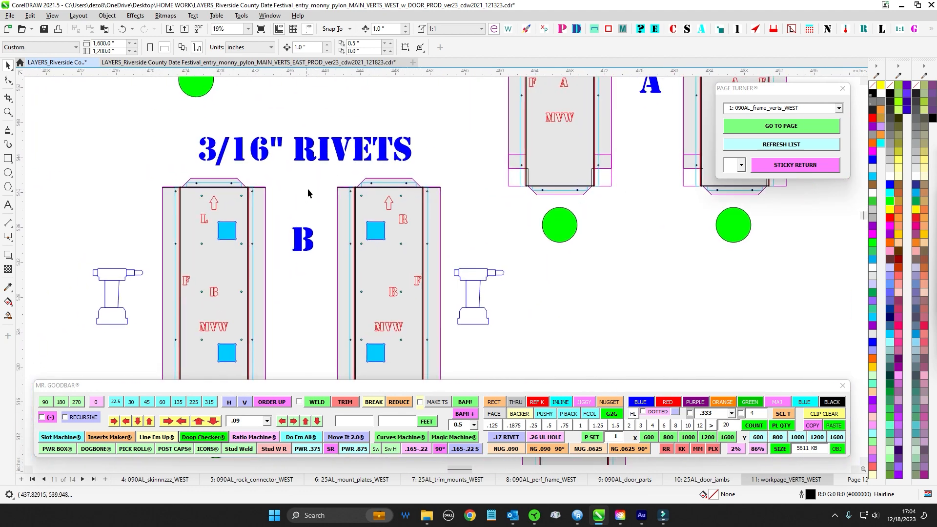
pyautogui.scroll(2, 558, 201)
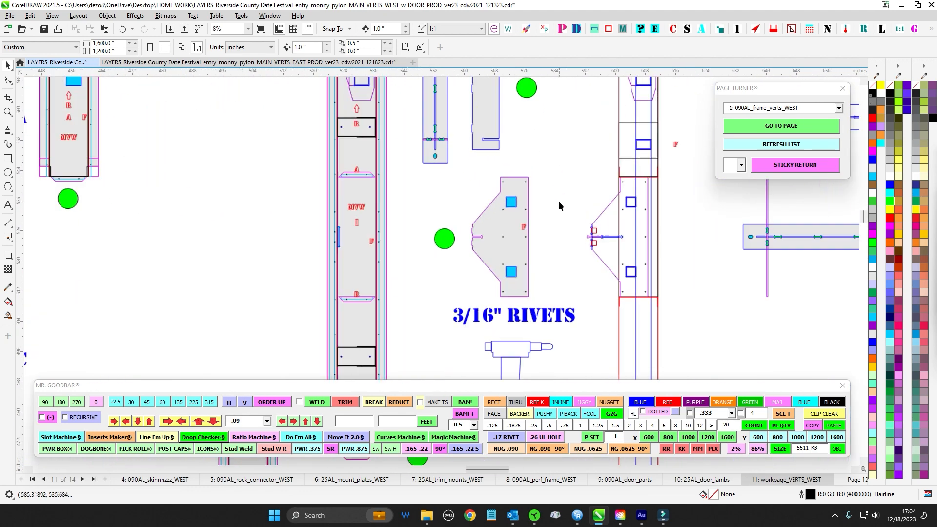
# - Select the angled mounting plate above its 3/16" rivets label and compare it with the plate in the adjacent side view
pyautogui.moveTo(554, 149); pyautogui.dragTo(429, 337)
pyautogui.scroll(-3, 566, 227)
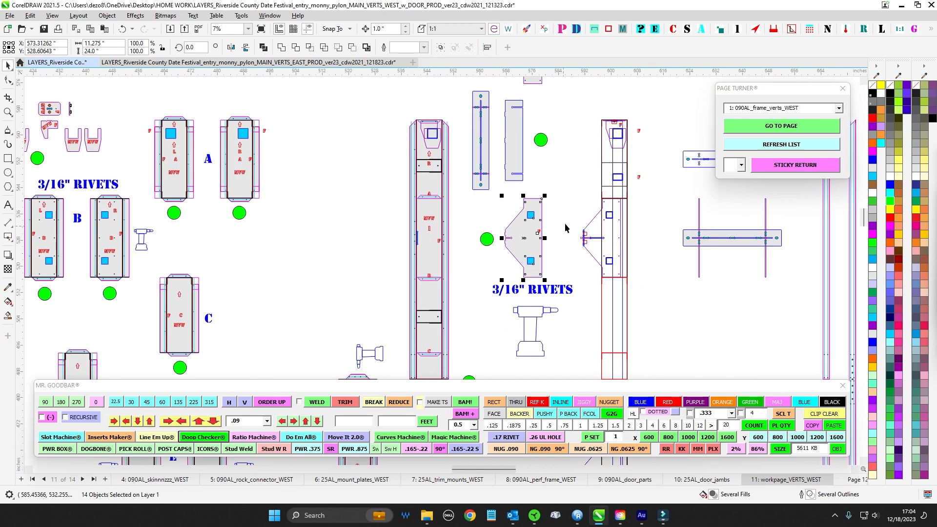
pyautogui.scroll(1, 569, 221)
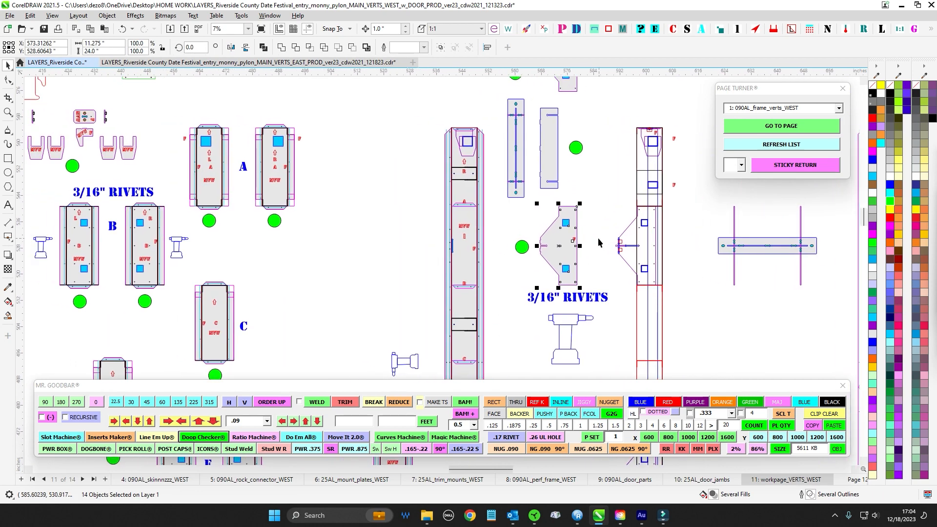
pyautogui.scroll(-3, 142, 222)
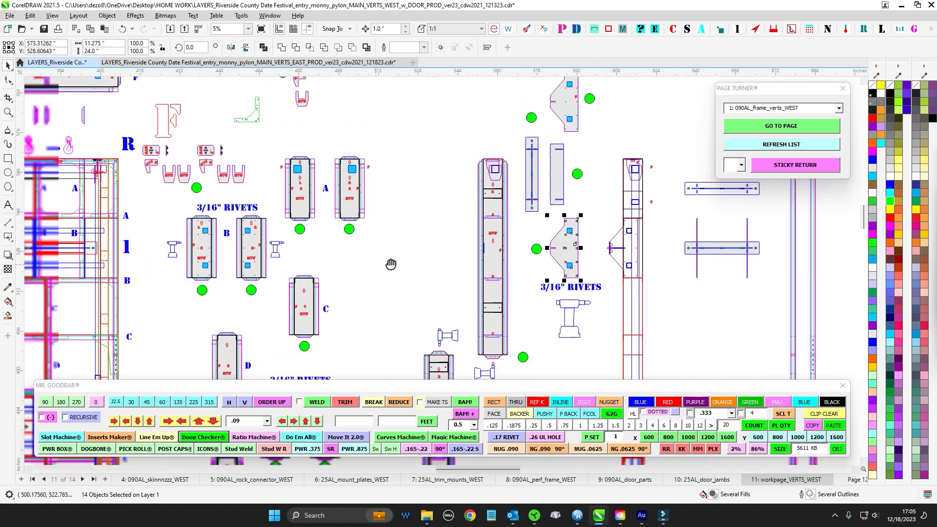
# - Compare the riveted B parts with their positions in section 1 of the frame and in the WEST pylon overview
pyautogui.scroll(2, 169, 218)
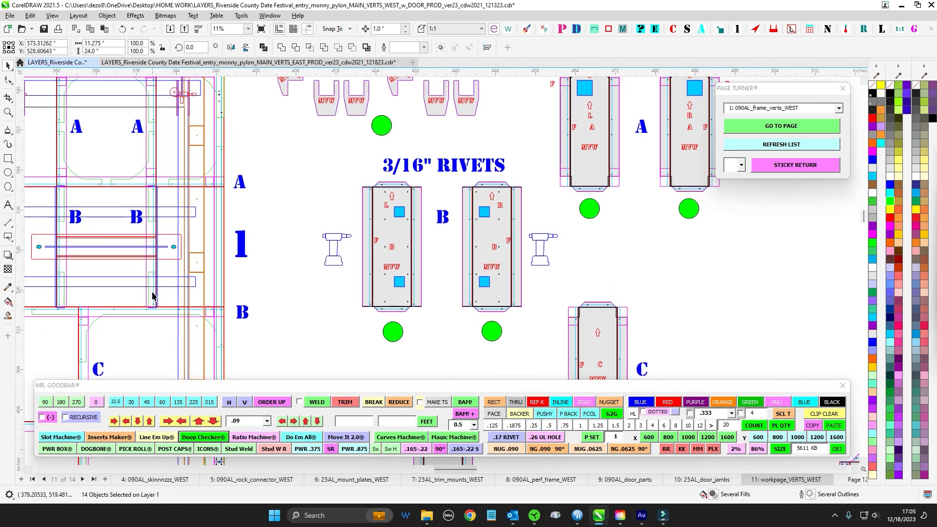
pyautogui.scroll(-2, 157, 288)
pyautogui.scroll(1, 300, 248)
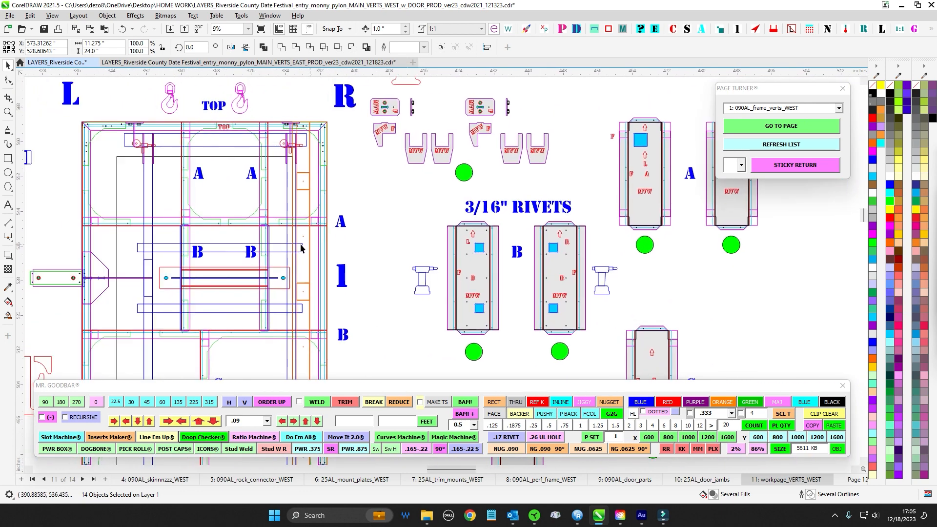
pyautogui.scroll(-3, 219, 279)
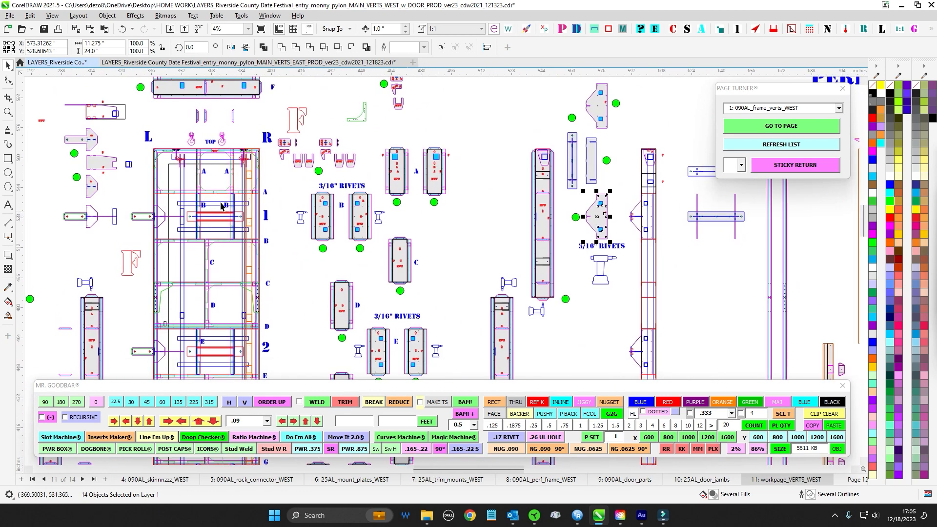
pyautogui.scroll(-3, 242, 266)
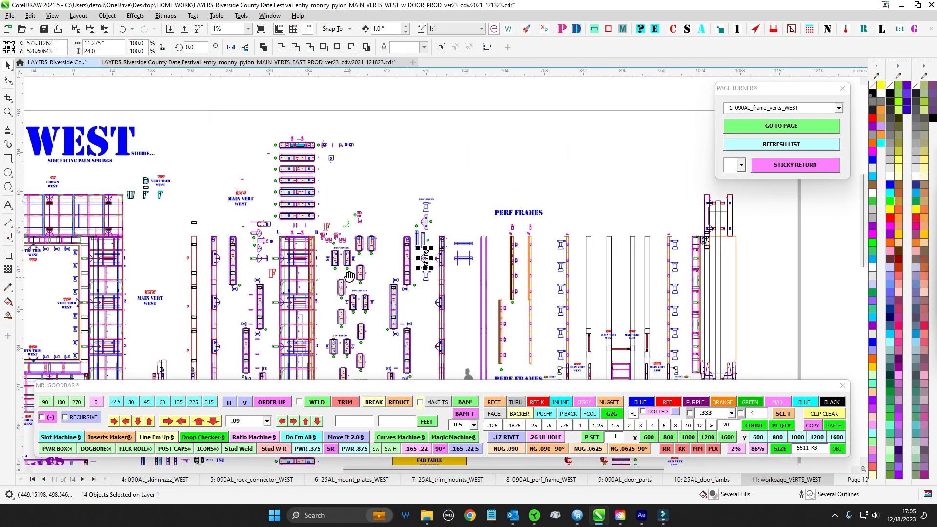
pyautogui.scroll(2, 320, 238)
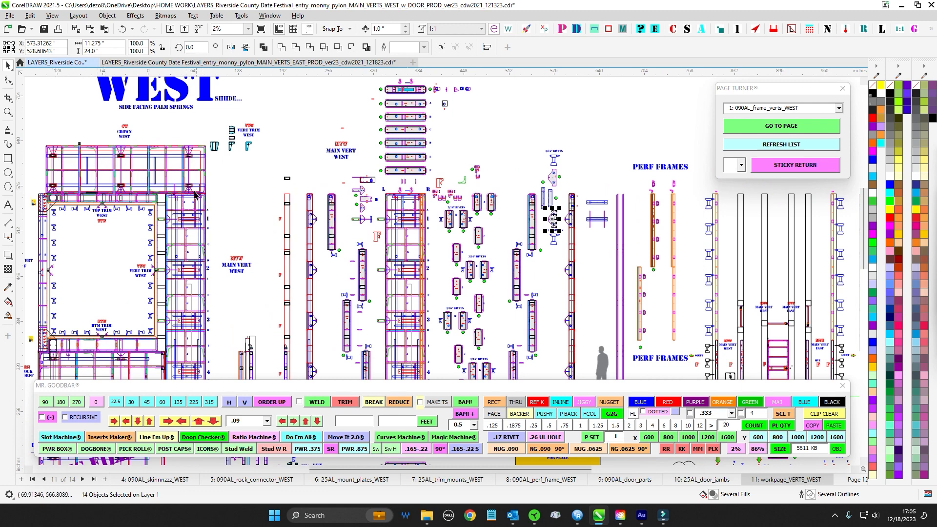
# - Survey the west elevation from the crown and trim frame across to the exploded Main Vert West frame and the perf frames
pyautogui.moveTo(197, 273); pyautogui.dragTo(332, 241)
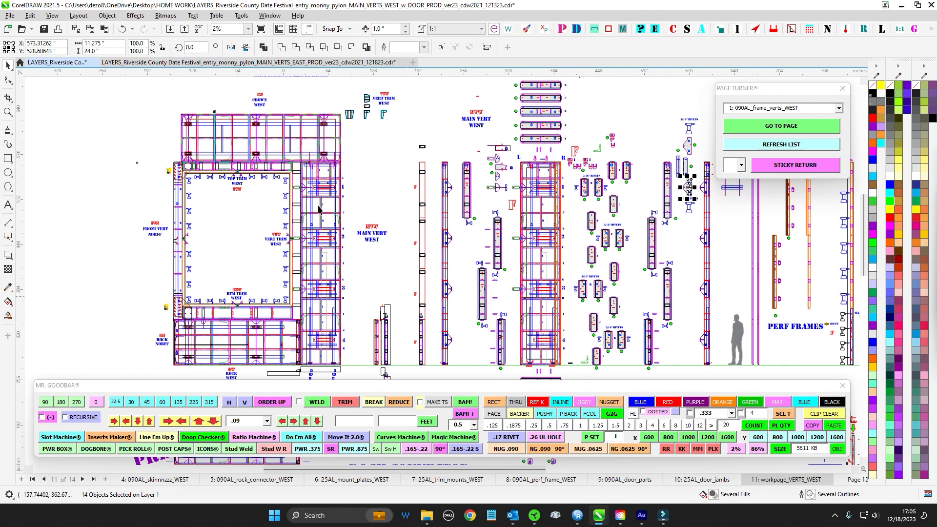
pyautogui.scroll(-3, 367, 202)
pyautogui.moveTo(312, 188); pyautogui.dragTo(265, 220)
pyautogui.scroll(4, 380, 218)
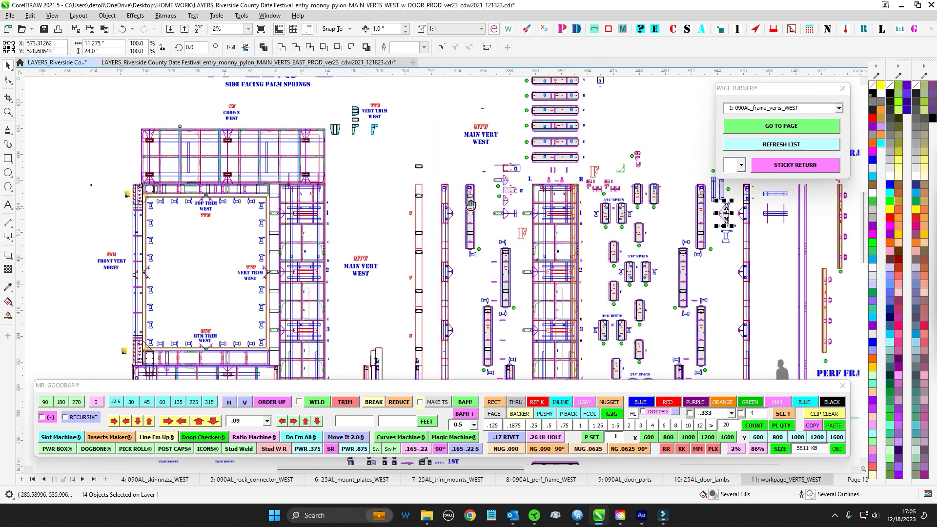
pyautogui.moveTo(555, 225); pyautogui.dragTo(299, 207)
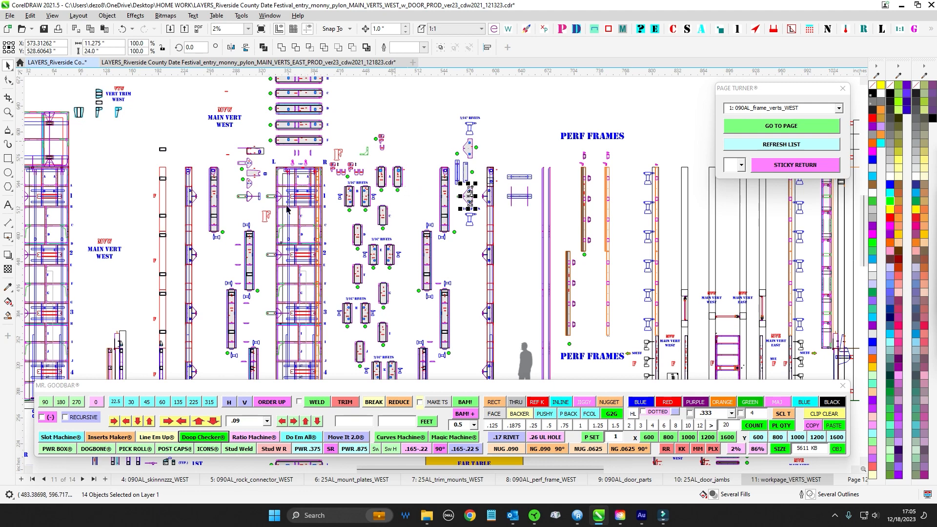
pyautogui.scroll(5, 289, 172)
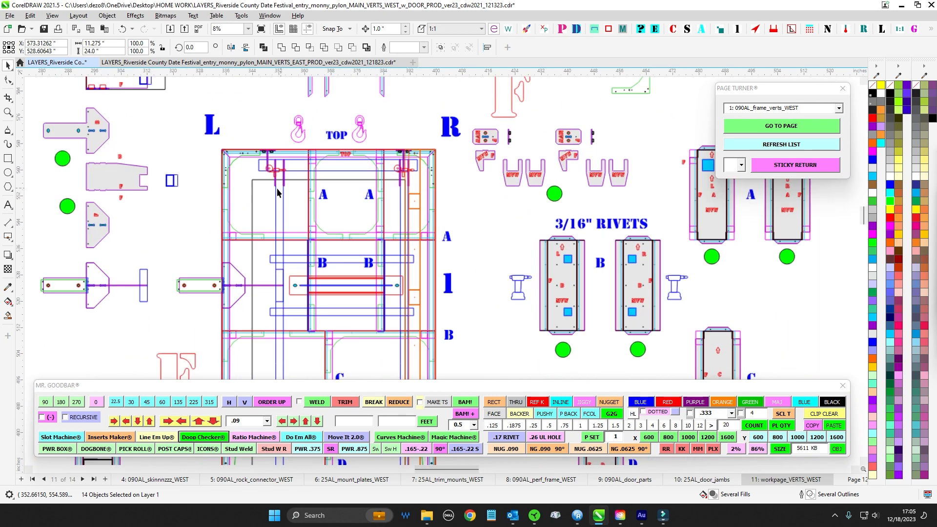
# - Select the paired U-shaped MVW brackets beside the R label in turn and examine the frame's top hook mounts
pyautogui.moveTo(599, 219); pyautogui.dragTo(421, 294)
pyautogui.scroll(1, 458, 233)
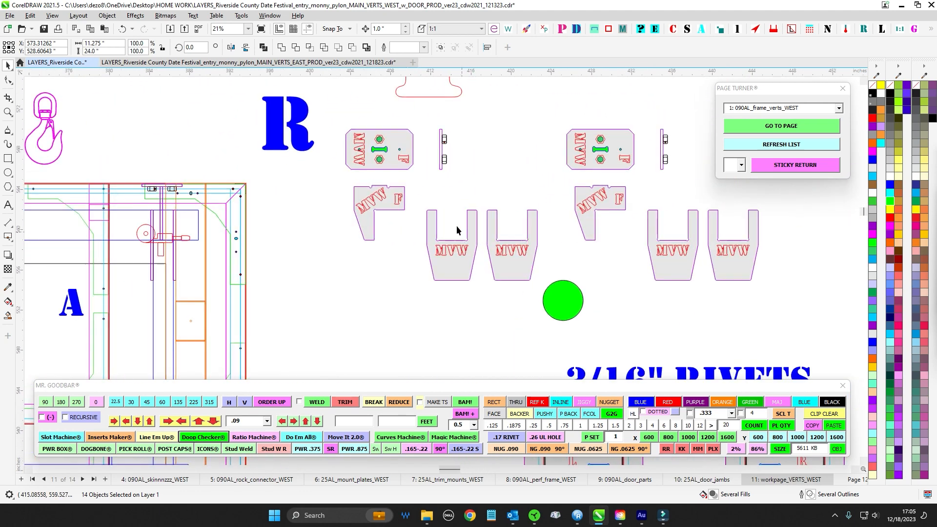
pyautogui.moveTo(420, 199); pyautogui.dragTo(490, 311)
pyautogui.moveTo(481, 181); pyautogui.dragTo(556, 295)
pyautogui.scroll(1, 177, 245)
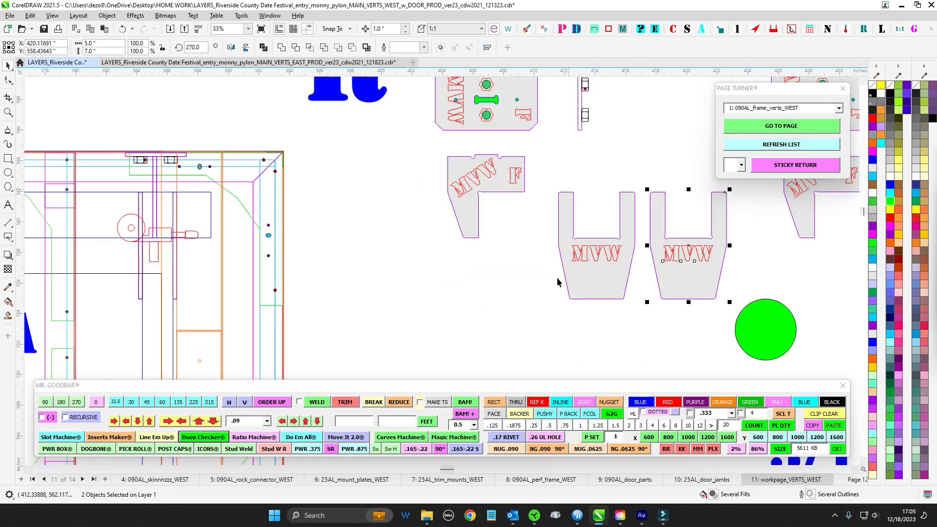
pyautogui.scroll(-2, 557, 281)
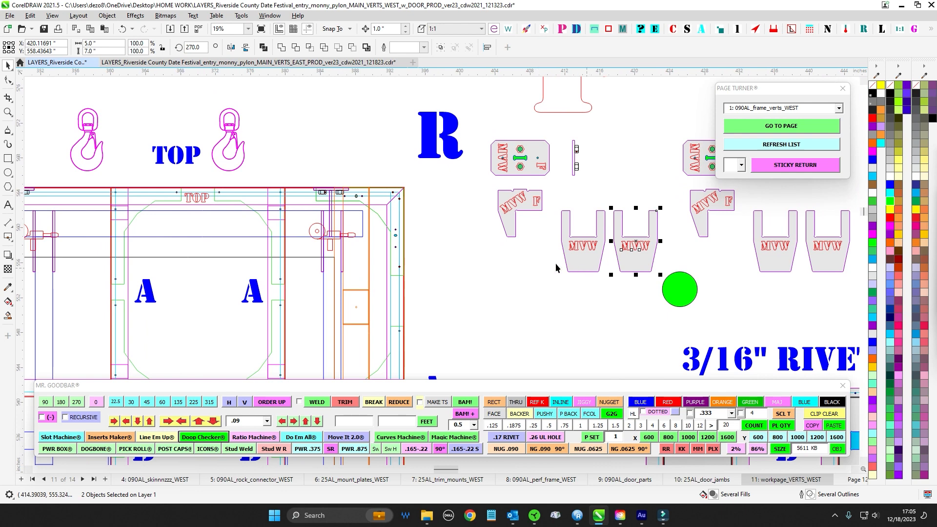
pyautogui.moveTo(610, 301); pyautogui.dragTo(608, 301)
pyautogui.scroll(-3, 438, 265)
pyautogui.scroll(2, 349, 249)
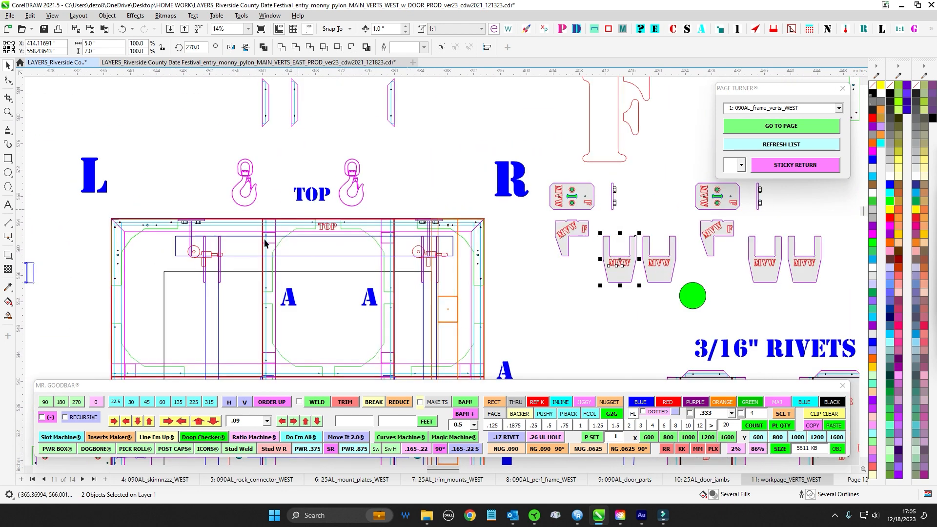
# - Clear the selection and examine the lettered plates and 3/16" rivet callouts against the matching sections of the Main Vert West frame
pyautogui.scroll(-4, 206, 238)
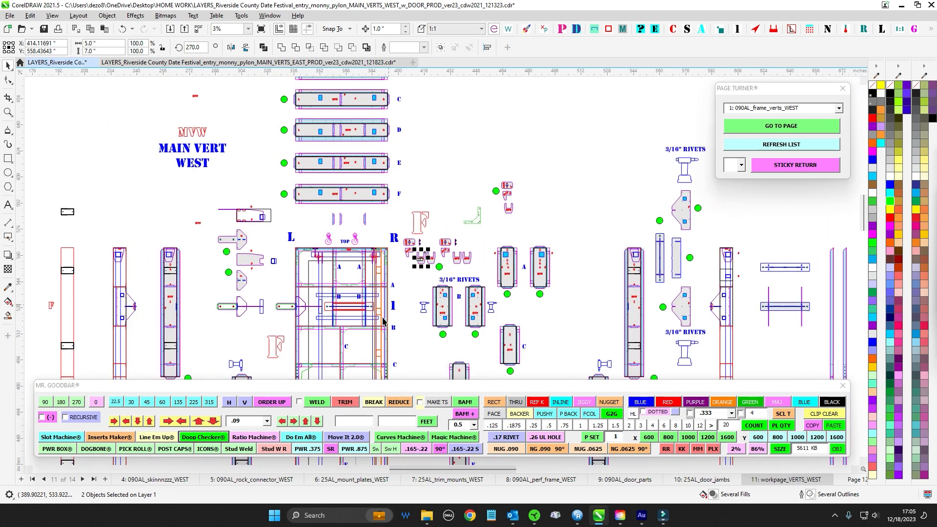
pyautogui.scroll(2, 507, 256)
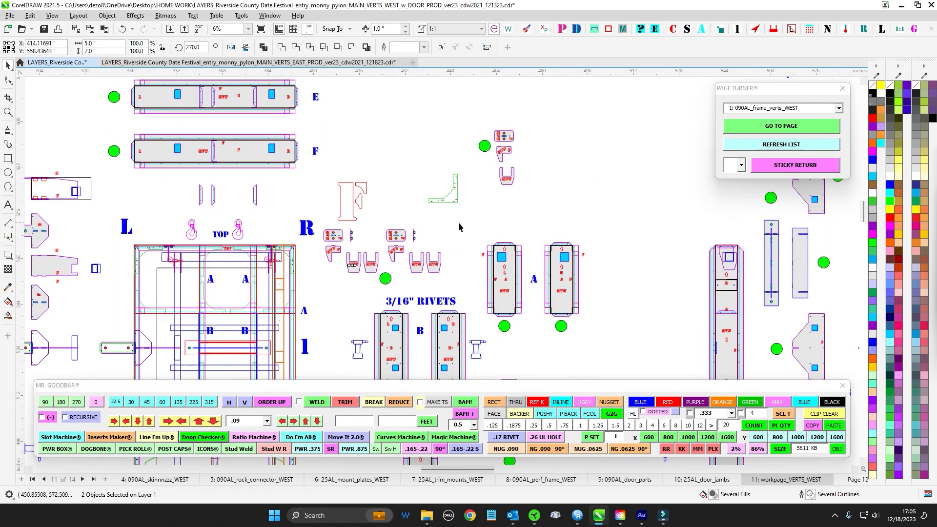
pyautogui.click(458, 222)
pyautogui.moveTo(537, 255); pyautogui.dragTo(546, 234)
pyautogui.scroll(-2, 545, 234)
pyautogui.moveTo(572, 319); pyautogui.dragTo(531, 247)
pyautogui.scroll(2, 496, 291)
pyautogui.moveTo(496, 293); pyautogui.dragTo(526, 199)
pyautogui.scroll(1, 507, 282)
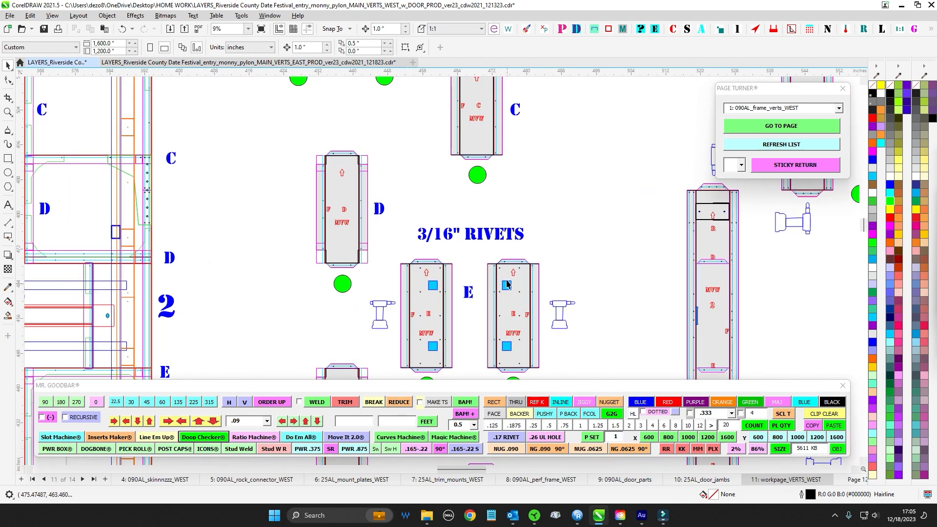
pyautogui.scroll(-2, 507, 284)
pyautogui.scroll(2, 220, 286)
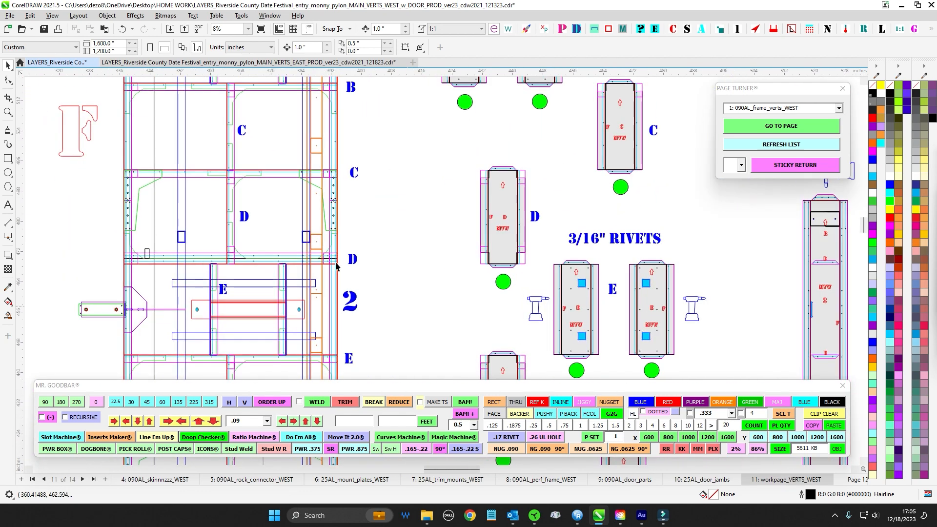
pyautogui.scroll(-2, 371, 321)
pyautogui.moveTo(370, 321); pyautogui.dragTo(474, 290)
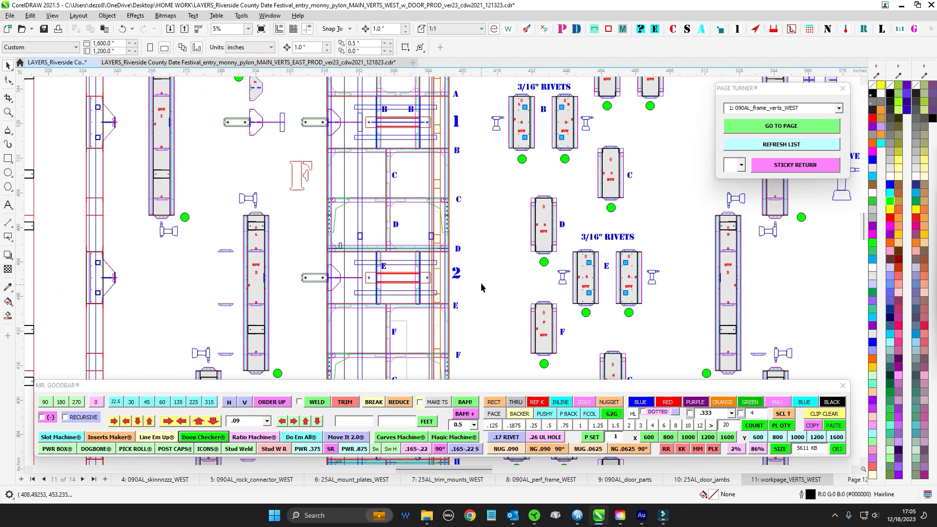
pyautogui.scroll(-2, 482, 278)
pyautogui.moveTo(486, 255); pyautogui.dragTo(500, 316)
pyautogui.scroll(3, 358, 184)
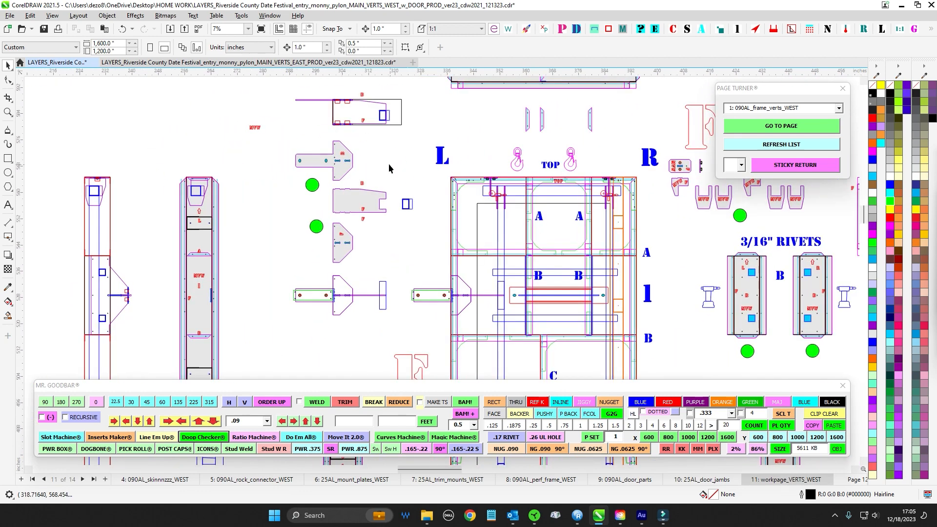
# - Select the group of loose grey mount-plate parts beside the L end of the Main Vert West frame
pyautogui.moveTo(388, 168); pyautogui.dragTo(389, 198)
pyautogui.scroll(-3, 361, 315)
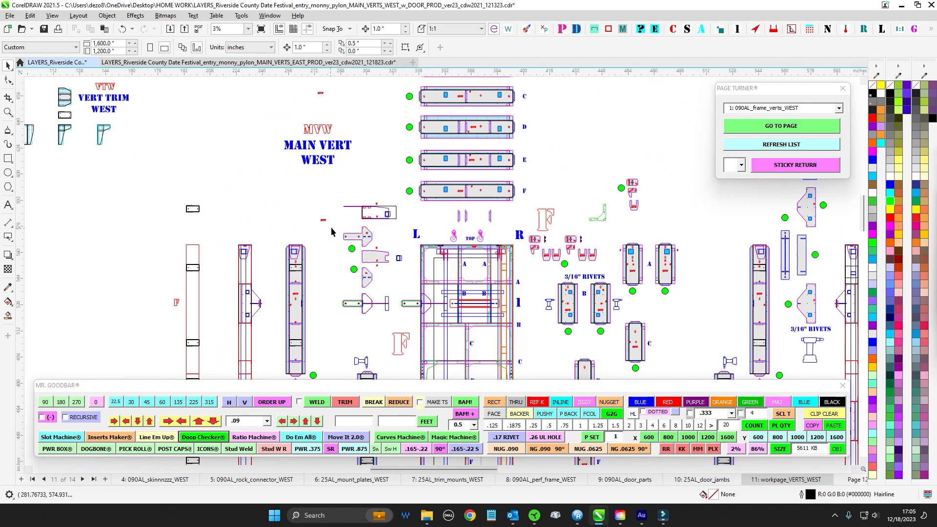
pyautogui.moveTo(333, 226); pyautogui.dragTo(398, 312)
pyautogui.scroll(3, 373, 257)
pyautogui.click(288, 190)
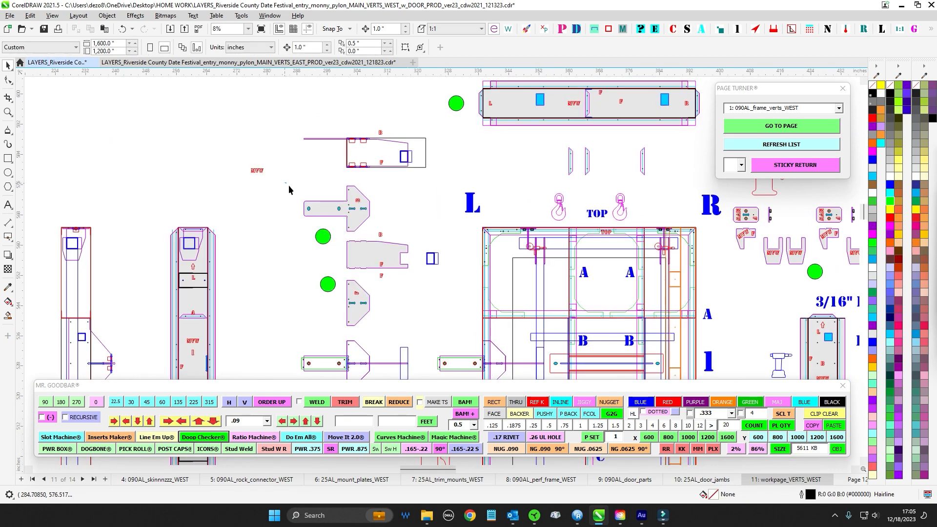
pyautogui.moveTo(427, 341); pyautogui.dragTo(408, 337)
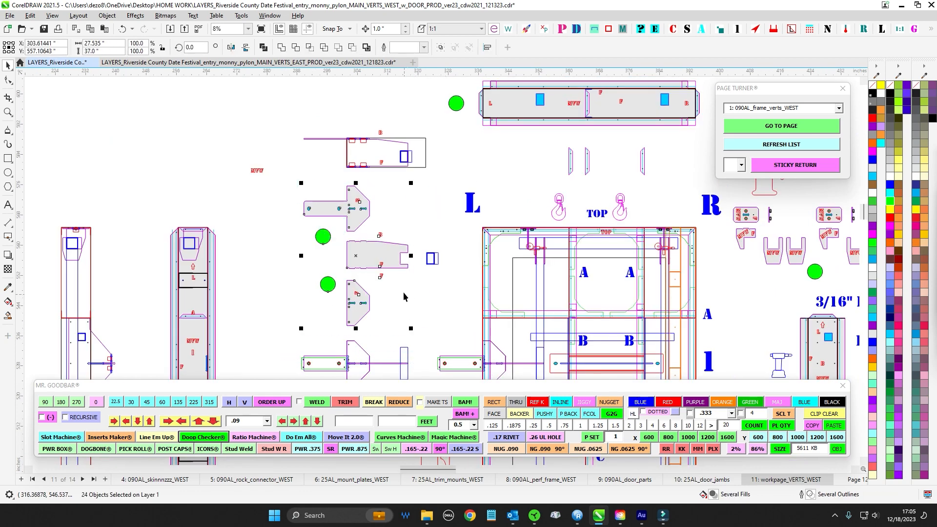
# - Select the mount bracket between the Btm Trim West frame and the rock frame, and examine its fit
pyautogui.scroll(-4, 405, 283)
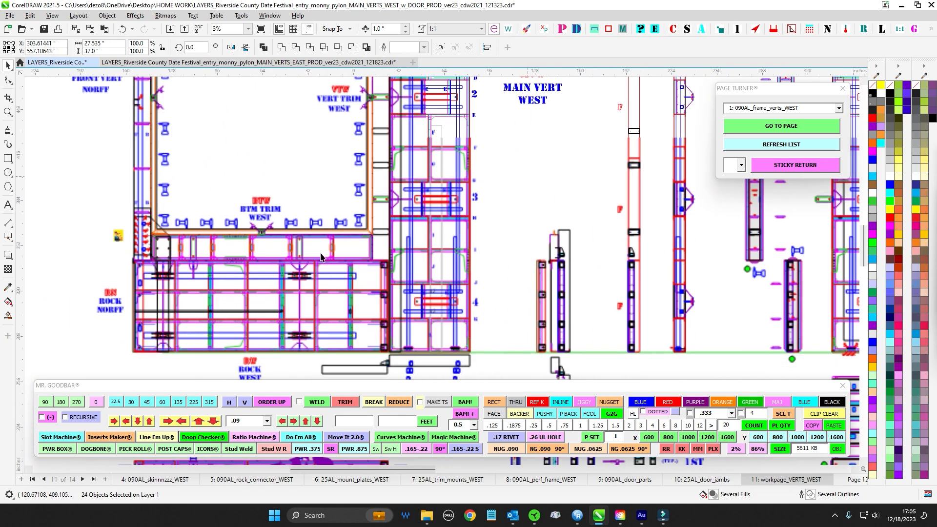
pyautogui.scroll(4, 320, 256)
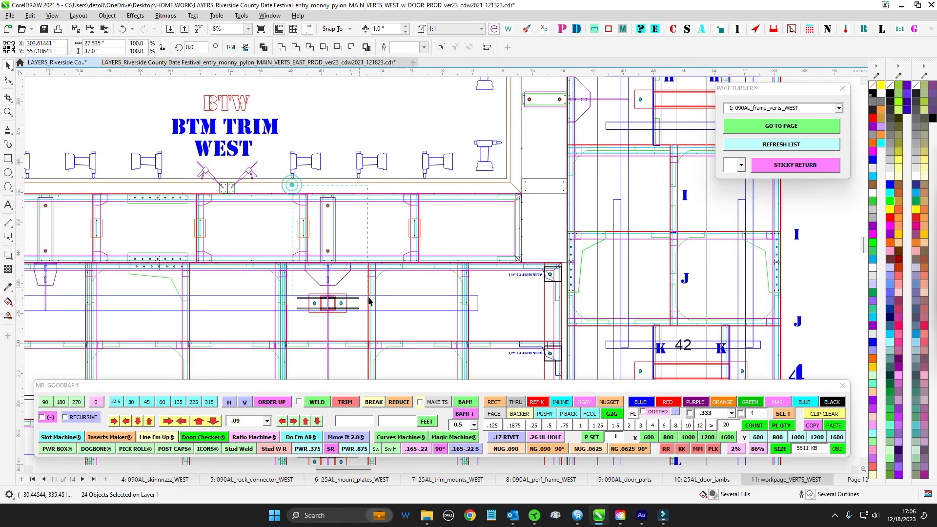
pyautogui.moveTo(368, 300); pyautogui.dragTo(369, 301)
pyautogui.scroll(-2, 405, 304)
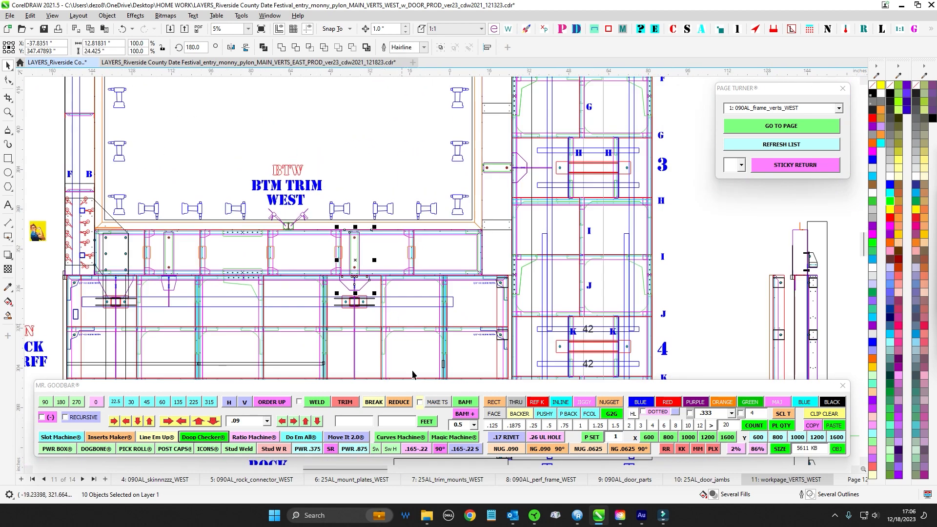
pyautogui.scroll(3, 320, 317)
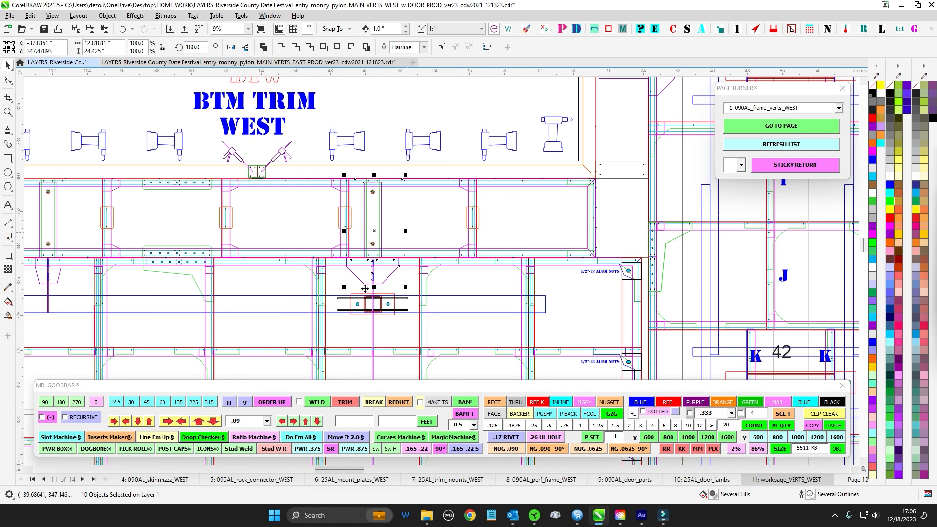
pyautogui.scroll(-3, 362, 294)
pyautogui.scroll(2, 318, 346)
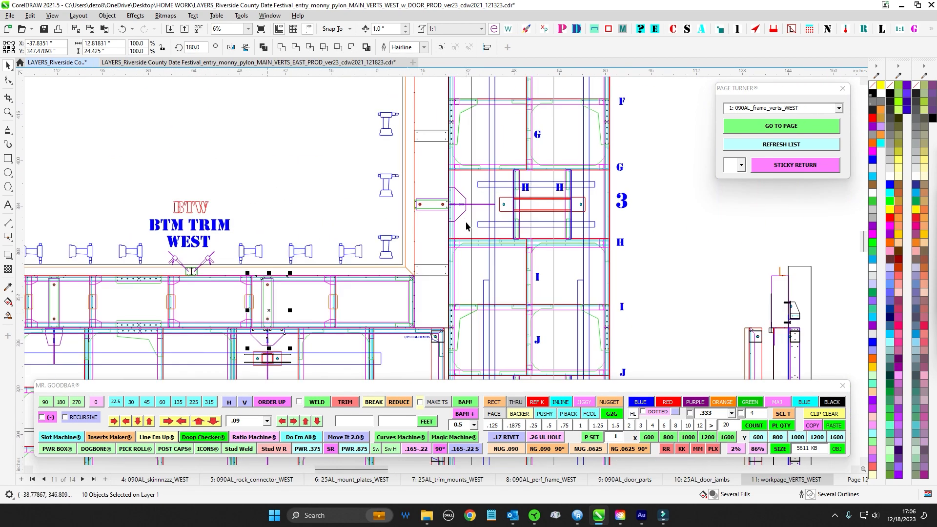
# - Examine the Main Vert West mount-plate assembly at level 1, both exploded and fitted to the frame edge
pyautogui.scroll(-3, 505, 250)
pyautogui.moveTo(568, 208); pyautogui.dragTo(290, 332)
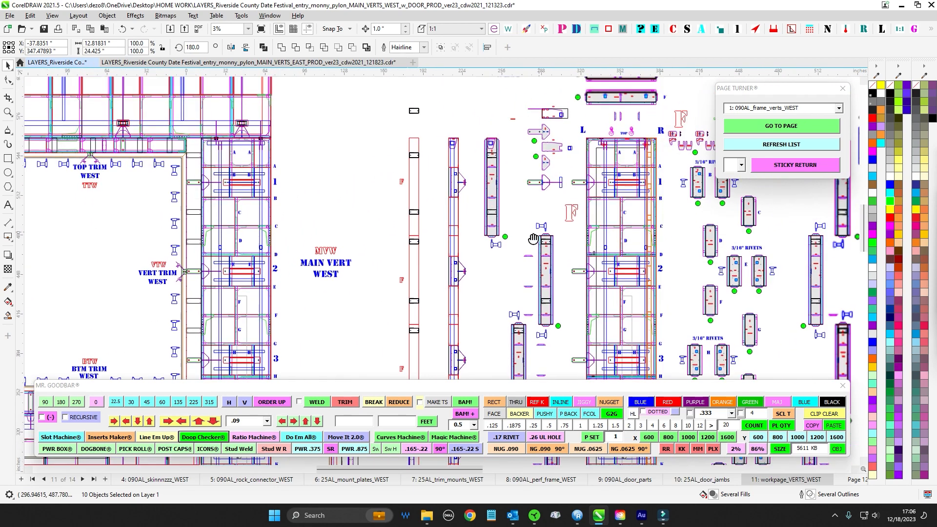
pyautogui.scroll(2, 573, 172)
pyautogui.moveTo(551, 172); pyautogui.dragTo(373, 194)
pyautogui.scroll(-1, 372, 195)
pyautogui.moveTo(551, 268); pyautogui.dragTo(501, 245)
pyautogui.scroll(-1, 501, 244)
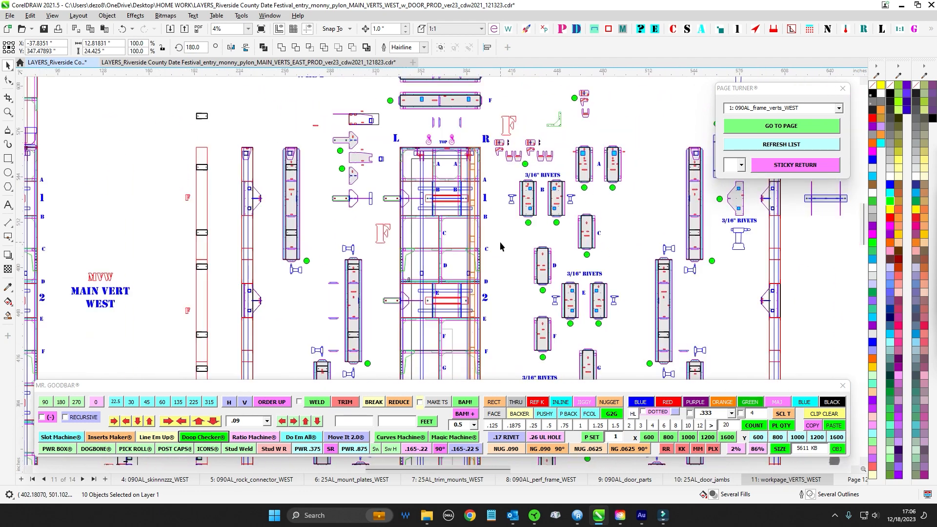
pyautogui.scroll(5, 372, 193)
pyautogui.scroll(2, 297, 233)
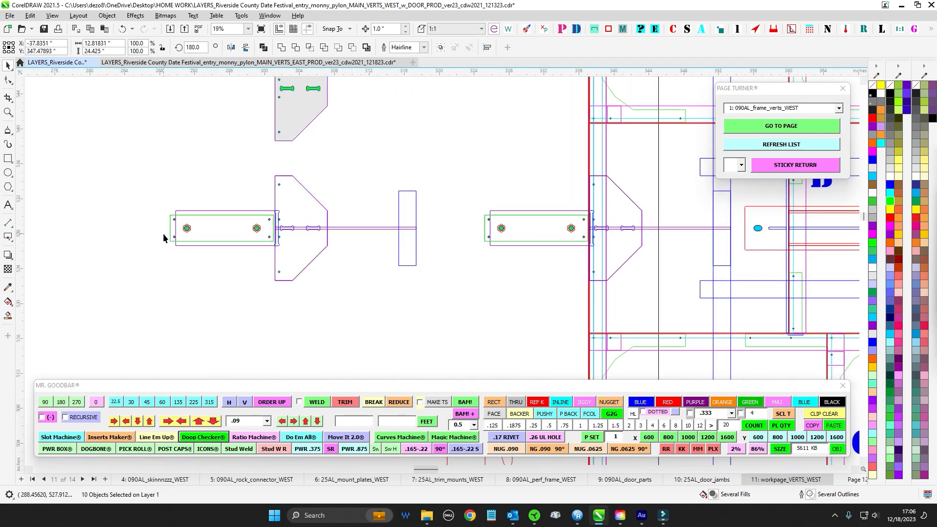
pyautogui.moveTo(621, 226); pyautogui.dragTo(495, 254)
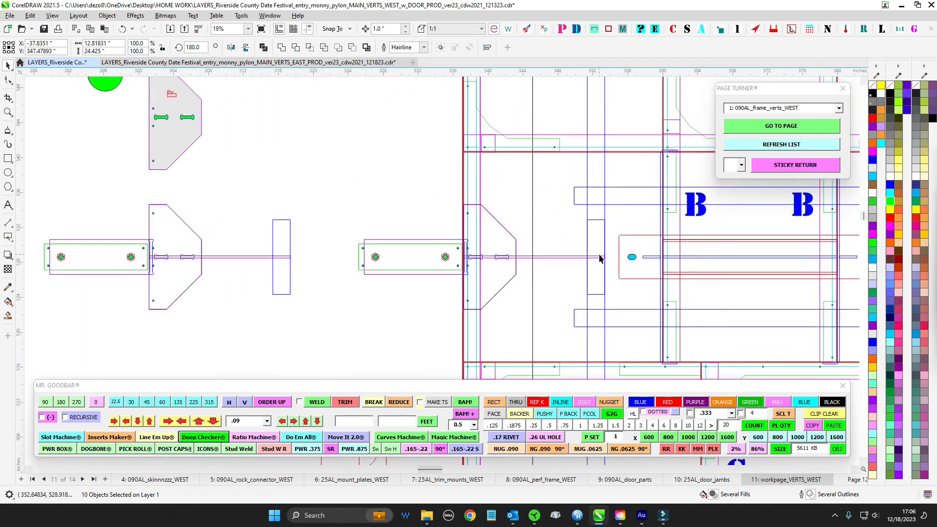
# - Select the small blue square tube section beside the notched grey plate, check the fitted assembly at level 1, and clear the selection
pyautogui.scroll(-1, 588, 254)
pyautogui.moveTo(418, 159); pyautogui.dragTo(442, 318)
pyautogui.scroll(3, 387, 236)
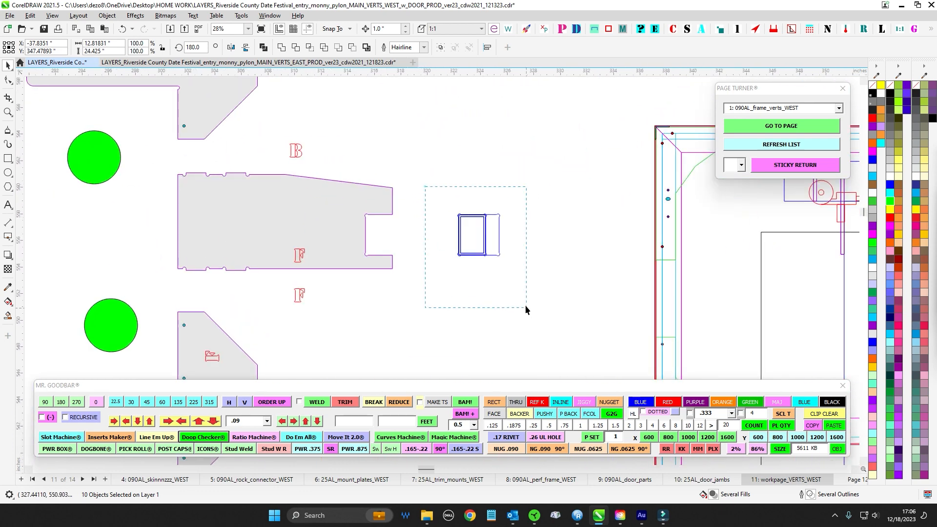
pyautogui.moveTo(526, 308); pyautogui.dragTo(527, 308)
pyautogui.scroll(-4, 446, 286)
pyautogui.moveTo(471, 314); pyautogui.dragTo(248, 125)
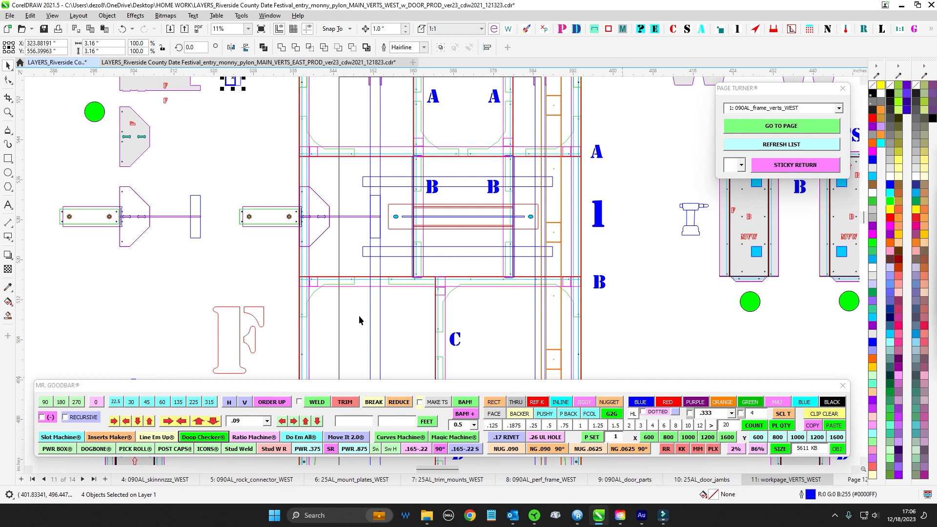
pyautogui.scroll(-4, 560, 187)
pyautogui.click(585, 244)
# - Select the internal members of the Main Vert West frame across levels 1 to 3, and clear the selection
pyautogui.moveTo(584, 264); pyautogui.dragTo(536, 234)
pyautogui.scroll(-1, 432, 120)
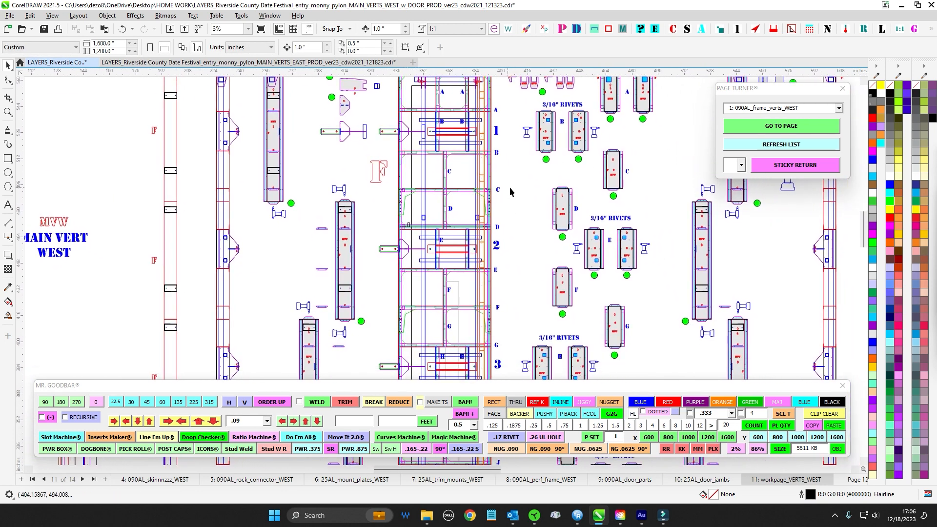
pyautogui.moveTo(424, 104); pyautogui.dragTo(483, 366)
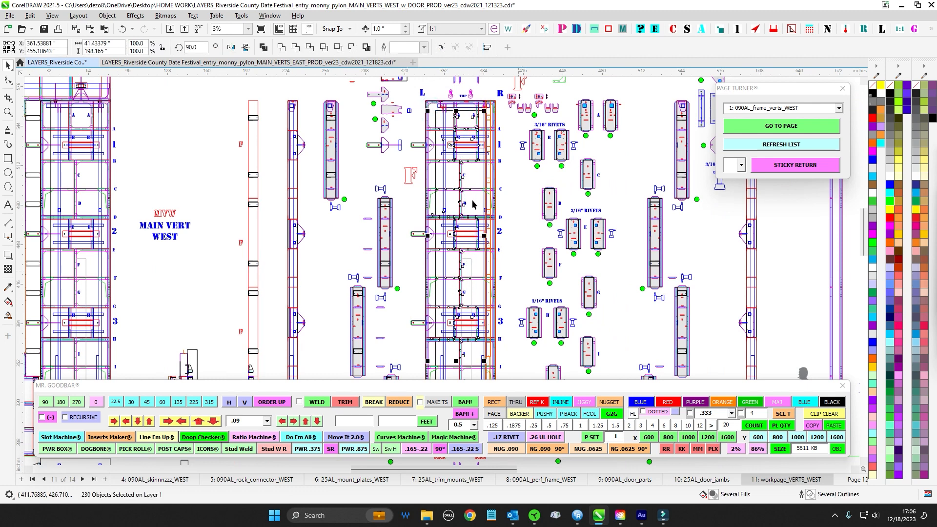
pyautogui.scroll(1, 512, 213)
pyautogui.moveTo(517, 204); pyautogui.dragTo(507, 213)
pyautogui.click(508, 213)
pyautogui.scroll(-2, 507, 212)
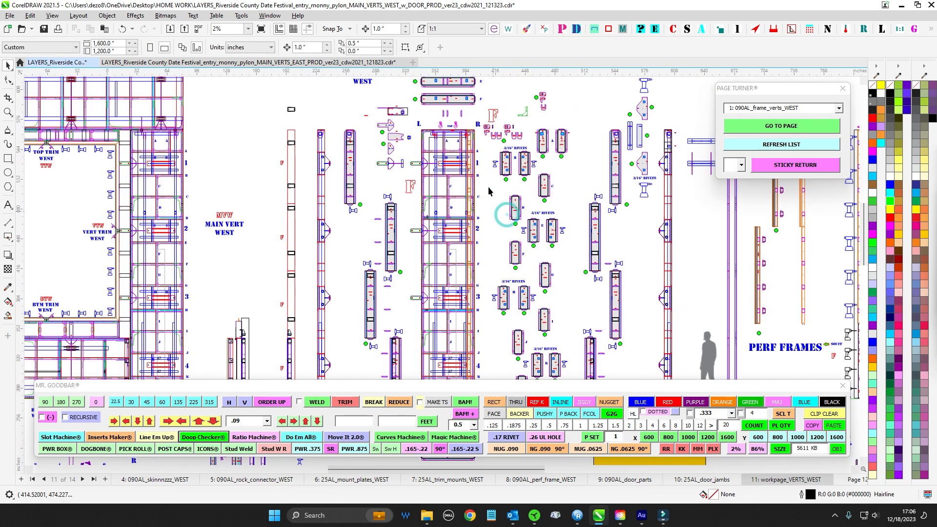
# - Select the R label above the Main Vert West frame and check its position in the overall west layout
pyautogui.scroll(1, 476, 127)
pyautogui.click(476, 125)
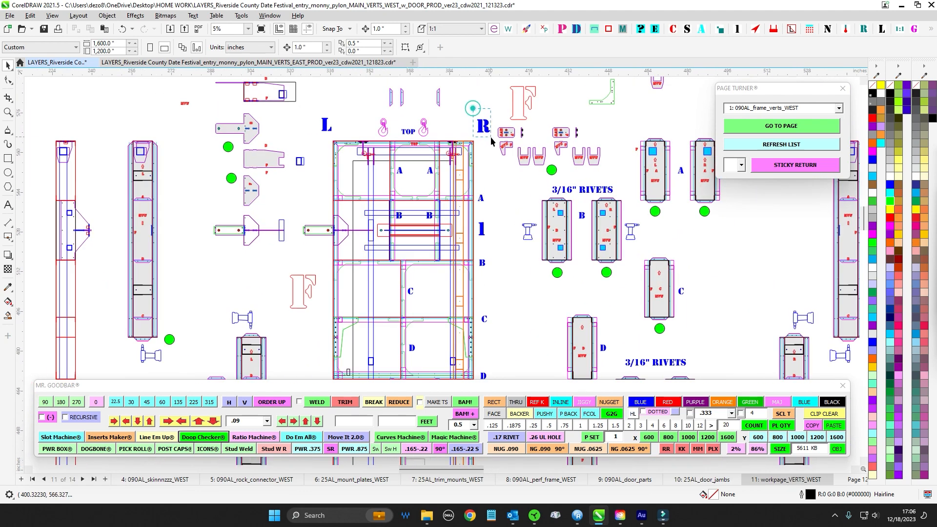
pyautogui.scroll(-1, 504, 209)
pyautogui.scroll(1, 467, 188)
pyautogui.scroll(-2, 467, 184)
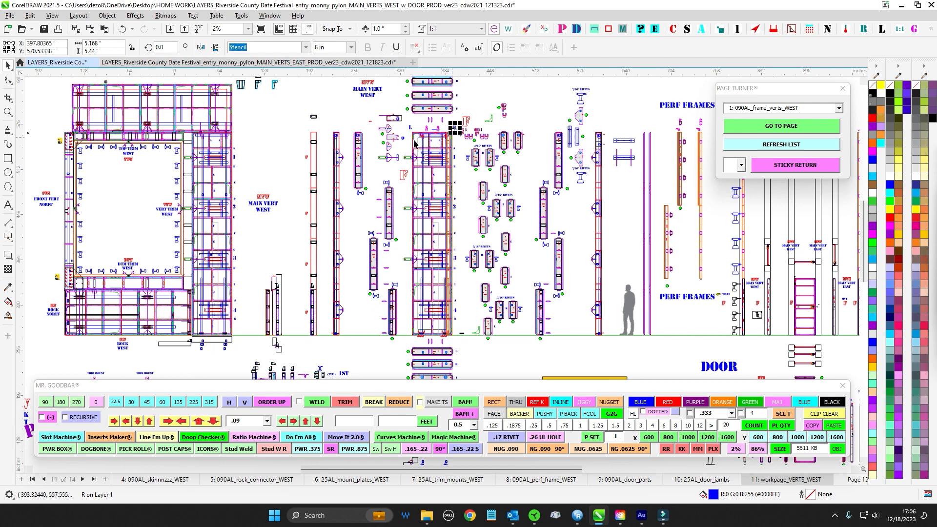
# - Select the full-height L edge of the Main Vert West frame and examine its level 1 mount plates
pyautogui.scroll(1, 414, 142)
pyautogui.moveTo(408, 121); pyautogui.dragTo(424, 377)
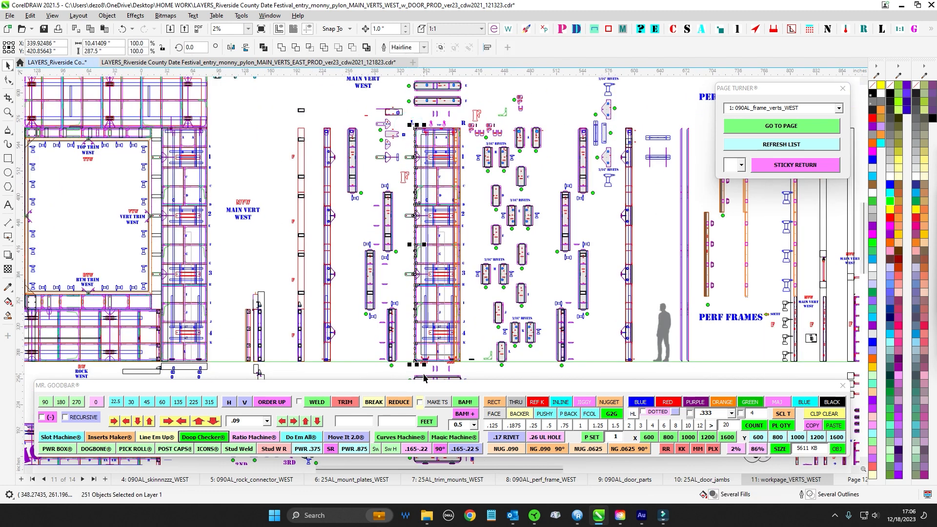
pyautogui.scroll(5, 391, 160)
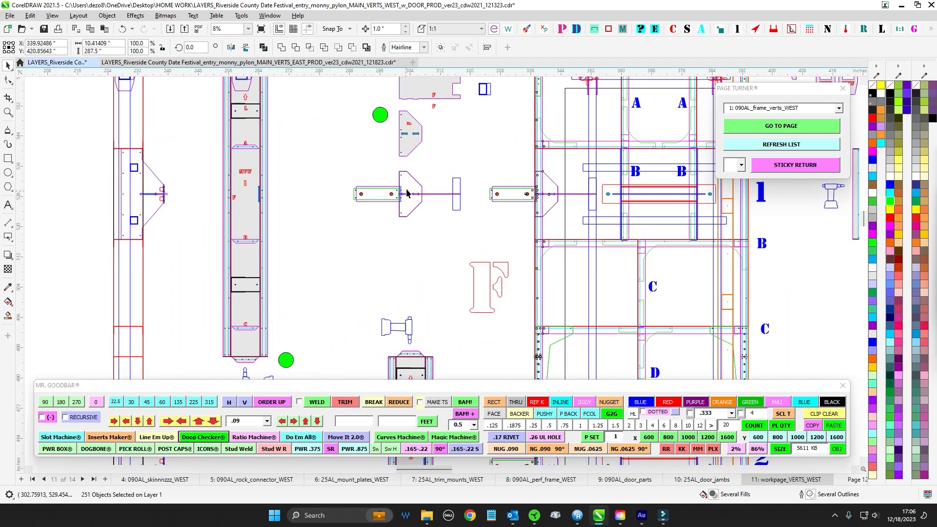
# - Examine the level 1 mount plates beside the Main Vert West frame and select the T-shaped grey bracket plate
pyautogui.moveTo(413, 186); pyautogui.dragTo(408, 229)
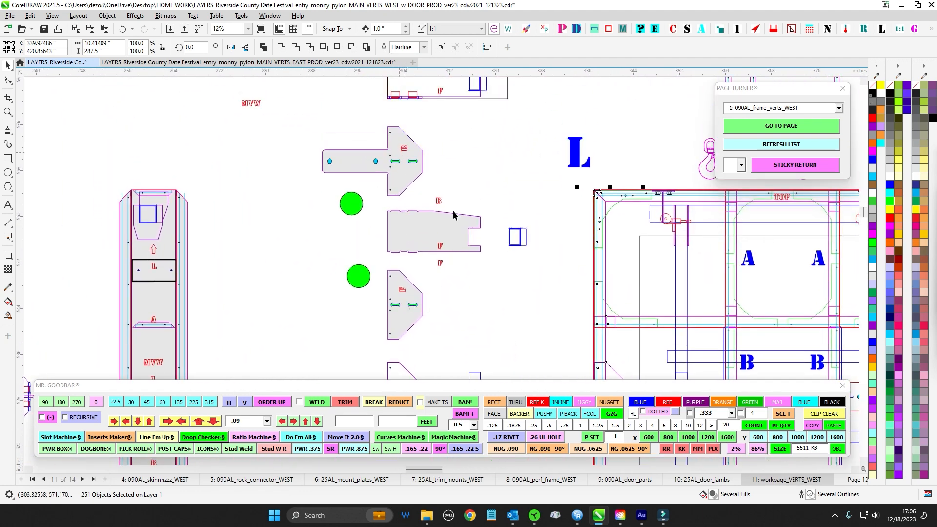
pyautogui.scroll(-2, 394, 177)
pyautogui.moveTo(393, 177); pyautogui.dragTo(523, 125)
pyautogui.scroll(4, 407, 291)
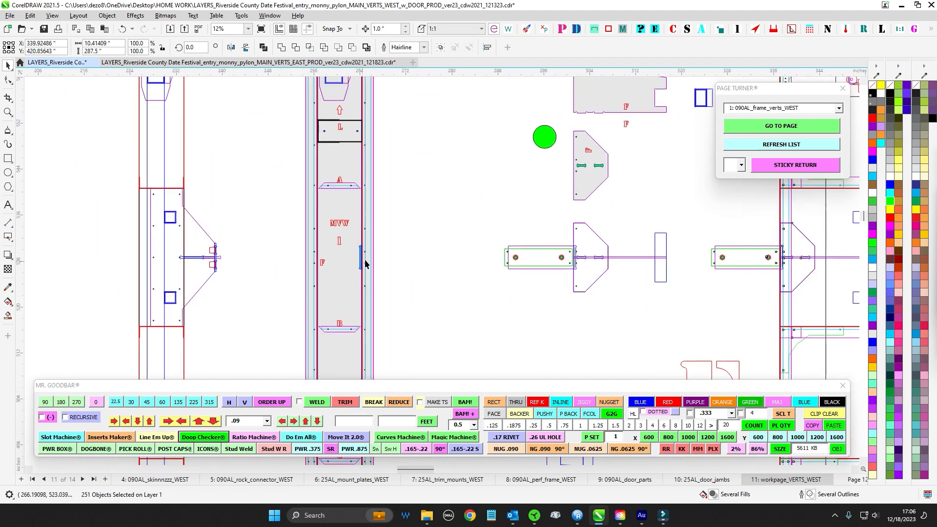
pyautogui.scroll(-3, 384, 259)
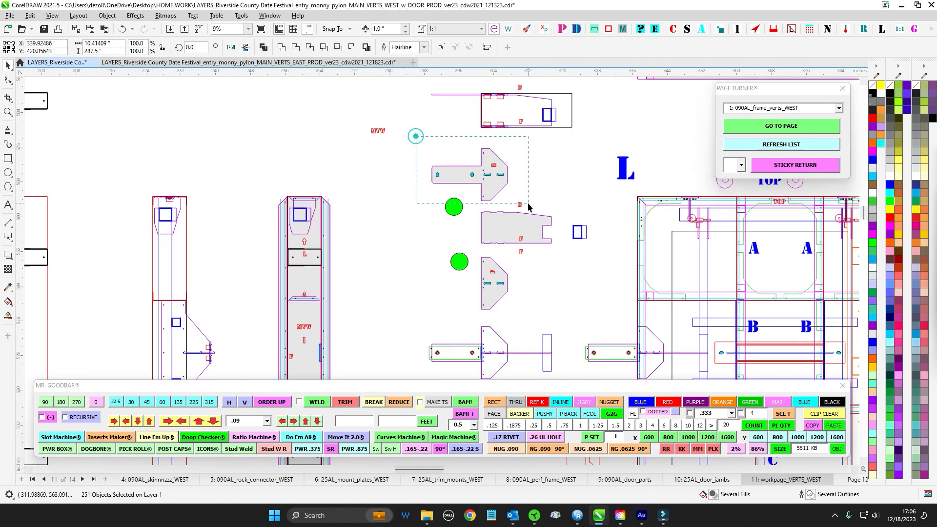
pyautogui.moveTo(528, 203); pyautogui.dragTo(528, 203)
# - Select the complete MVW 1 section of the L edge, check it against the adjacent parts, and clear the selection
pyautogui.moveTo(357, 339); pyautogui.dragTo(395, 255)
pyautogui.scroll(2, 393, 257)
pyautogui.scroll(-1, 346, 267)
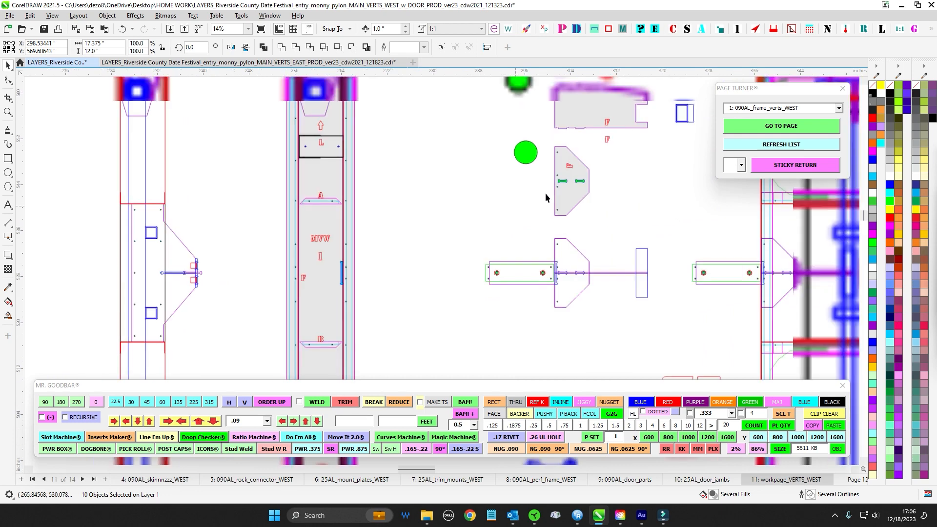
pyautogui.scroll(-2, 590, 123)
pyautogui.scroll(1, 415, 263)
pyautogui.moveTo(341, 178); pyautogui.dragTo(479, 264)
pyautogui.scroll(-2, 471, 264)
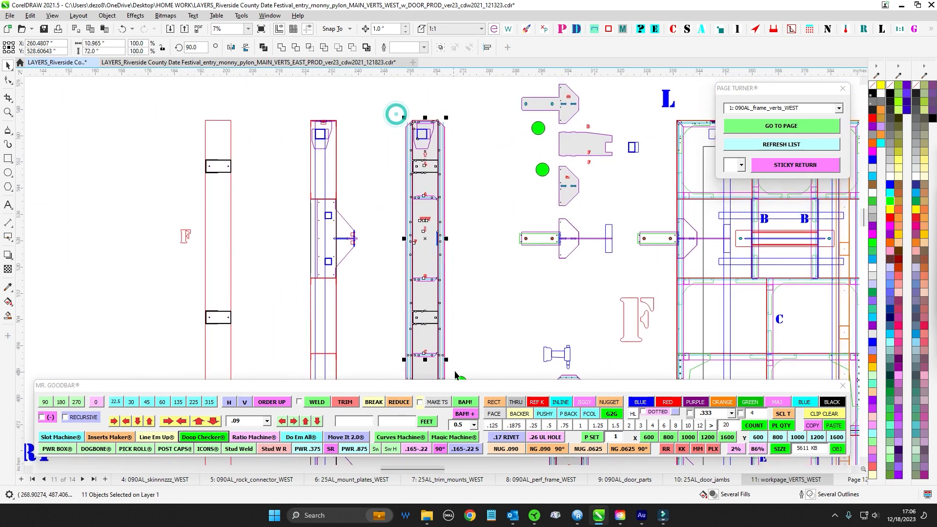
pyautogui.moveTo(397, 111); pyautogui.dragTo(464, 330)
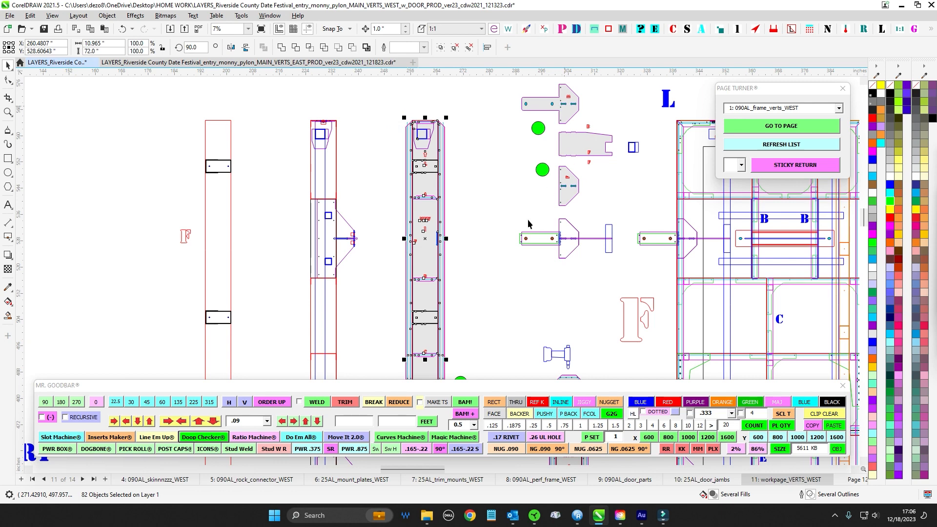
pyautogui.scroll(-2, 434, 244)
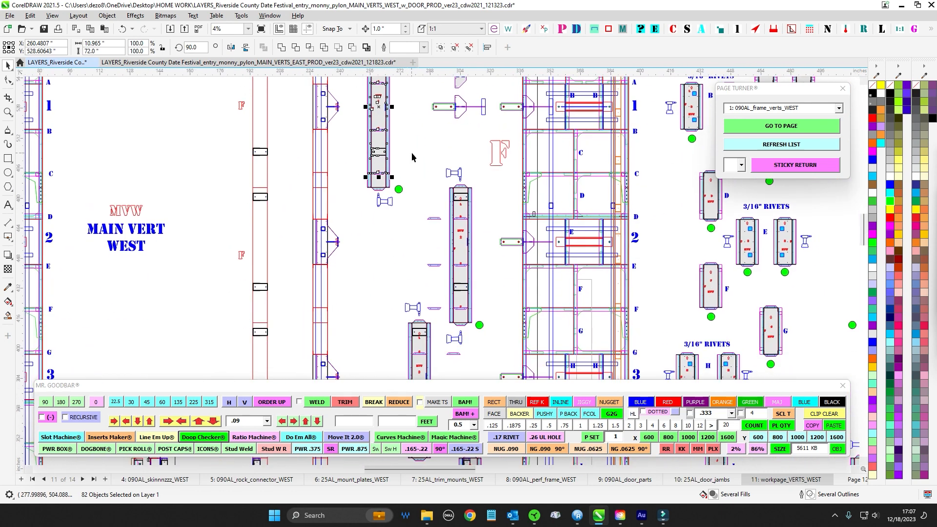
pyautogui.click(394, 172)
# - Select the L edge mount brackets at levels 2 and 3 in turn, and check the vertical sections down to level 4
pyautogui.scroll(-3, 479, 228)
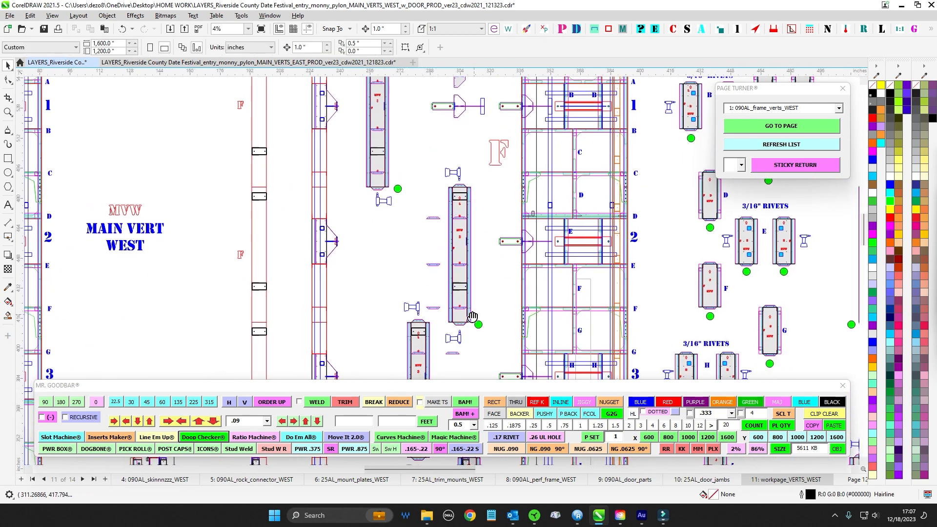
pyautogui.moveTo(443, 154); pyautogui.dragTo(500, 194)
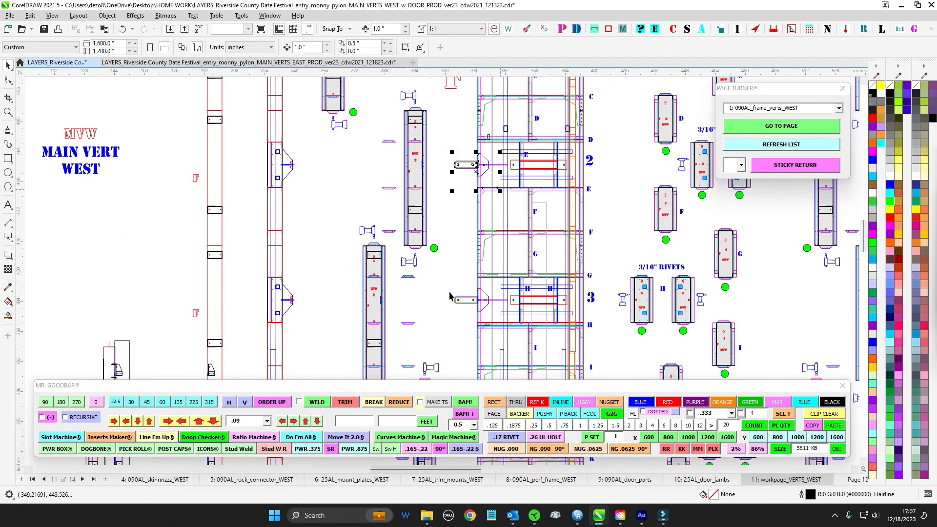
pyautogui.moveTo(441, 283); pyautogui.dragTo(492, 311)
pyautogui.scroll(-2, 460, 246)
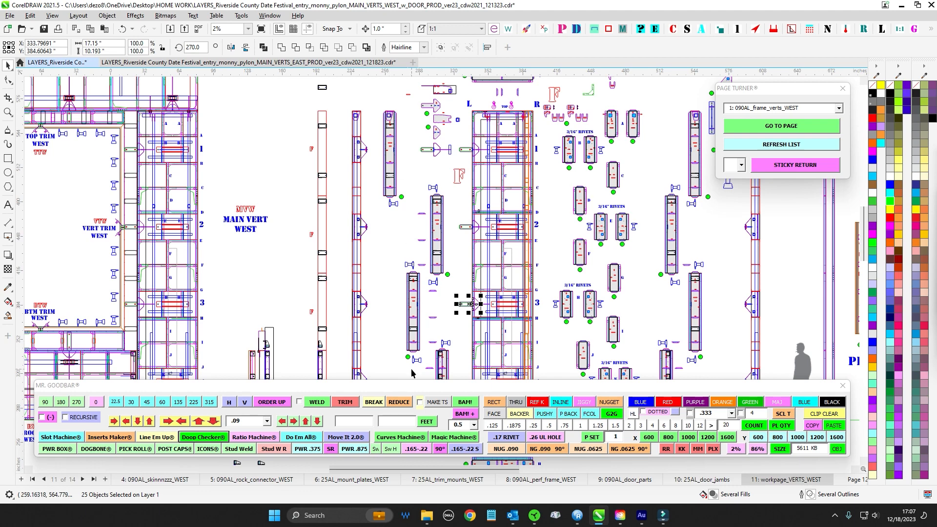
pyautogui.scroll(2, 417, 131)
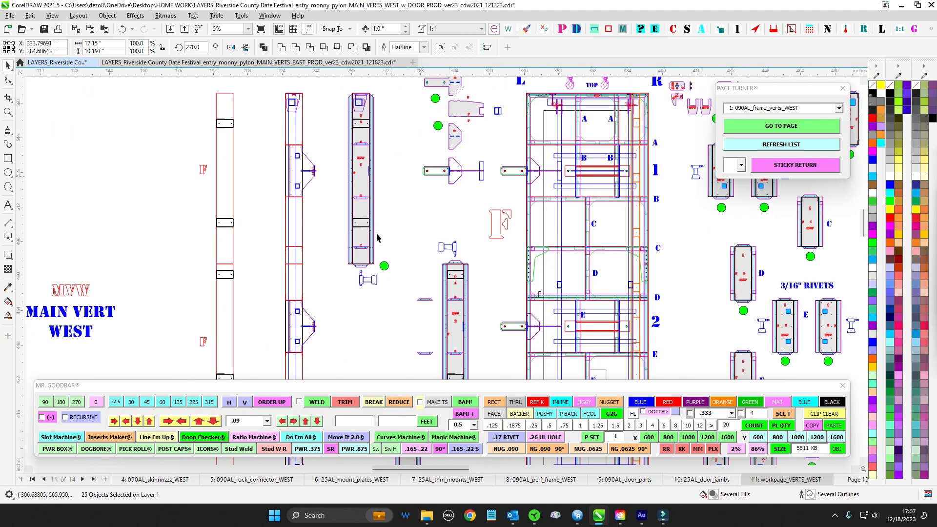
pyautogui.scroll(-2, 399, 320)
pyautogui.moveTo(400, 321); pyautogui.dragTo(406, 140)
pyautogui.moveTo(436, 301); pyautogui.dragTo(370, 187)
pyautogui.scroll(-1, 371, 188)
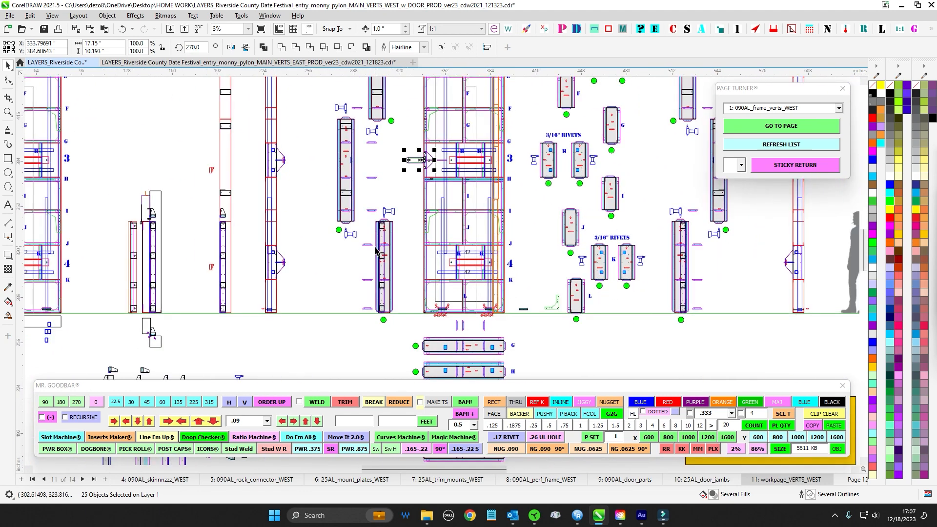
pyautogui.scroll(1, 374, 249)
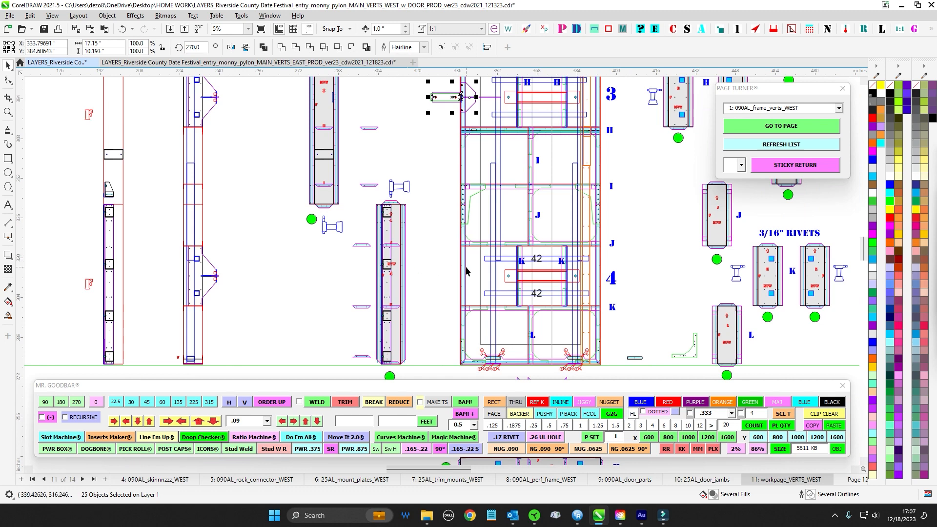
# - Select the thin purple rectangle extending from the level 3 mount bracket, check its fit, and clear the selection
pyautogui.scroll(2, 476, 210)
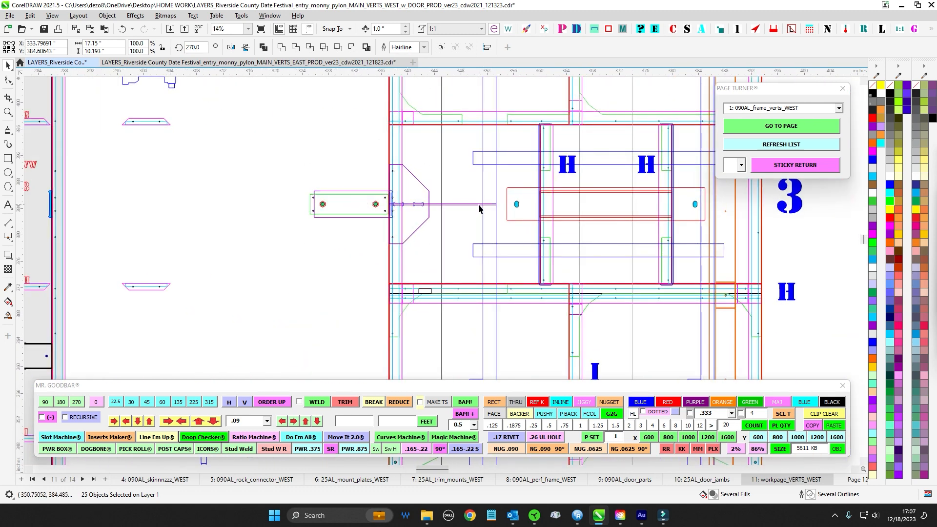
pyautogui.click(479, 205)
pyautogui.scroll(-1, 491, 205)
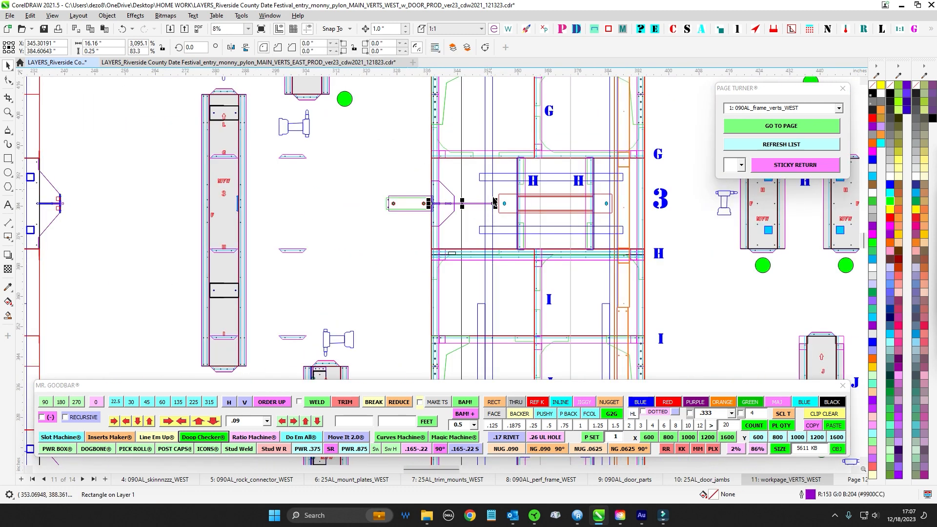
pyautogui.scroll(1, 490, 205)
pyautogui.scroll(-1, 489, 207)
pyautogui.click(408, 163)
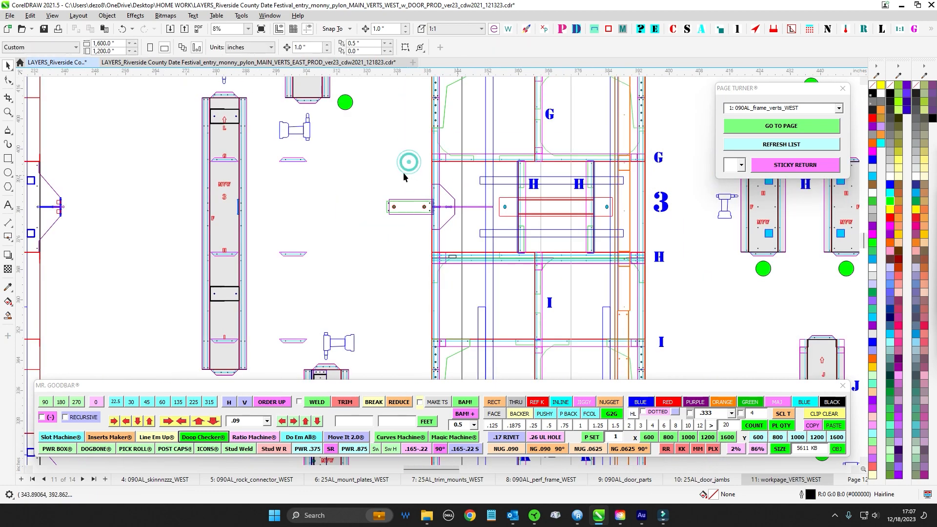
# - Examine the assembled west elevation where the Vert Trim West mounts meet the Main Vert West frame across its levels
pyautogui.scroll(-1, 409, 200)
pyautogui.moveTo(263, 205); pyautogui.dragTo(660, 290)
pyautogui.moveTo(328, 219); pyautogui.dragTo(585, 241)
pyautogui.scroll(-3, 404, 188)
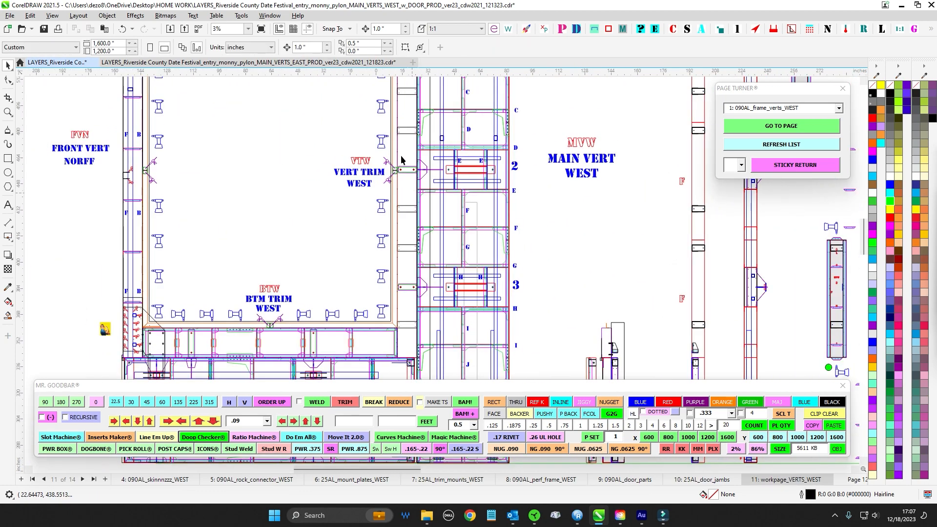
pyautogui.scroll(1, 386, 115)
pyautogui.moveTo(385, 104); pyautogui.dragTo(407, 344)
pyautogui.click(326, 264)
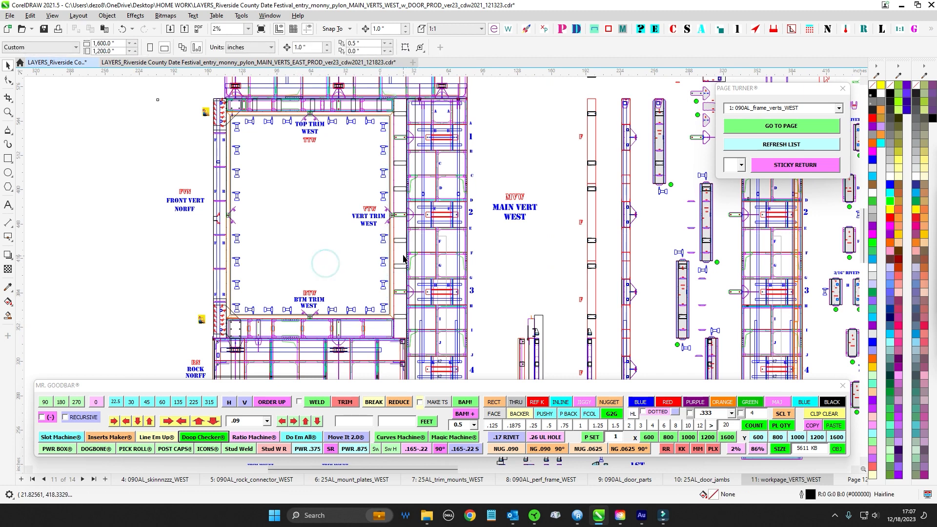
pyautogui.scroll(4, 398, 157)
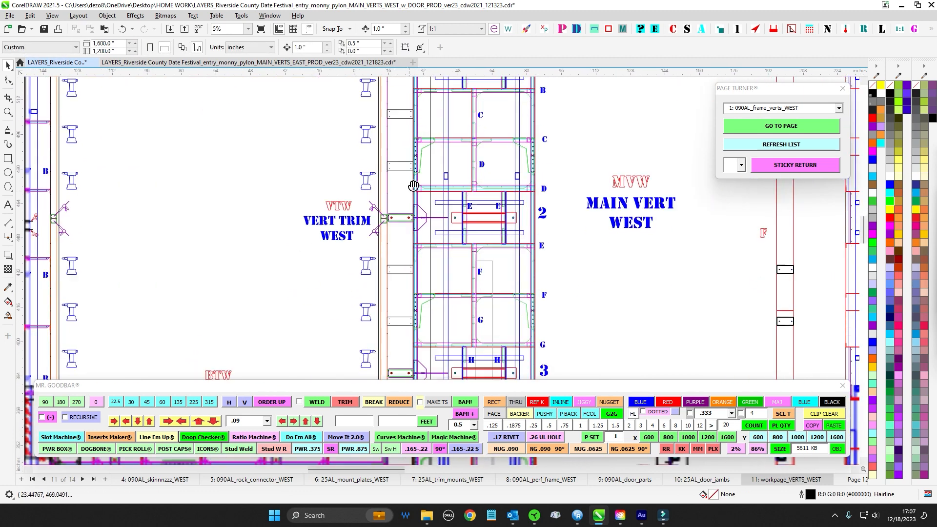
pyautogui.scroll(-3, 406, 190)
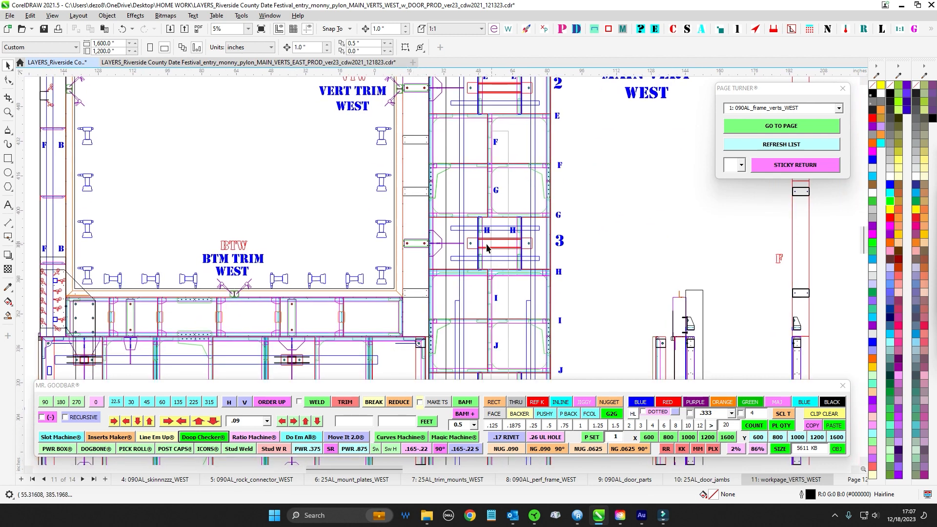
# - Select the level 3 internal members around the H labels in the assembled elevation, and clear the selection
pyautogui.scroll(1, 455, 244)
pyautogui.scroll(1, 504, 241)
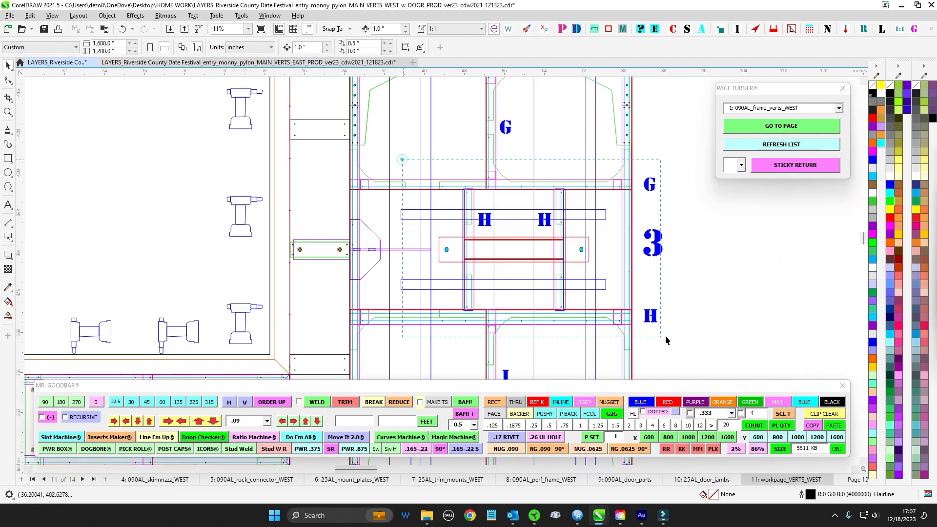
pyautogui.moveTo(665, 335); pyautogui.dragTo(662, 334)
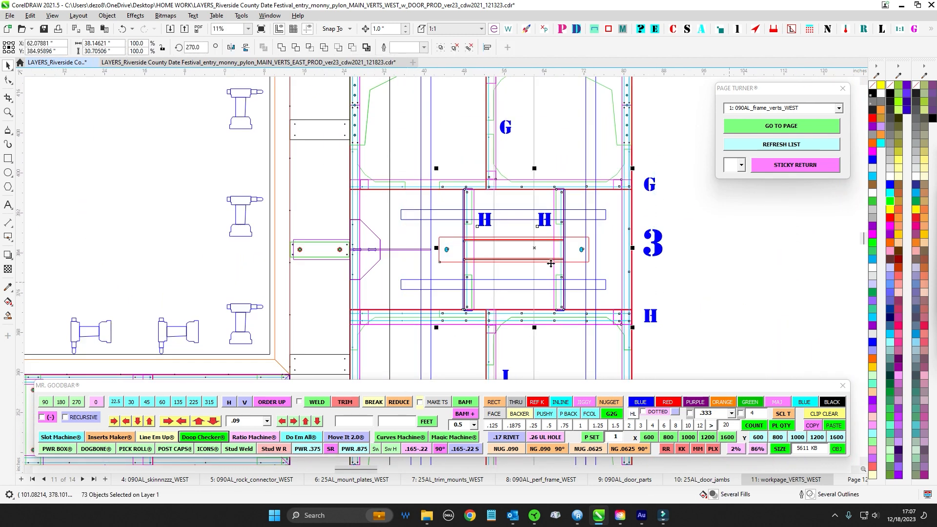
pyautogui.scroll(-2, 675, 267)
pyautogui.scroll(-2, 631, 305)
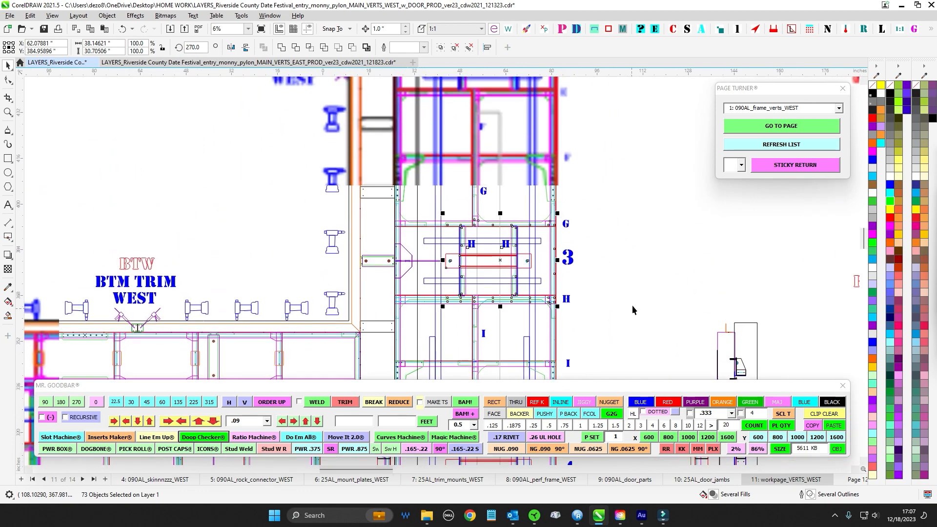
pyautogui.moveTo(661, 272); pyautogui.dragTo(635, 347)
pyautogui.click(631, 217)
# - Select the black connector plate between Vert Trim West and the Main Vert West frame beside bay C
pyautogui.moveTo(632, 217); pyautogui.dragTo(644, 206)
pyautogui.scroll(3, 480, 205)
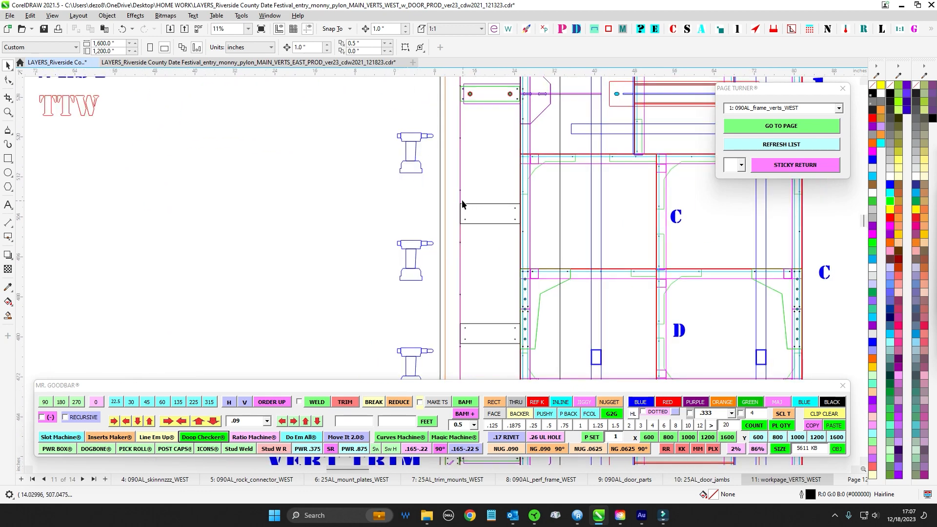
pyautogui.scroll(-3, 538, 238)
pyautogui.moveTo(535, 239); pyautogui.dragTo(496, 212)
pyautogui.moveTo(501, 260); pyautogui.dragTo(468, 240)
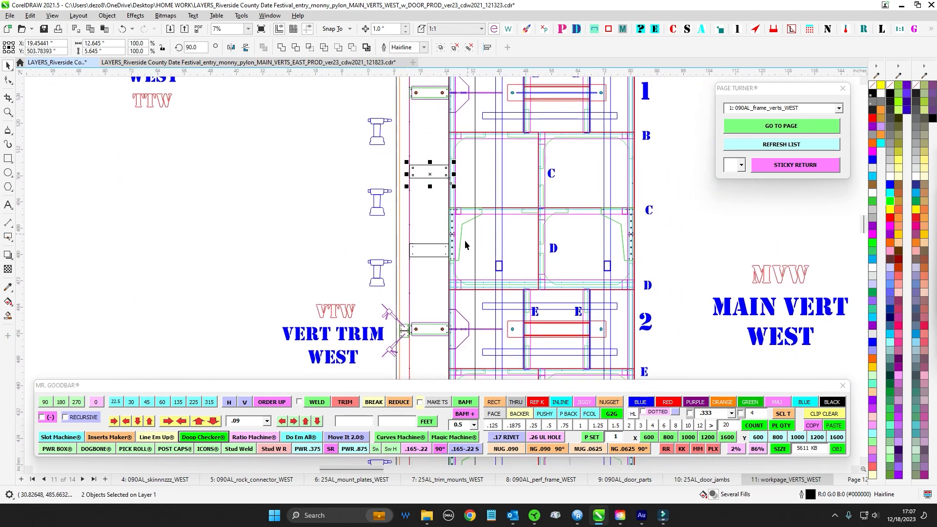
# - Check the remaining connector plates along Vert Trim West down to the bottom trim, and clear the selection
pyautogui.scroll(2, 450, 245)
pyautogui.scroll(-2, 450, 245)
pyautogui.moveTo(472, 289); pyautogui.dragTo(488, 144)
pyautogui.moveTo(470, 265); pyautogui.dragTo(440, 167)
pyautogui.scroll(2, 423, 205)
pyautogui.scroll(-1, 446, 251)
pyautogui.moveTo(465, 297); pyautogui.dragTo(458, 243)
pyautogui.scroll(1, 434, 315)
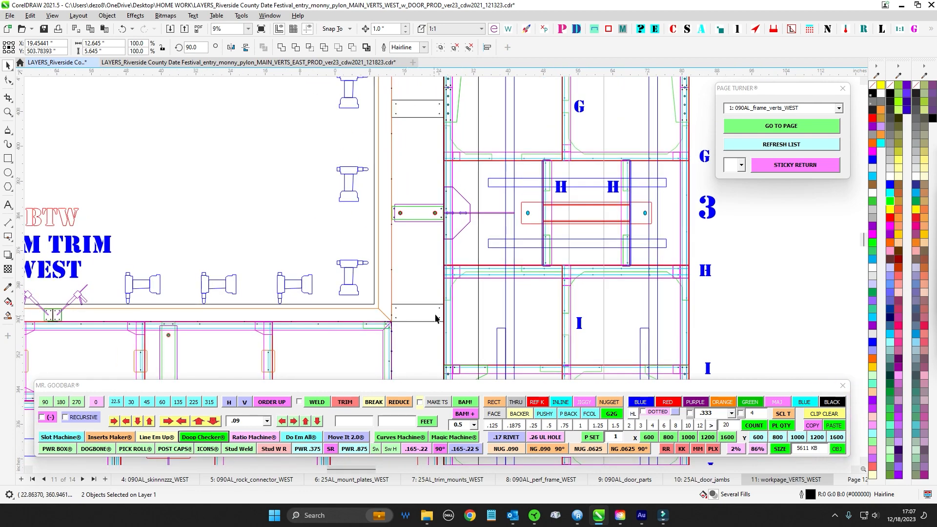
pyautogui.scroll(-1, 443, 315)
pyautogui.scroll(-1, 465, 328)
pyautogui.moveTo(682, 236); pyautogui.dragTo(610, 298)
pyautogui.click(605, 284)
# - Select the black connector plate near the upper end of the MVW 1 section on the L edge
pyautogui.moveTo(527, 188); pyautogui.dragTo(507, 256)
pyautogui.scroll(-2, 522, 218)
pyautogui.moveTo(522, 217); pyautogui.dragTo(500, 213)
pyautogui.scroll(2, 409, 160)
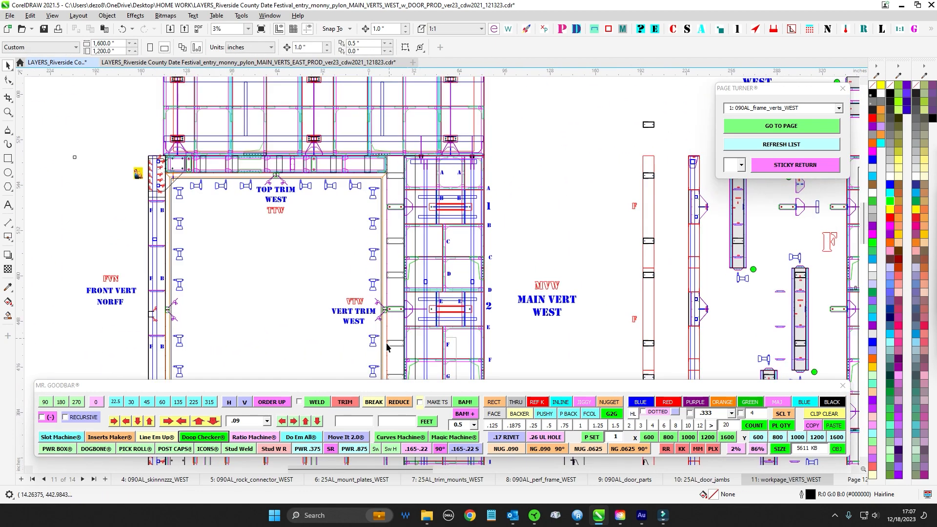
pyautogui.moveTo(697, 176); pyautogui.dragTo(426, 162)
pyautogui.scroll(3, 444, 164)
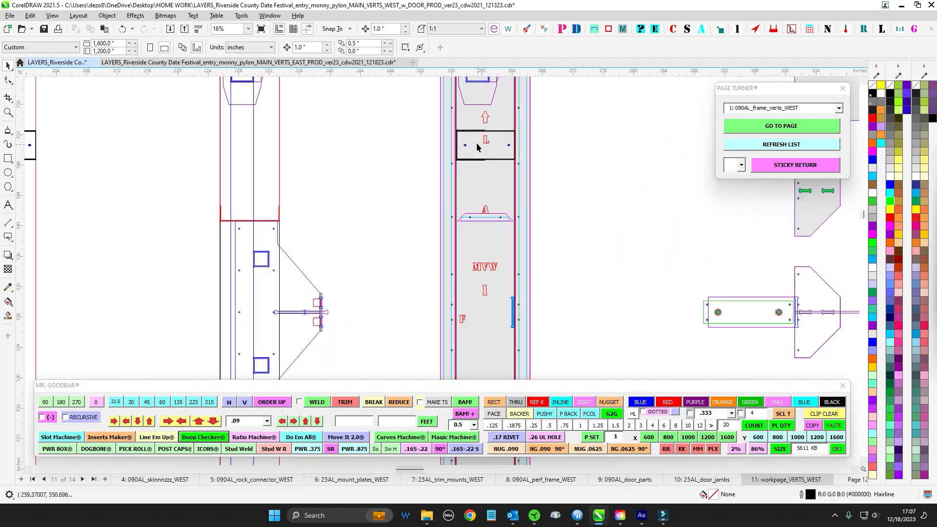
pyautogui.scroll(-1, 479, 148)
pyautogui.moveTo(522, 195); pyautogui.dragTo(500, 178)
pyautogui.scroll(2, 470, 124)
pyautogui.scroll(-3, 525, 164)
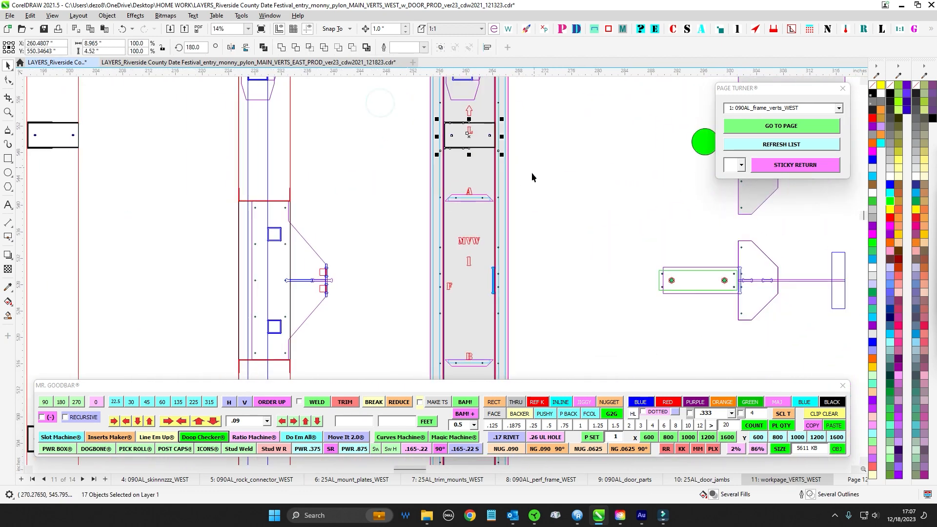
# - Select the matching connector plate at the upper corner of the trim in the assembled west elevation
pyautogui.moveTo(425, 176); pyautogui.dragTo(920, 214)
pyautogui.scroll(1, 326, 206)
pyautogui.moveTo(371, 217); pyautogui.dragTo(675, 225)
pyautogui.scroll(1, 280, 190)
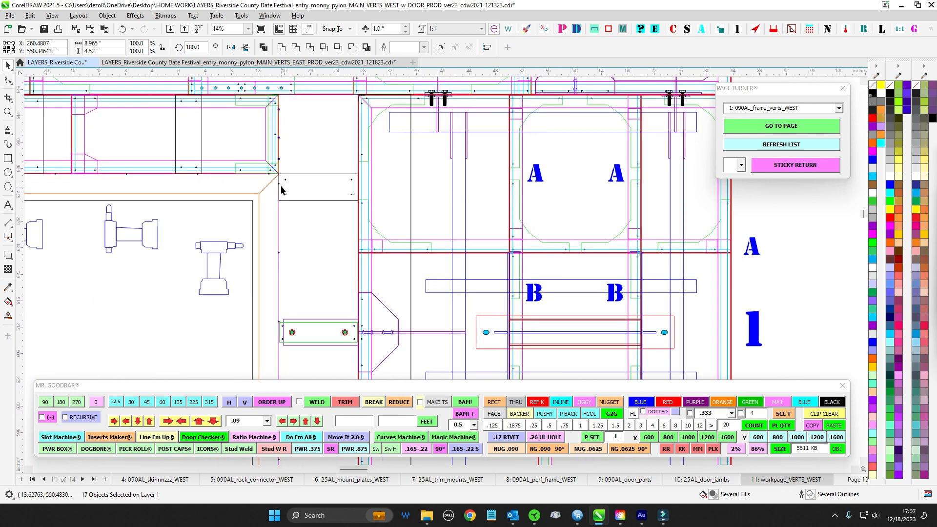
pyautogui.click(250, 154)
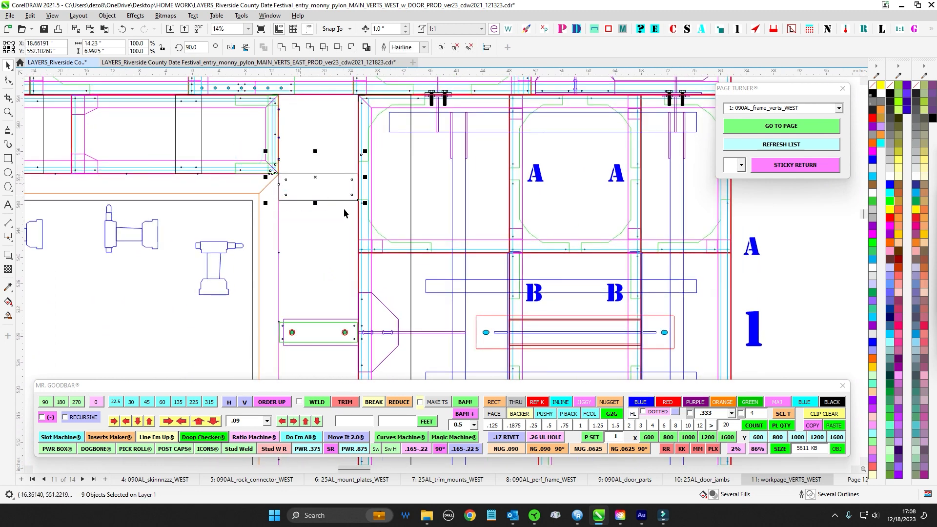
# - Examine the connector plates on the L edge sections from level 1 down to level 4, and clear the selection
pyautogui.scroll(-3, 345, 214)
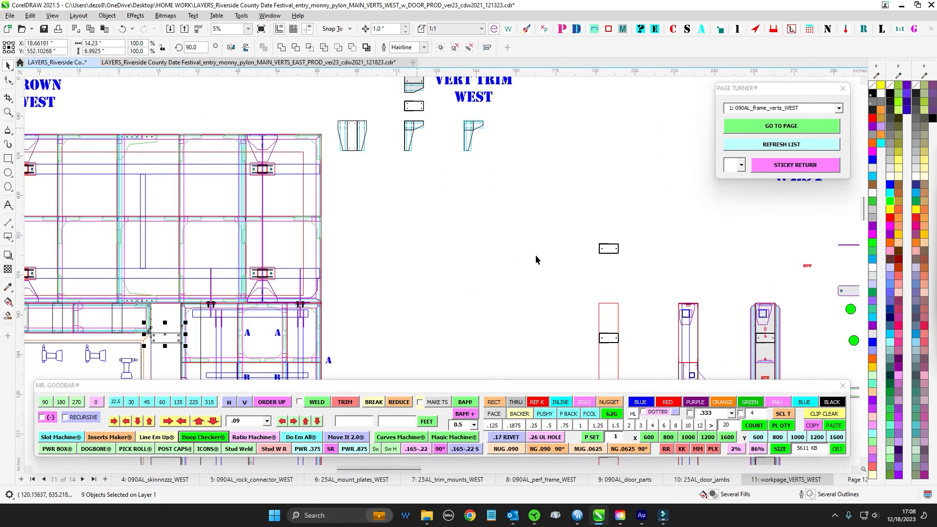
pyautogui.moveTo(805, 368); pyautogui.dragTo(569, 180)
pyautogui.scroll(2, 570, 180)
pyautogui.moveTo(583, 285); pyautogui.dragTo(504, 177)
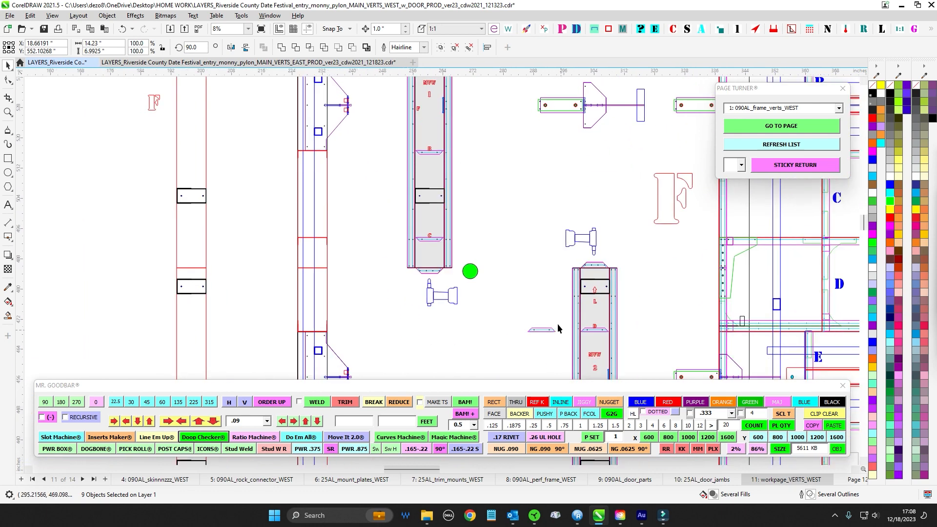
pyautogui.moveTo(558, 328); pyautogui.dragTo(507, 181)
pyautogui.scroll(-1, 573, 327)
pyautogui.moveTo(580, 317); pyautogui.dragTo(508, 177)
pyautogui.moveTo(496, 322); pyautogui.dragTo(504, 206)
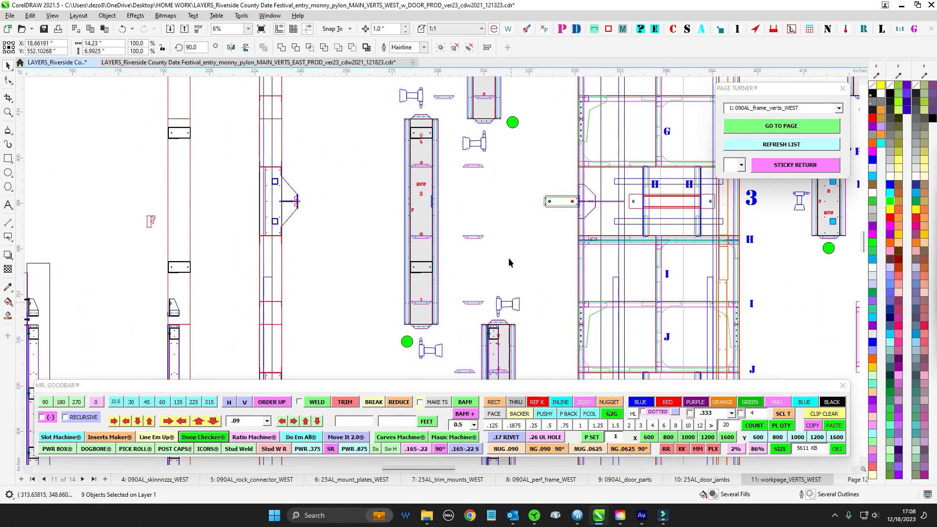
pyautogui.moveTo(556, 370); pyautogui.dragTo(543, 173)
pyautogui.moveTo(540, 215); pyautogui.dragTo(479, 345)
pyautogui.click(487, 239)
pyautogui.scroll(-1, 479, 220)
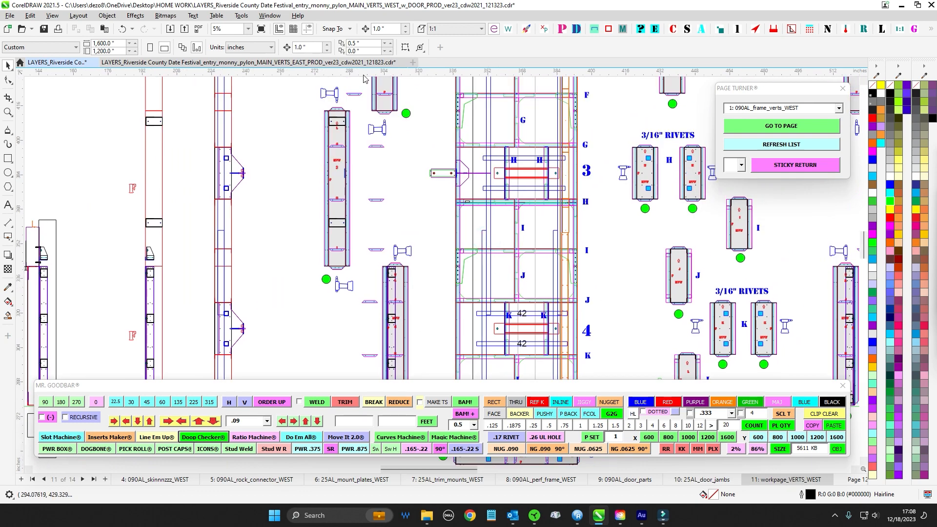
# - Select the connector plate and bracket assembly on the L edge at level 3 of the Main Vert West frame, and clear the selection
pyautogui.scroll(2, 461, 158)
pyautogui.moveTo(401, 154); pyautogui.dragTo(541, 215)
pyautogui.scroll(-2, 474, 211)
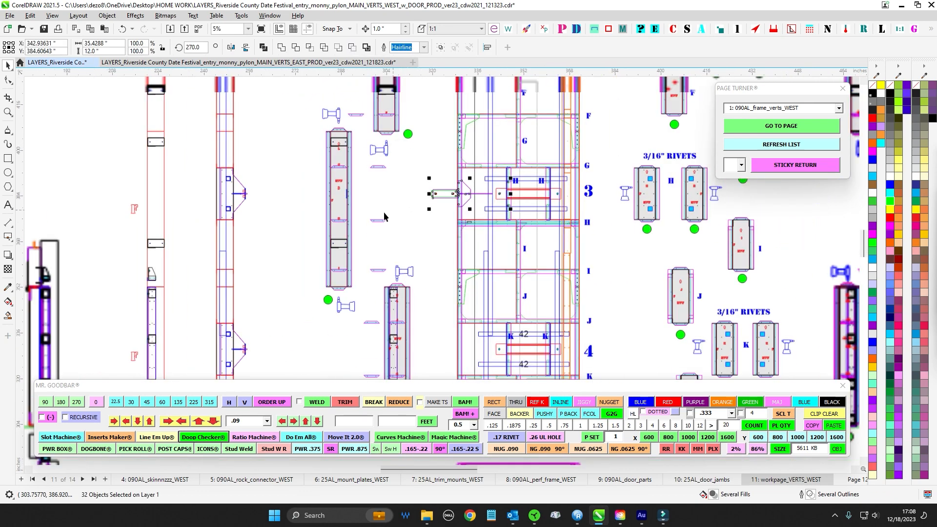
pyautogui.scroll(-2, 612, 203)
pyautogui.moveTo(600, 307); pyautogui.dragTo(444, 258)
pyautogui.click(445, 260)
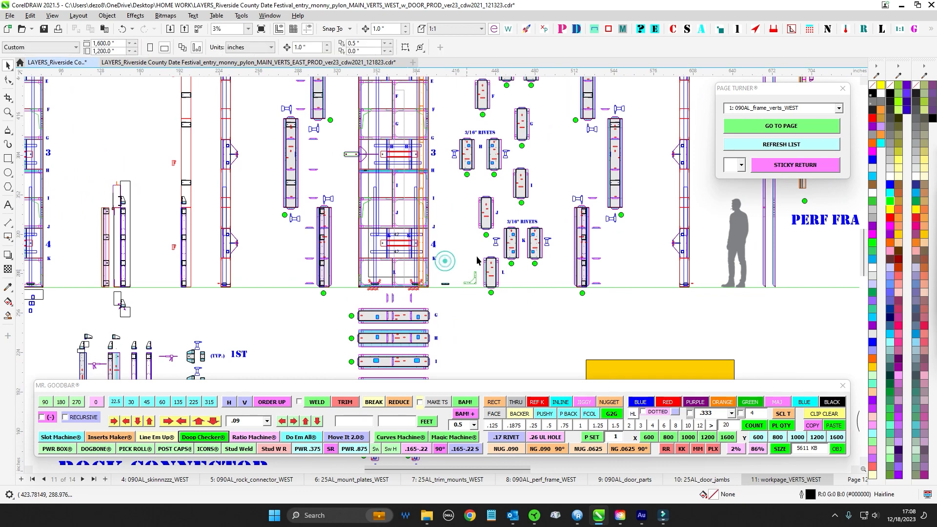
# - Check the angled brackets and mounting plates beside the level 1 side section near the 3/16" rivets label, selecting the group
pyautogui.moveTo(584, 162); pyautogui.dragTo(518, 331)
pyautogui.moveTo(578, 93); pyautogui.dragTo(533, 177)
pyautogui.scroll(2, 533, 177)
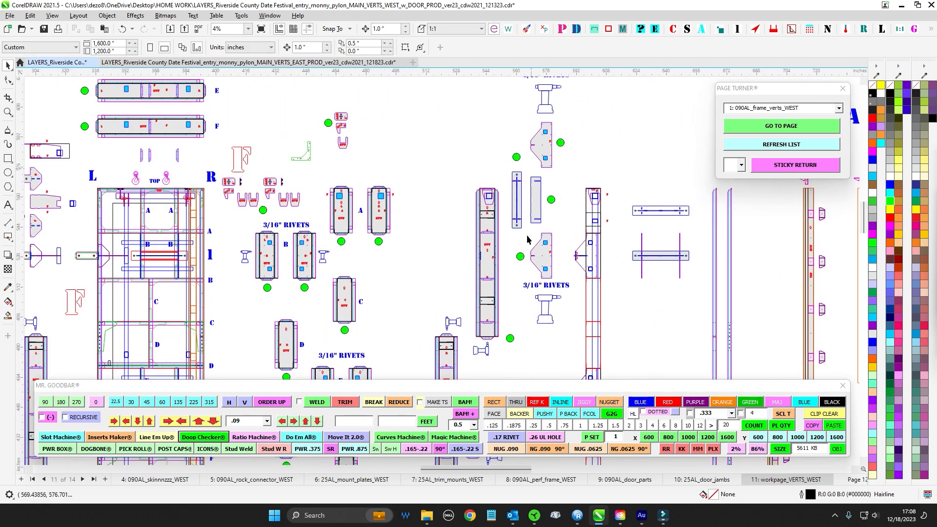
pyautogui.scroll(1, 532, 224)
pyautogui.scroll(-2, 535, 222)
pyautogui.scroll(5, 522, 163)
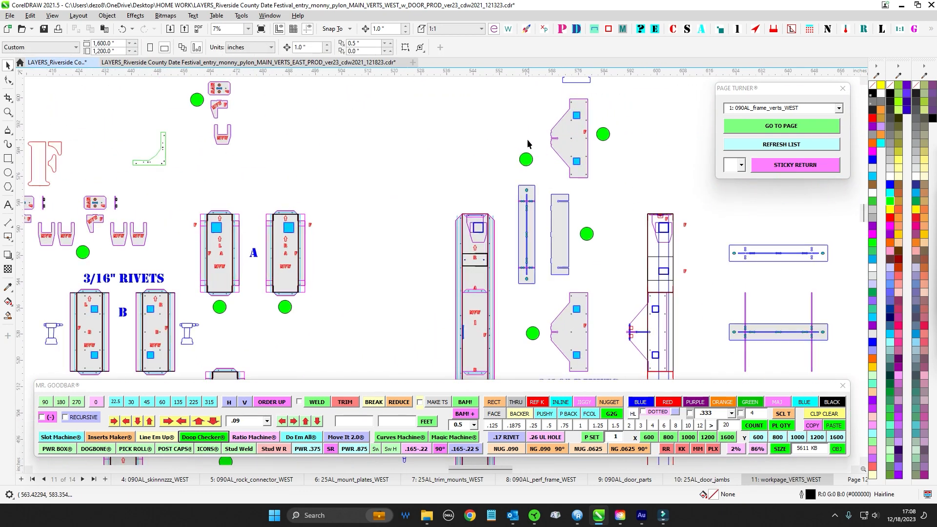
pyautogui.moveTo(602, 346); pyautogui.dragTo(603, 347)
pyautogui.scroll(-4, 610, 307)
pyautogui.moveTo(472, 324); pyautogui.dragTo(662, 186)
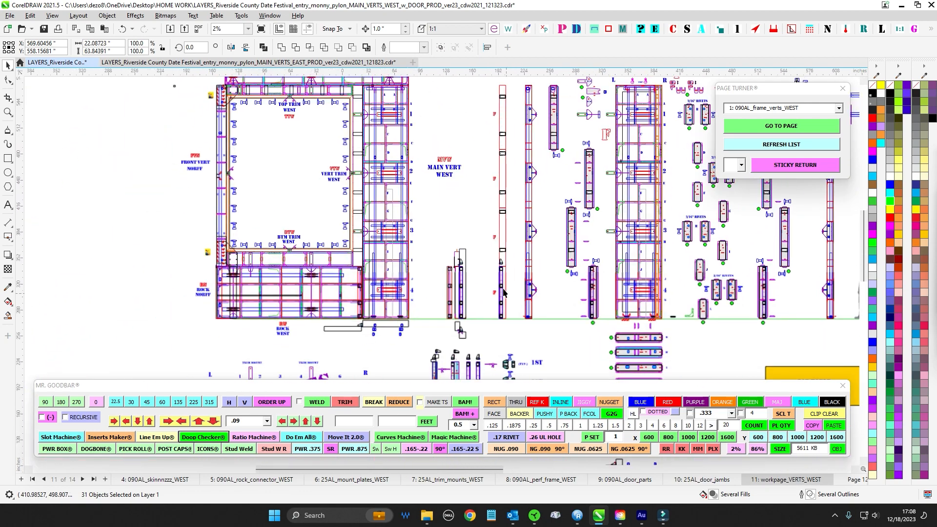
# - Examine the Rock West section of the assembled elevation and where it meets the bottom trim and main vert
pyautogui.moveTo(400, 312); pyautogui.dragTo(502, 213)
pyautogui.scroll(1, 598, 233)
pyautogui.scroll(1, 732, 260)
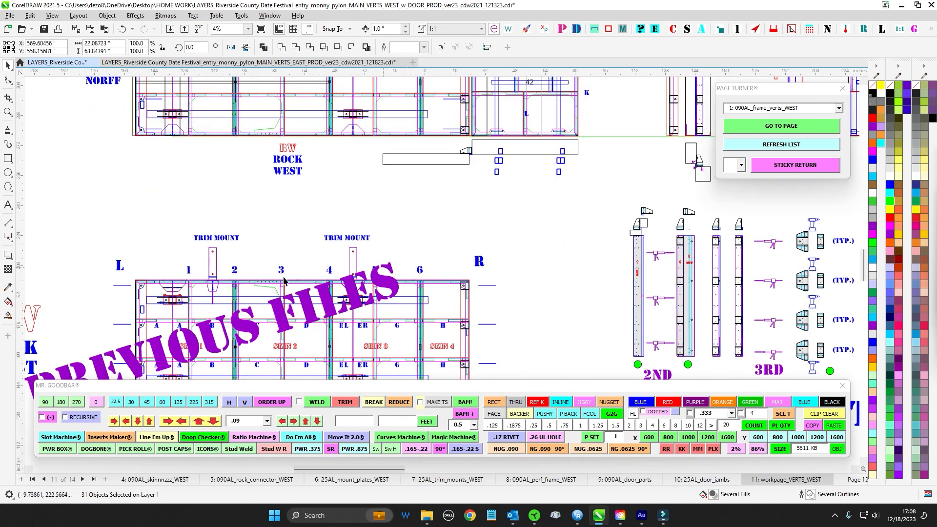
pyautogui.moveTo(284, 278); pyautogui.dragTo(454, 237)
pyautogui.scroll(1, 453, 236)
pyautogui.scroll(-3, 279, 280)
pyautogui.moveTo(337, 214); pyautogui.dragTo(312, 294)
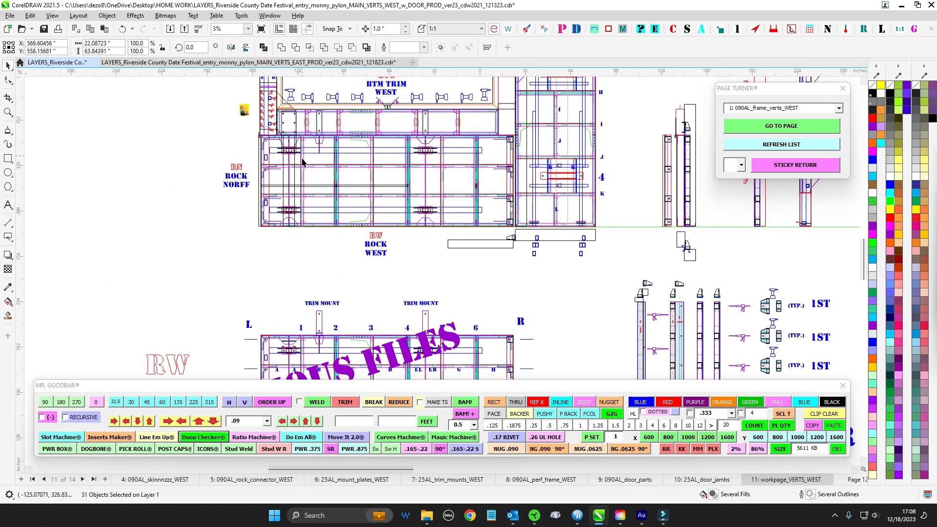
pyautogui.moveTo(566, 136); pyautogui.dragTo(391, 262)
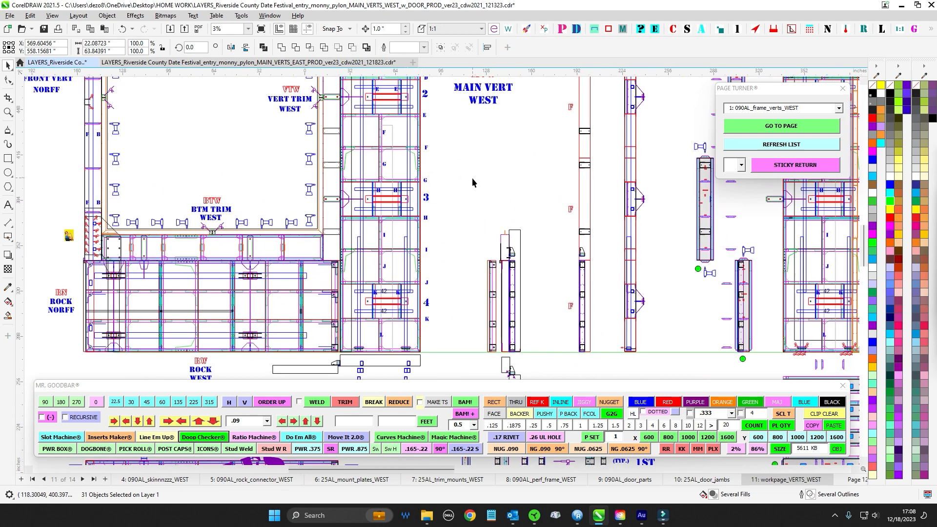
# - Examine the Main Vert West frame in the assembled elevation from the top trim down to level 4
pyautogui.scroll(-1, 473, 177)
pyautogui.moveTo(461, 211); pyautogui.dragTo(439, 252)
pyautogui.moveTo(445, 187); pyautogui.dragTo(480, 235)
pyautogui.moveTo(488, 138); pyautogui.dragTo(408, 159)
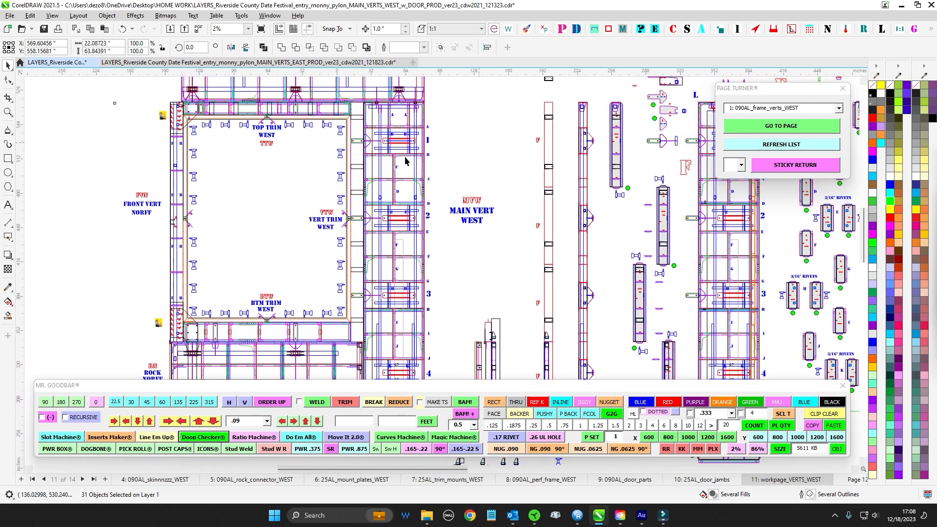
pyautogui.scroll(-1, 418, 166)
pyautogui.moveTo(422, 194); pyautogui.dragTo(433, 106)
pyautogui.scroll(1, 390, 128)
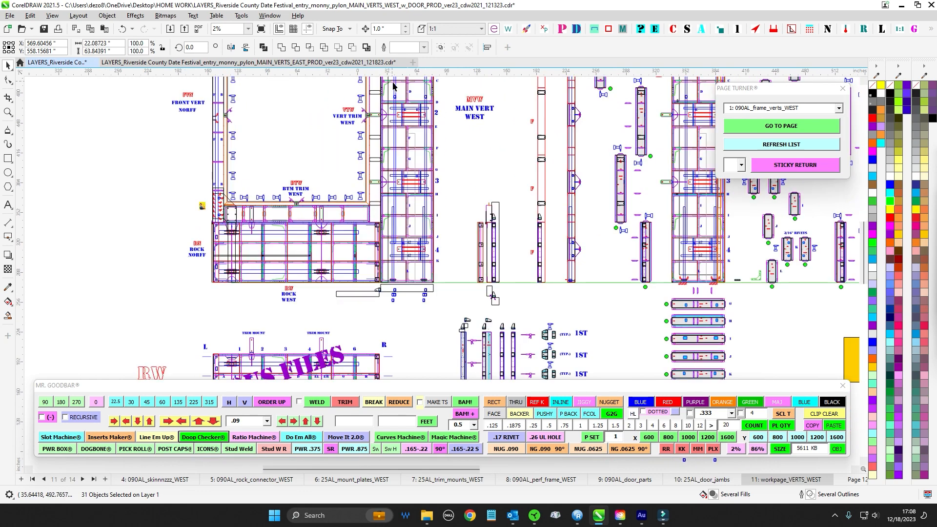
pyautogui.scroll(-1, 426, 242)
pyautogui.scroll(2, 426, 241)
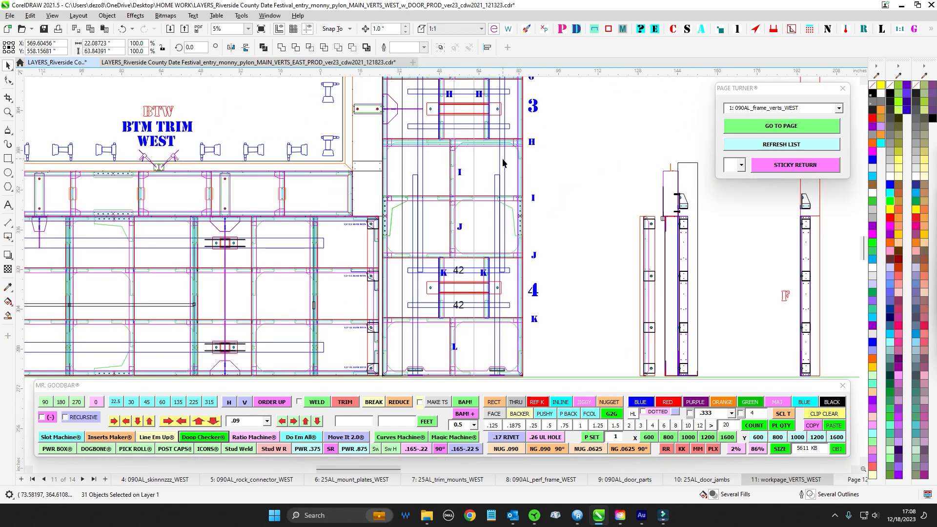
# - Check the long vertical tube inside the assembled Main Vert West frame and the shorter tube at its lower end, selecting each
pyautogui.click(505, 157)
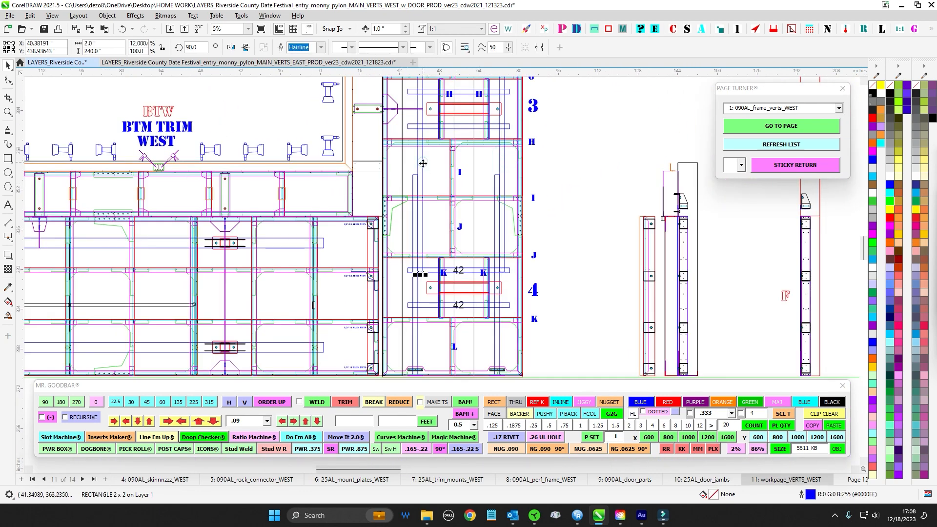
pyautogui.scroll(-2, 527, 153)
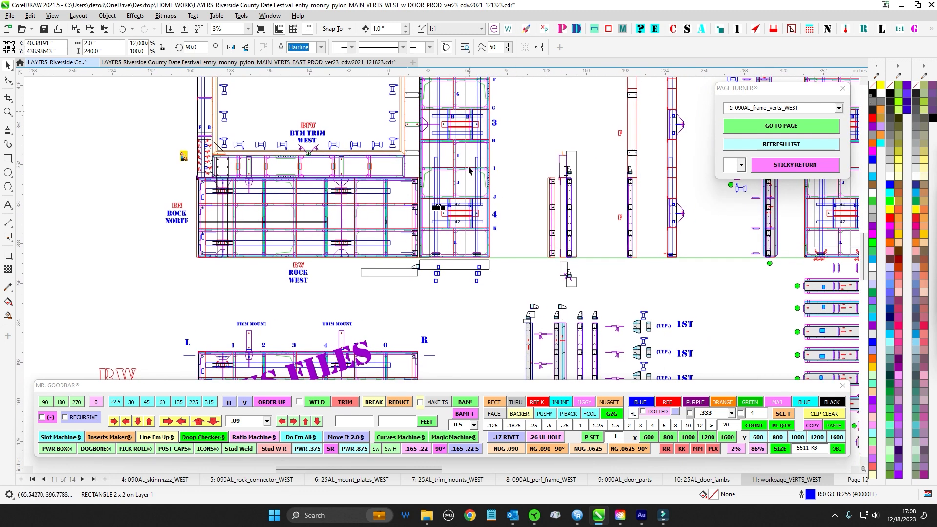
pyautogui.scroll(3, 486, 191)
pyautogui.moveTo(543, 271); pyautogui.dragTo(430, 243)
pyautogui.click(278, 203)
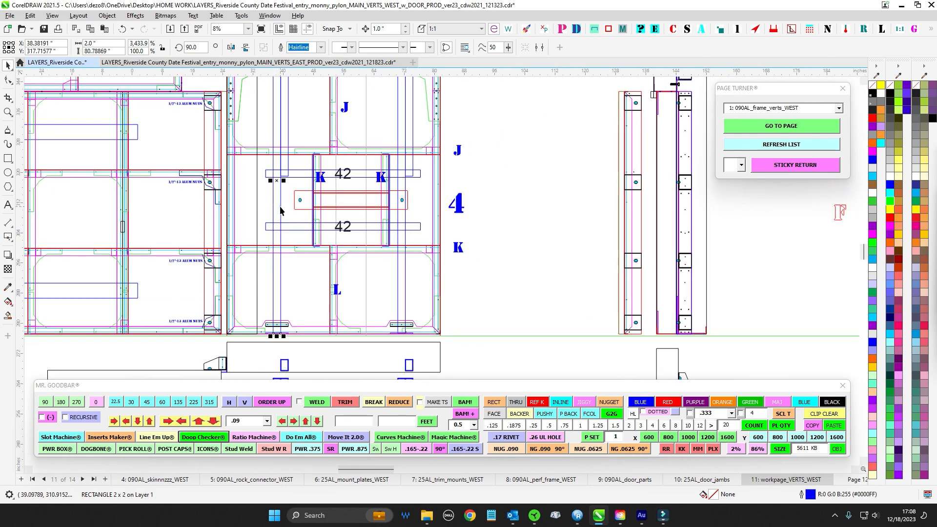
pyautogui.scroll(-1, 311, 282)
pyautogui.scroll(-1, 311, 283)
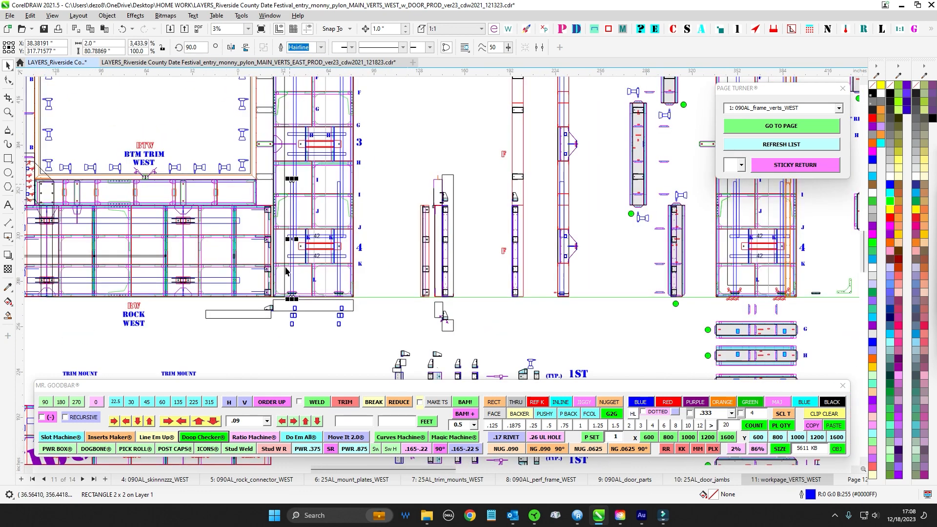
pyautogui.scroll(2, 287, 271)
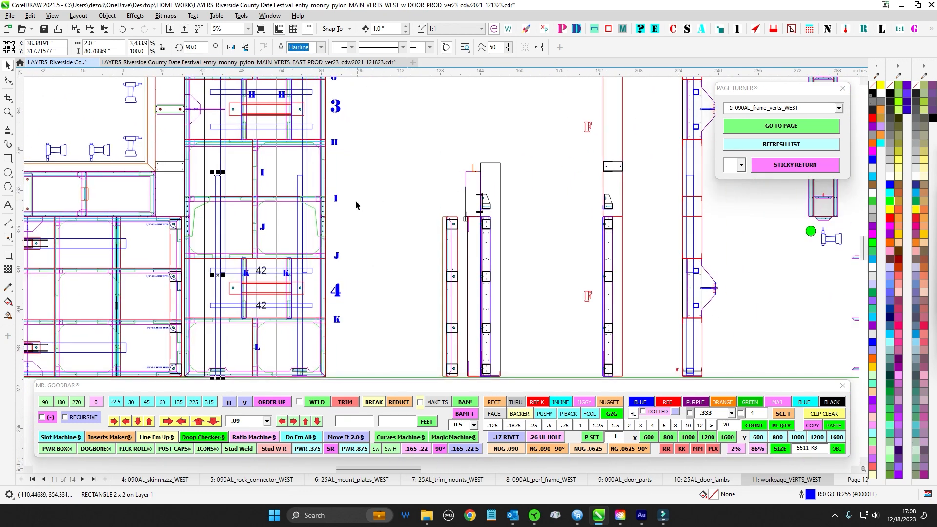
pyautogui.scroll(-2, 326, 256)
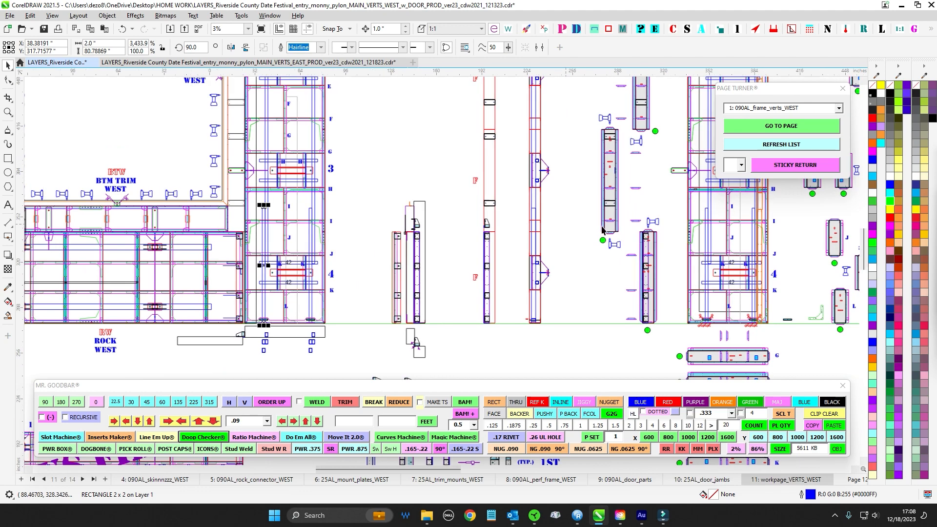
# - Examine the tube cutouts in the horizontal plates from G down to the bottom plate
pyautogui.moveTo(612, 223); pyautogui.dragTo(404, 101)
pyautogui.scroll(3, 569, 271)
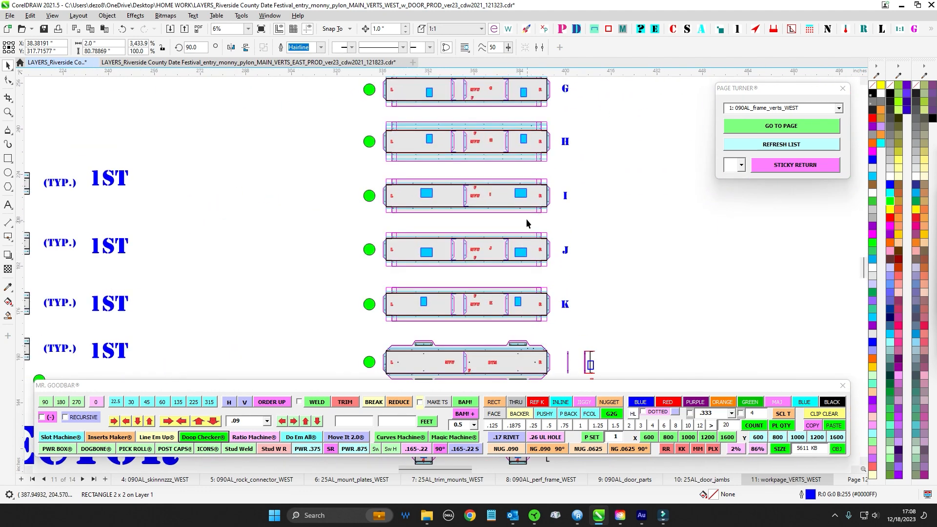
pyautogui.scroll(2, 368, 283)
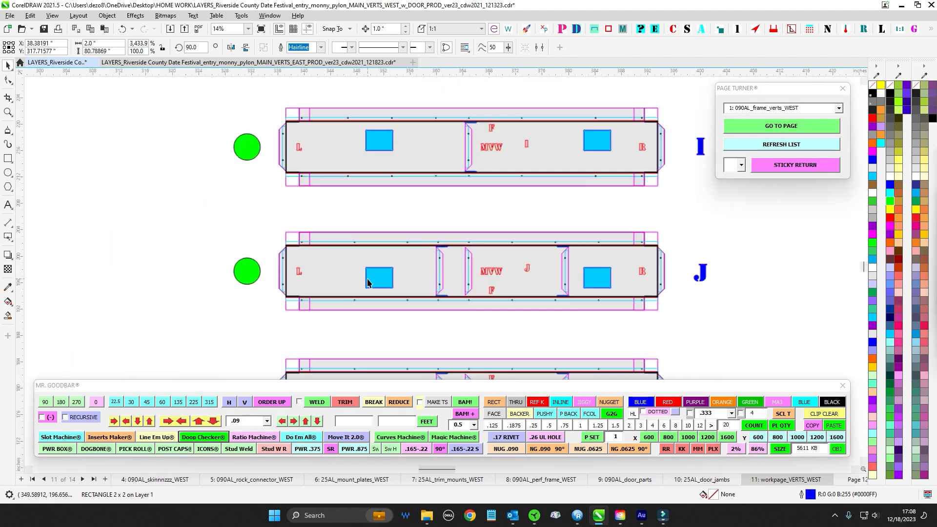
pyautogui.scroll(-2, 374, 296)
pyautogui.moveTo(388, 320); pyautogui.dragTo(401, 199)
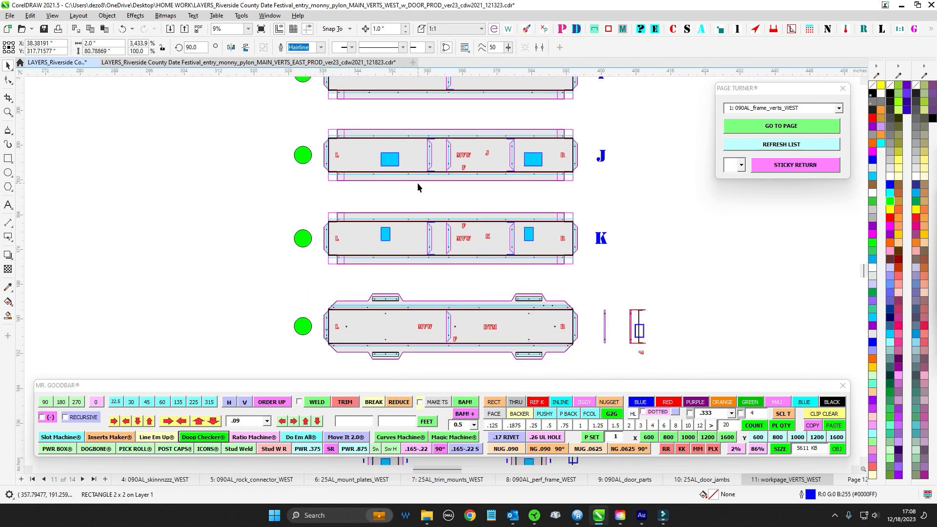
pyautogui.moveTo(421, 95); pyautogui.dragTo(432, 188)
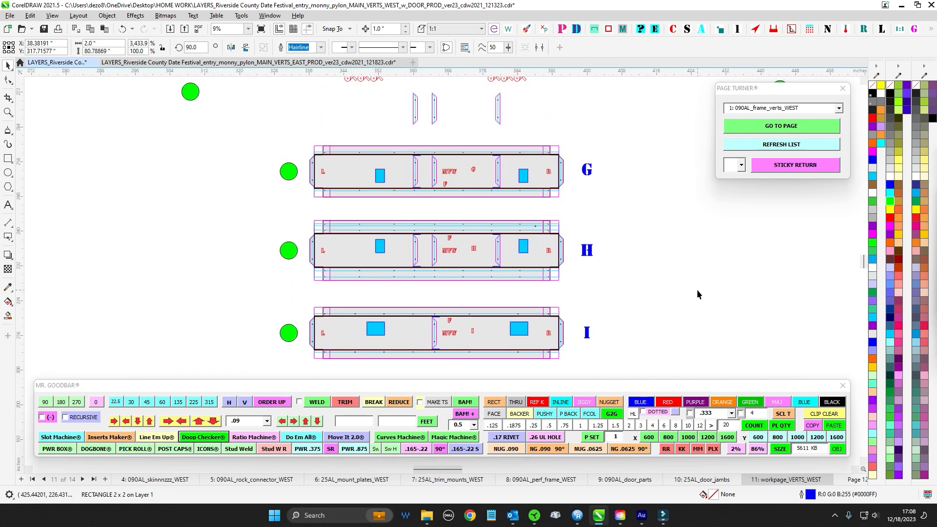
# - Select the parts of horizontal plates I and J, select those of plate K, and clear the selection
pyautogui.scroll(-2, 697, 289)
pyautogui.moveTo(278, 274); pyautogui.dragTo(549, 131)
pyautogui.scroll(-1, 646, 247)
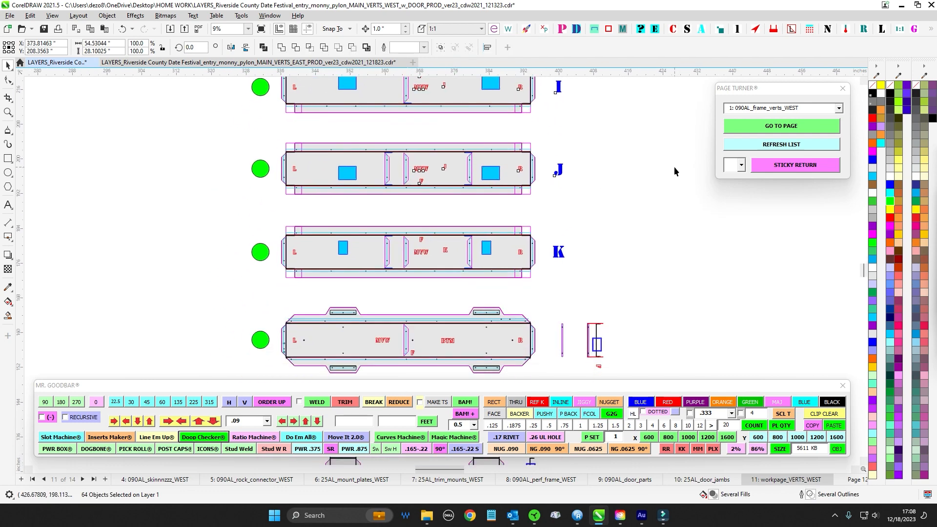
pyautogui.click(674, 166)
pyautogui.moveTo(556, 207); pyautogui.dragTo(325, 292)
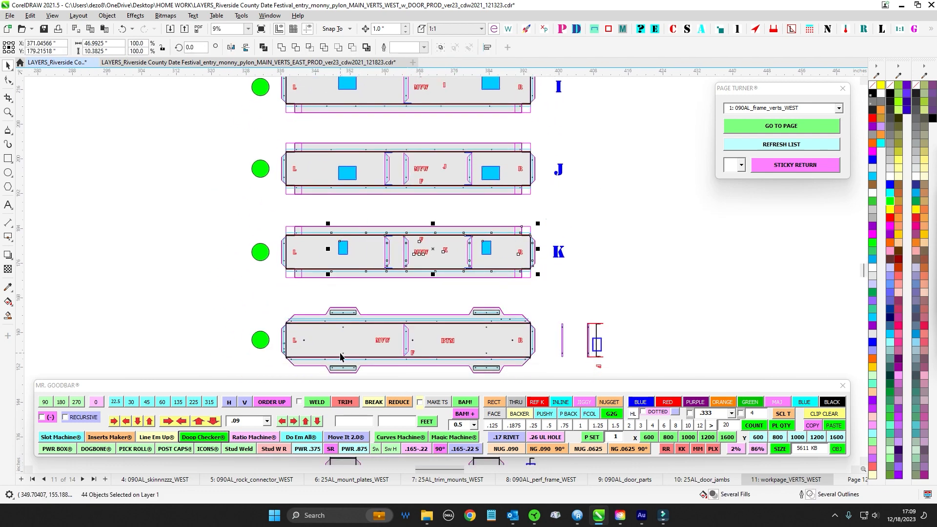
pyautogui.scroll(-5, 653, 221)
pyautogui.click(565, 342)
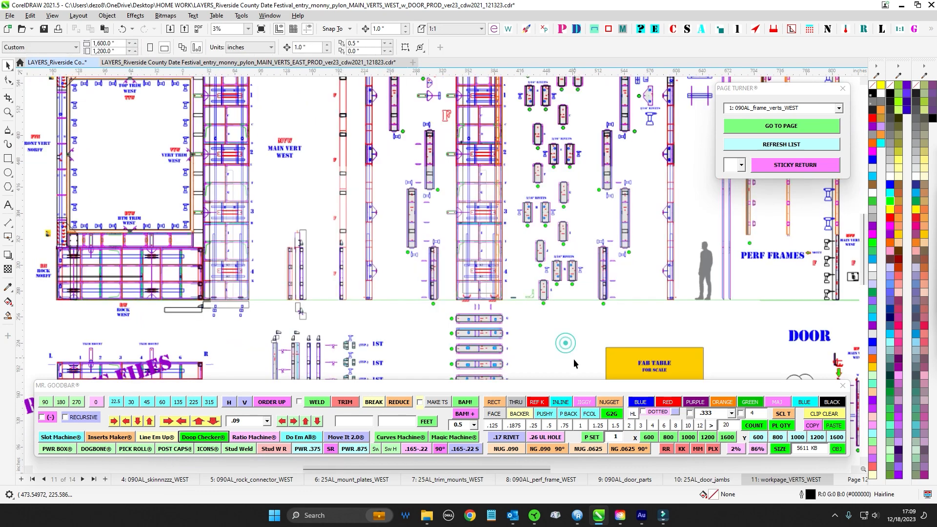
# - Review the aluminum tube cut list in the "EDGRRRRR LOOKIE LOOKIE..." box, covering the rectangular and square tube sizes
pyautogui.moveTo(574, 363); pyautogui.dragTo(575, 224)
pyautogui.scroll(-1, 575, 224)
pyautogui.moveTo(745, 289); pyautogui.dragTo(745, 327)
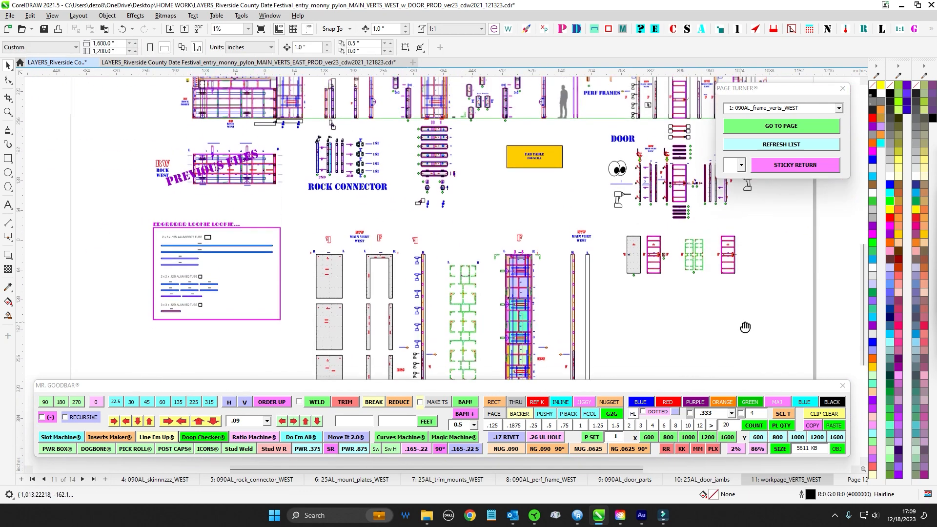
pyautogui.scroll(3, 180, 263)
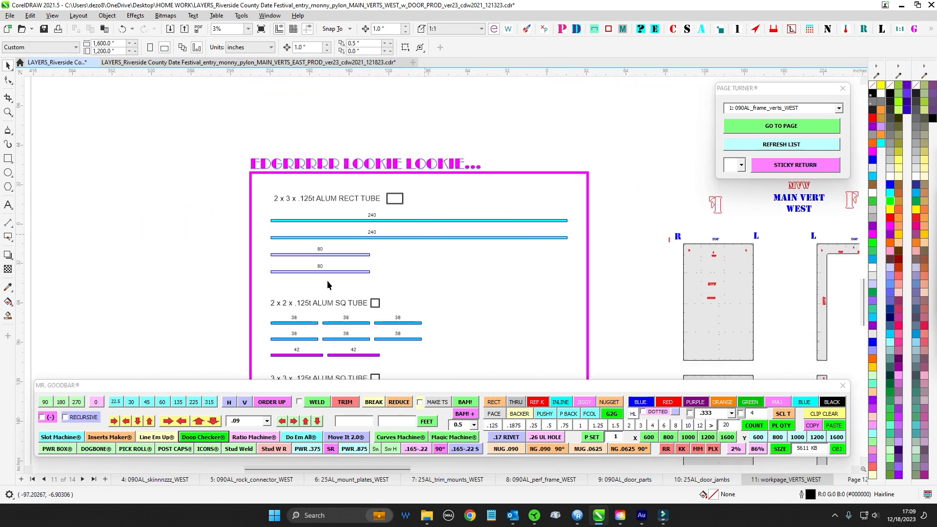
pyautogui.moveTo(374, 317); pyautogui.dragTo(366, 228)
pyautogui.scroll(2, 280, 234)
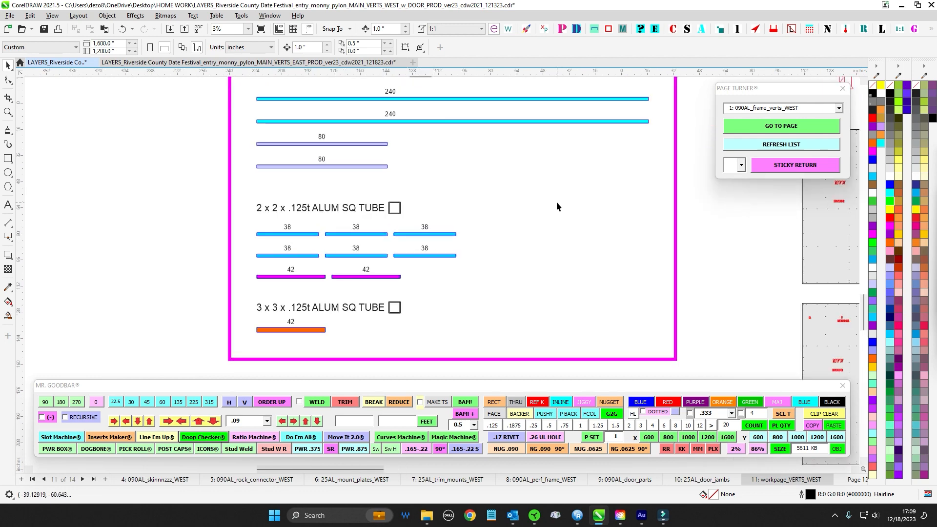
pyautogui.scroll(-2, 551, 205)
pyautogui.scroll(1, 355, 317)
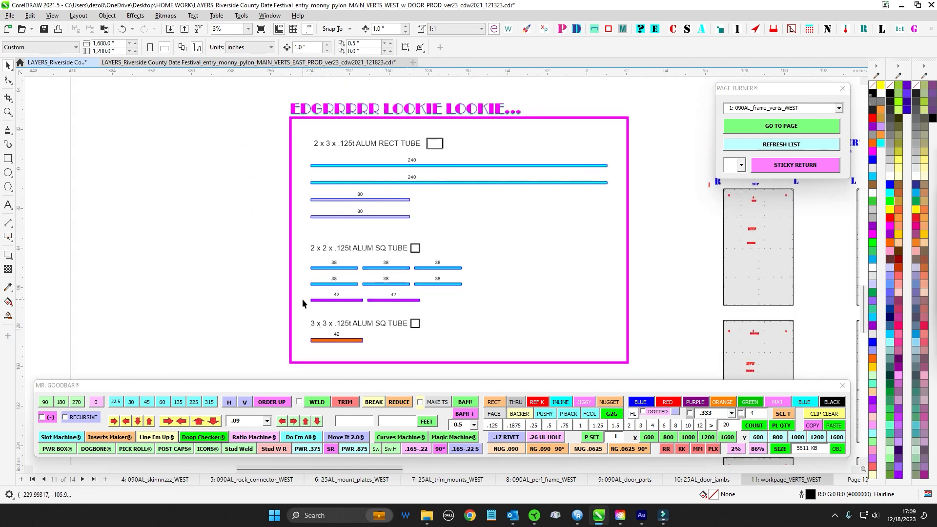
# - Select the two 42-inch pieces under 2 x 2 x .125t ALUM SQ TUBE in the cut list
pyautogui.moveTo(297, 297); pyautogui.dragTo(448, 315)
pyautogui.scroll(1, 359, 299)
pyautogui.scroll(-2, 358, 299)
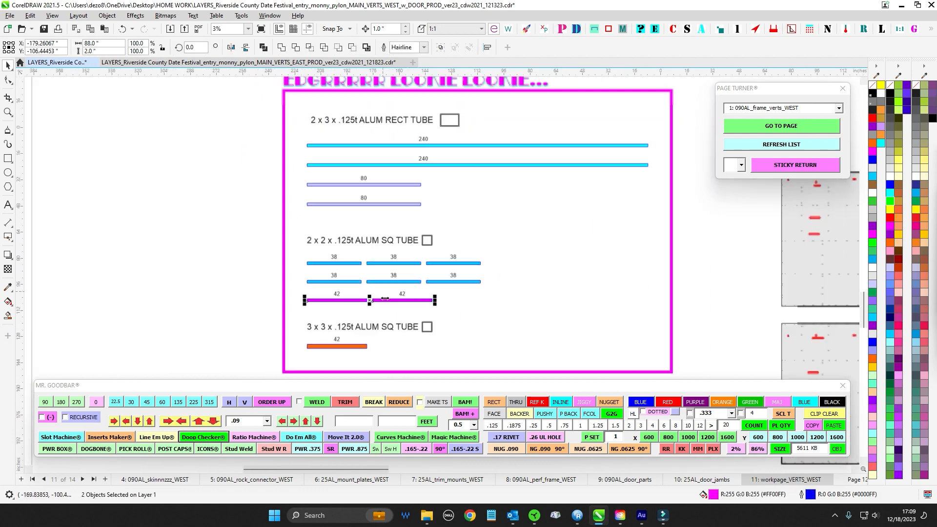
# - Select the two horizontal 42-inch tubes and the parts between them at level 4 of the Main Vert West frame, and clear the selection
pyautogui.scroll(4, 566, 268)
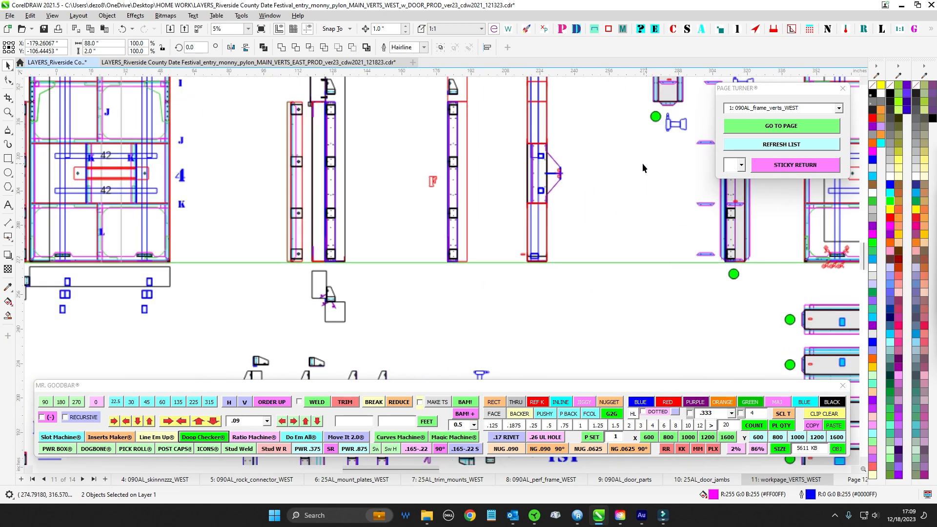
pyautogui.moveTo(235, 231); pyautogui.dragTo(537, 209)
pyautogui.scroll(1, 432, 170)
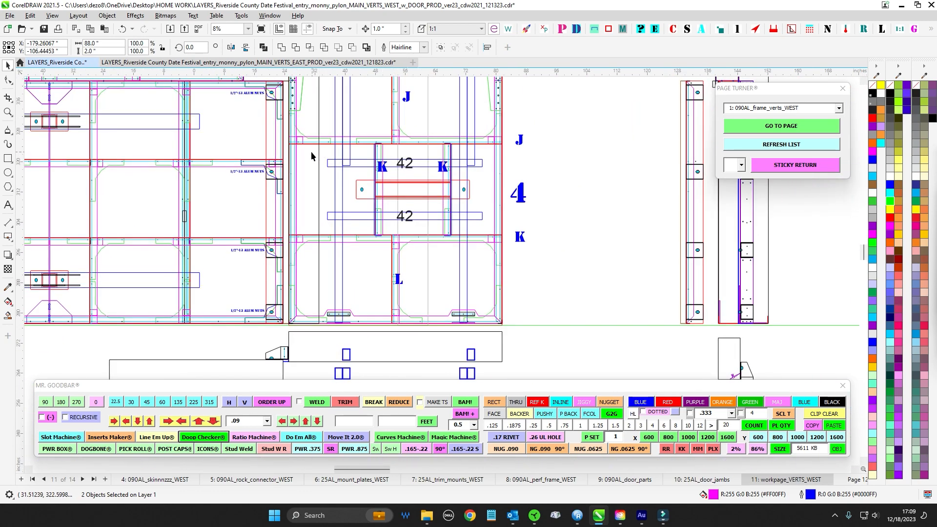
pyautogui.moveTo(298, 141); pyautogui.dragTo(492, 233)
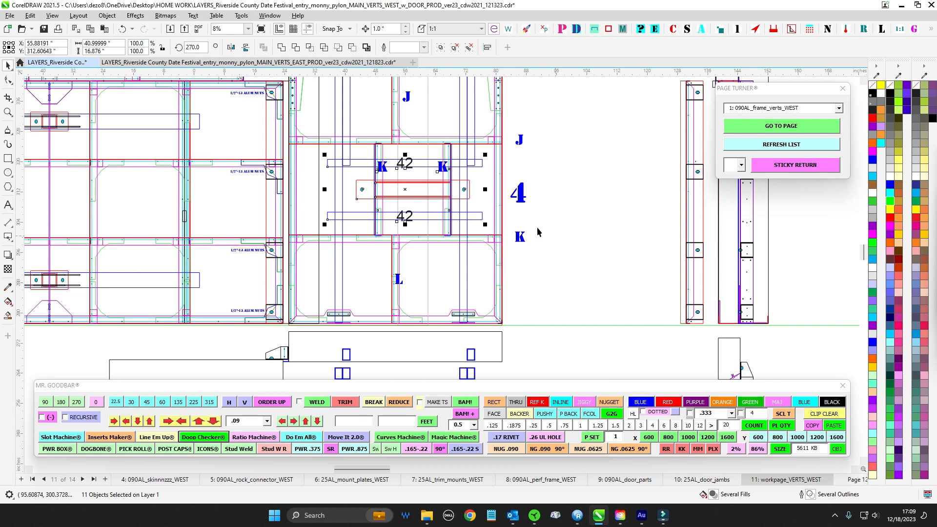
pyautogui.click(545, 147)
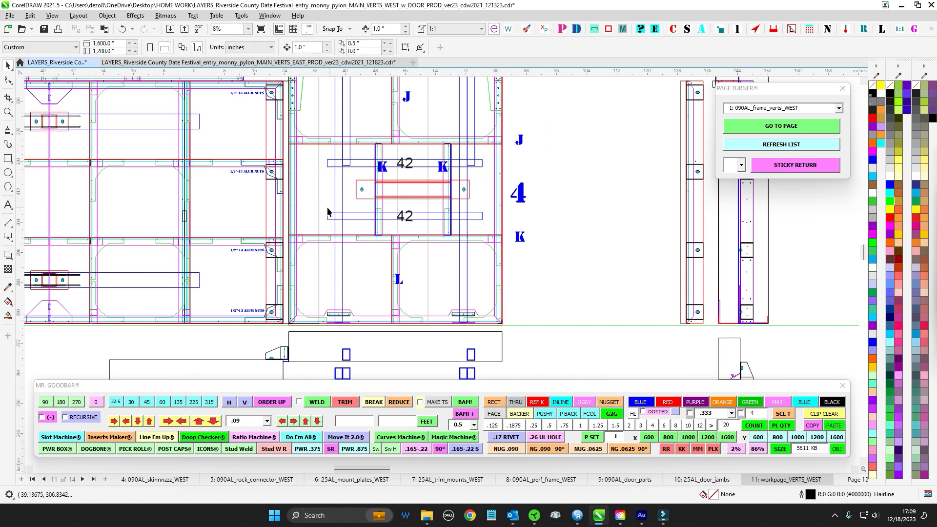
# - Examine how the 42-inch horizontal tubes meet the vertical tubes at level 4 and up through sections J and I
pyautogui.scroll(2, 335, 214)
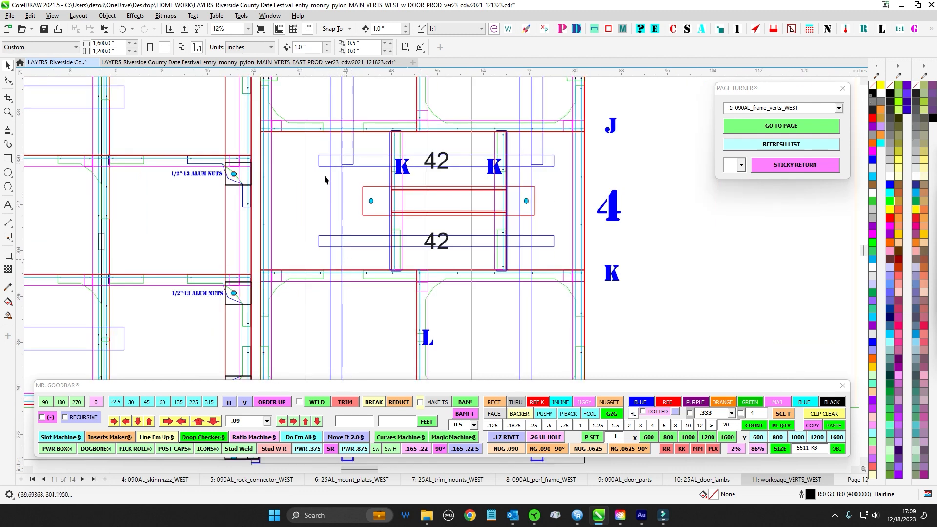
pyautogui.scroll(-3, 516, 238)
pyautogui.scroll(2, 606, 219)
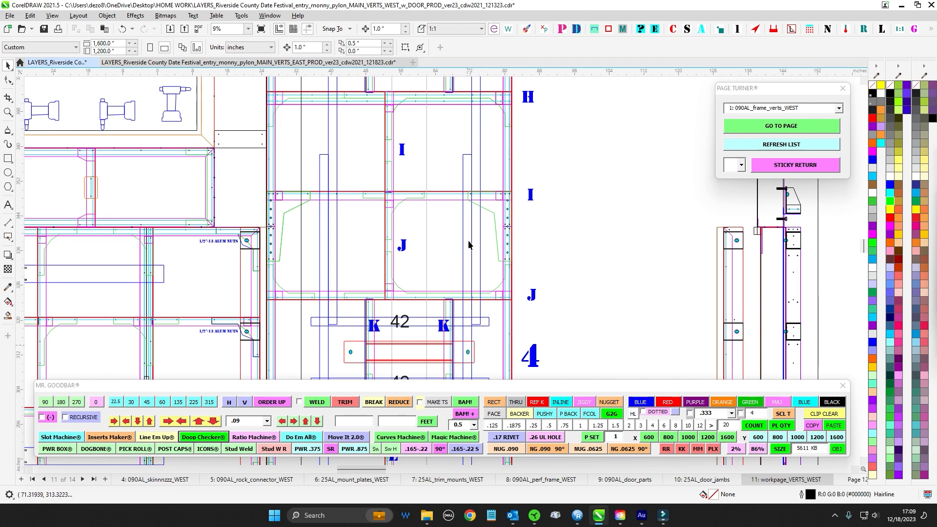
# - Examine where the vertical tubes meet the upper 42-inch horizontal tube below section J of the Main Vert West frame
pyautogui.scroll(2, 463, 188)
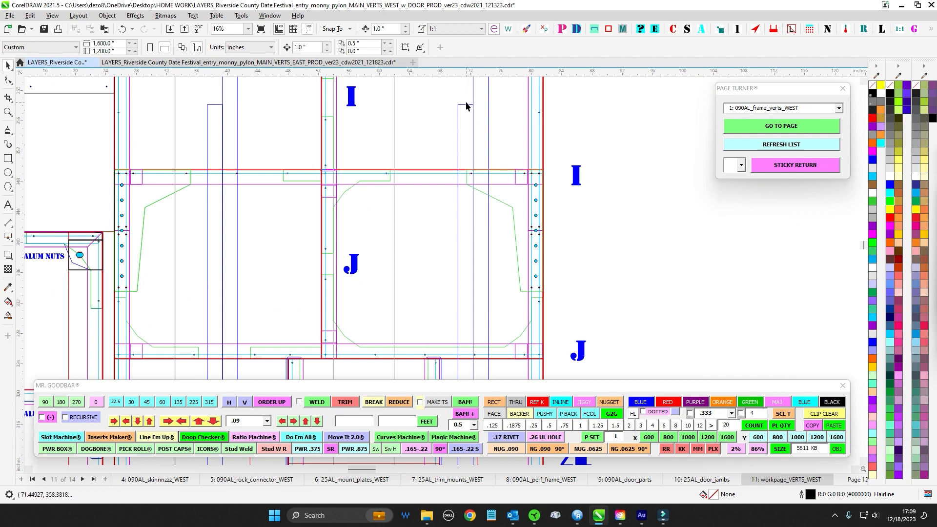
pyautogui.scroll(-3, 485, 293)
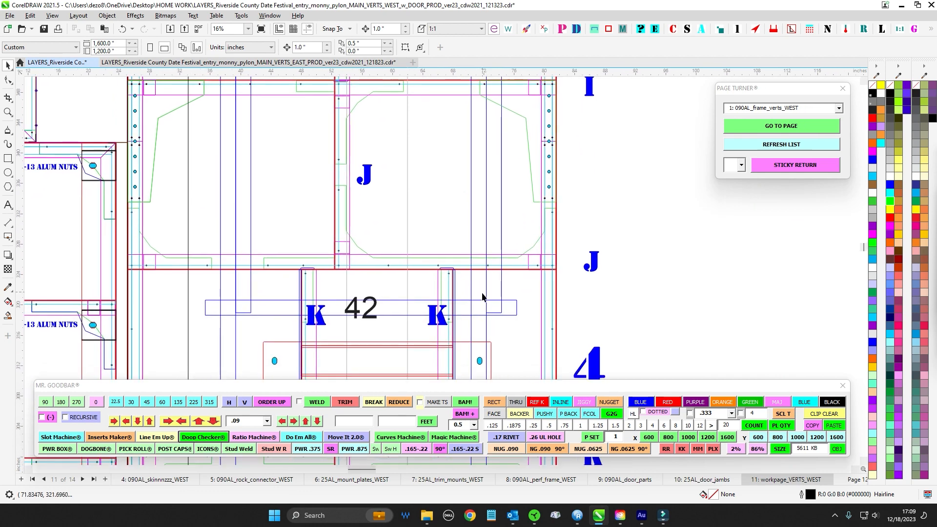
pyautogui.scroll(3, 492, 320)
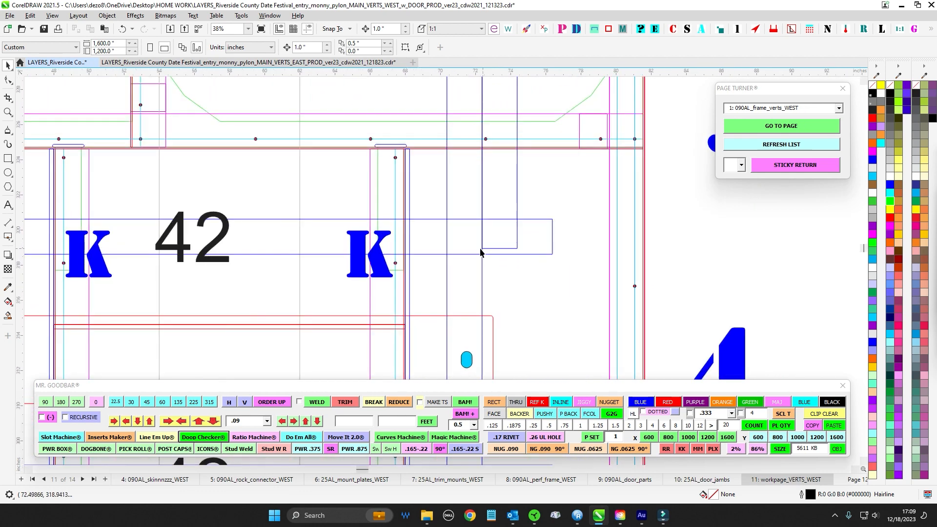
pyautogui.scroll(-2, 526, 248)
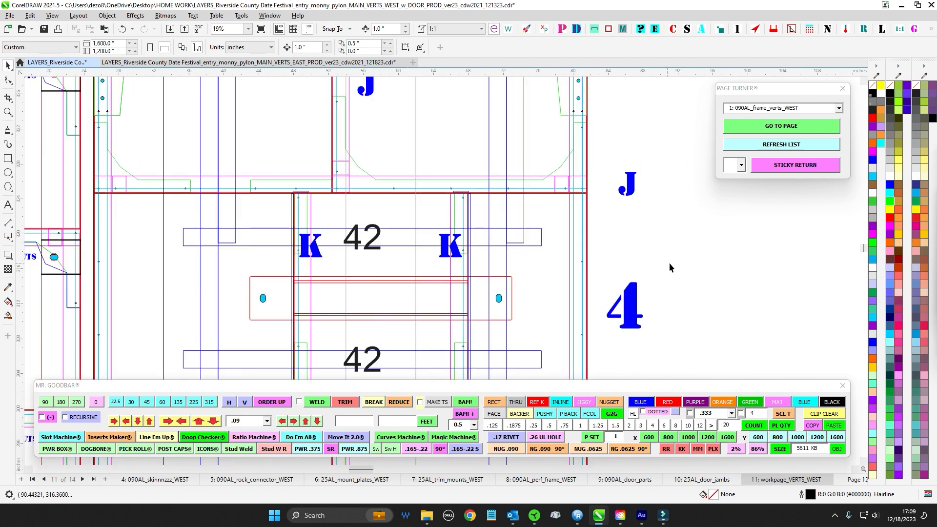
pyautogui.scroll(-4, 642, 230)
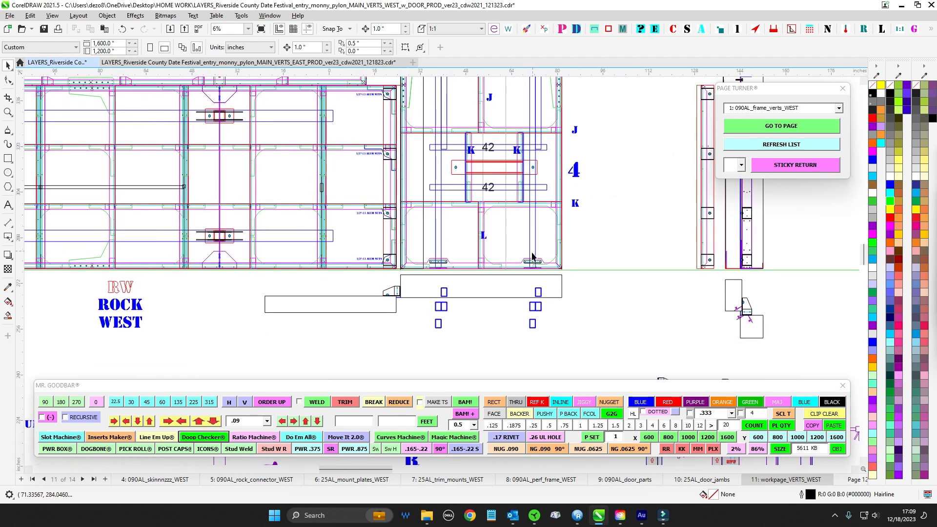
# - Select the thin base plate under each of the two vertical tubes at the bottom of section L, one after the other
pyautogui.scroll(7, 534, 267)
pyautogui.moveTo(423, 157); pyautogui.dragTo(532, 251)
pyautogui.scroll(-2, 602, 296)
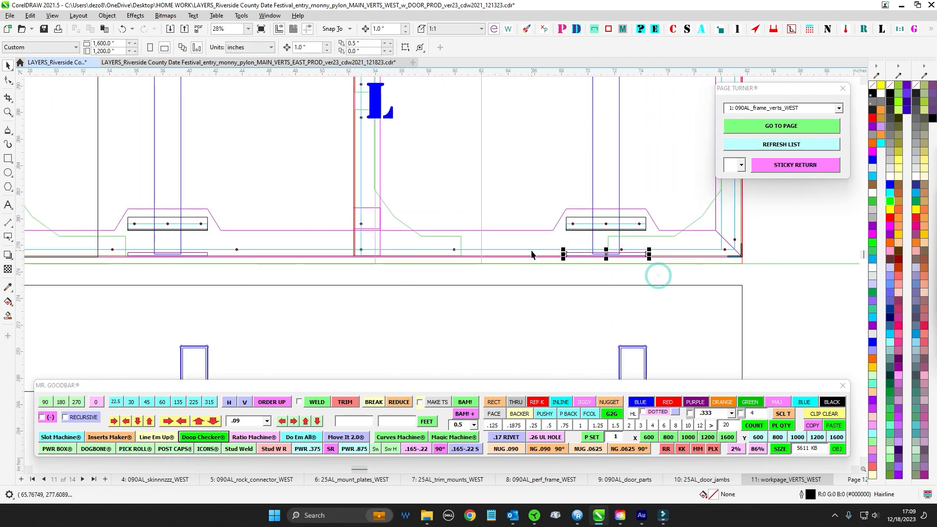
pyautogui.hscroll(-2, 439, 264)
pyautogui.moveTo(297, 264); pyautogui.dragTo(206, 244)
pyautogui.scroll(-8, 332, 221)
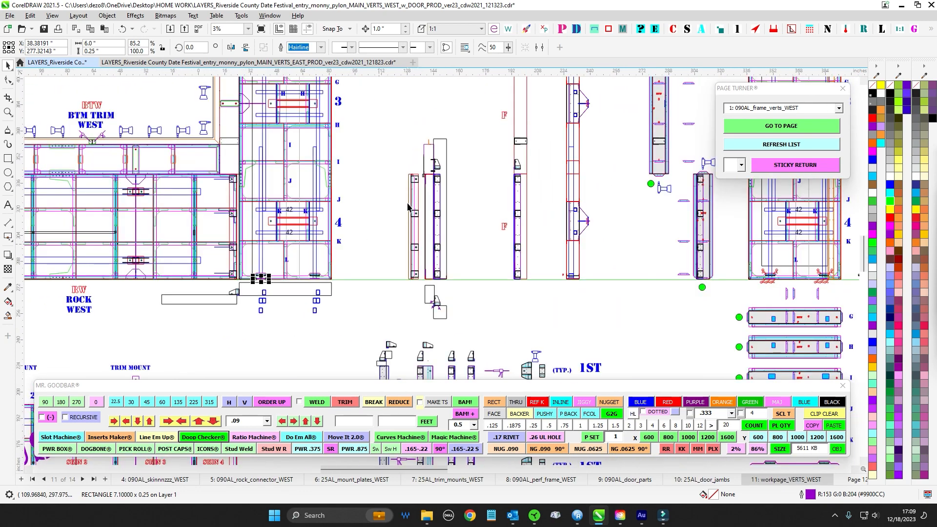
# - Duplicate the full-height Main Vert West side view with its brackets into the empty space above the exploded parts
pyautogui.scroll(-3, 407, 206)
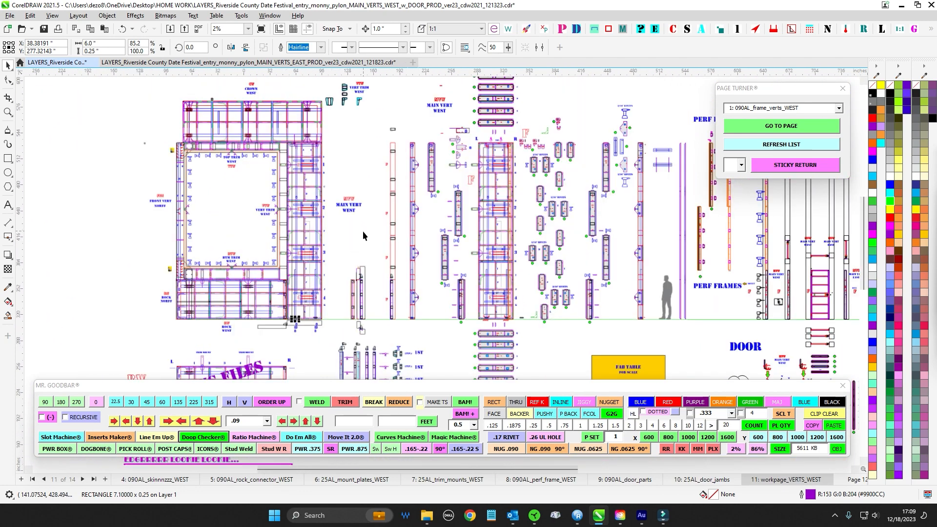
pyautogui.scroll(-2, 412, 145)
pyautogui.moveTo(399, 134); pyautogui.dragTo(426, 326)
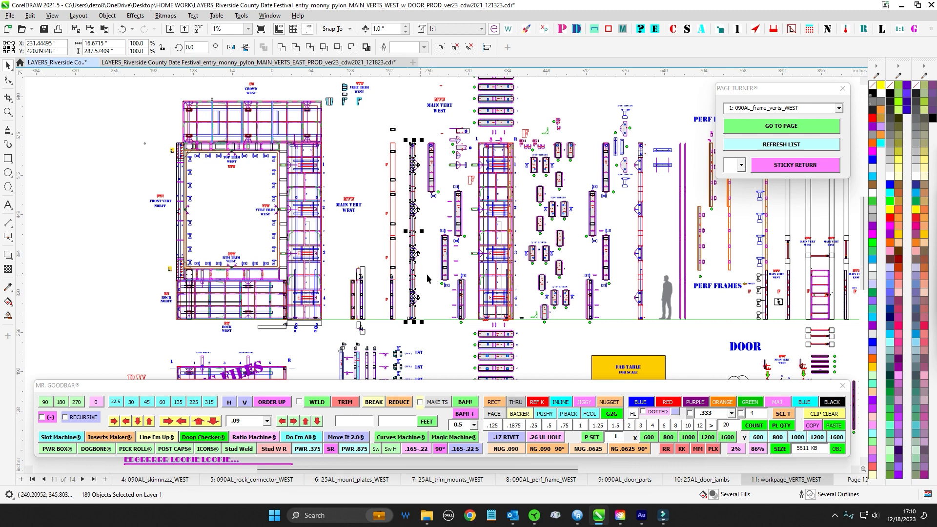
pyautogui.moveTo(401, 123); pyautogui.dragTo(423, 329)
pyautogui.scroll(-1, 432, 237)
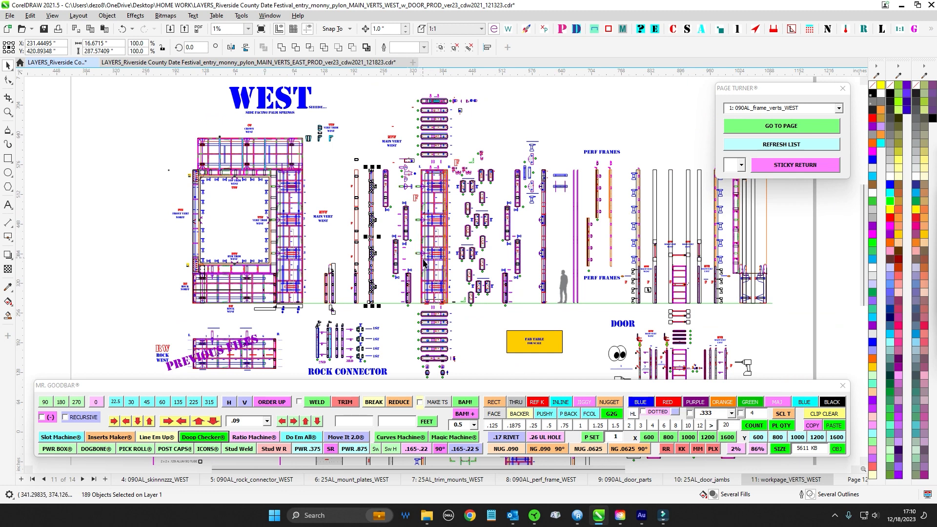
pyautogui.moveTo(385, 215); pyautogui.dragTo(514, 149)
pyautogui.scroll(3, 548, 205)
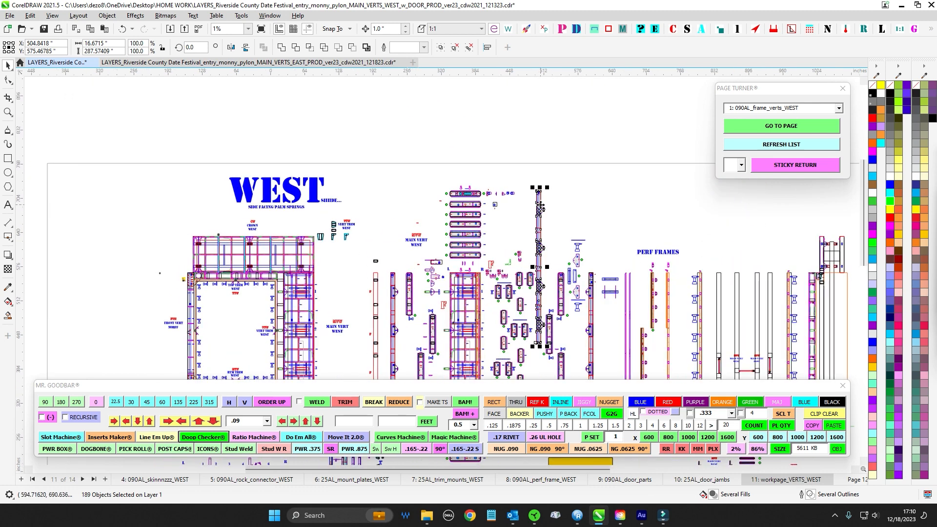
pyautogui.moveTo(565, 211); pyautogui.dragTo(435, 173)
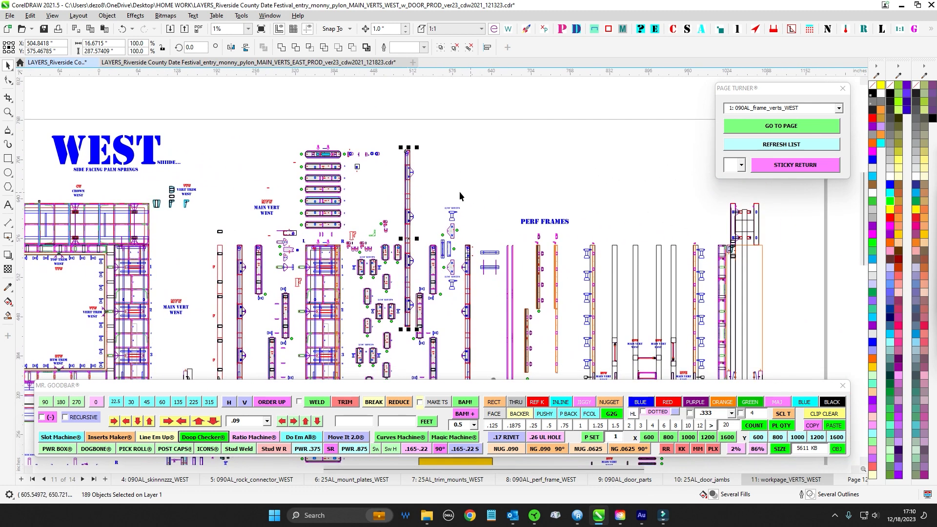
# - Group the copied side view, rotate it 270 degrees and position it horizontally above the PERF FRAMES label
pyautogui.hotkey('ctrl', 'g')
pyautogui.click(76, 402)
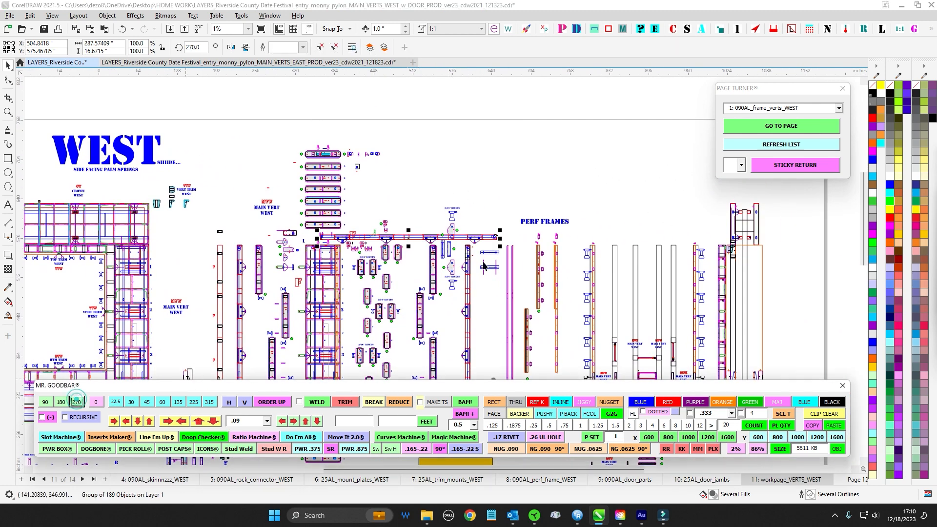
pyautogui.moveTo(403, 238); pyautogui.dragTo(498, 176)
pyautogui.scroll(4, 507, 151)
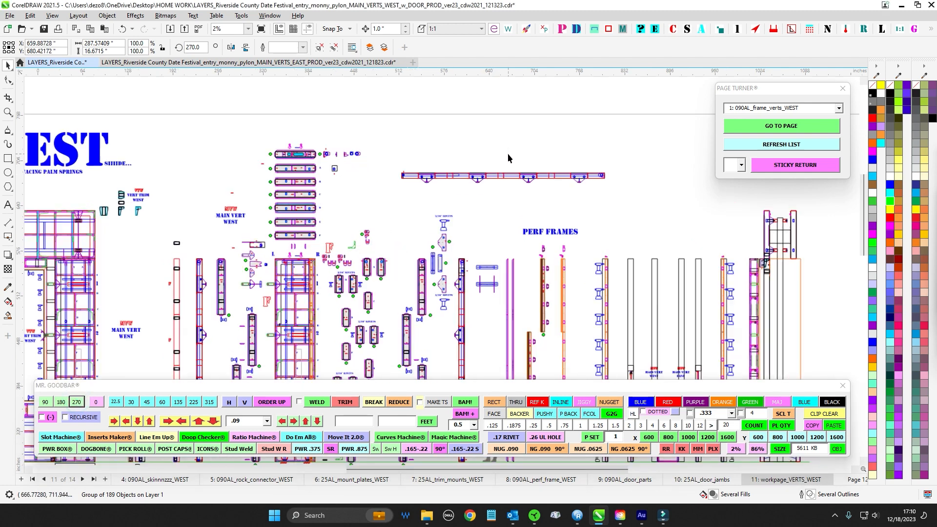
pyautogui.click(508, 150)
pyautogui.moveTo(441, 196); pyautogui.dragTo(383, 191)
pyautogui.scroll(2, 382, 191)
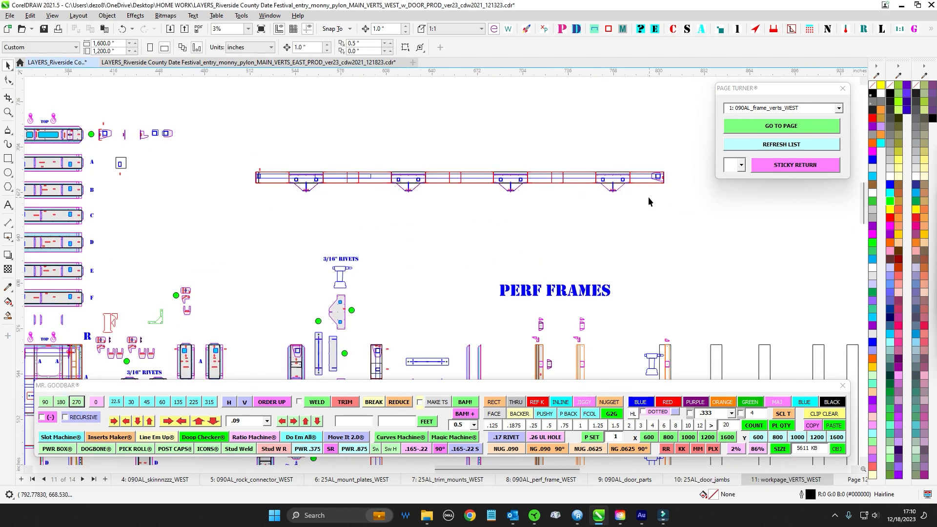
pyautogui.click(483, 156)
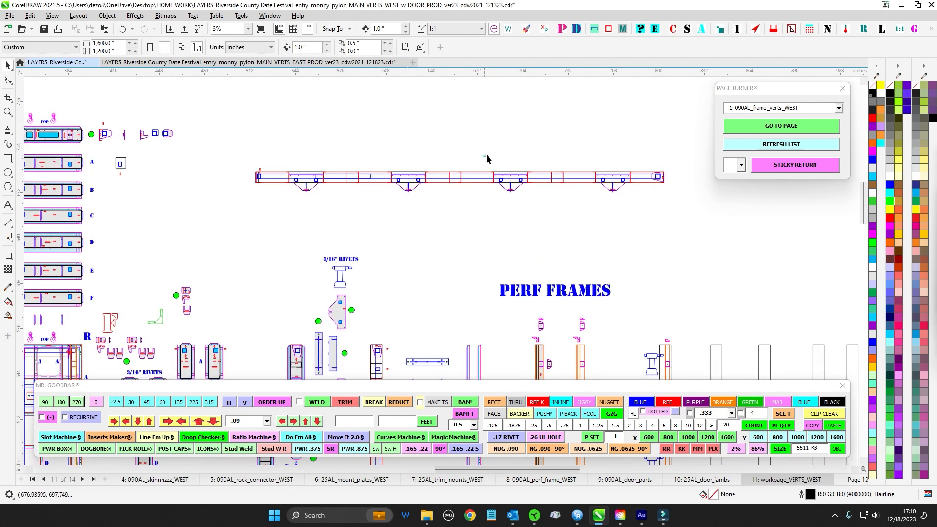
# - Set the rotation centre of the horizontal side view group to its lower-left corner
pyautogui.click(476, 179)
pyautogui.scroll(2, 476, 180)
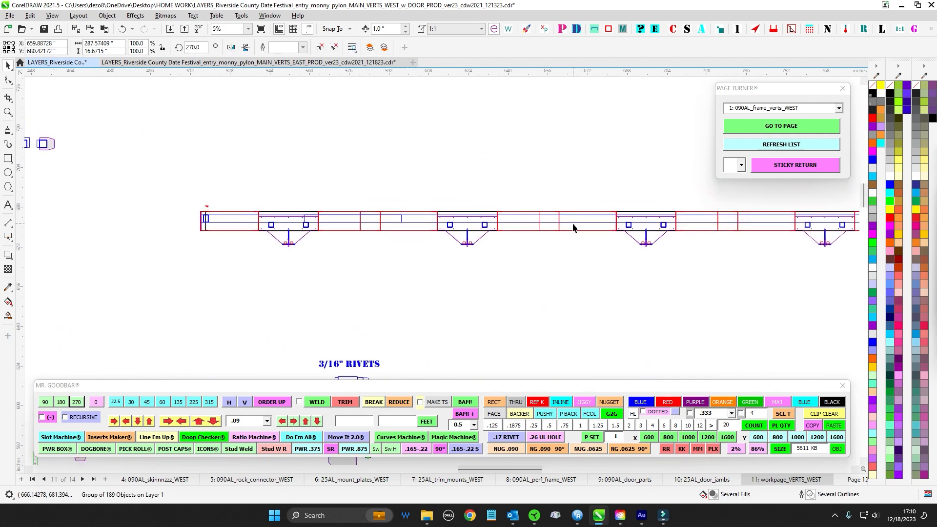
pyautogui.click(572, 224)
pyautogui.click(573, 222)
pyautogui.click(573, 221)
pyautogui.moveTo(558, 226); pyautogui.dragTo(210, 257)
pyautogui.click(282, 268)
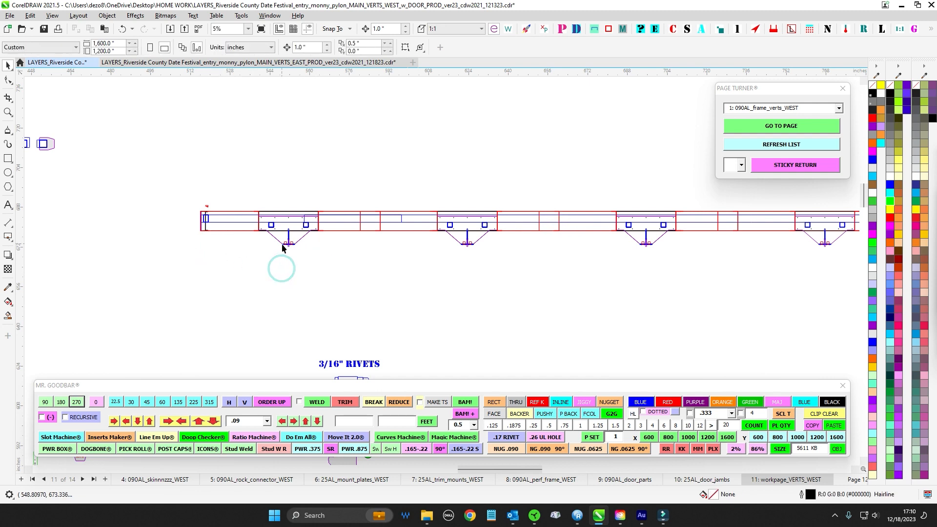
# - Tilt the side view group up about 12.5 degrees around its lower-left corner, and clear the selection
pyautogui.click(326, 230)
pyautogui.click(327, 230)
pyautogui.scroll(-2, 342, 205)
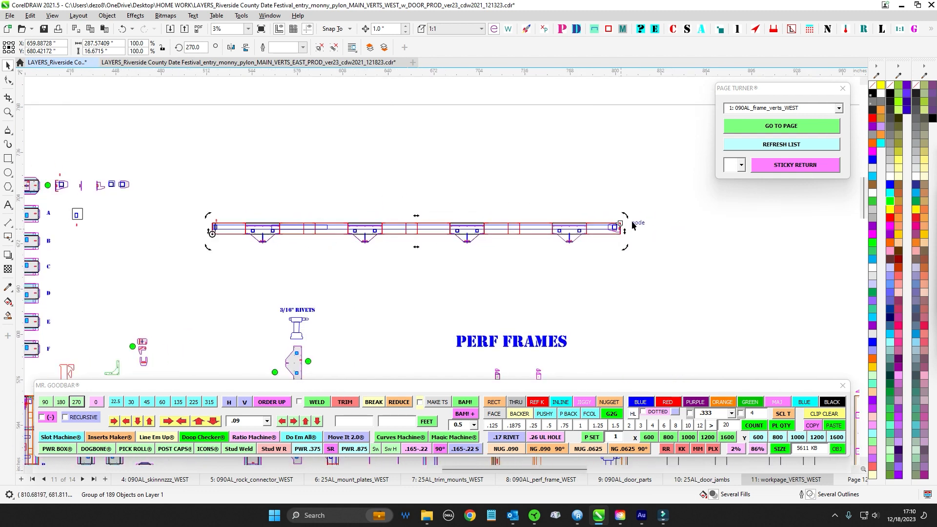
pyautogui.moveTo(625, 215); pyautogui.dragTo(606, 129)
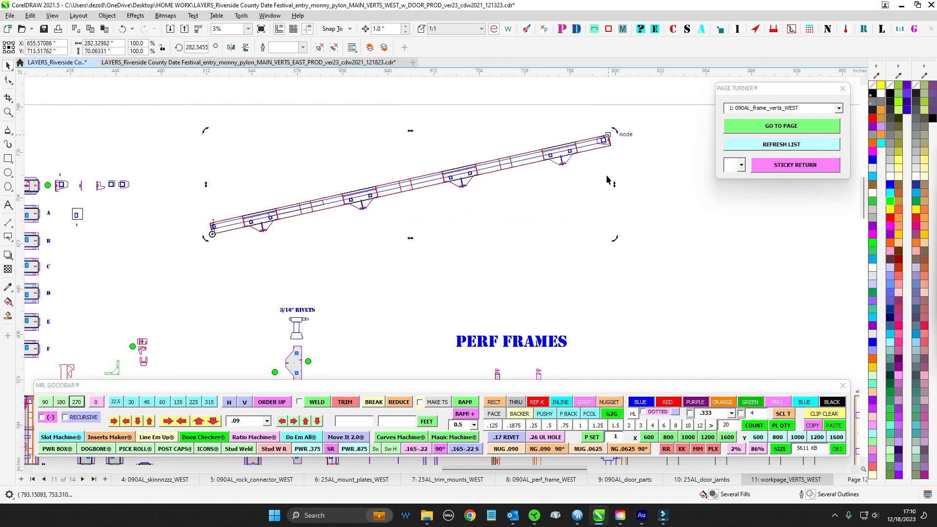
pyautogui.click(604, 187)
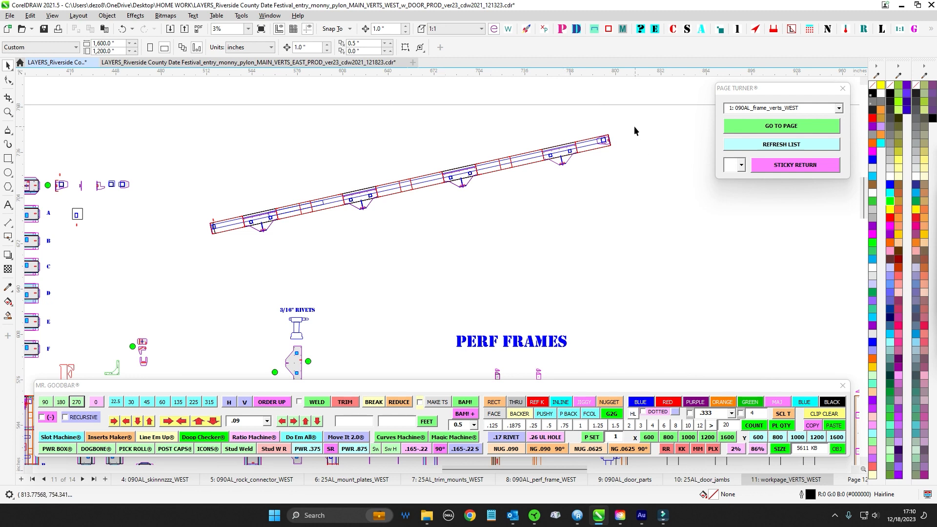
pyautogui.moveTo(634, 130); pyautogui.dragTo(183, 268)
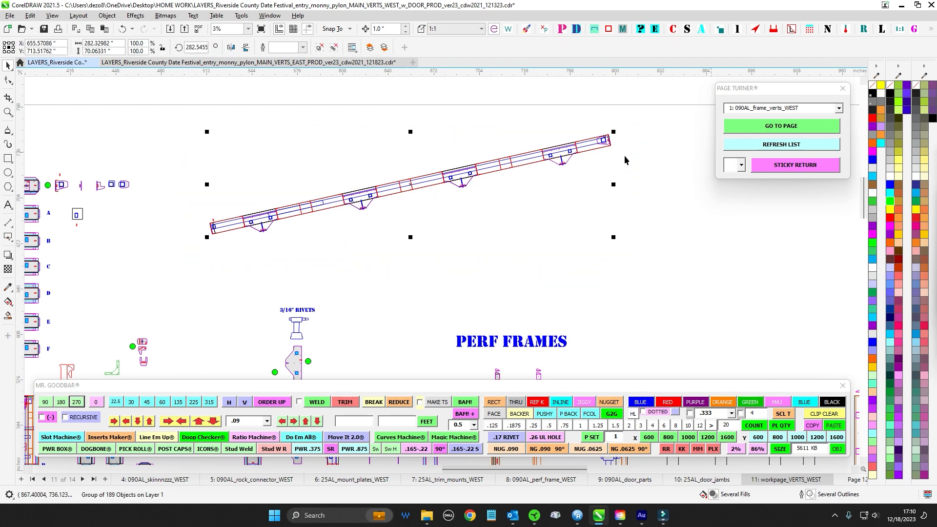
pyautogui.click(539, 195)
# - Place a horizontal guideline at the lowest corner of the tilted side view, at about Y 678.5 inches
pyautogui.scroll(5, 539, 195)
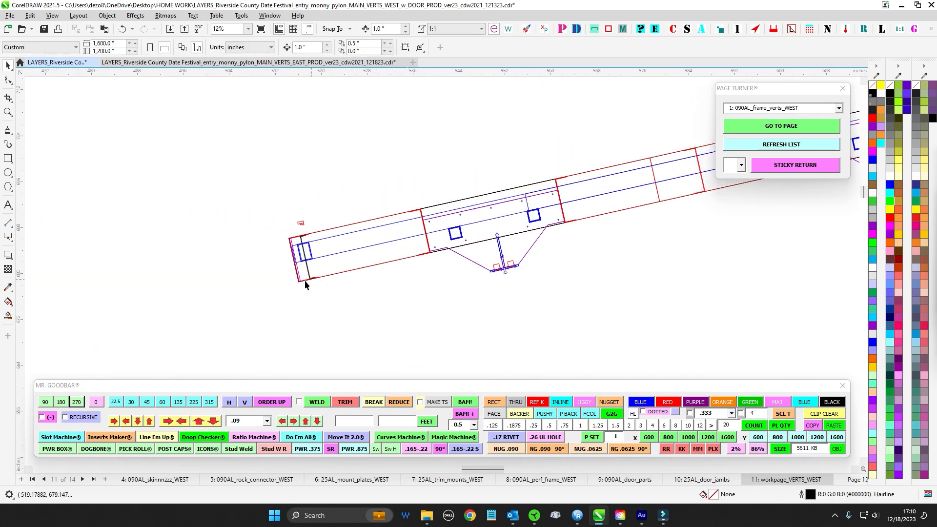
pyautogui.moveTo(302, 241); pyautogui.dragTo(301, 278)
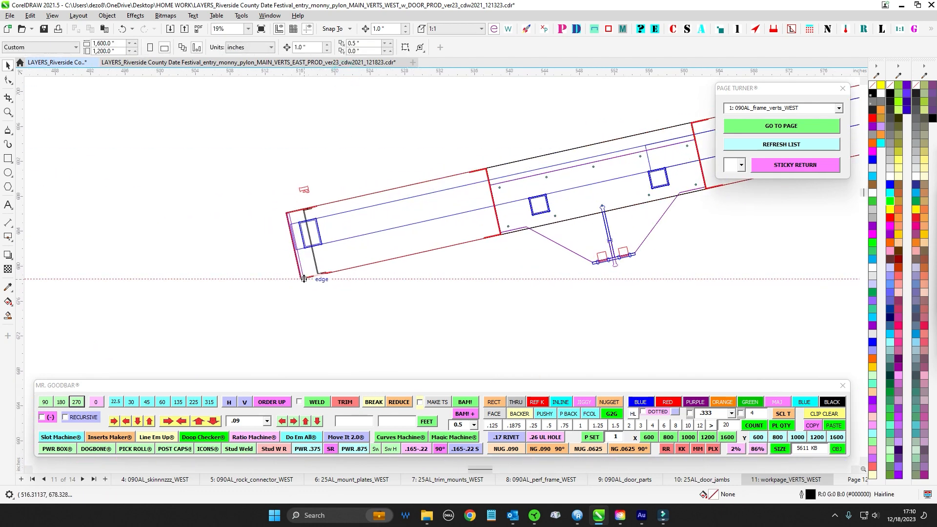
pyautogui.scroll(4, 303, 278)
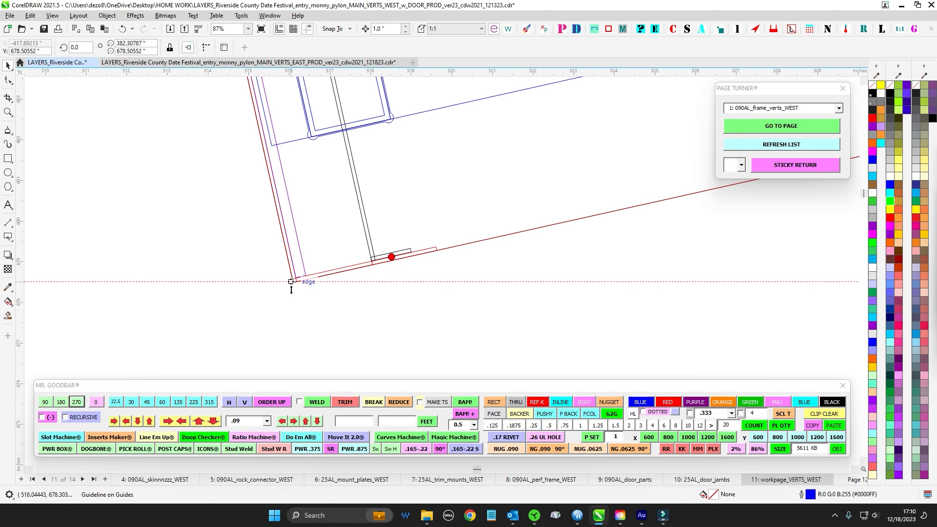
pyautogui.scroll(-1, 299, 281)
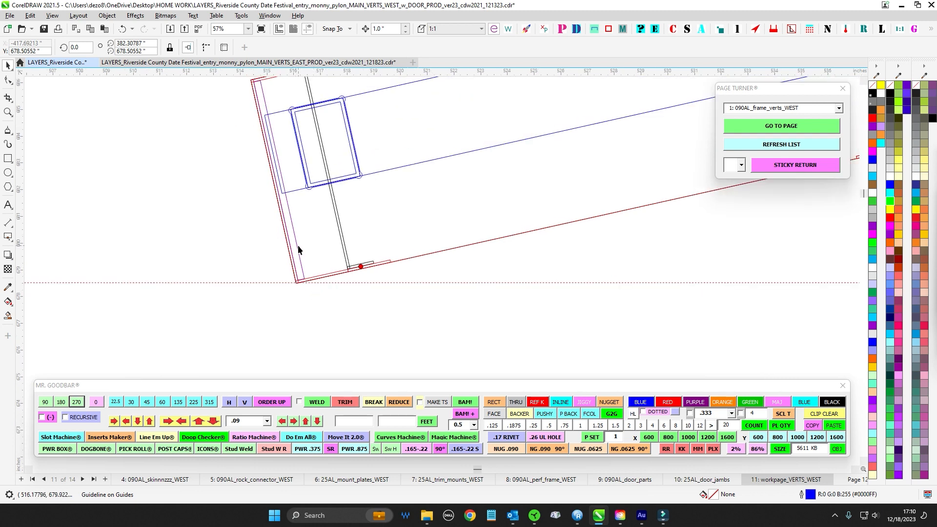
# - Select the tilted side view group and examine its lower end and internal tubes against the horizontal guideline
pyautogui.click(297, 243)
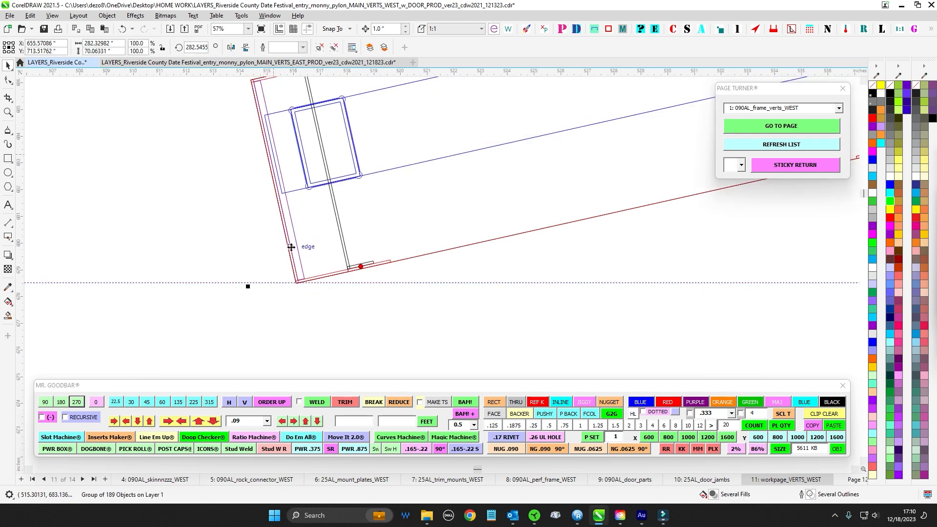
pyautogui.scroll(1, 296, 266)
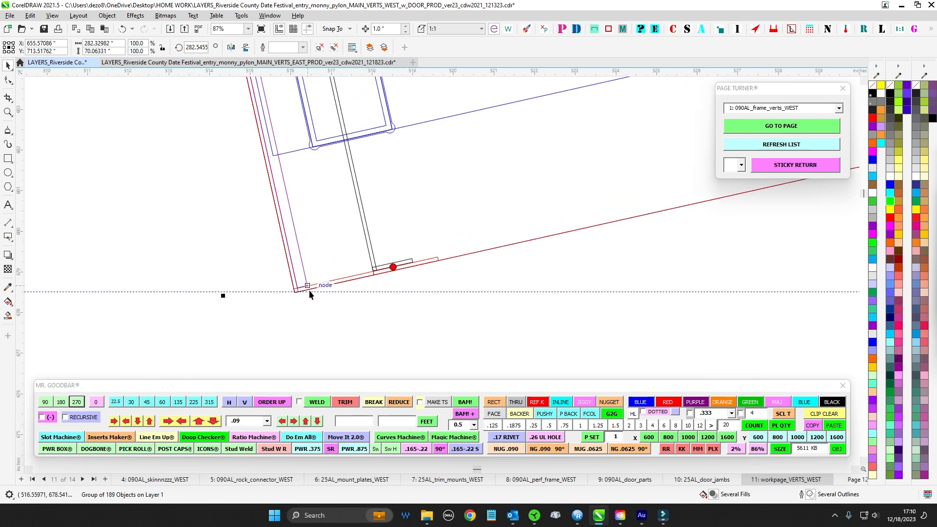
pyautogui.scroll(-1, 308, 293)
pyautogui.moveTo(308, 198); pyautogui.dragTo(340, 296)
pyautogui.scroll(-1, 315, 218)
pyautogui.scroll(2, 313, 220)
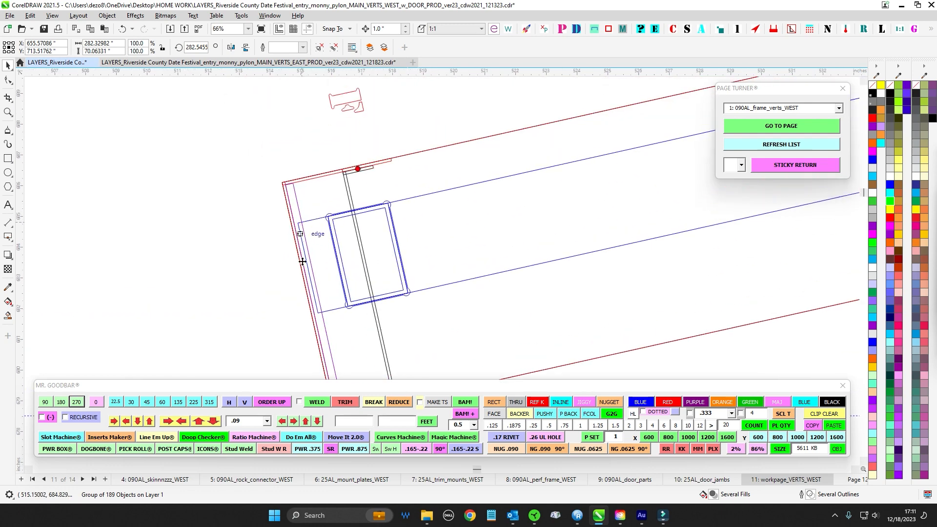
pyautogui.scroll(-1, 277, 264)
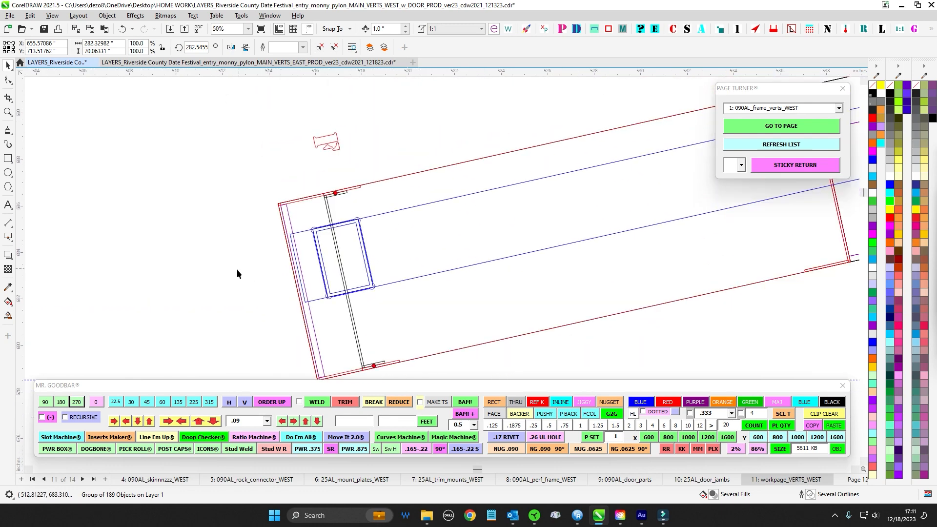
pyautogui.scroll(-4, 581, 240)
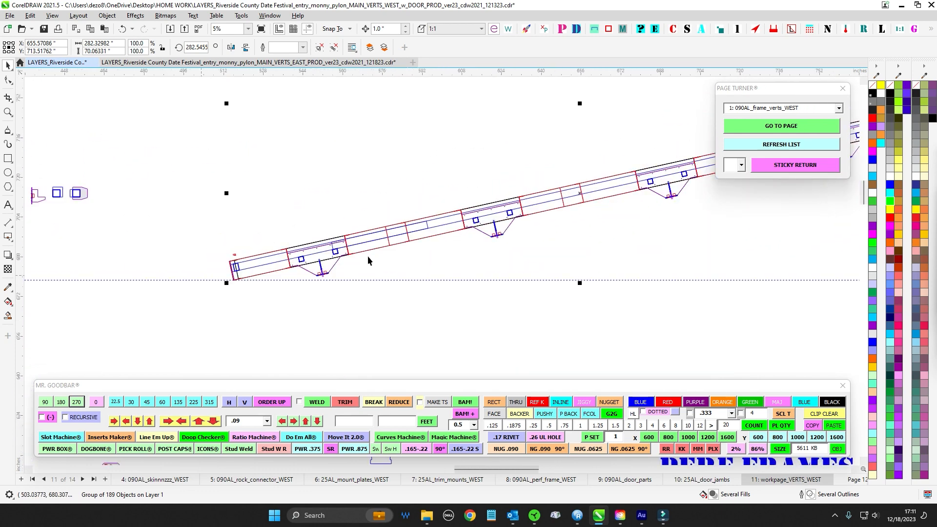
pyautogui.scroll(5, 137, 297)
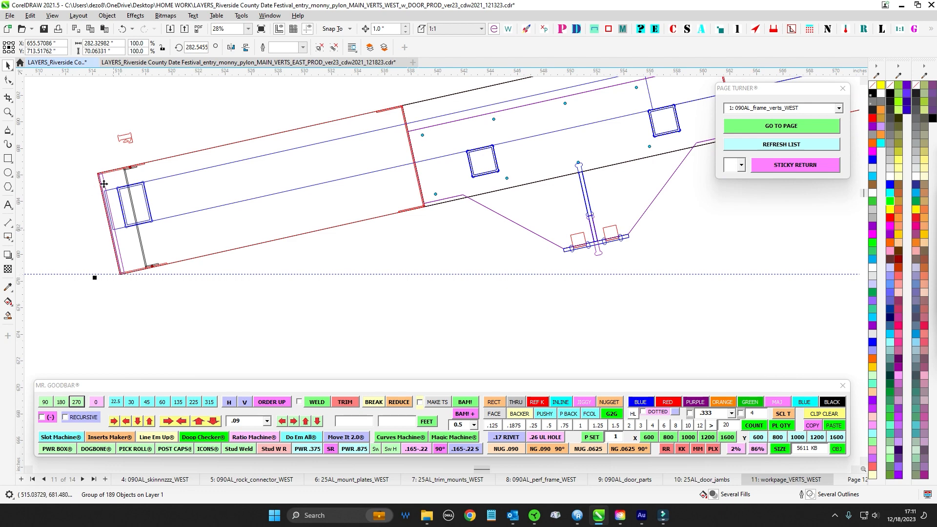
pyautogui.scroll(1, 125, 292)
pyautogui.scroll(-5, 370, 204)
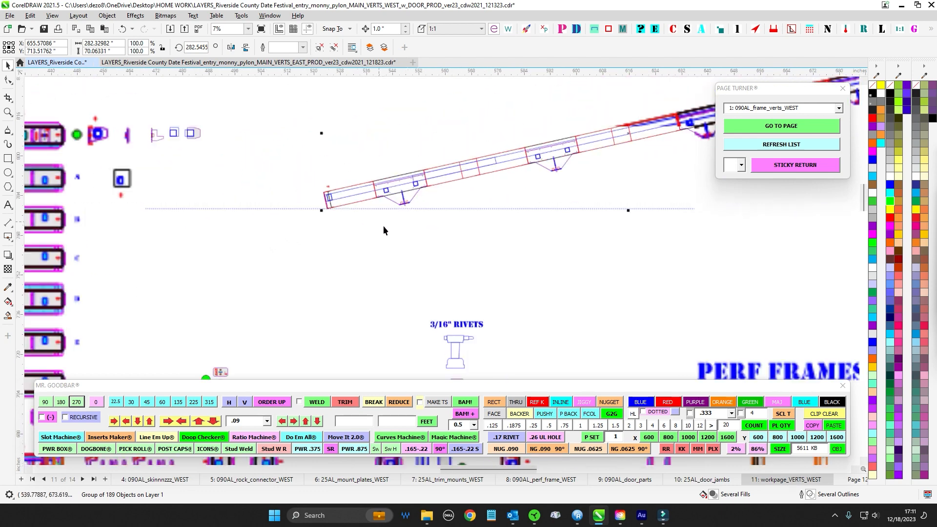
pyautogui.scroll(2, 377, 222)
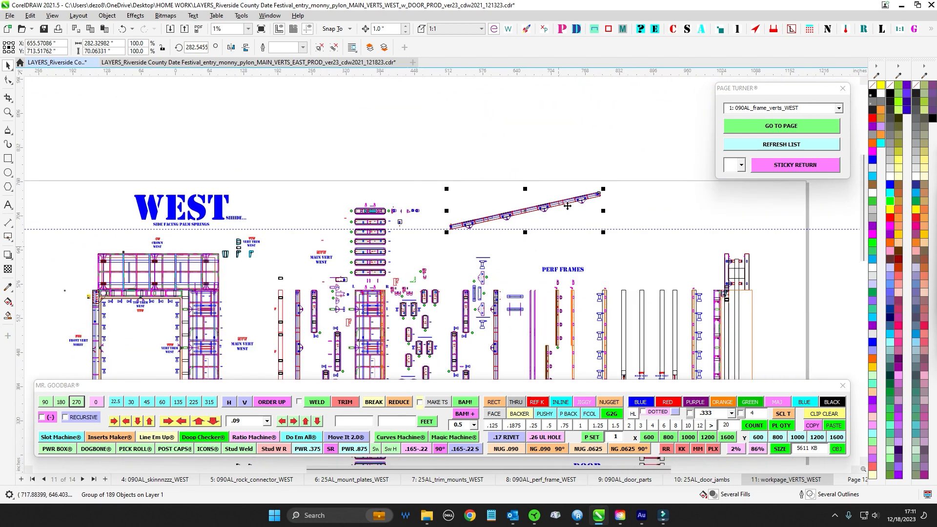
pyautogui.scroll(-2, 380, 274)
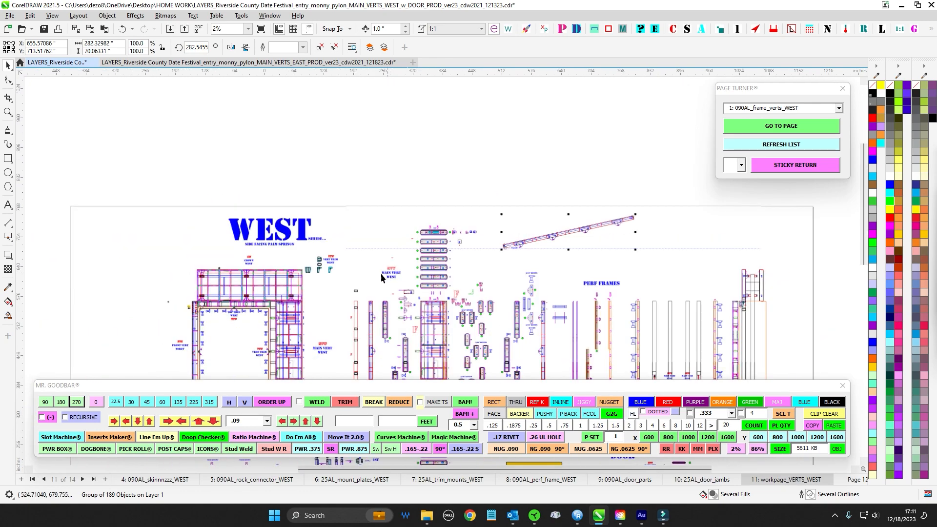
# - Compare the tilted side view with the Main Vert West frame standing on the ground line, and examine its lower end against the guideline
pyautogui.scroll(4, 370, 313)
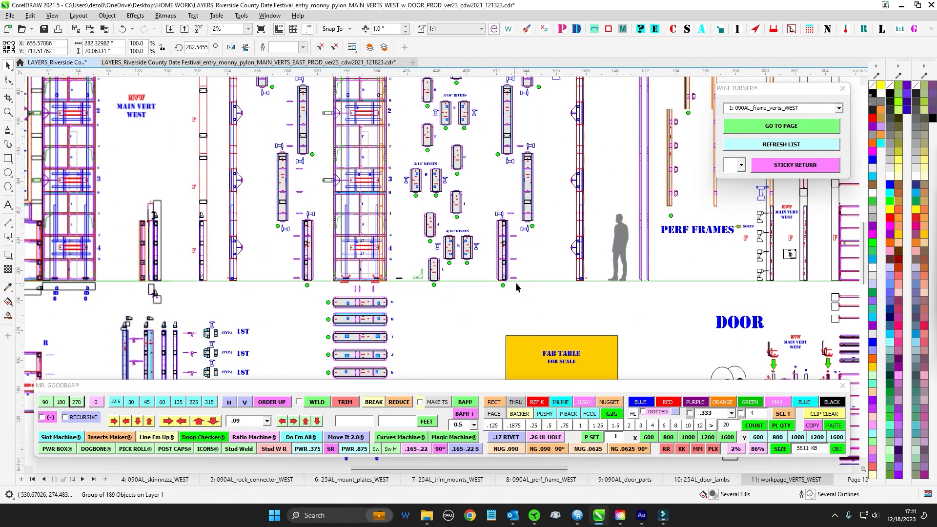
pyautogui.moveTo(327, 306); pyautogui.dragTo(347, 306)
pyautogui.scroll(-3, 391, 262)
pyautogui.moveTo(482, 84); pyautogui.dragTo(490, 205)
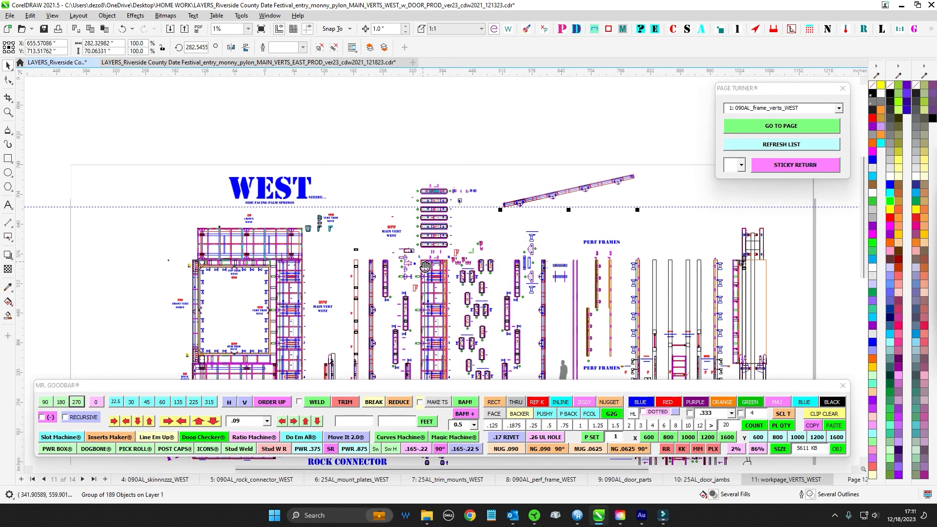
pyautogui.scroll(2, 492, 203)
pyautogui.moveTo(633, 224); pyautogui.dragTo(575, 283)
pyautogui.scroll(1, 575, 282)
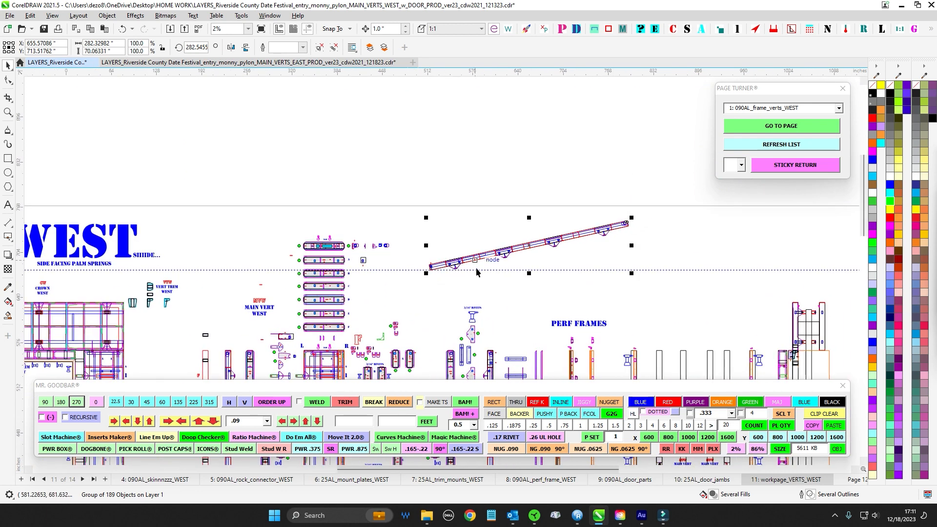
pyautogui.scroll(2, 428, 274)
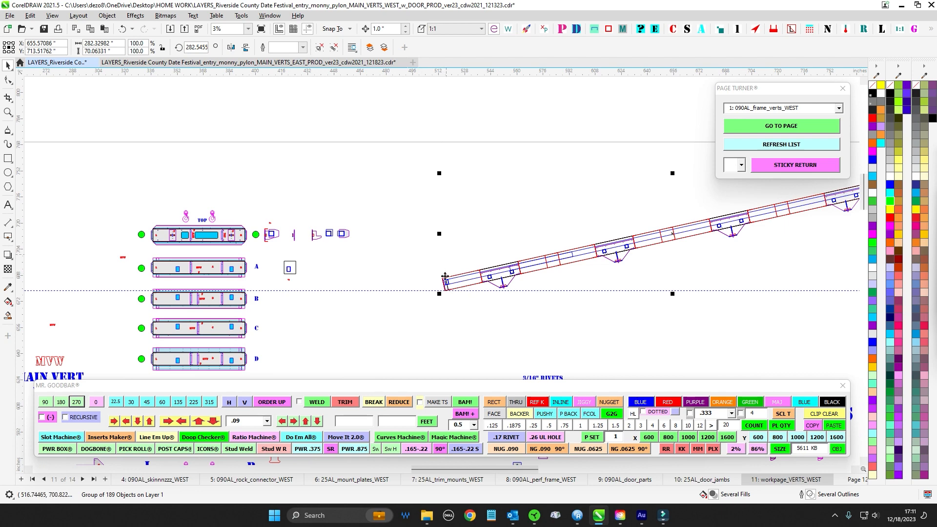
pyautogui.scroll(3, 446, 281)
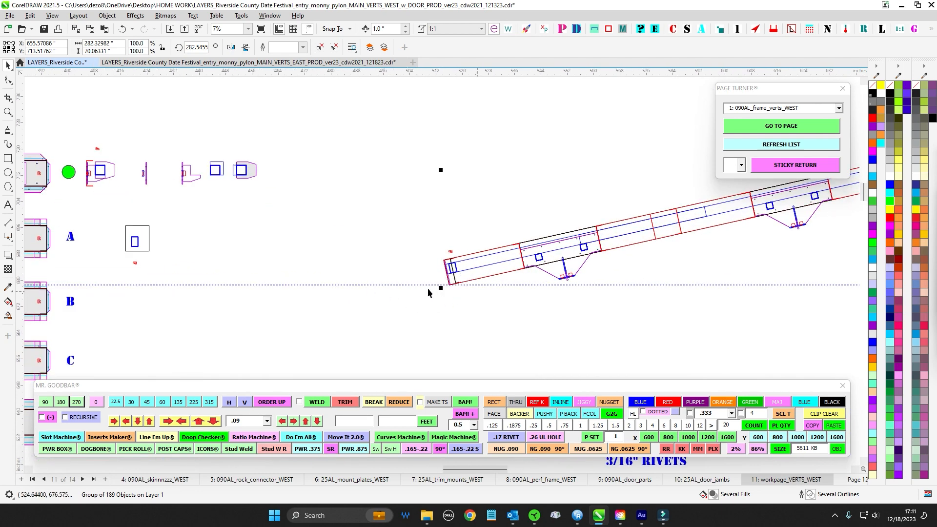
pyautogui.scroll(-5, 428, 292)
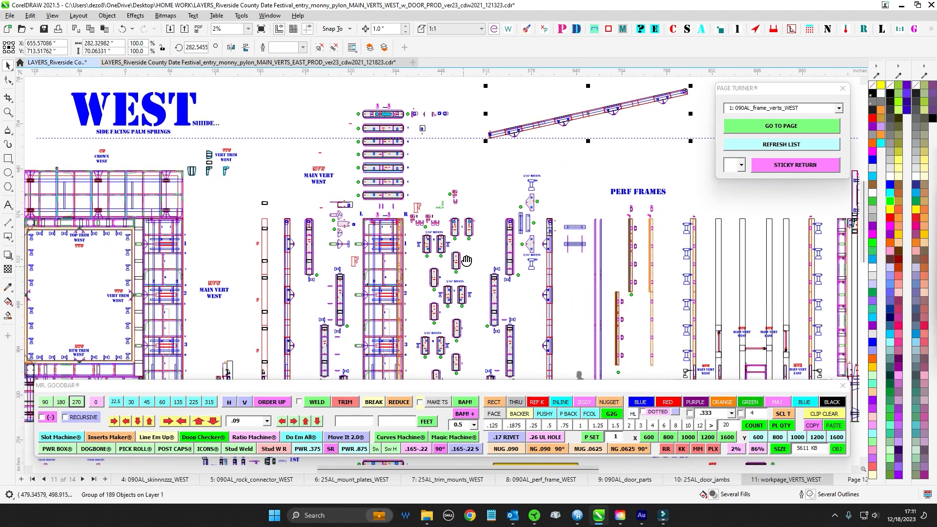
# - Select the R-side bracket set below the MVW BTM plate and examine it together with the bottom plate
pyautogui.scroll(5, 466, 261)
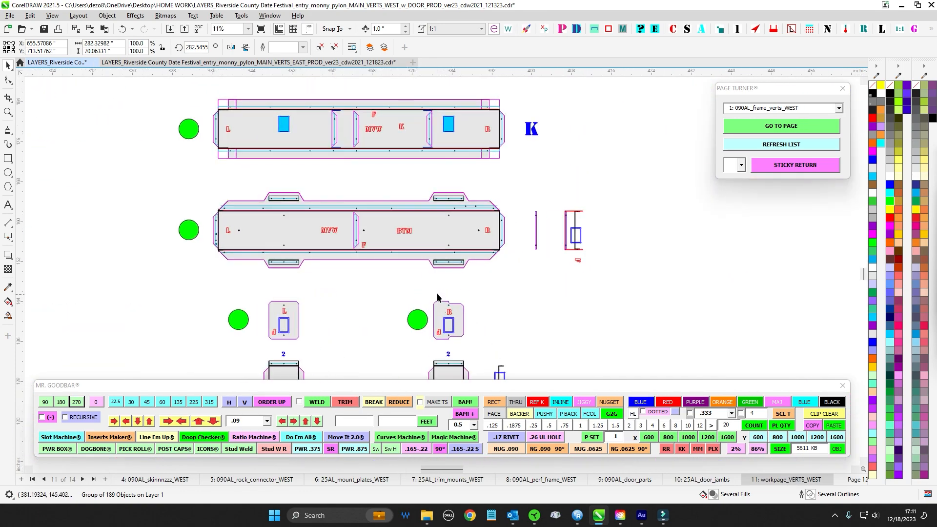
pyautogui.moveTo(460, 328); pyautogui.dragTo(457, 229)
pyautogui.scroll(1, 437, 269)
pyautogui.moveTo(413, 251); pyautogui.dragTo(491, 329)
pyautogui.moveTo(525, 209); pyautogui.dragTo(502, 357)
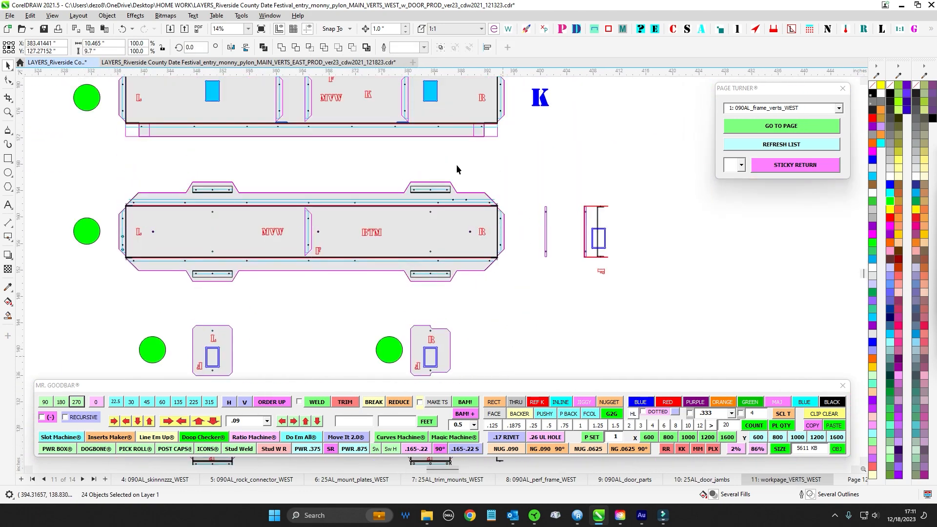
pyautogui.scroll(1, 456, 169)
pyautogui.scroll(-4, 432, 208)
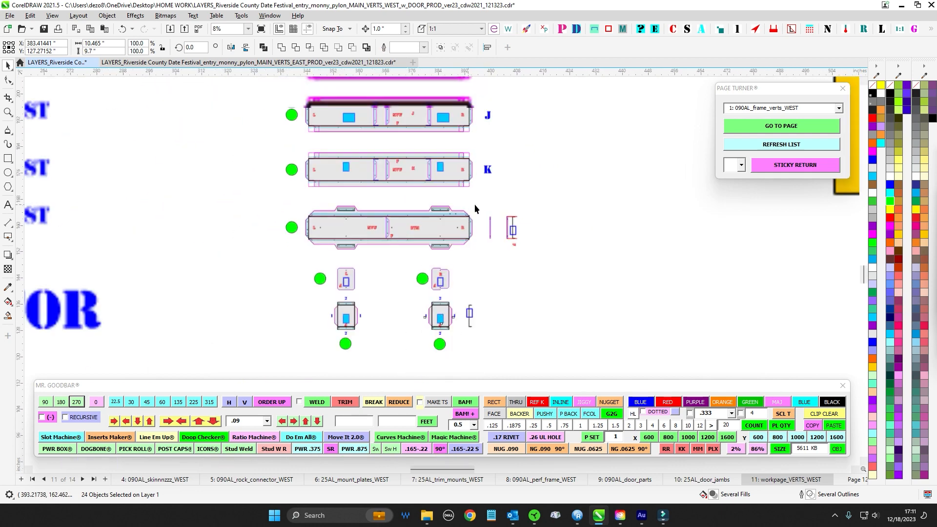
# - Examine the base of the Main Vert West frame at the ground line, including its lower bracket, rivet holes and riveter positions
pyautogui.moveTo(492, 152); pyautogui.dragTo(485, 295)
pyautogui.moveTo(509, 200); pyautogui.dragTo(516, 373)
pyautogui.scroll(5, 439, 207)
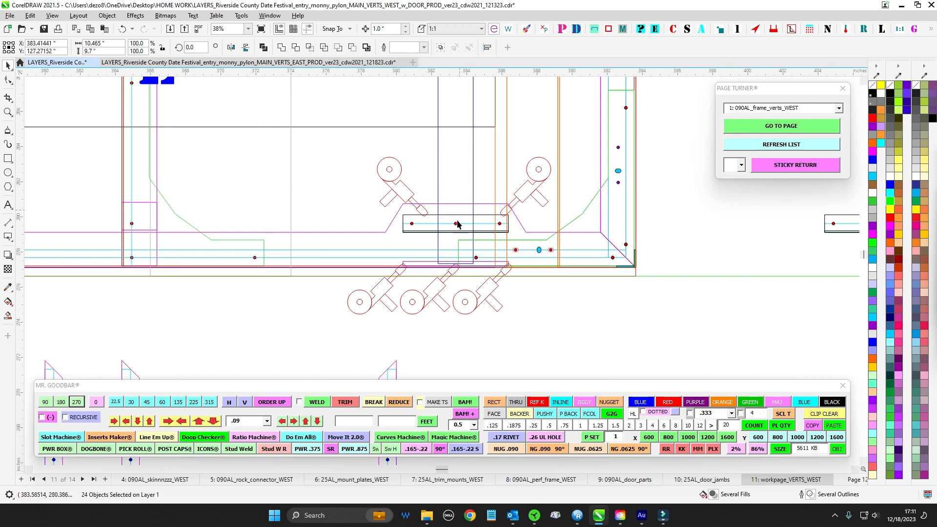
pyautogui.scroll(-1, 455, 233)
pyautogui.scroll(1, 443, 268)
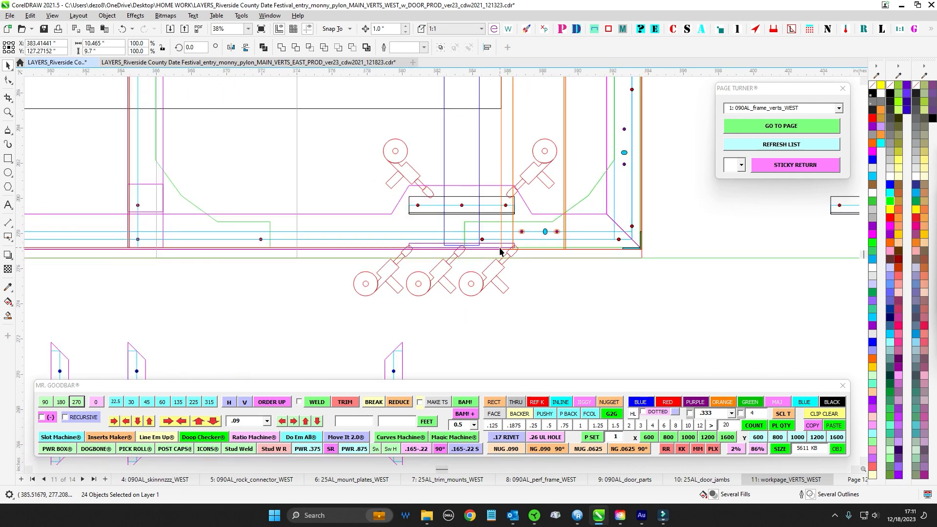
pyautogui.scroll(-5, 500, 251)
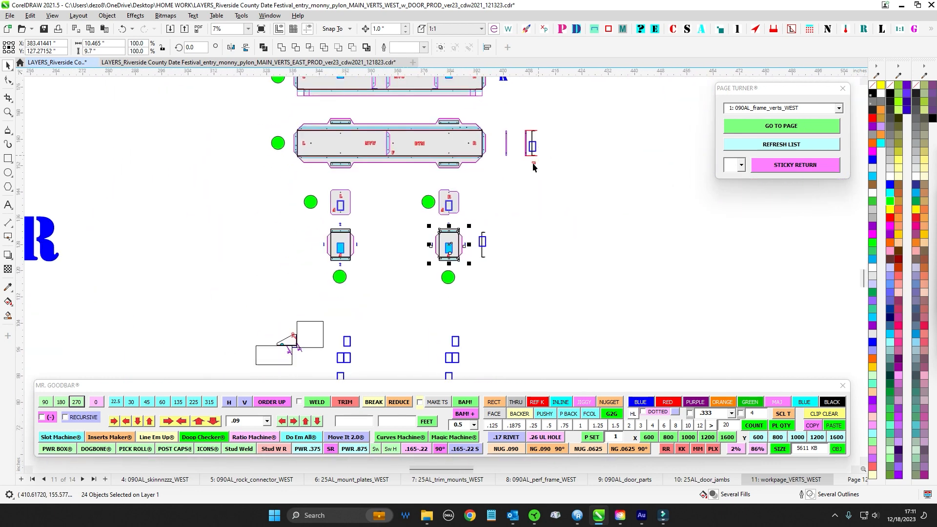
# - Examine the small L and R plates below the MVW BTM plate, and select the L plate with its label and tube cutout
pyautogui.scroll(5, 450, 211)
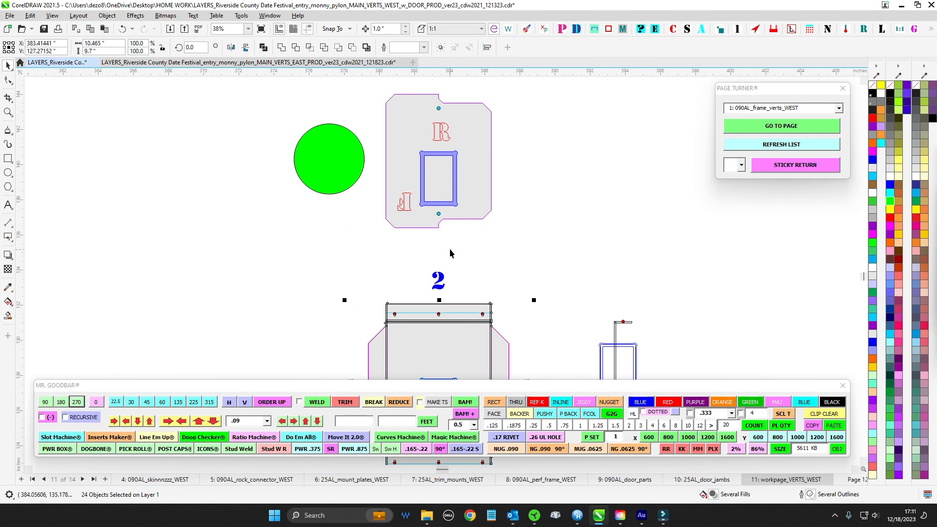
pyautogui.moveTo(466, 247); pyautogui.dragTo(489, 264)
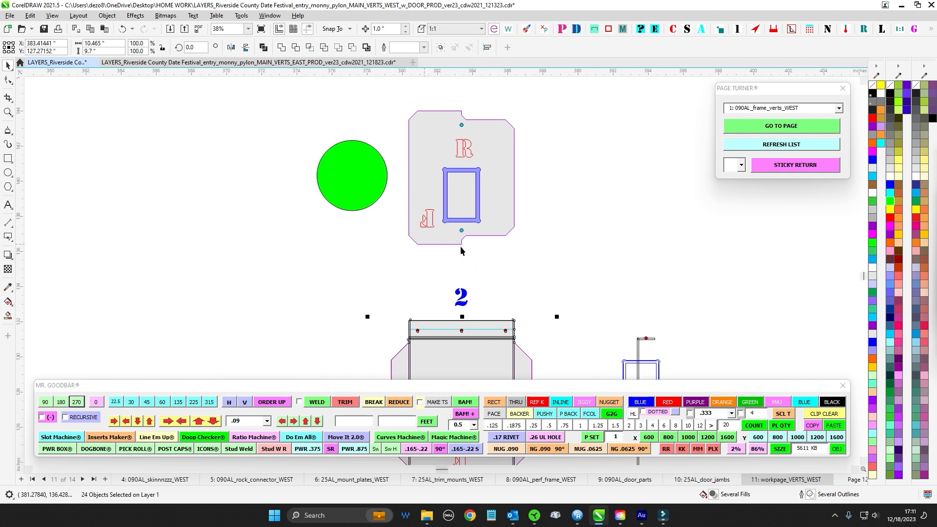
pyautogui.scroll(-2, 294, 262)
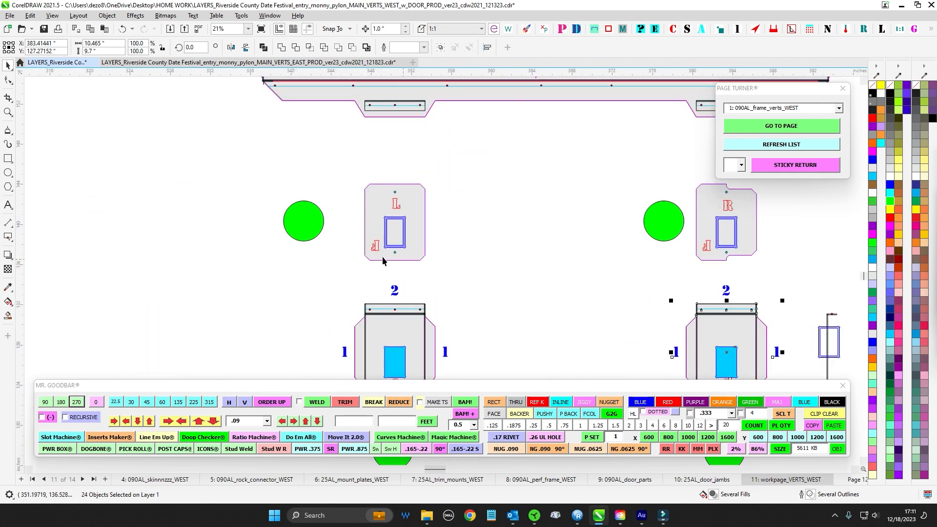
pyautogui.scroll(-4, 424, 203)
pyautogui.moveTo(424, 203); pyautogui.dragTo(395, 224)
pyautogui.scroll(3, 392, 224)
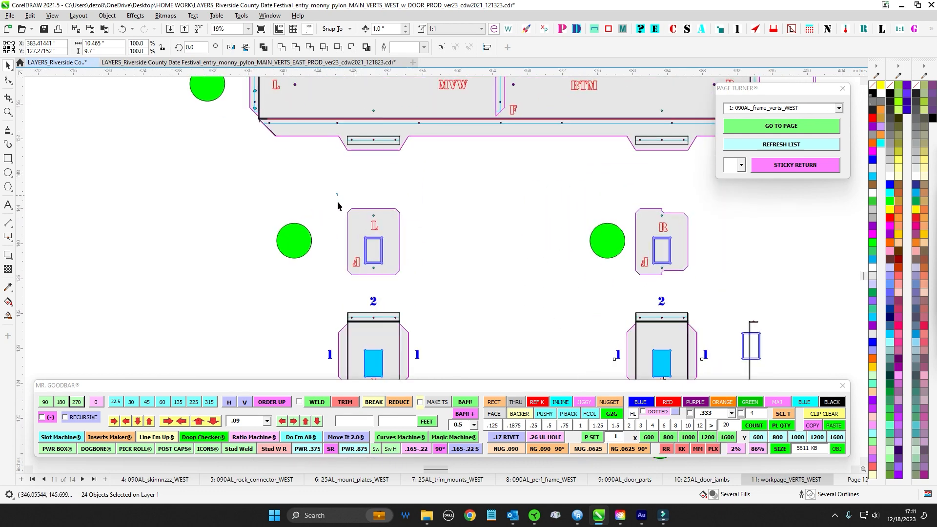
pyautogui.moveTo(337, 195); pyautogui.dragTo(453, 277)
pyautogui.scroll(-5, 467, 237)
pyautogui.scroll(2, 469, 237)
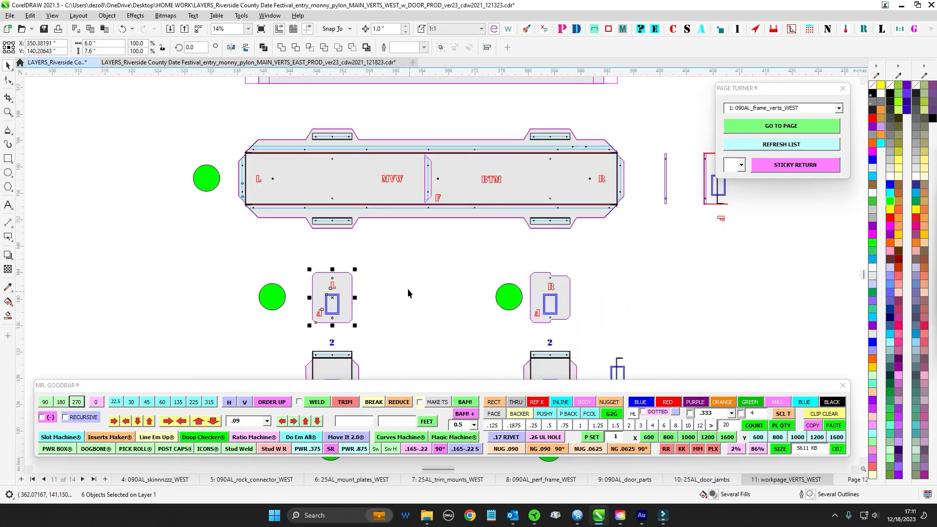
# - Review the lettered plates, the Main Vert West frame and the tilted side view, and clear the selection
pyautogui.scroll(-5, 438, 306)
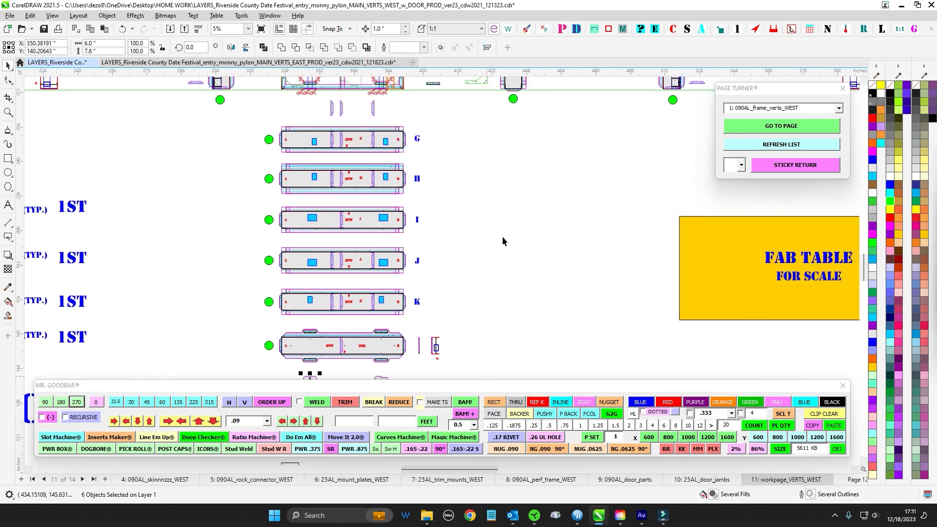
pyautogui.scroll(5, 492, 318)
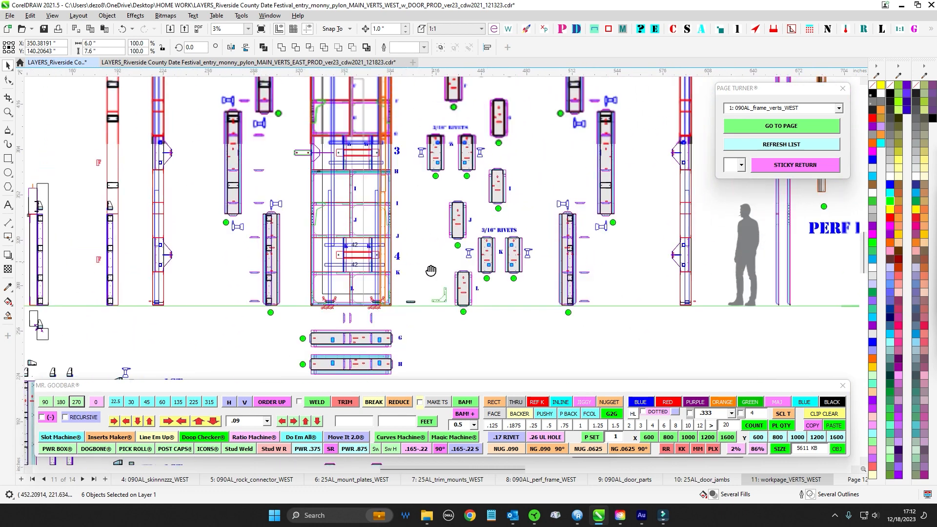
pyautogui.scroll(-1, 413, 267)
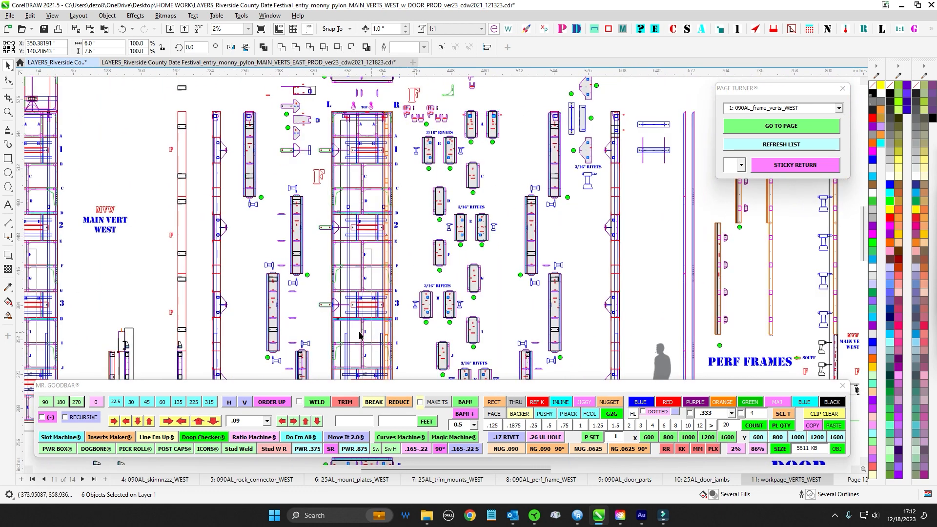
pyautogui.scroll(-1, 350, 345)
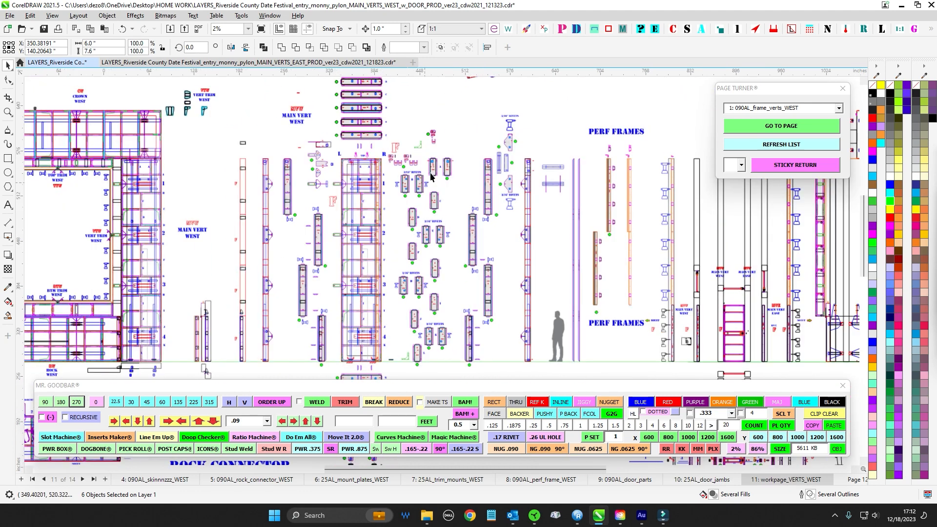
pyautogui.scroll(3, 435, 254)
pyautogui.click(649, 200)
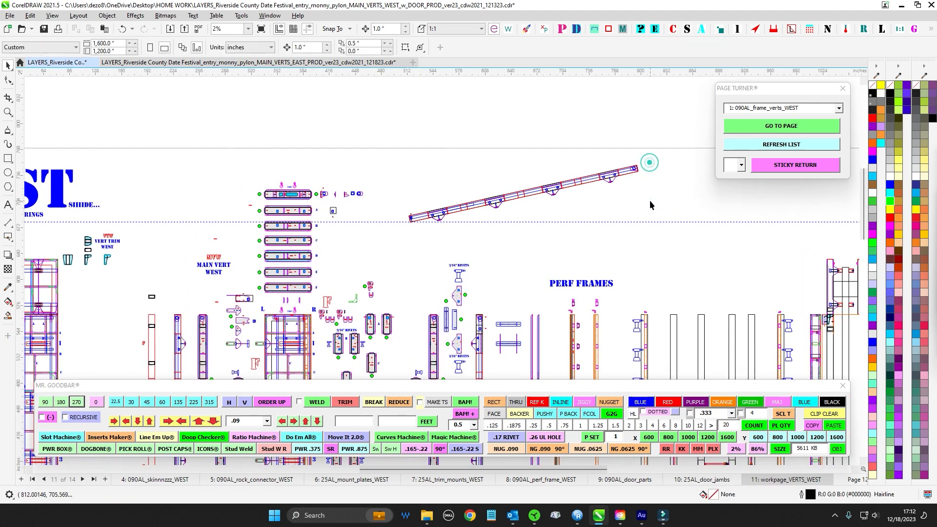
pyautogui.scroll(1, 649, 200)
pyautogui.scroll(-1, 656, 229)
pyautogui.moveTo(664, 250); pyautogui.dragTo(586, 151)
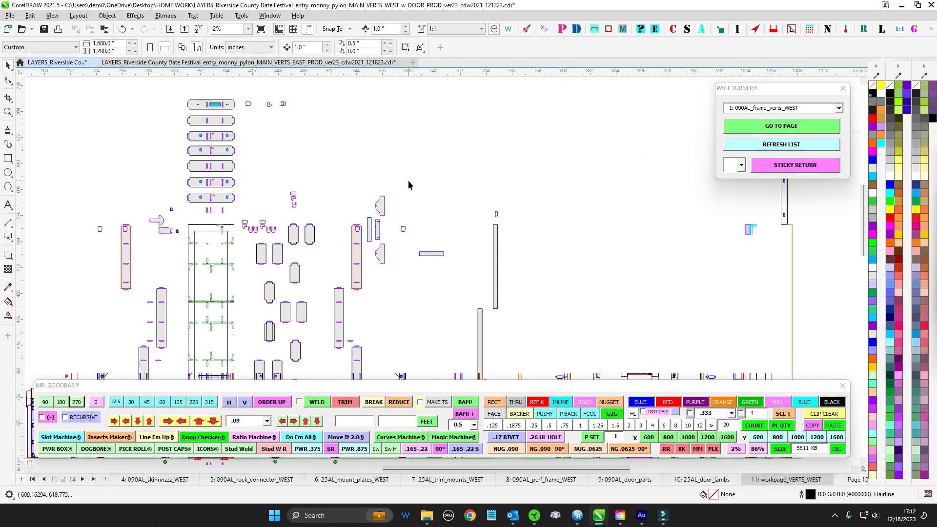
pyautogui.scroll(1, 318, 160)
pyautogui.moveTo(320, 160); pyautogui.dragTo(446, 216)
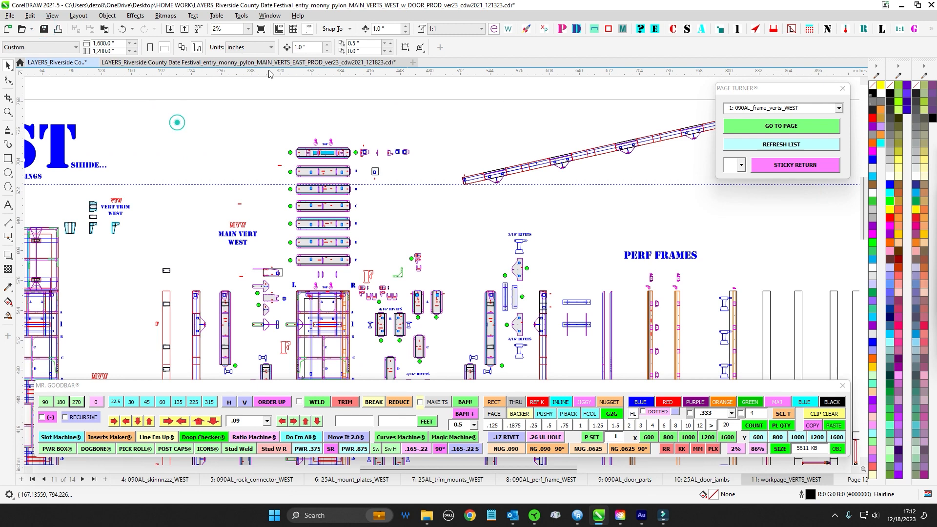
# - Switch to the MAIN_VERTS_EAST document and close it
pyautogui.click(339, 66)
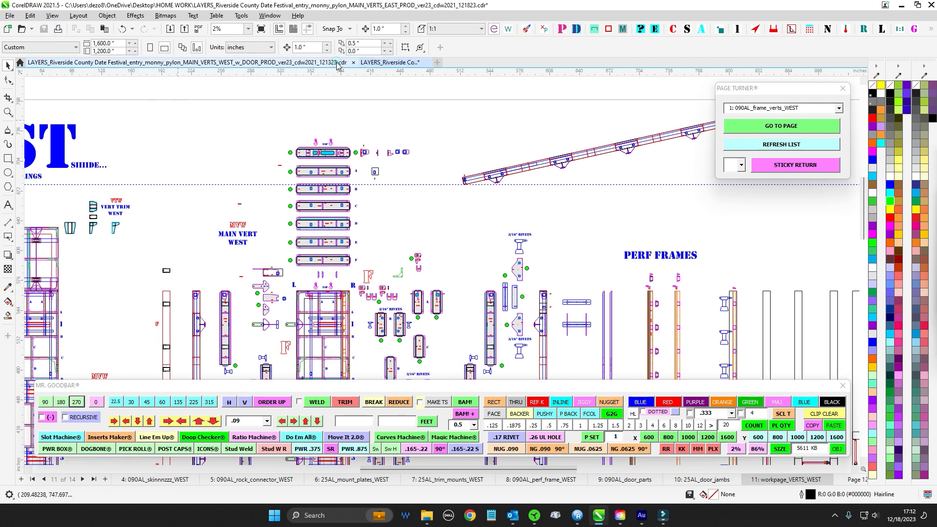
pyautogui.click(427, 63)
pyautogui.click(501, 281)
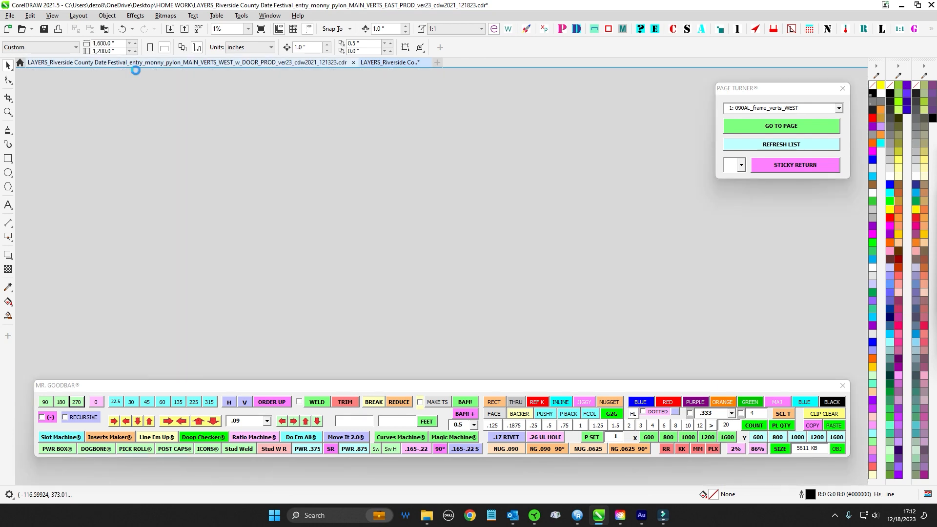
# - Examine the Main Vert West skin panels in the MAIN_VERTS_WEST document, including the cut-out panels' etched labels and holes down to the bottom edge
pyautogui.scroll(-2, 408, 133)
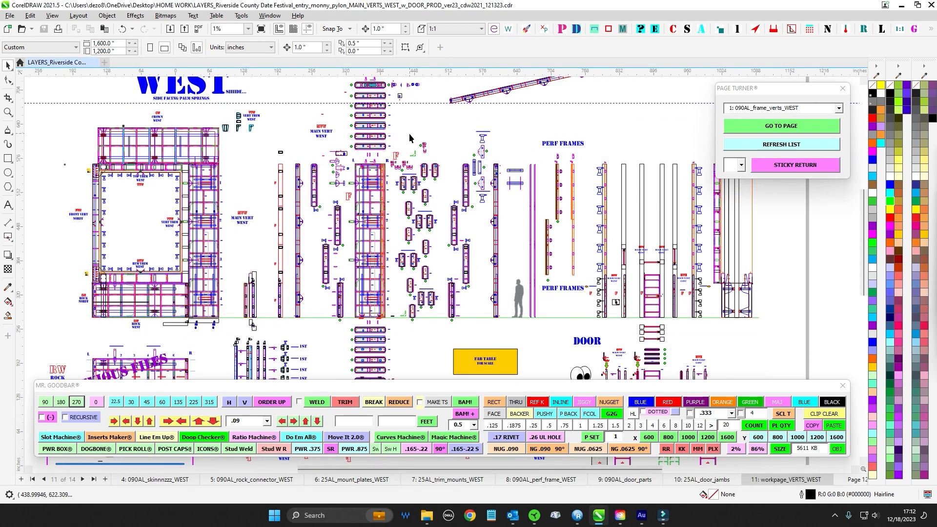
pyautogui.scroll(3, 357, 127)
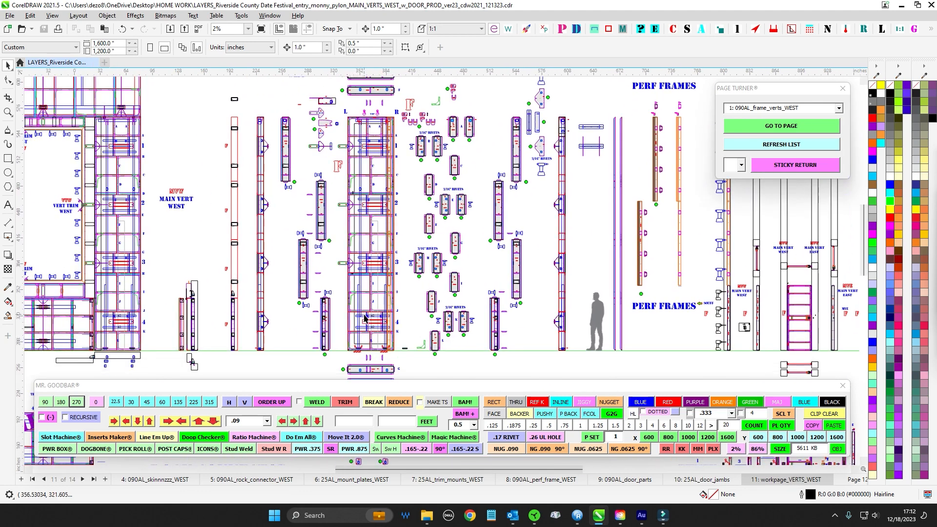
pyautogui.scroll(-2, 364, 317)
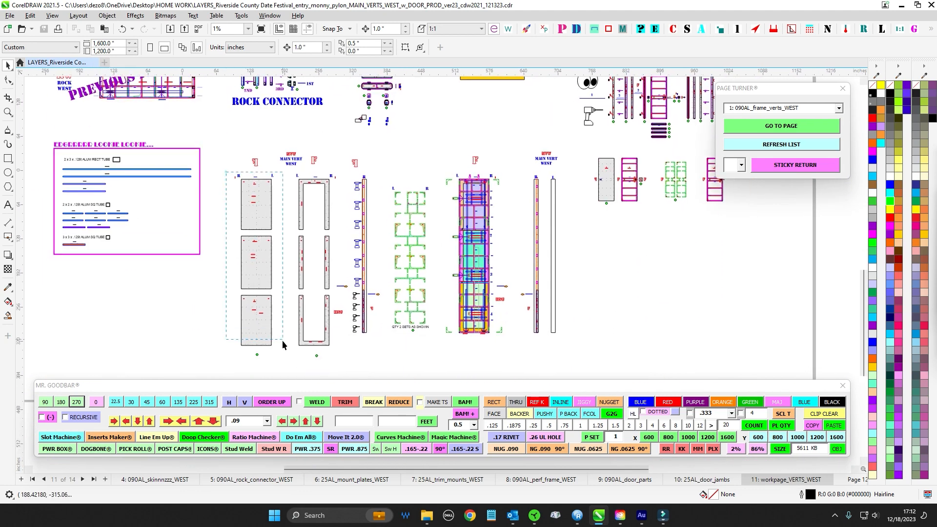
pyautogui.moveTo(282, 340); pyautogui.dragTo(284, 350)
pyautogui.click(197, 284)
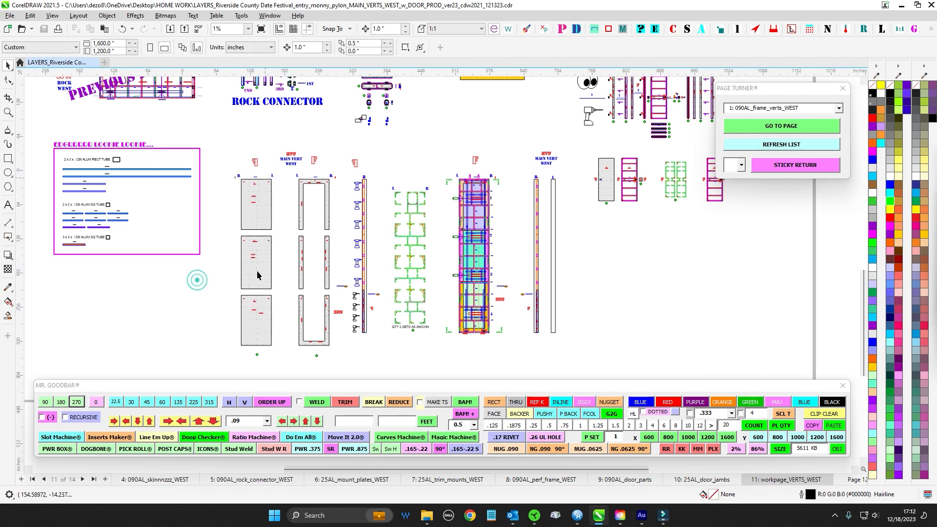
pyautogui.scroll(2, 346, 186)
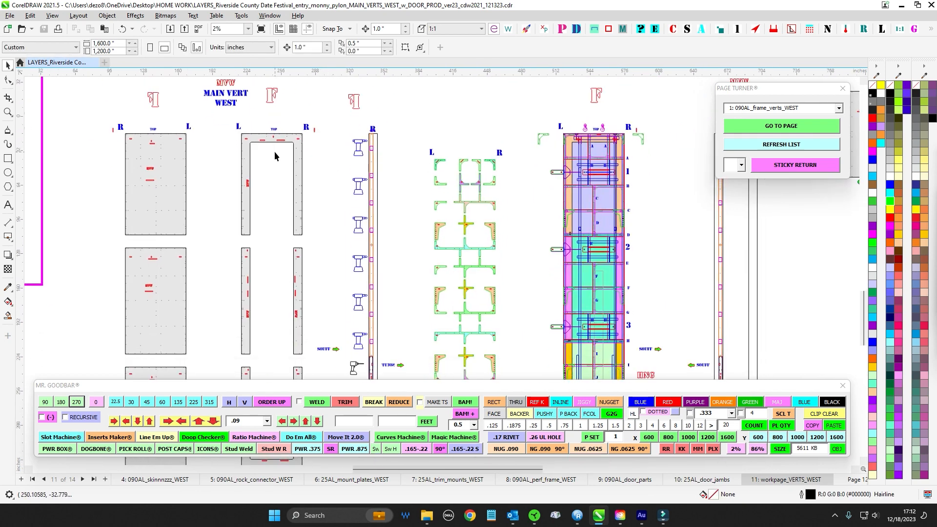
pyautogui.scroll(-1, 261, 200)
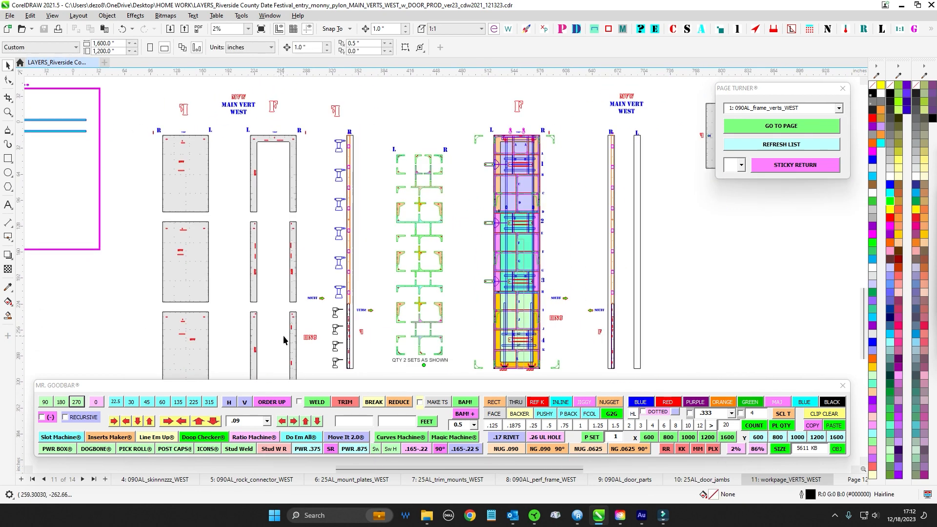
pyautogui.scroll(3, 256, 248)
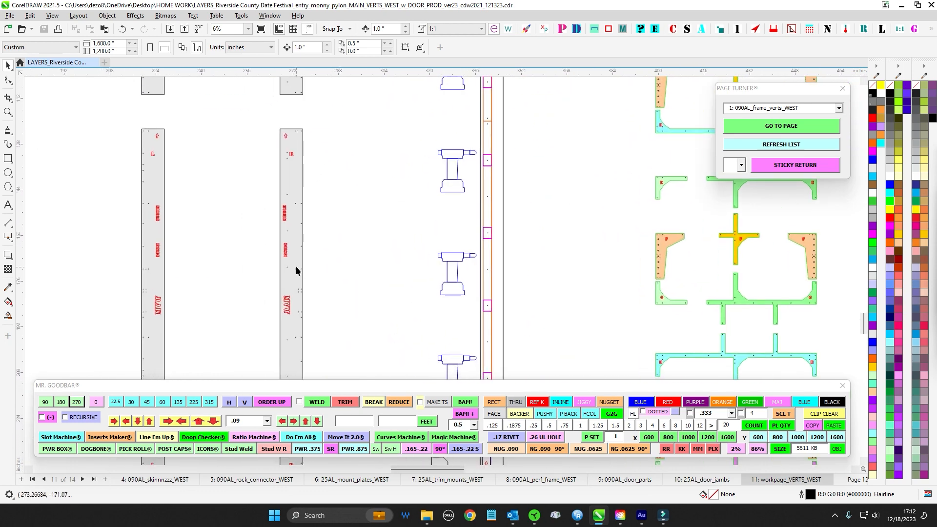
pyautogui.scroll(-2, 297, 271)
pyautogui.scroll(1, 341, 231)
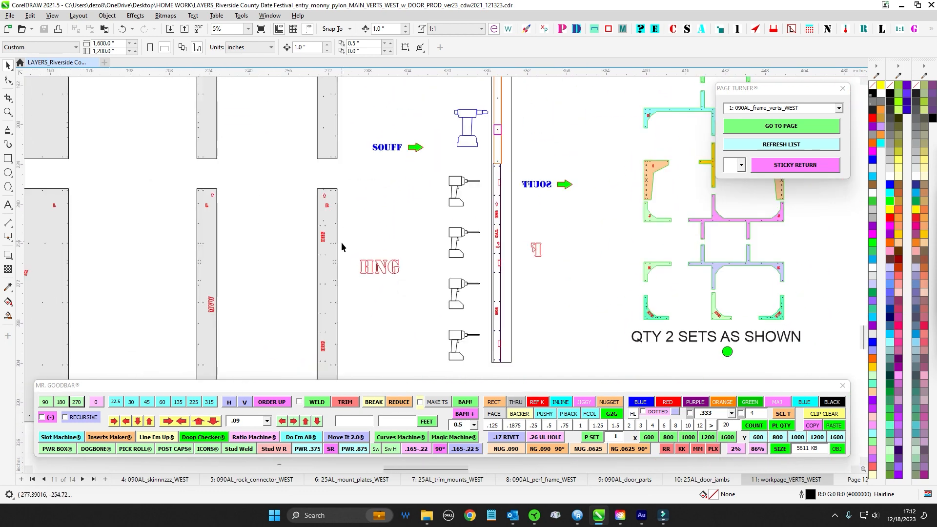
pyautogui.scroll(1, 343, 224)
pyautogui.scroll(-1, 347, 205)
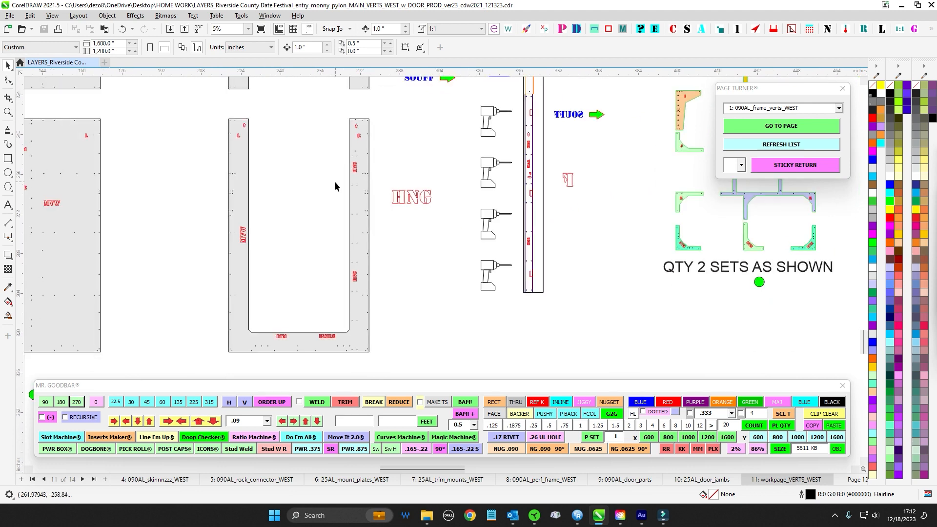
# - Select the holes and HNG labels on the hinge-side leg of the lower cut-out panel, including individual hole pairs
pyautogui.moveTo(353, 143); pyautogui.dragTo(376, 336)
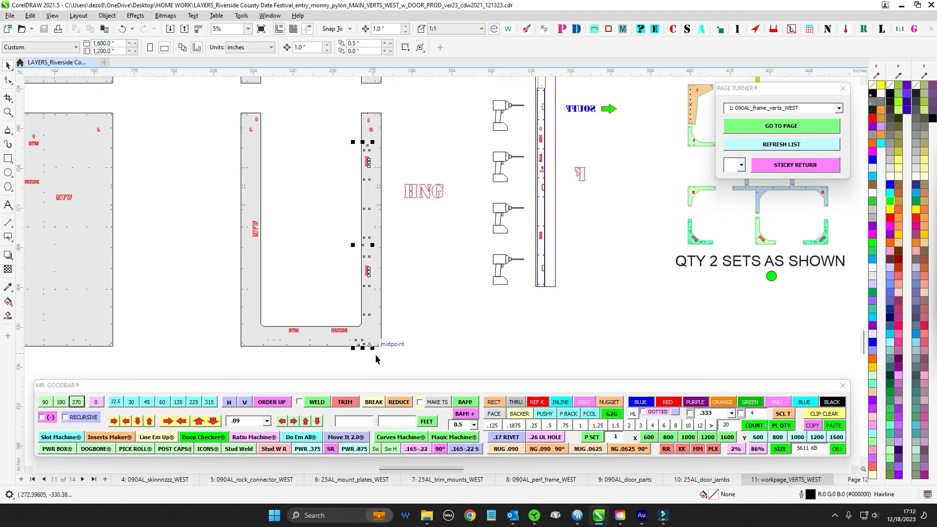
pyautogui.scroll(4, 366, 156)
pyautogui.moveTo(322, 133); pyautogui.dragTo(384, 157)
pyautogui.moveTo(328, 236); pyautogui.dragTo(382, 251)
pyautogui.moveTo(287, 317); pyautogui.dragTo(326, 190)
pyautogui.moveTo(353, 201); pyautogui.dragTo(421, 228)
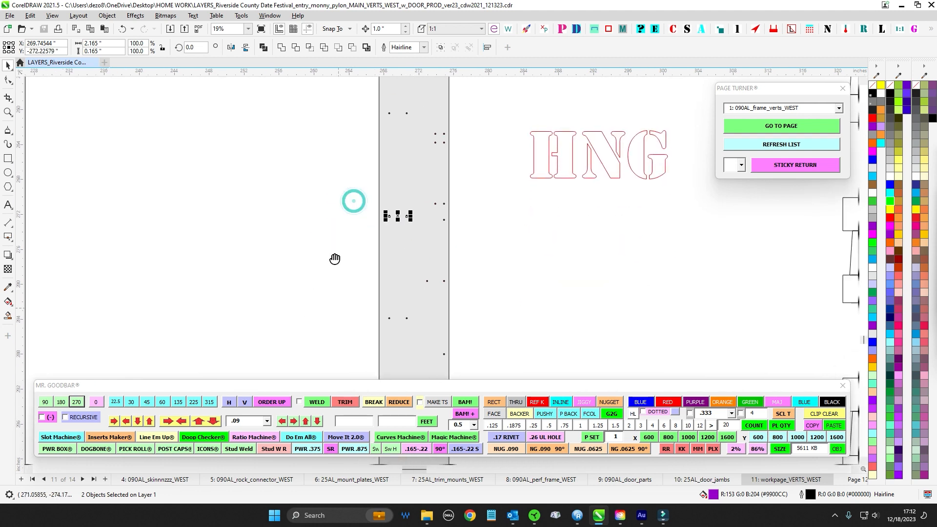
# - Check the remaining hole pairs down the panel's hinge-side leg to the bottom corner, selecting them one after another
pyautogui.moveTo(335, 259); pyautogui.dragTo(330, 158)
pyautogui.moveTo(331, 180); pyautogui.dragTo(388, 208)
pyautogui.moveTo(320, 180); pyautogui.dragTo(321, 176)
pyautogui.moveTo(326, 146); pyautogui.dragTo(408, 193)
pyautogui.moveTo(330, 224); pyautogui.dragTo(309, 166)
pyautogui.moveTo(317, 173); pyautogui.dragTo(419, 203)
pyautogui.scroll(-1, 484, 271)
pyautogui.moveTo(335, 262); pyautogui.dragTo(318, 154)
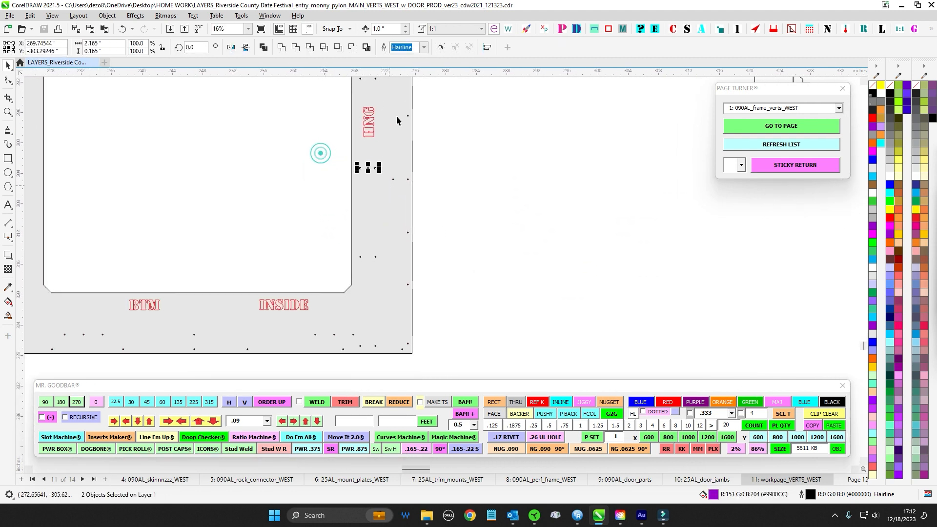
# - Select the lower HNG label on the cut-out panel and review the neighbouring panel legs and fastener side view
pyautogui.scroll(2, 371, 115)
pyautogui.scroll(-3, 511, 191)
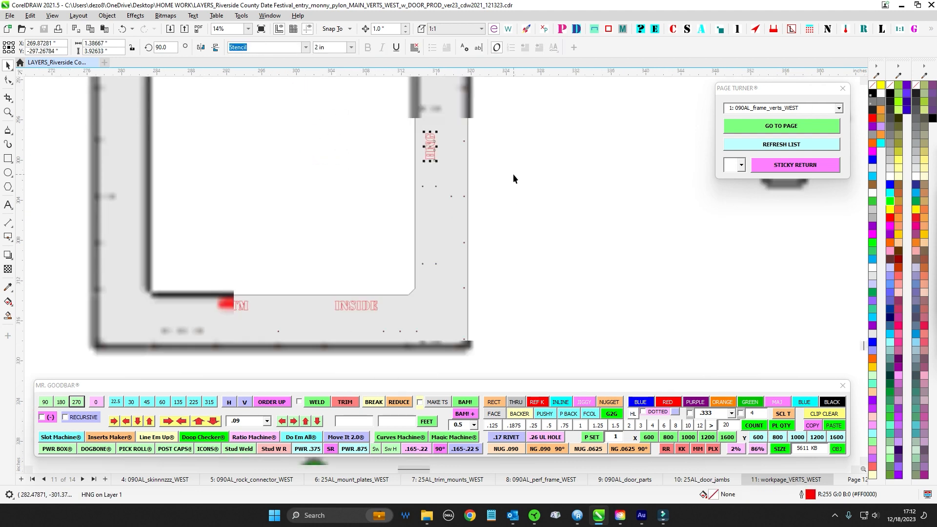
pyautogui.scroll(-3, 491, 124)
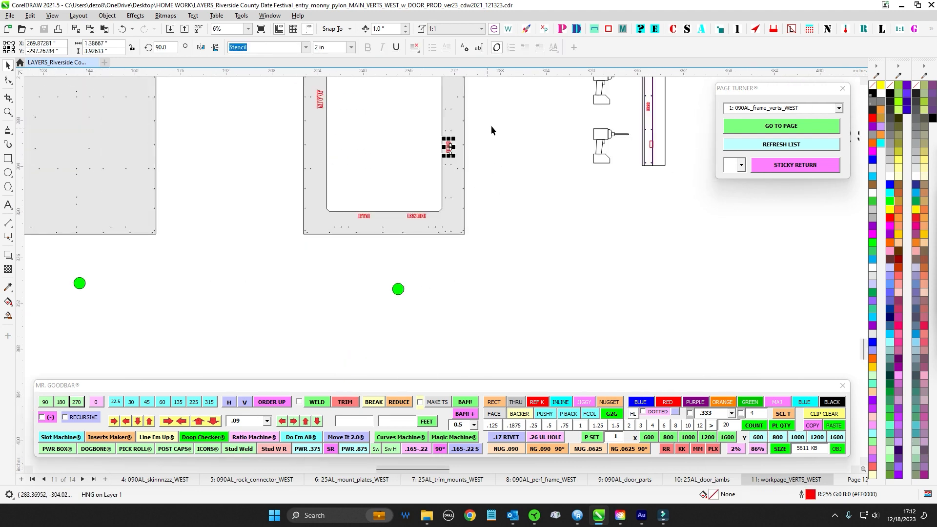
pyautogui.scroll(4, 425, 298)
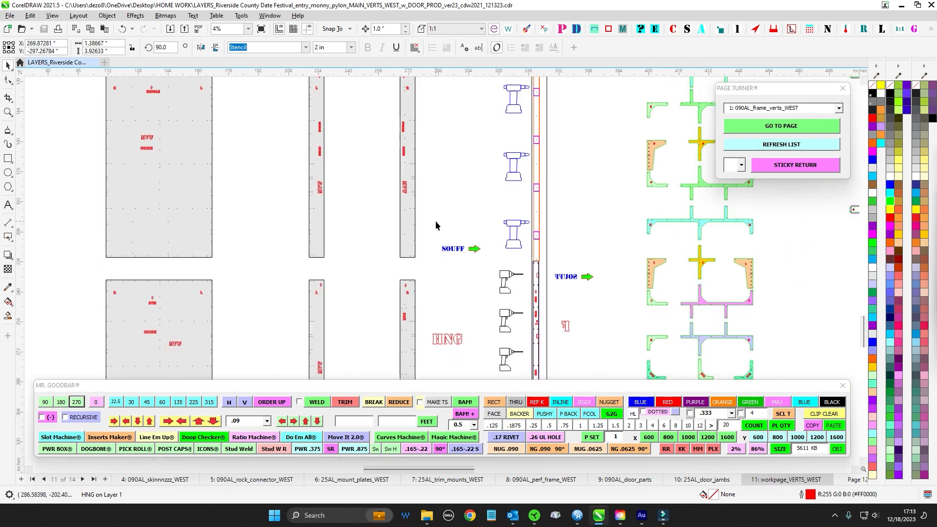
pyautogui.scroll(-3, 363, 227)
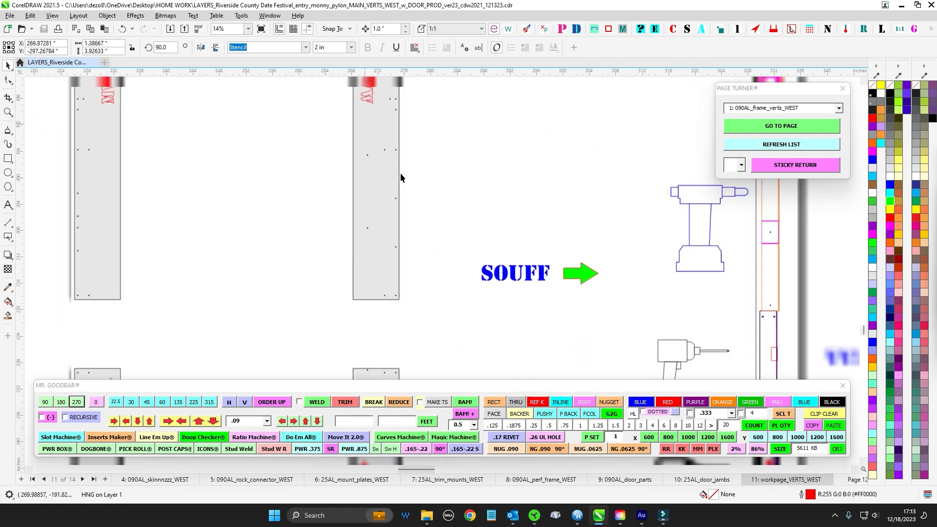
pyautogui.scroll(-2, 493, 279)
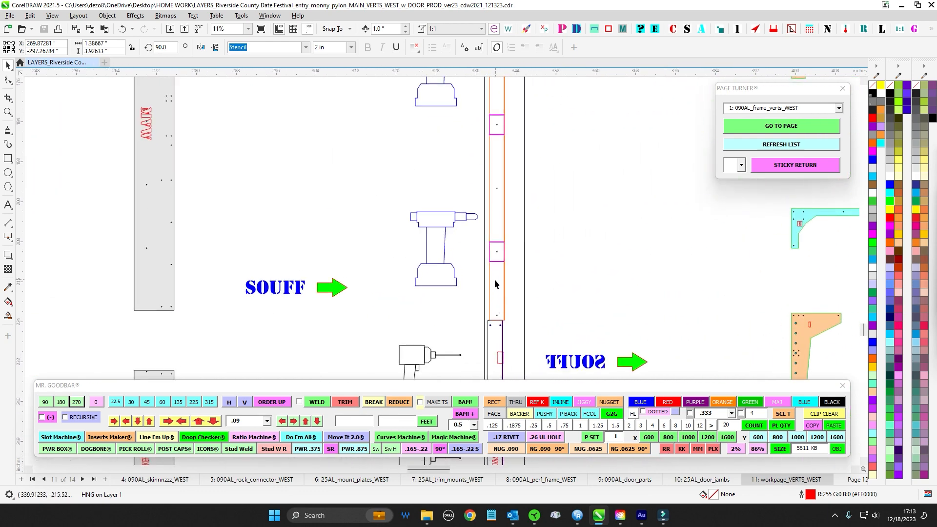
pyautogui.scroll(-4, 436, 191)
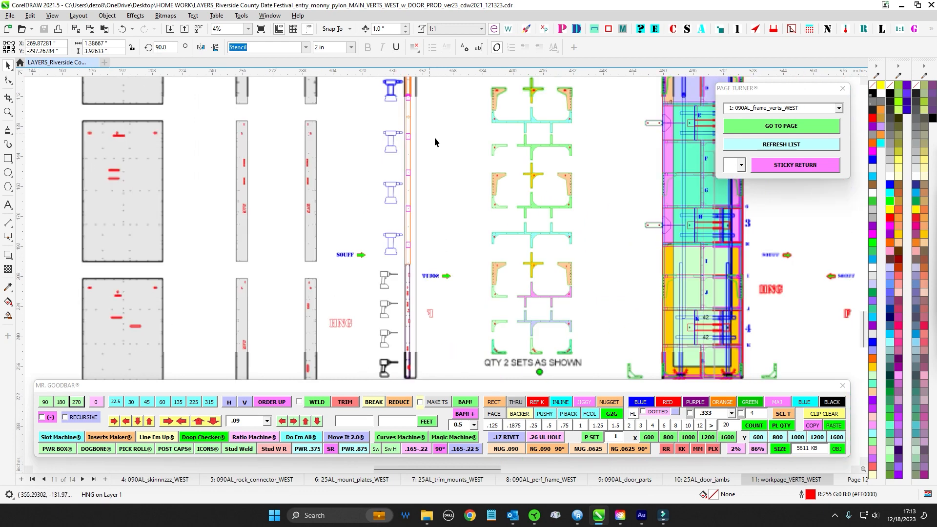
pyautogui.scroll(-4, 441, 168)
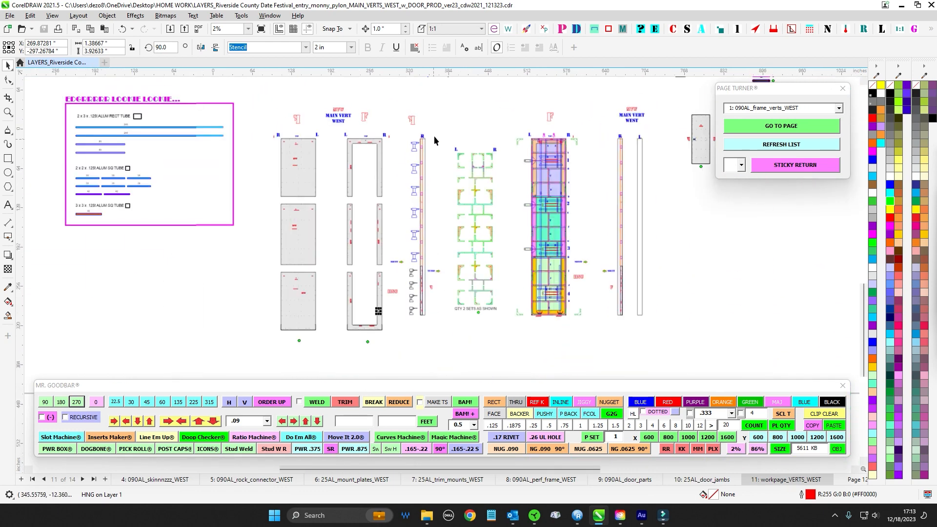
# - Examine the door frame between the Main Vert West and Main Vert East columns up to their tops, and clear the selection
pyautogui.scroll(3, 575, 155)
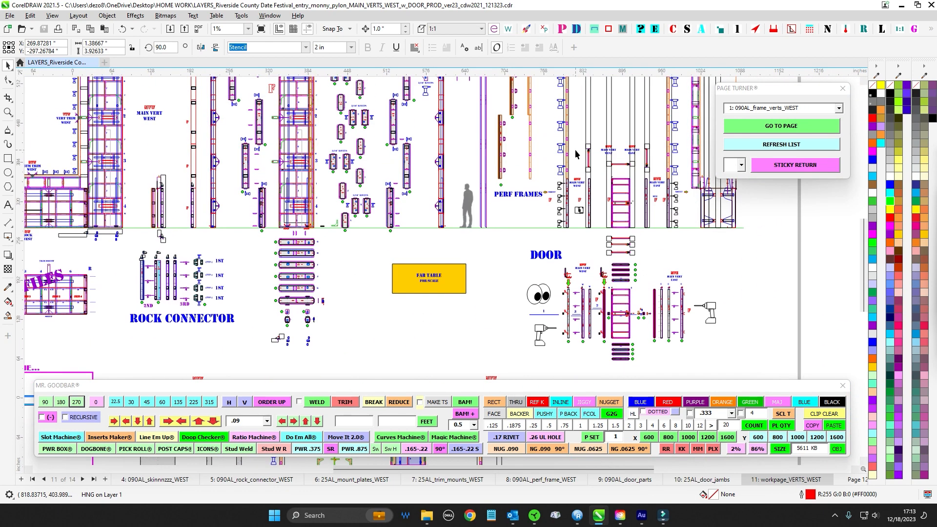
pyautogui.scroll(4, 634, 205)
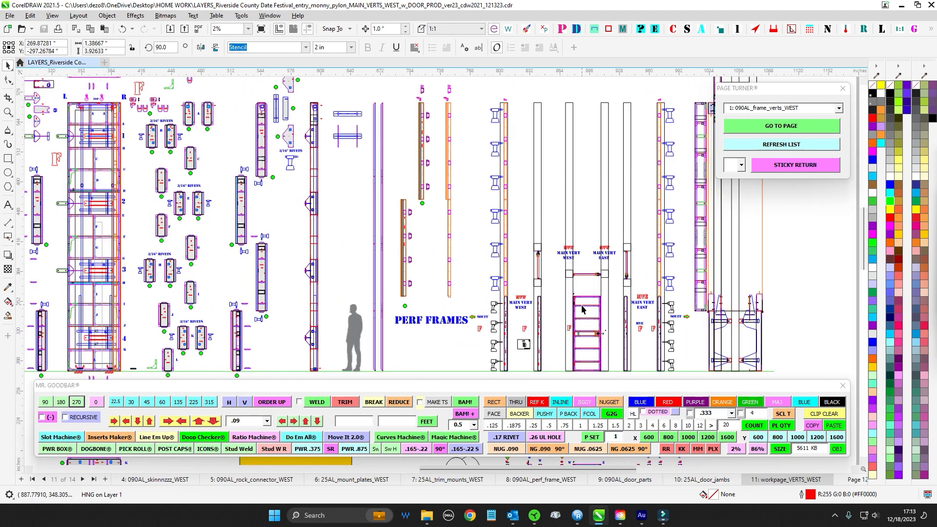
pyautogui.scroll(1, 575, 299)
pyautogui.moveTo(576, 296); pyautogui.dragTo(604, 243)
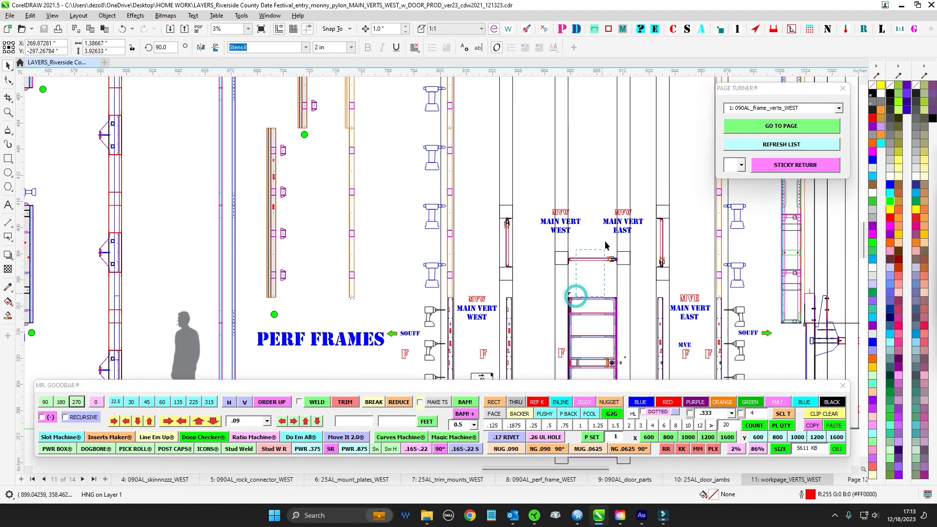
pyautogui.moveTo(604, 109); pyautogui.dragTo(606, 110)
pyautogui.scroll(-1, 606, 111)
pyautogui.moveTo(602, 143); pyautogui.dragTo(492, 307)
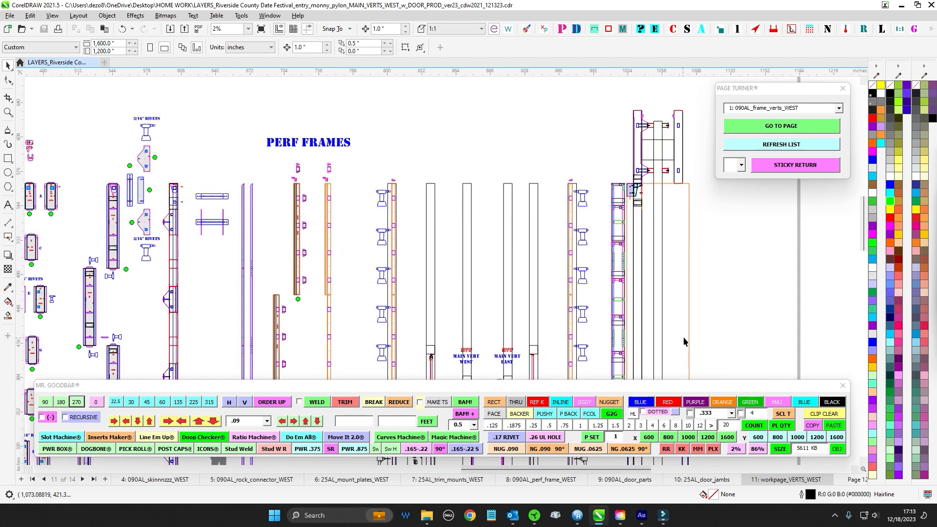
pyautogui.moveTo(677, 325); pyautogui.dragTo(631, 256)
# - Examine the bolted tube connection and the small angled clips on the twin-column assembly above the main verticals
pyautogui.scroll(7, 613, 201)
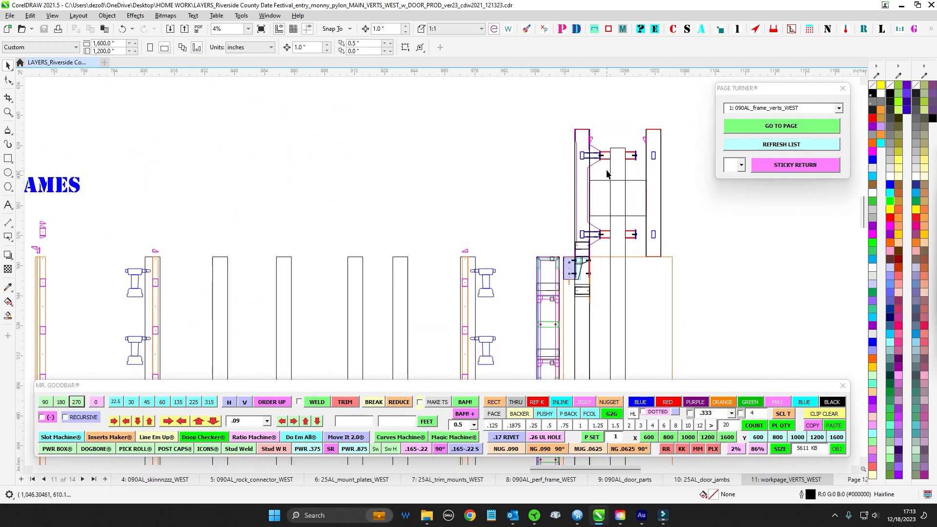
pyautogui.scroll(2, 522, 203)
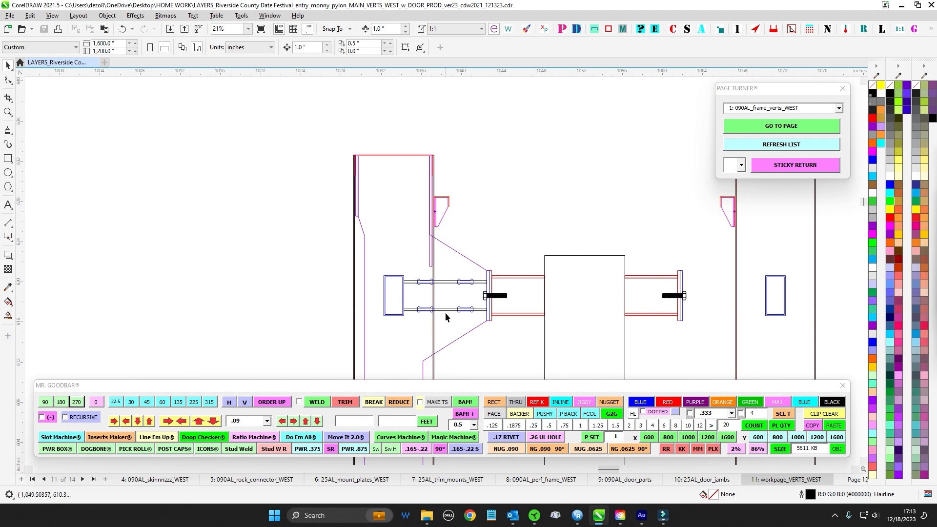
pyautogui.scroll(1, 439, 195)
pyautogui.scroll(-3, 455, 185)
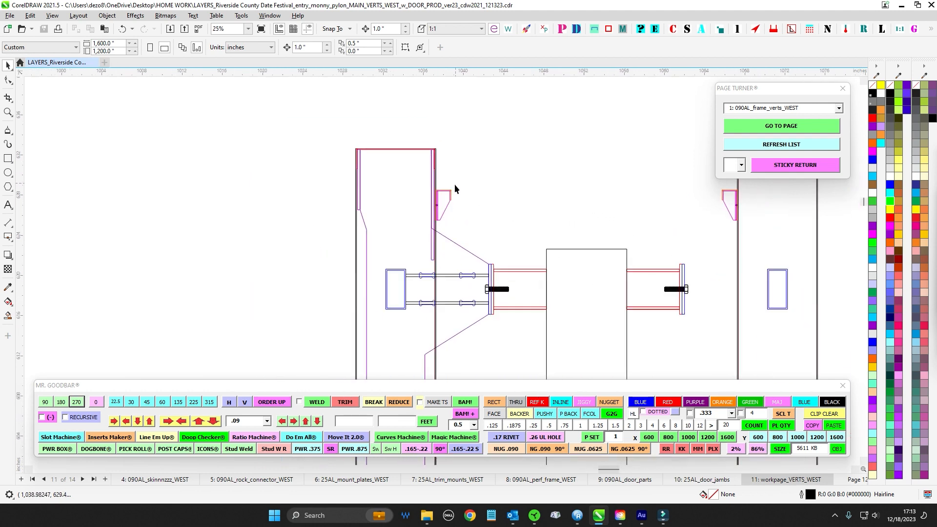
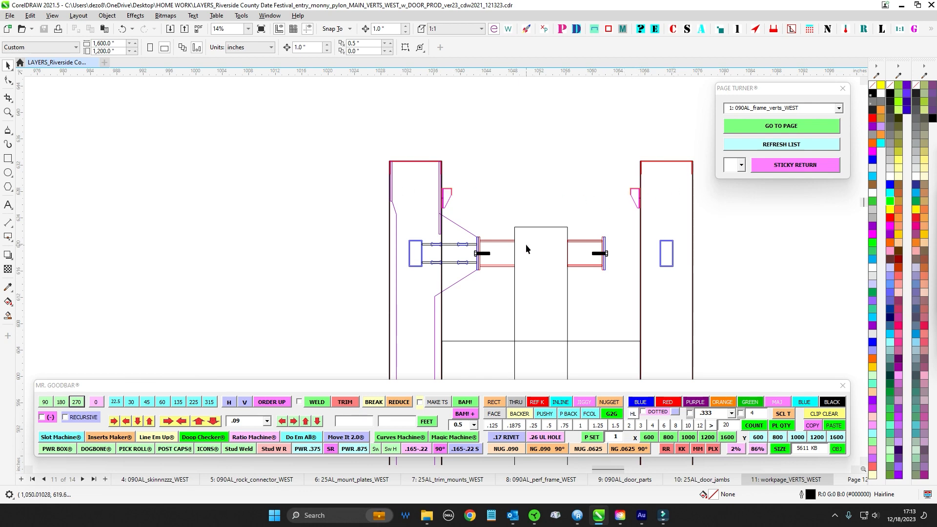
pyautogui.scroll(-4, 526, 244)
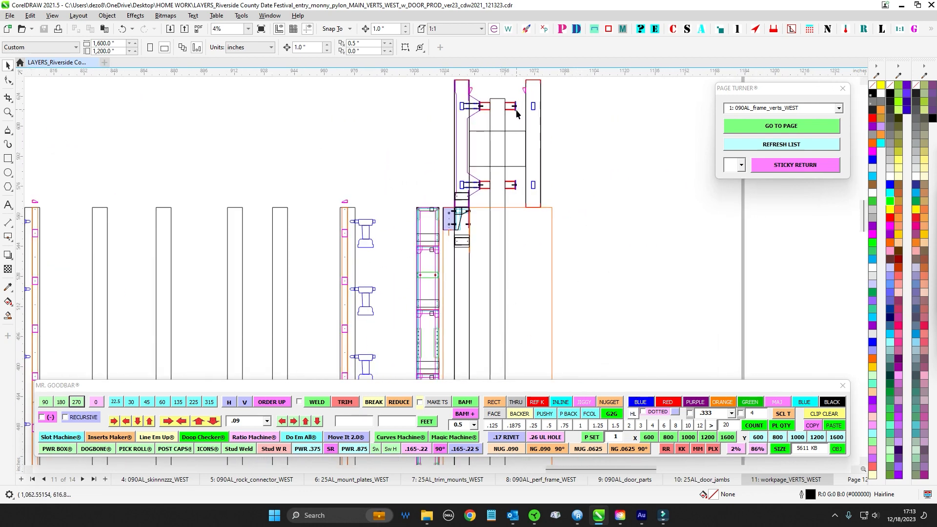
pyautogui.scroll(-2, 516, 109)
# - Review the tops of the vertical columns across to the perf frames, and select the PERF FRAMES title
pyautogui.moveTo(326, 115); pyautogui.dragTo(493, 142)
pyautogui.scroll(2, 702, 171)
pyautogui.moveTo(702, 170); pyautogui.dragTo(524, 157)
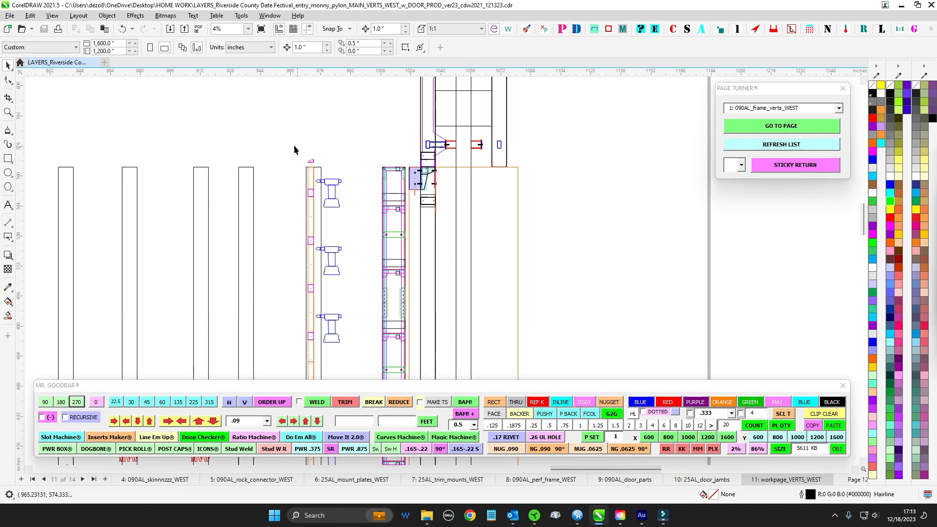
pyautogui.moveTo(294, 145); pyautogui.dragTo(651, 145)
pyautogui.scroll(-1, 336, 123)
pyautogui.moveTo(336, 123); pyautogui.dragTo(481, 175)
pyautogui.moveTo(257, 113); pyautogui.dragTo(621, 203)
pyautogui.scroll(1, 439, 177)
pyautogui.moveTo(559, 244); pyautogui.dragTo(473, 176)
pyautogui.scroll(-1, 472, 180)
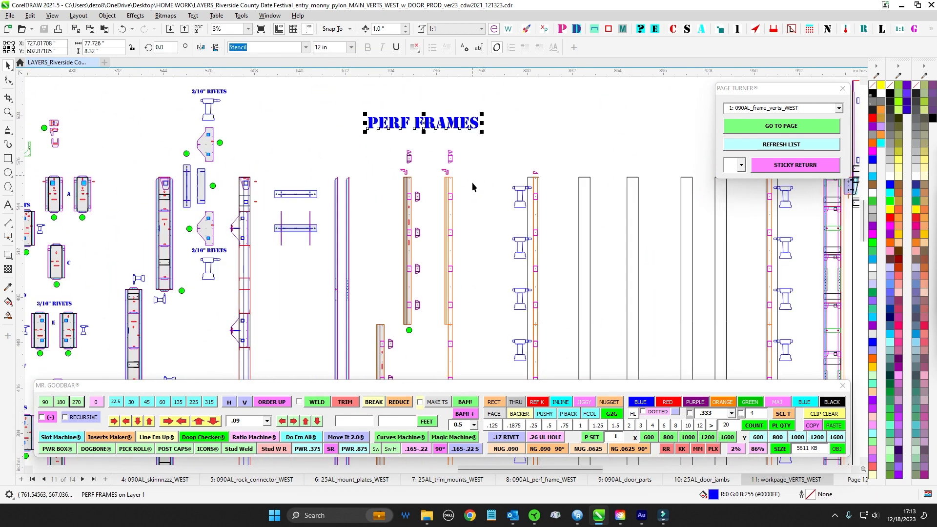
# - Select the upper bracket beside the tall perf frame and compare it with its outlined position on the frame
pyautogui.moveTo(369, 337); pyautogui.dragTo(378, 274)
pyautogui.scroll(3, 444, 134)
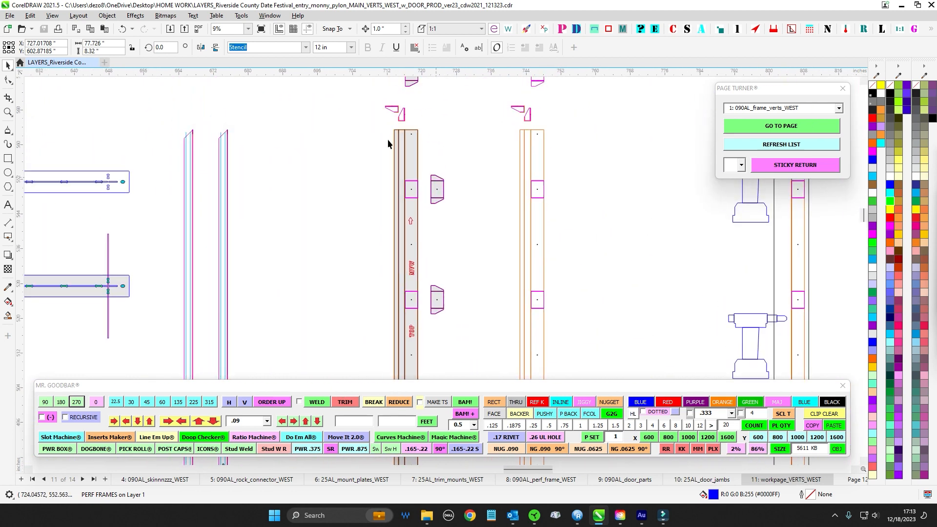
pyautogui.click(445, 211)
pyautogui.scroll(1, 450, 221)
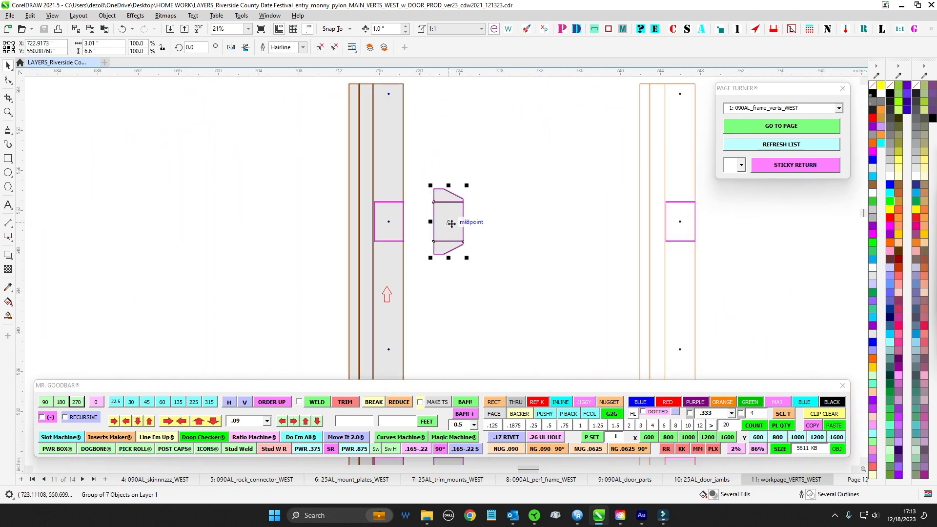
pyautogui.scroll(-2, 398, 229)
pyautogui.scroll(2, 402, 226)
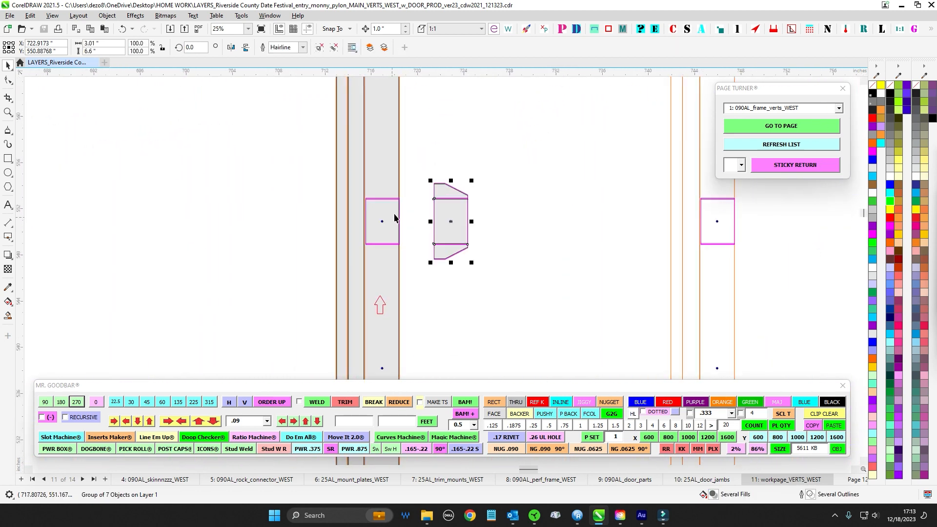
pyautogui.scroll(1, 459, 166)
pyautogui.scroll(-2, 434, 183)
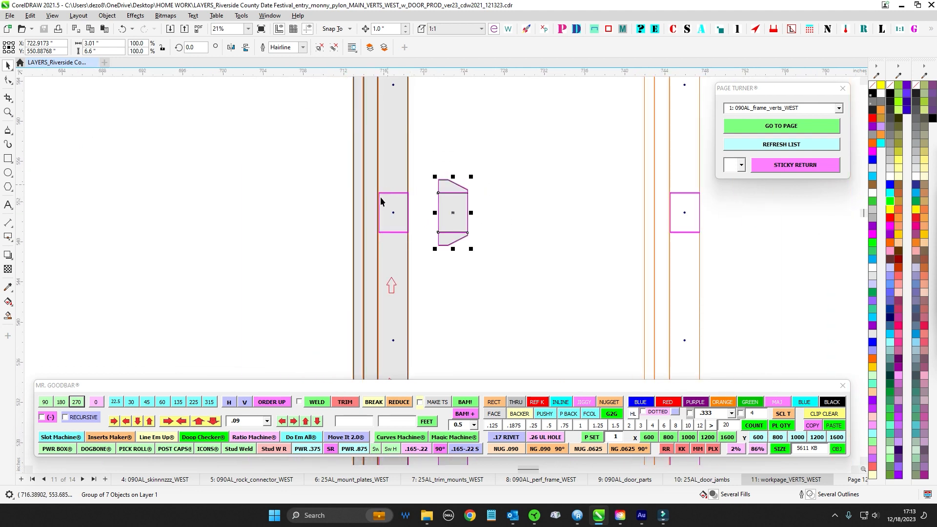
pyautogui.scroll(-1, 454, 176)
pyautogui.scroll(2, 434, 191)
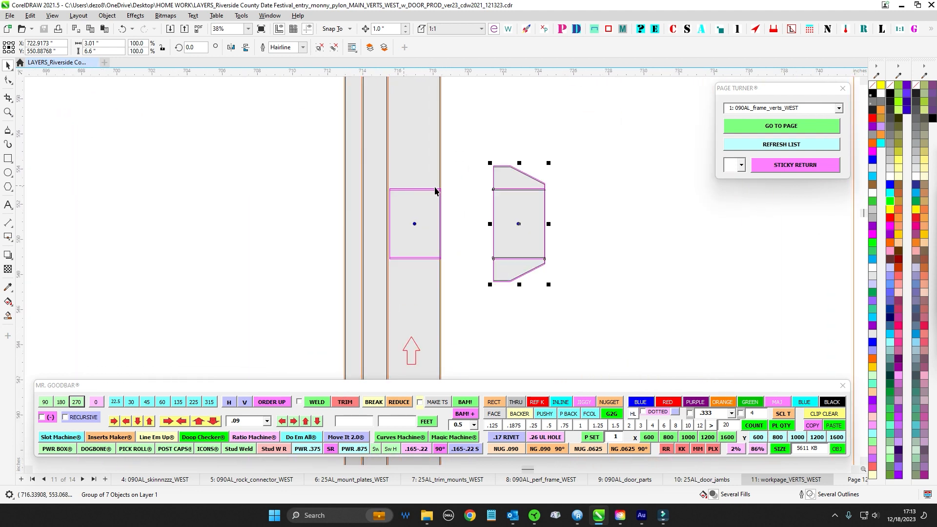
# - Examine the two bent bracket profiles above the perf frame, including their flanges and hole locations
pyautogui.hotkey('ctrl', 'z')
pyautogui.hotkey('ctrl', 'shift', 'z')
pyautogui.scroll(-2, 440, 203)
pyautogui.scroll(4, 418, 192)
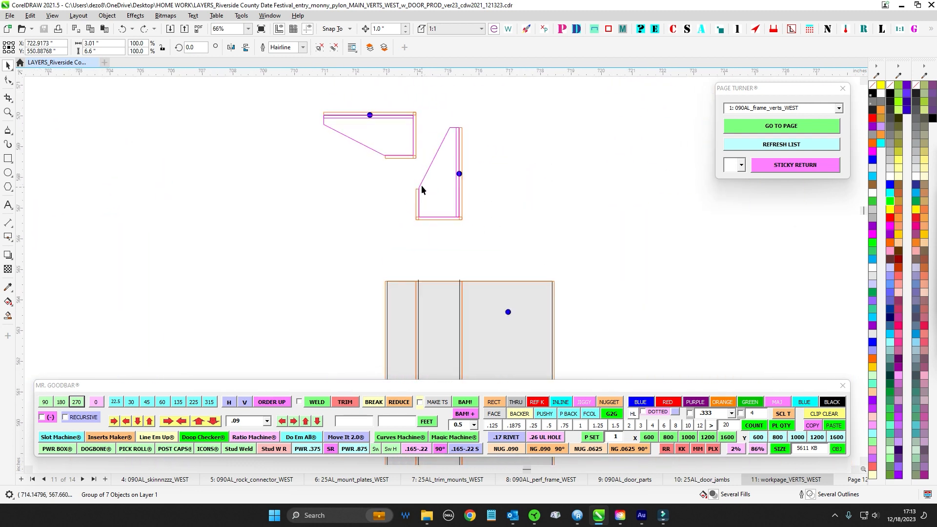
pyautogui.scroll(1, 416, 211)
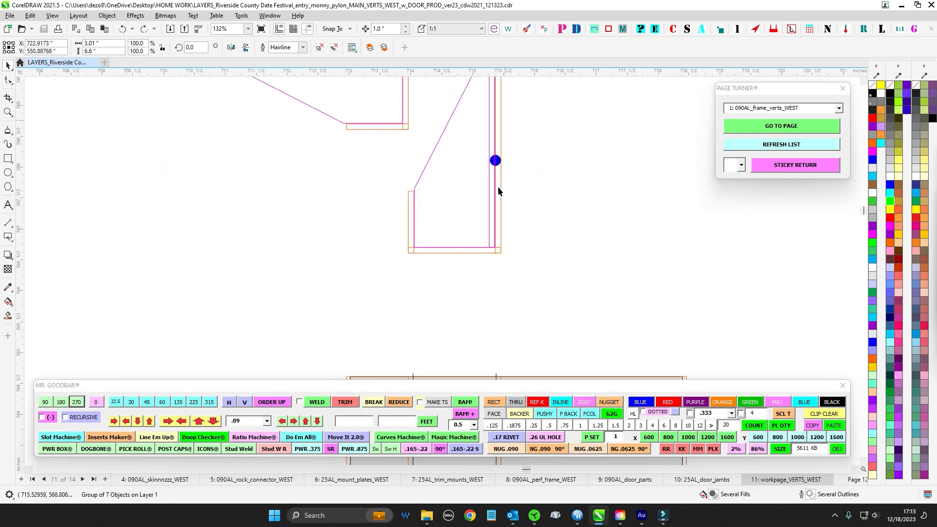
pyautogui.scroll(-4, 518, 205)
pyautogui.scroll(-2, 456, 256)
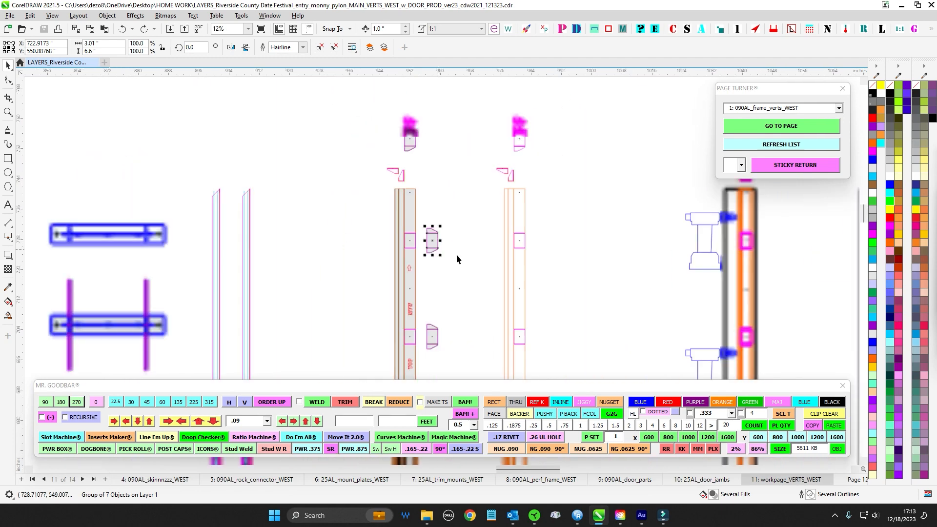
# - Return from the perf frames to the Main Vert West panels and review them with the side view and lettered plates
pyautogui.scroll(-1, 483, 173)
pyautogui.scroll(-2, 433, 293)
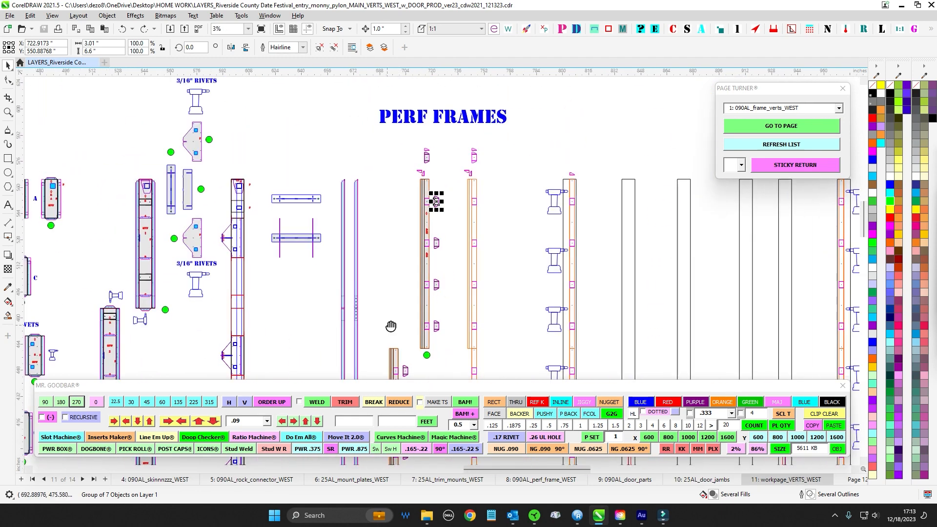
pyautogui.moveTo(419, 300); pyautogui.dragTo(660, 84)
pyautogui.moveTo(469, 317); pyautogui.dragTo(492, 144)
pyautogui.moveTo(485, 263); pyautogui.dragTo(471, 123)
pyautogui.scroll(1, 473, 143)
pyautogui.moveTo(320, 357); pyautogui.dragTo(461, 141)
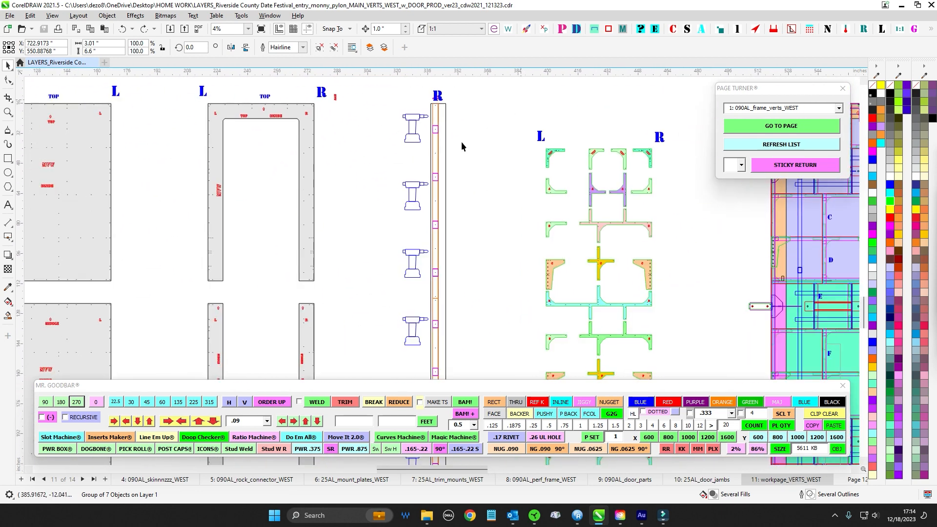
pyautogui.scroll(1, 439, 122)
pyautogui.scroll(-3, 436, 110)
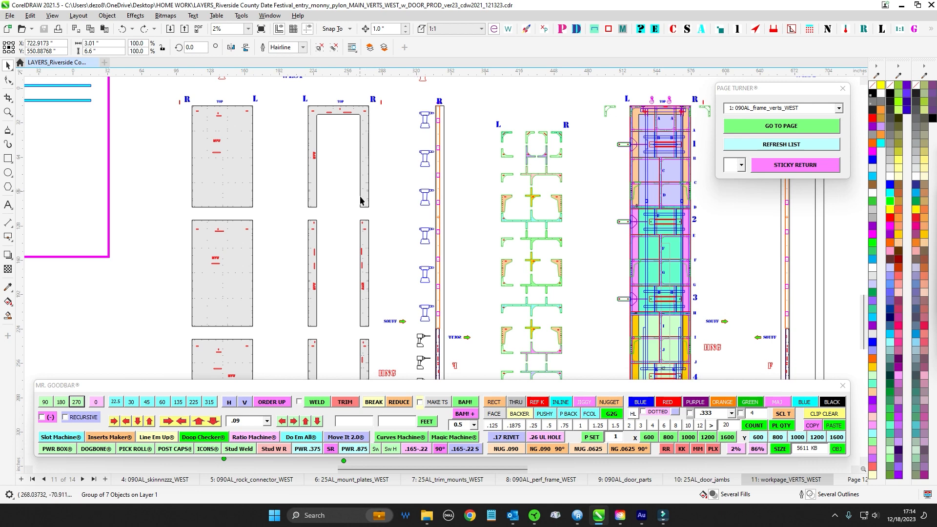
# - Examine the Main Vert West side view where the riveted perf frame meets the HNG-labelled strip and its drill symbols
pyautogui.scroll(1, 470, 241)
pyautogui.scroll(1, 450, 155)
pyautogui.scroll(1, 435, 141)
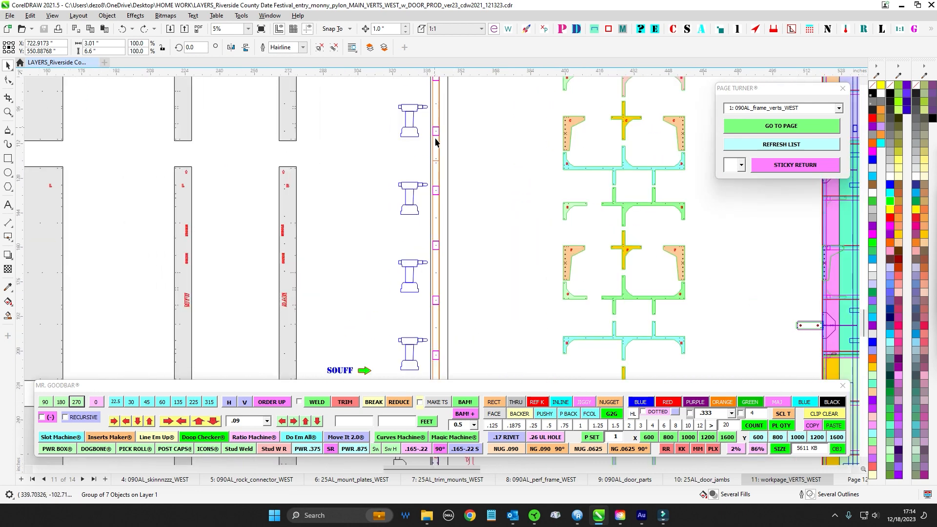
pyautogui.scroll(2, 468, 243)
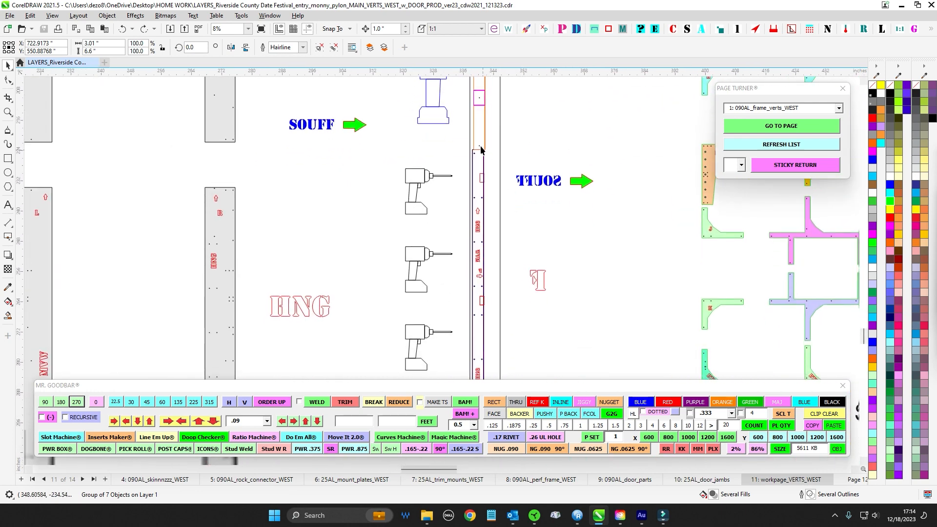
pyautogui.scroll(1, 476, 244)
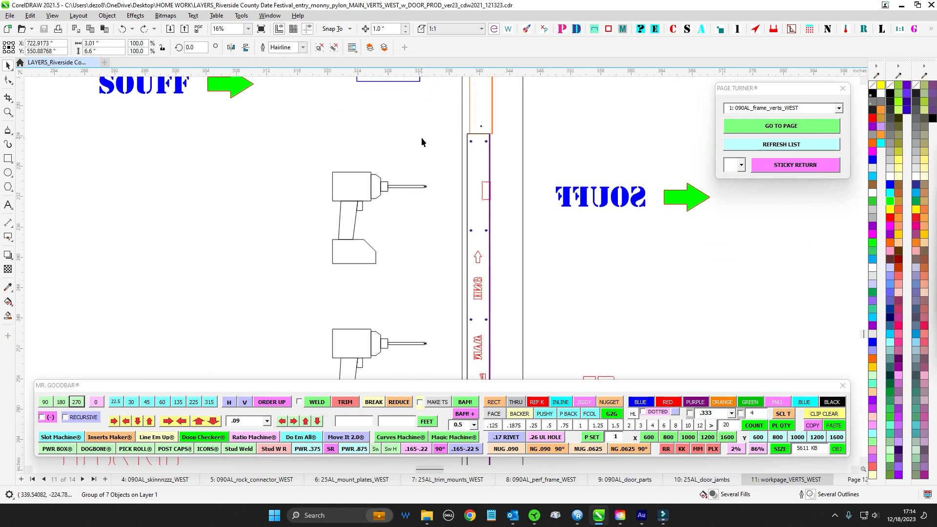
# - Clear the perf frame selection and review the Main Vert West side view alongside its skin panels, brackets and colored frame view
pyautogui.scroll(-3, 487, 152)
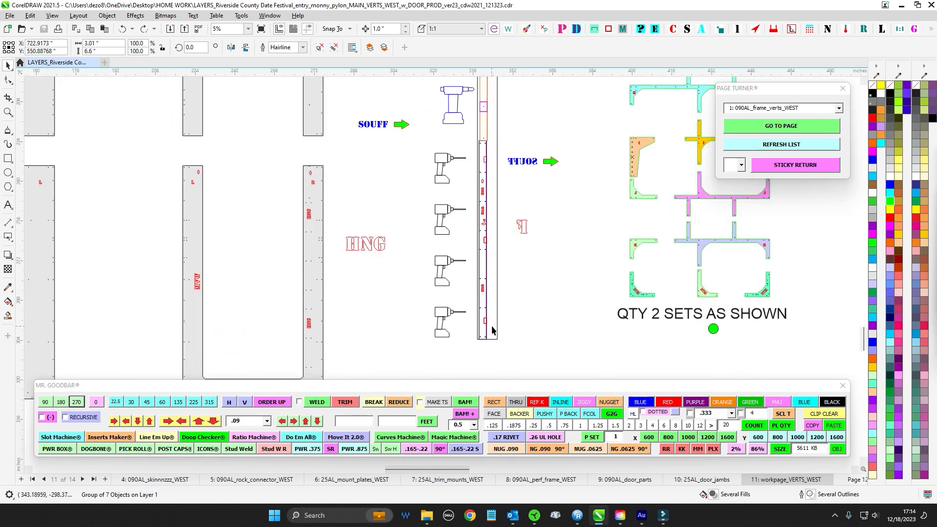
pyautogui.moveTo(350, 157); pyautogui.dragTo(420, 283)
pyautogui.scroll(-3, 416, 185)
pyautogui.scroll(1, 419, 282)
pyautogui.scroll(-3, 437, 241)
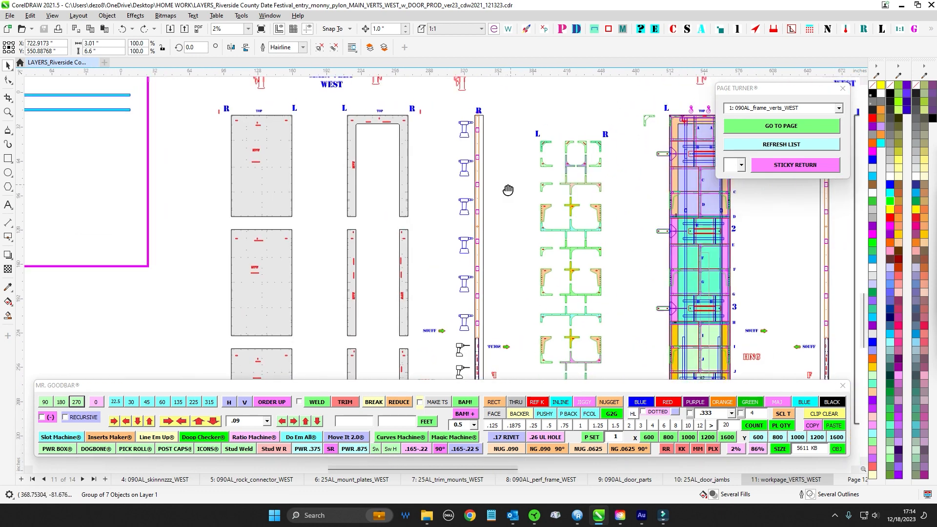
pyautogui.moveTo(391, 243); pyautogui.dragTo(391, 242)
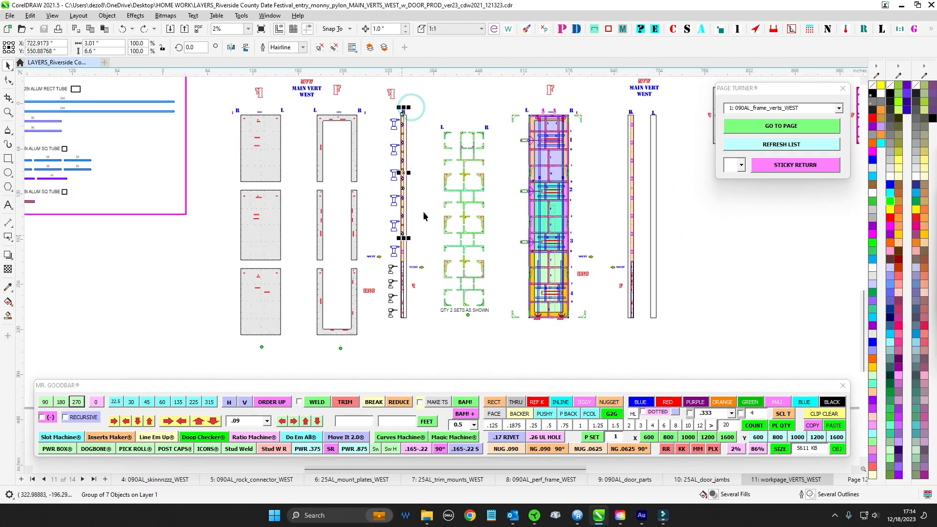
pyautogui.middleClick(425, 187)
pyautogui.click(426, 188)
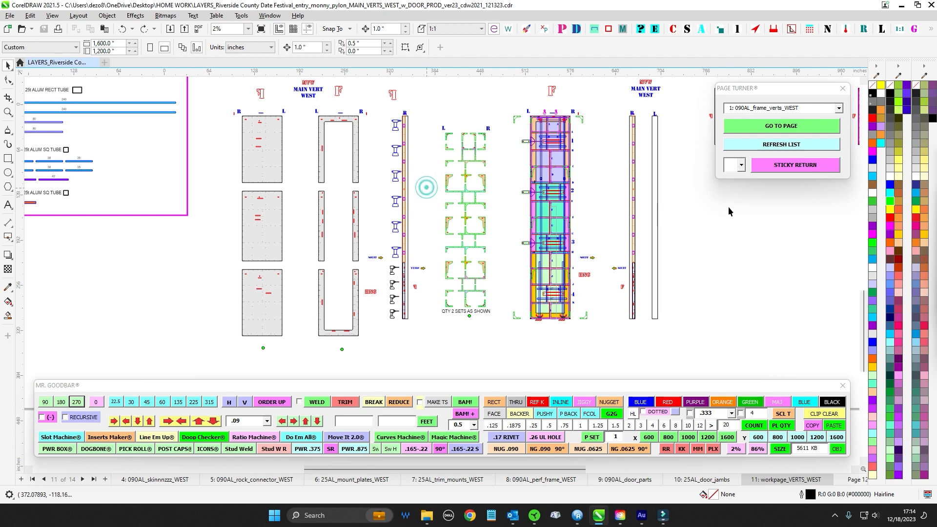
pyautogui.scroll(1, 371, 127)
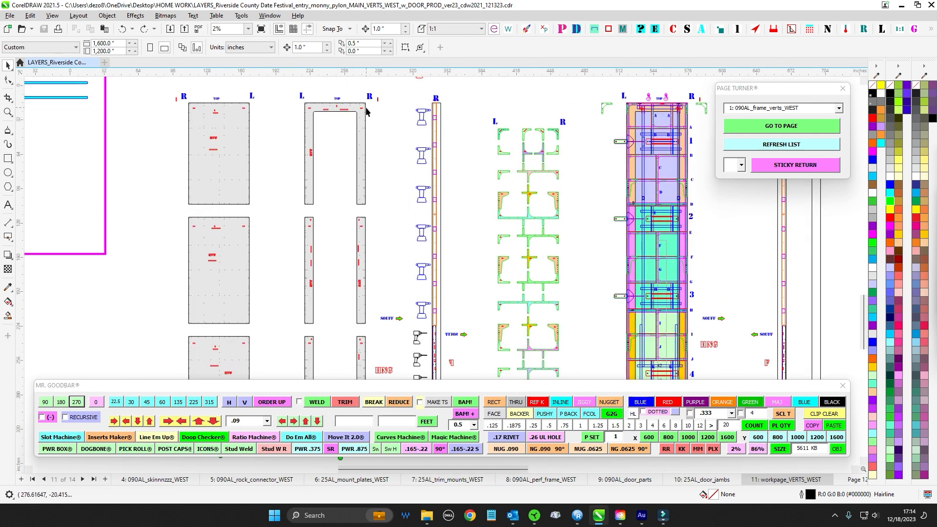
# - Survey the rock connector, door and perf frame areas up to the hinged assembly above the main vertical side views
pyautogui.scroll(-3, 361, 356)
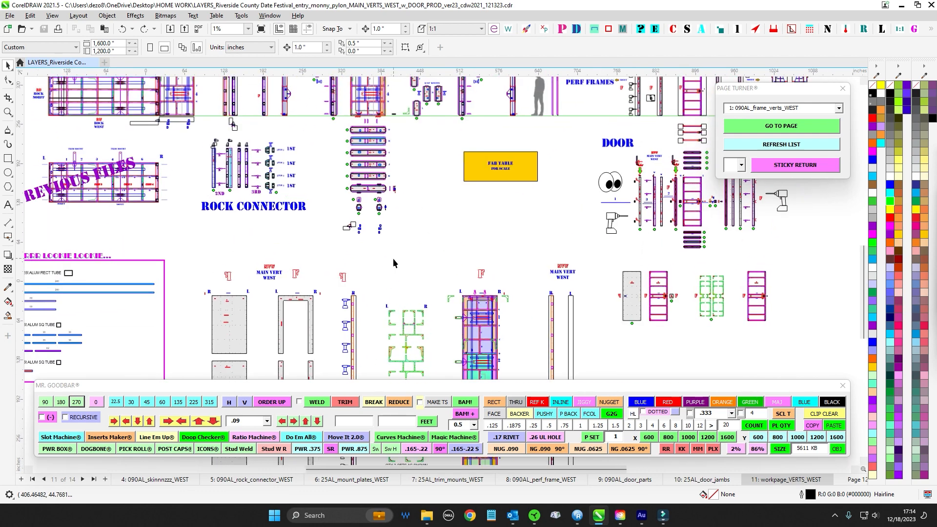
pyautogui.scroll(-1, 416, 234)
pyautogui.scroll(1, 412, 245)
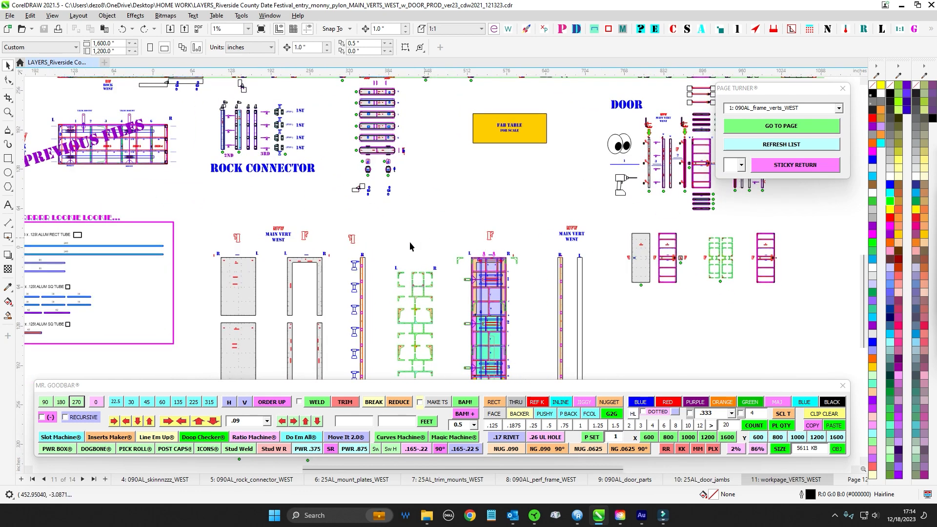
pyautogui.scroll(-3, 414, 234)
pyautogui.scroll(3, 629, 122)
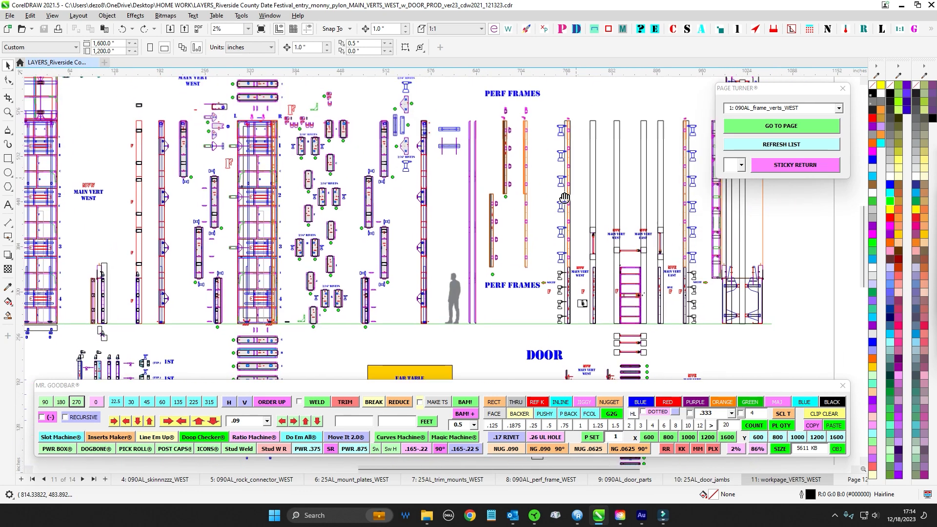
pyautogui.scroll(1, 613, 177)
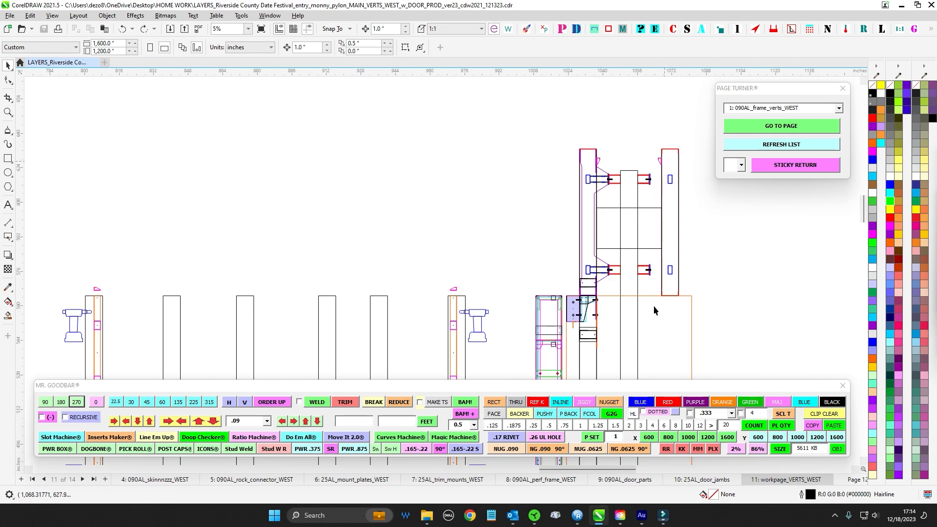
pyautogui.scroll(1, 593, 171)
pyautogui.scroll(-2, 358, 175)
# - Examine the Crown West frame above the top trim in the West side elevation facing Palm Springs
pyautogui.moveTo(249, 180); pyautogui.dragTo(722, 400)
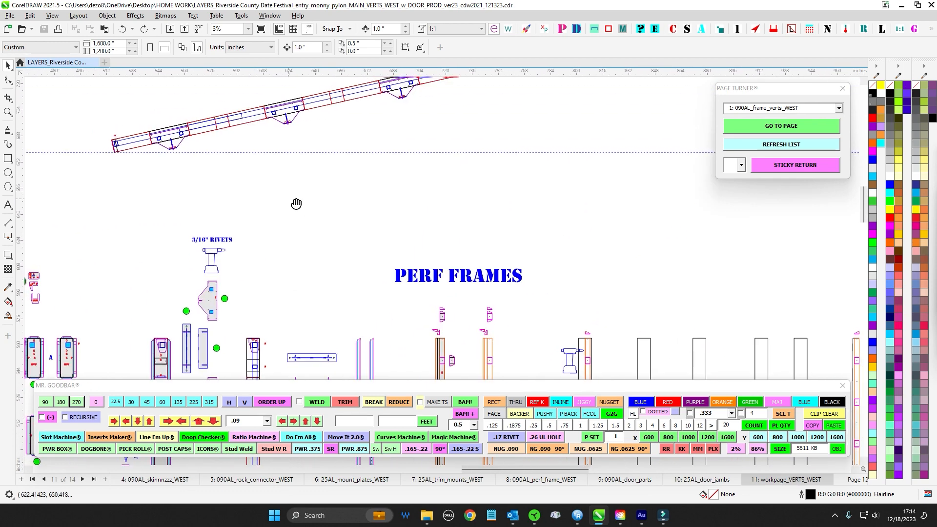
pyautogui.moveTo(295, 203); pyautogui.dragTo(698, 308)
pyautogui.scroll(-1, 169, 223)
pyautogui.moveTo(128, 226); pyautogui.dragTo(636, 252)
pyautogui.moveTo(349, 291); pyautogui.dragTo(581, 181)
pyautogui.scroll(1, 561, 223)
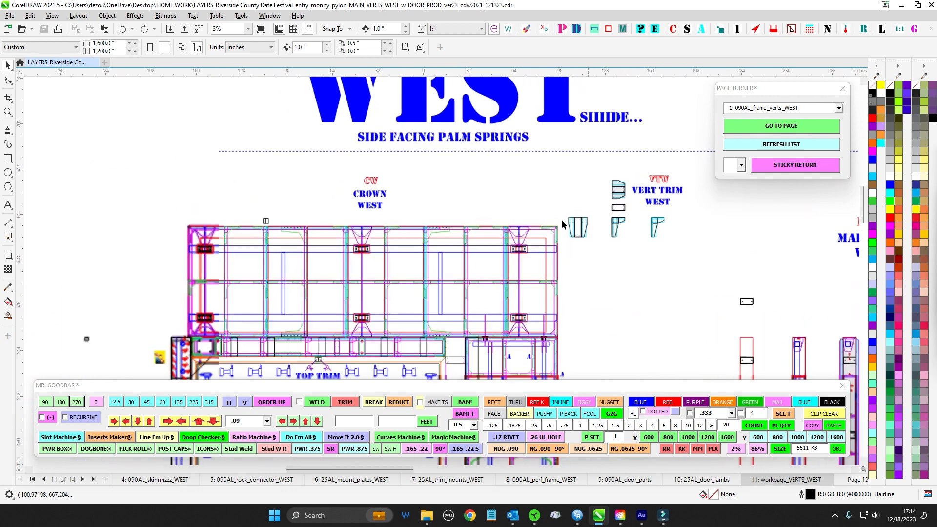
pyautogui.moveTo(139, 193); pyautogui.dragTo(257, 134)
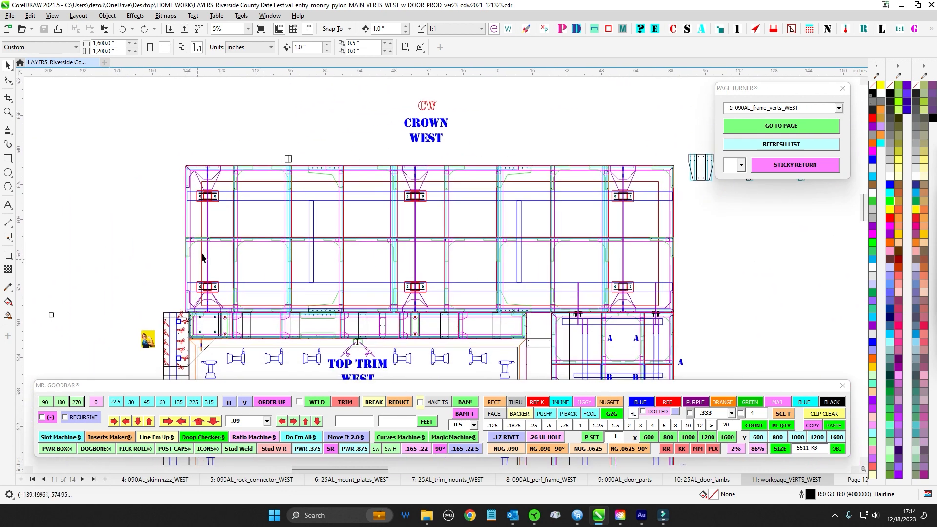
pyautogui.scroll(-3, 667, 180)
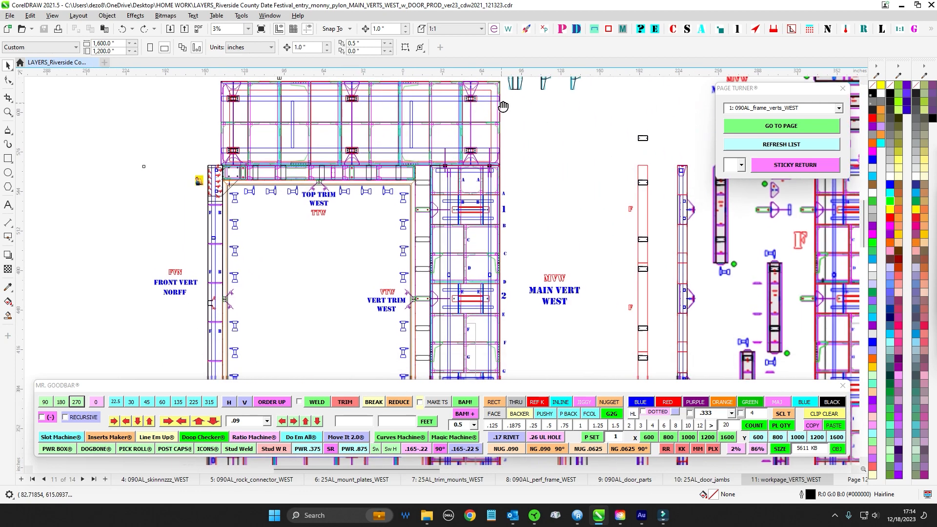
# - Follow the Main Vert West frame down the assembled West elevation and across to its exploded tubes and lettered plates
pyautogui.moveTo(485, 295); pyautogui.dragTo(494, 214)
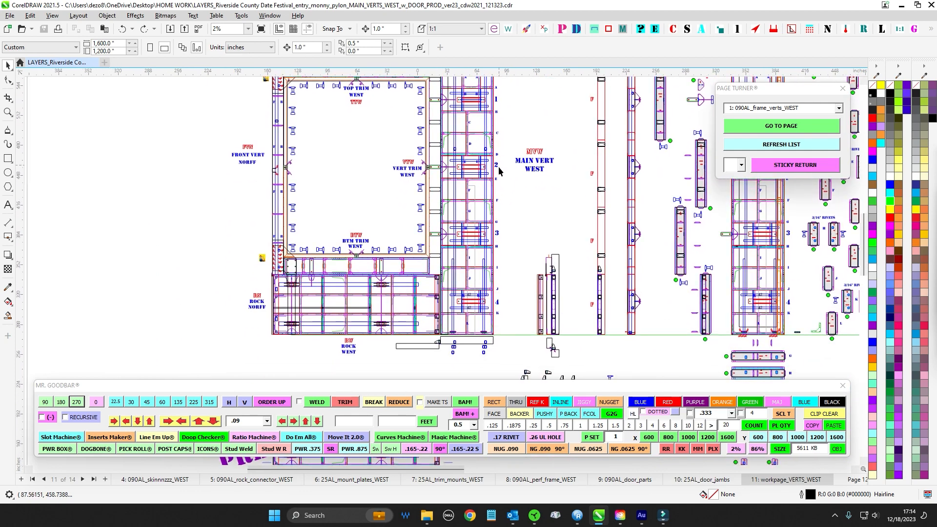
pyautogui.scroll(1, 497, 259)
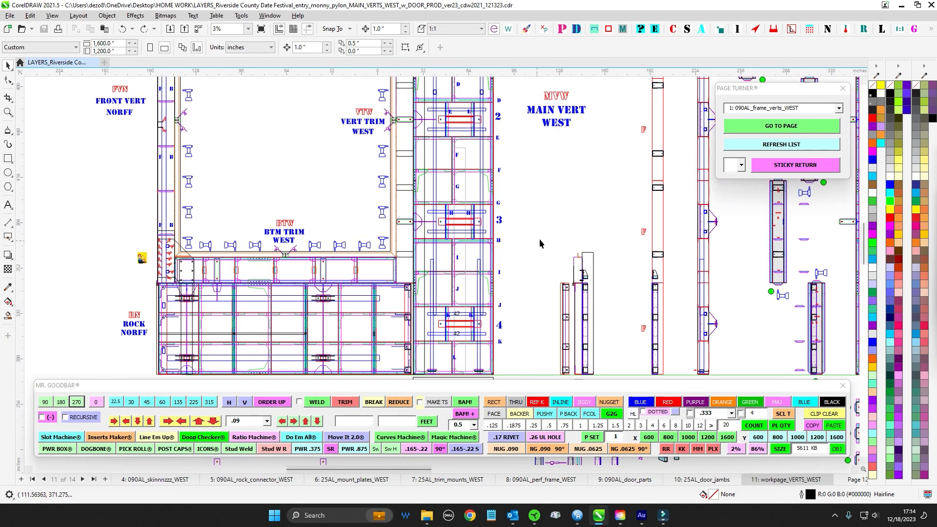
pyautogui.moveTo(540, 243); pyautogui.dragTo(411, 207)
pyautogui.scroll(-1, 449, 203)
pyautogui.moveTo(745, 348); pyautogui.dragTo(428, 320)
pyautogui.moveTo(689, 239); pyautogui.dragTo(631, 310)
pyautogui.moveTo(659, 195); pyautogui.dragTo(584, 238)
pyautogui.moveTo(472, 217); pyautogui.dragTo(531, 240)
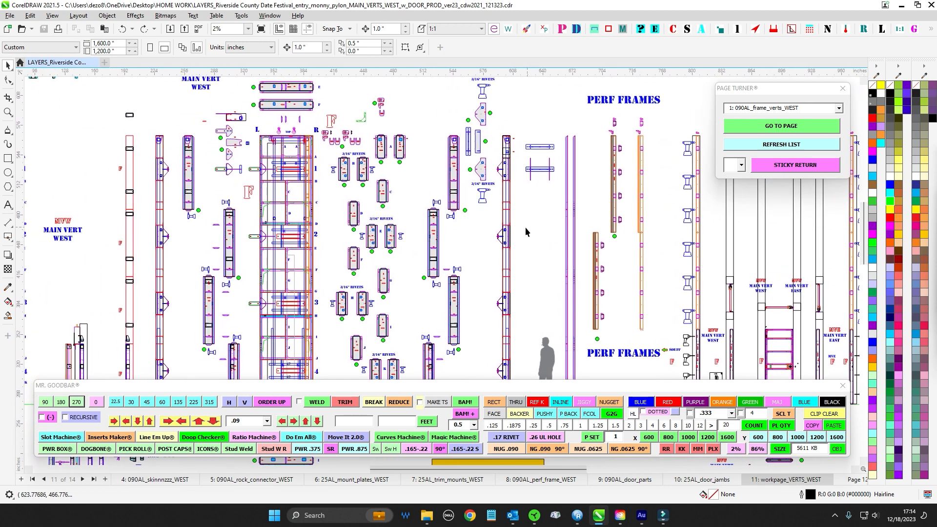
# - Select the angled mounting plate marked for 3/16" rivets and compare it with the adjacent Main Vert West side view
pyautogui.scroll(4, 483, 180)
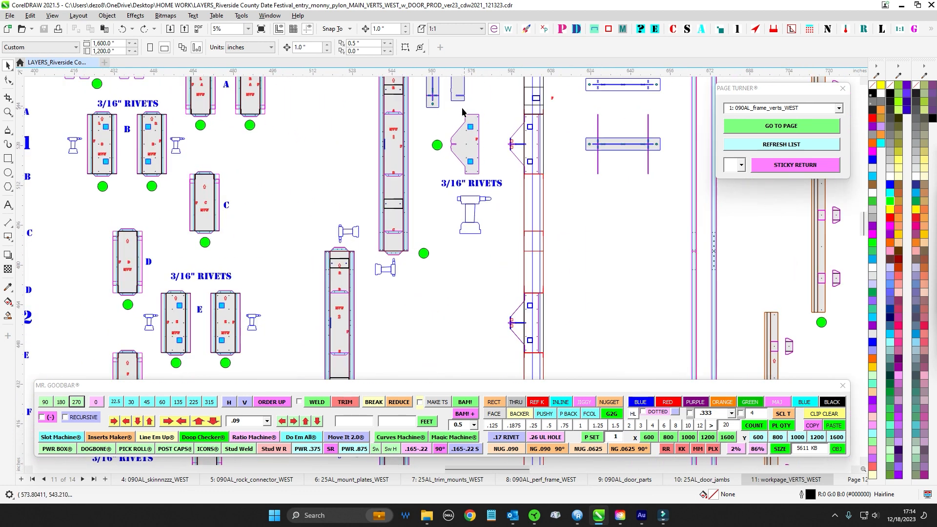
pyautogui.moveTo(488, 239); pyautogui.dragTo(490, 247)
pyautogui.scroll(-2, 489, 246)
pyautogui.moveTo(561, 247); pyautogui.dragTo(450, 275)
pyautogui.scroll(-1, 569, 262)
pyautogui.scroll(4, 564, 180)
pyautogui.moveTo(576, 175); pyautogui.dragTo(540, 184)
pyautogui.scroll(-1, 543, 190)
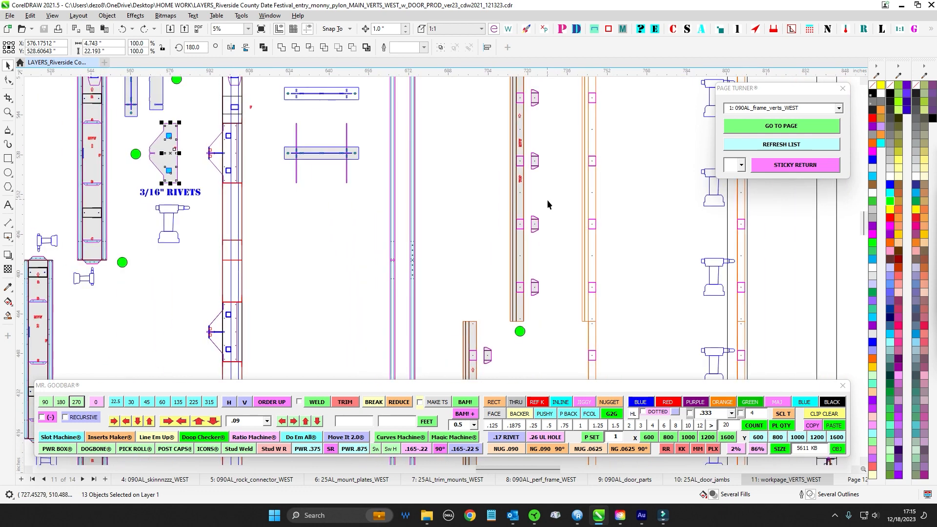
# - Select a small perf frame bracket with its outlined position on the tall strip and review both perf frame sections
pyautogui.scroll(3, 540, 163)
pyautogui.moveTo(564, 125); pyautogui.dragTo(477, 210)
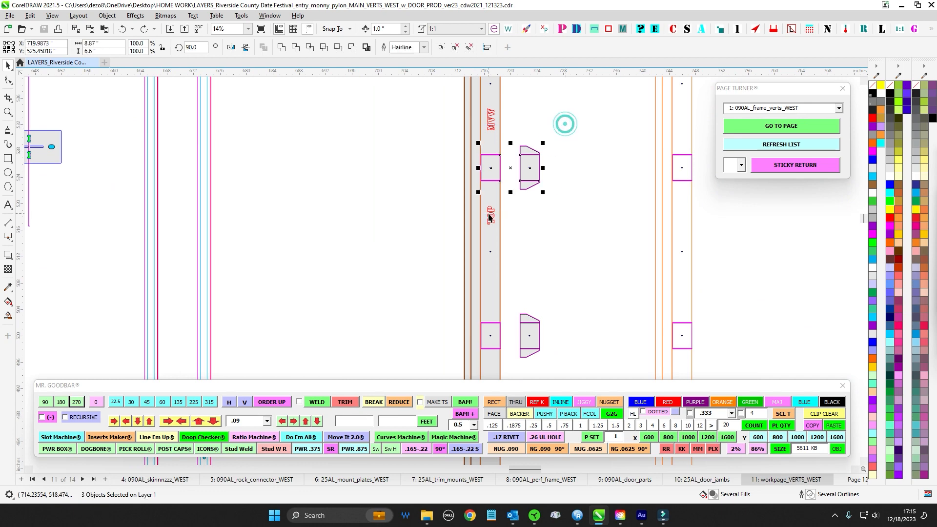
pyautogui.scroll(-1, 497, 209)
pyautogui.scroll(-1, 558, 227)
pyautogui.moveTo(557, 204); pyautogui.dragTo(540, 194)
pyautogui.scroll(-2, 580, 222)
pyautogui.moveTo(584, 243)
pyautogui.mouseDown()
pyautogui.moveTo(460, 193)
pyautogui.moveTo(401, 112)
pyautogui.mouseUp()
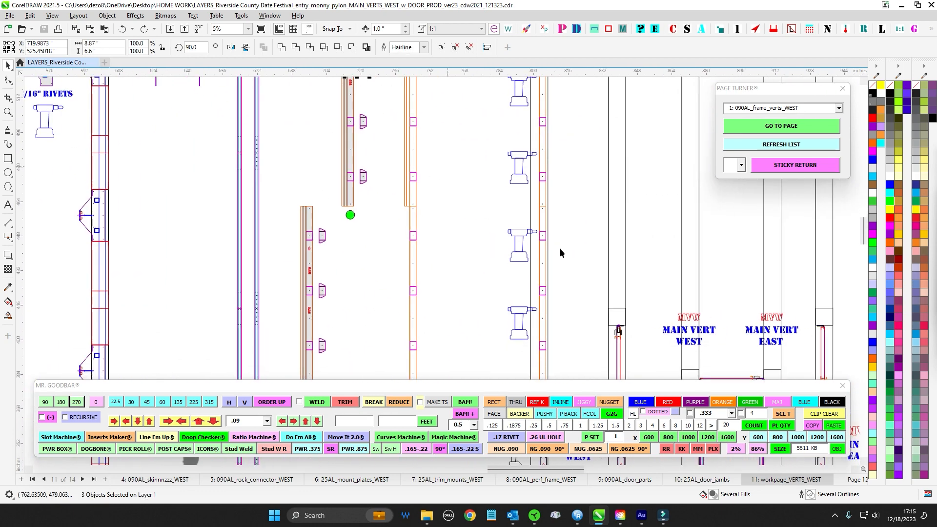
# - Review the ladder-style door frame between Main Vert West and Main Vert East, and the exploded door parts below it
pyautogui.scroll(-1, 561, 250)
pyautogui.moveTo(593, 286); pyautogui.dragTo(412, 174)
pyautogui.moveTo(517, 290); pyautogui.dragTo(392, 218)
pyautogui.scroll(-1, 390, 222)
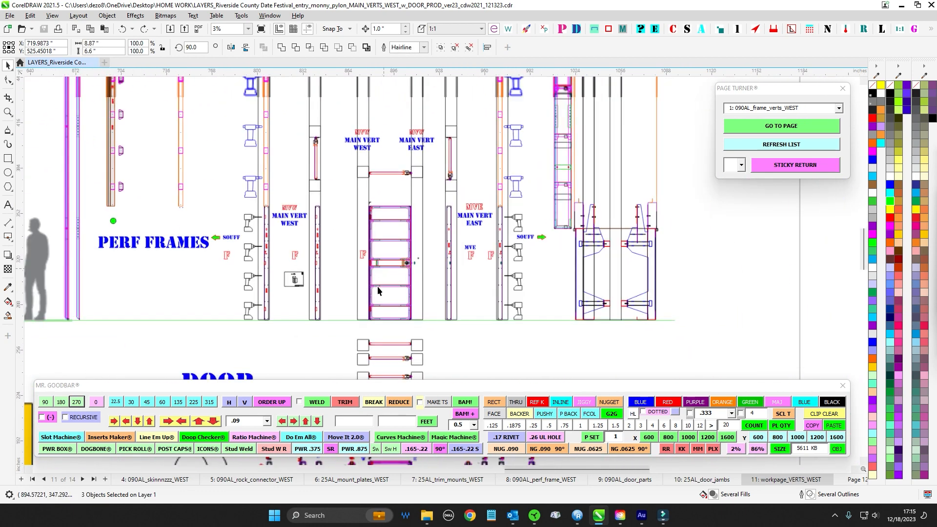
pyautogui.moveTo(372, 302); pyautogui.dragTo(597, 217)
pyautogui.moveTo(274, 257); pyautogui.dragTo(508, 221)
pyautogui.scroll(-1, 508, 221)
pyautogui.moveTo(543, 290); pyautogui.dragTo(454, 203)
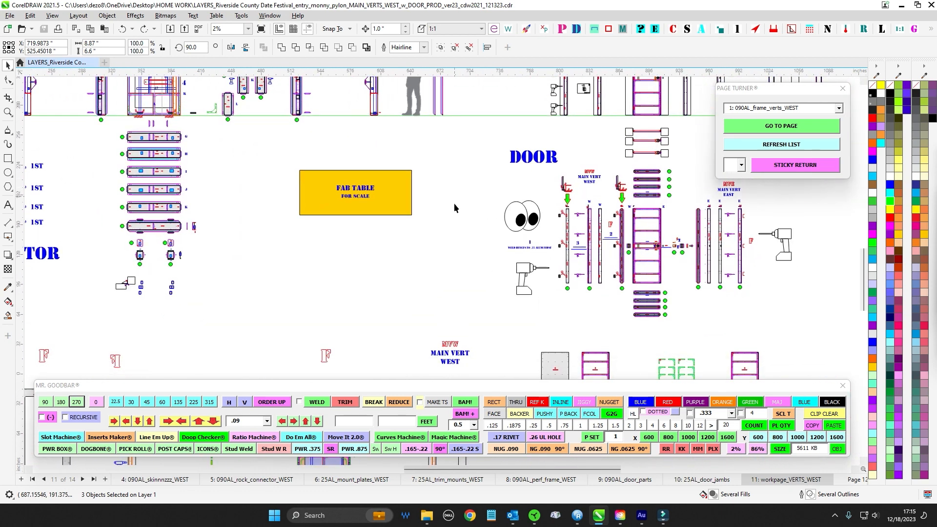
# - Revisit the Main Vert West skin panels, then review the rock connector and horizontal plates below the exploded frame
pyautogui.moveTo(467, 284); pyautogui.dragTo(531, 219)
pyautogui.moveTo(498, 250); pyautogui.dragTo(540, 207)
pyautogui.moveTo(507, 250); pyautogui.dragTo(548, 229)
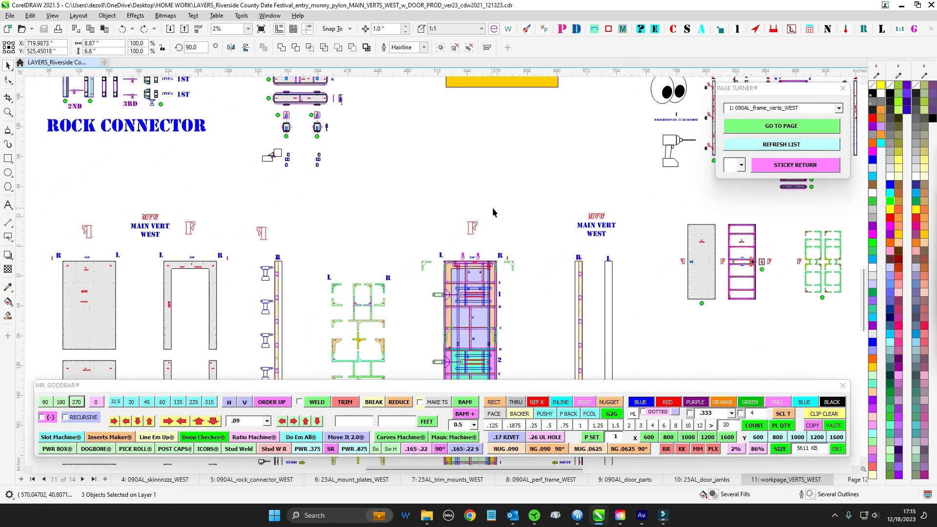
pyautogui.scroll(-1, 491, 207)
pyautogui.moveTo(402, 214); pyautogui.dragTo(430, 171)
pyautogui.moveTo(442, 112); pyautogui.dragTo(430, 243)
pyautogui.moveTo(432, 201); pyautogui.dragTo(450, 278)
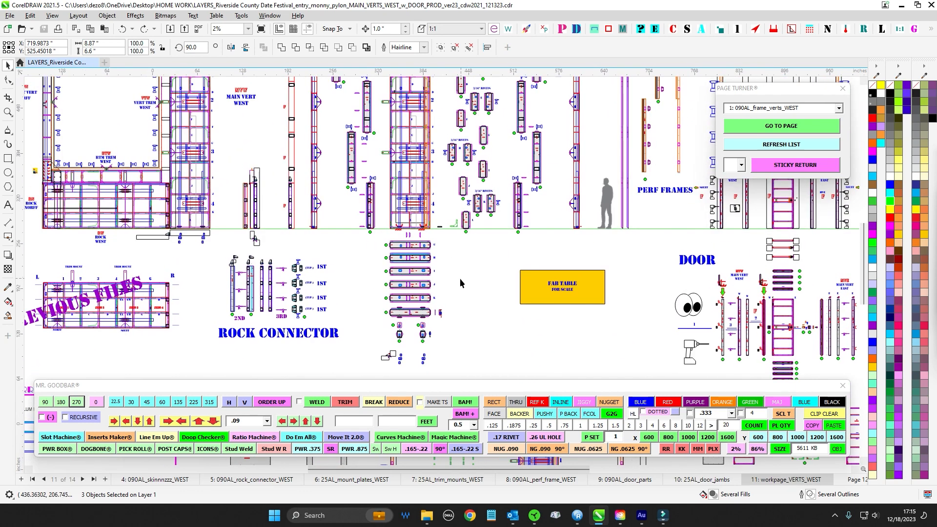
pyautogui.moveTo(462, 244); pyautogui.dragTo(456, 301)
pyautogui.moveTo(429, 163); pyautogui.dragTo(438, 215)
# - Compare the lettered plates for 3/16" rivets with the matching lettered positions along the Main Vert West frame
pyautogui.scroll(2, 441, 211)
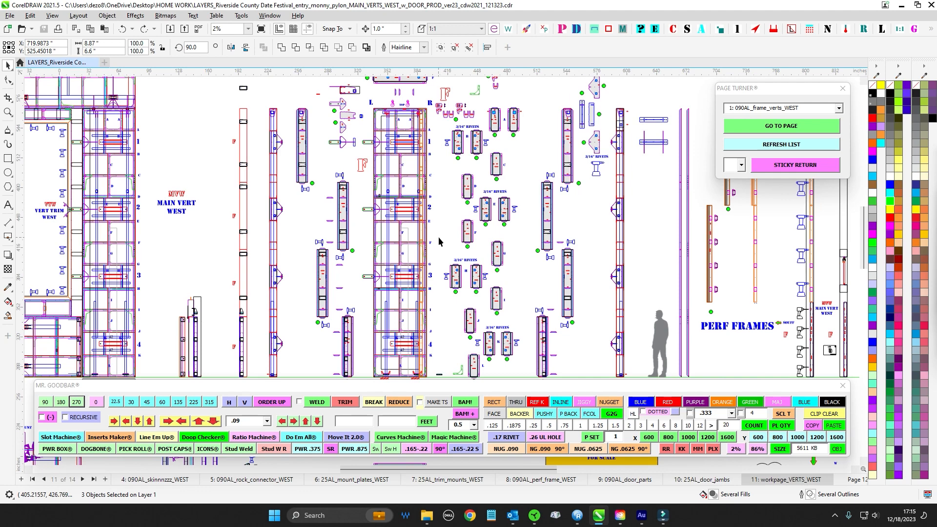
pyautogui.moveTo(443, 225); pyautogui.dragTo(440, 212)
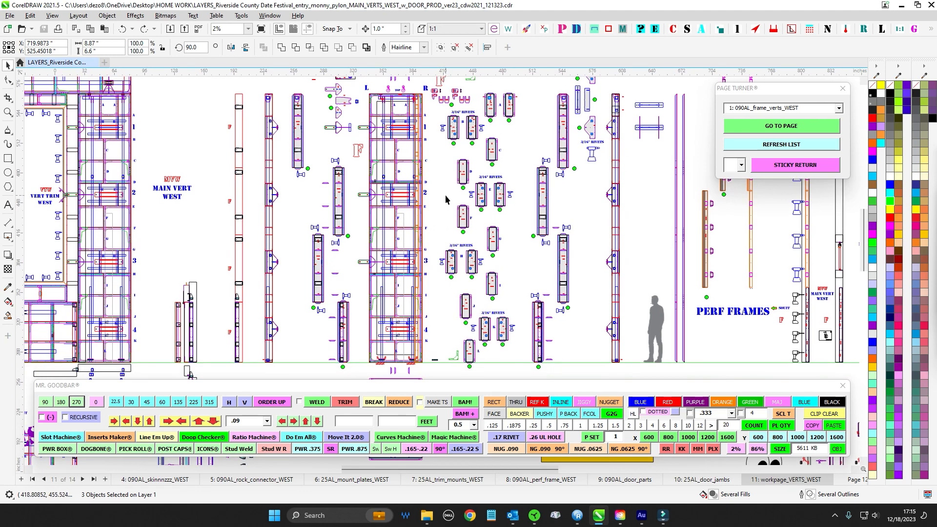
pyautogui.scroll(1, 445, 198)
pyautogui.scroll(4, 449, 287)
pyautogui.moveTo(453, 278); pyautogui.dragTo(476, 257)
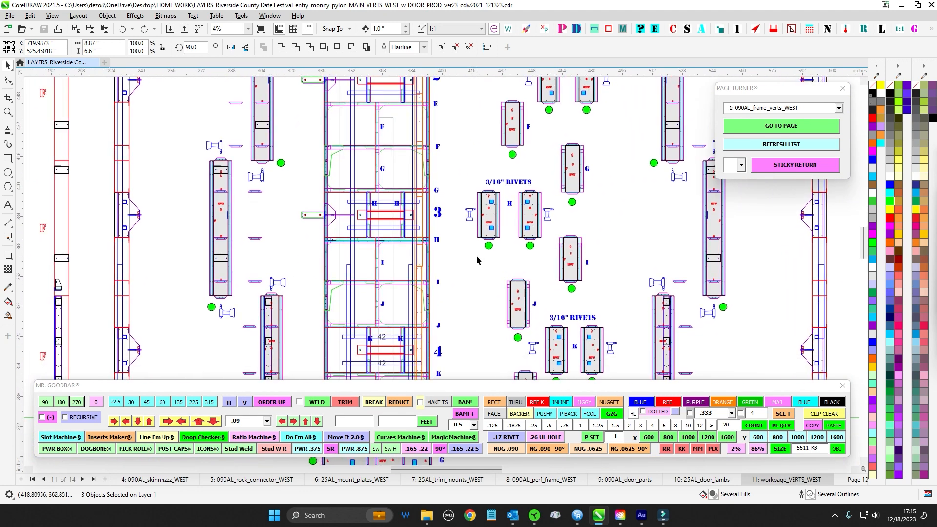
pyautogui.moveTo(456, 167); pyautogui.dragTo(466, 280)
pyautogui.scroll(-2, 467, 246)
pyautogui.moveTo(466, 147); pyautogui.dragTo(460, 194)
pyautogui.scroll(4, 455, 176)
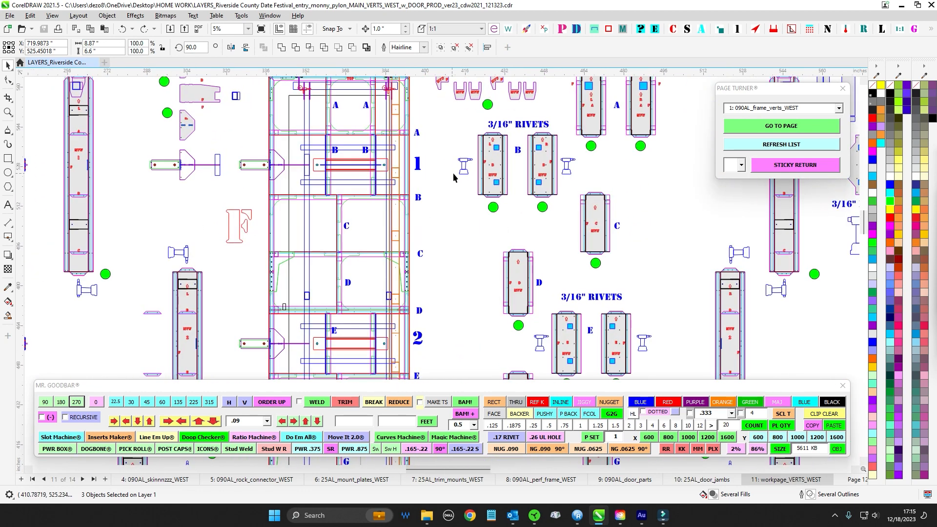
pyautogui.moveTo(481, 234); pyautogui.dragTo(467, 203)
pyautogui.scroll(-1, 461, 202)
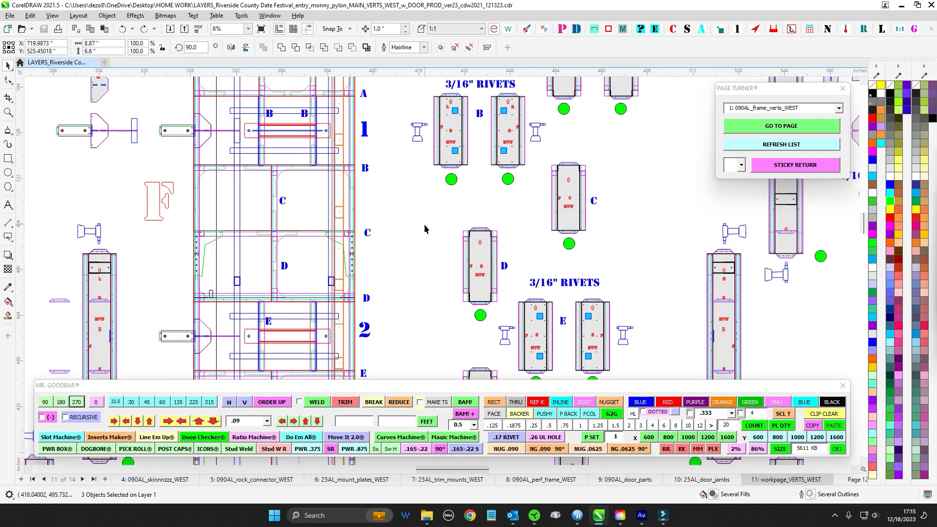
# - Select the blue letter labels beside the Main Vert West frame to check its plate levels, then clear the selection
pyautogui.moveTo(422, 224); pyautogui.dragTo(428, 212)
pyautogui.scroll(-2, 428, 214)
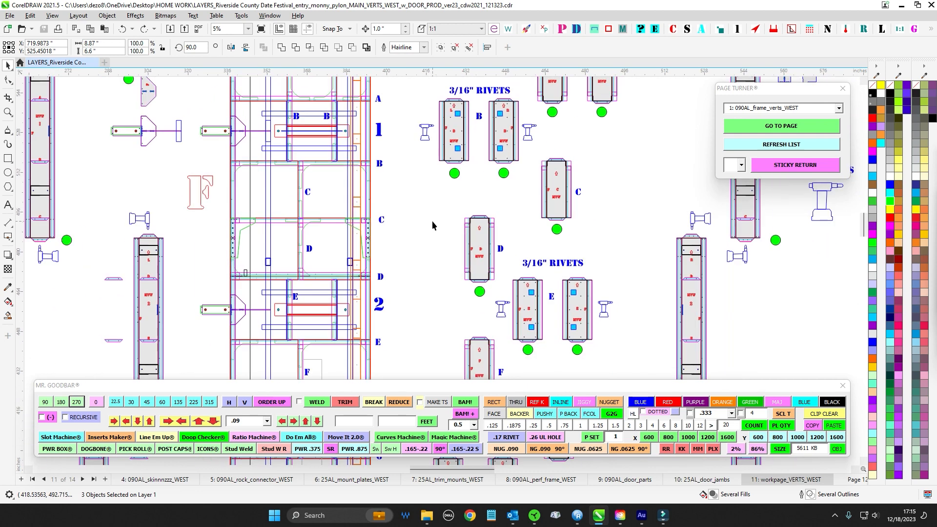
pyautogui.click(412, 196)
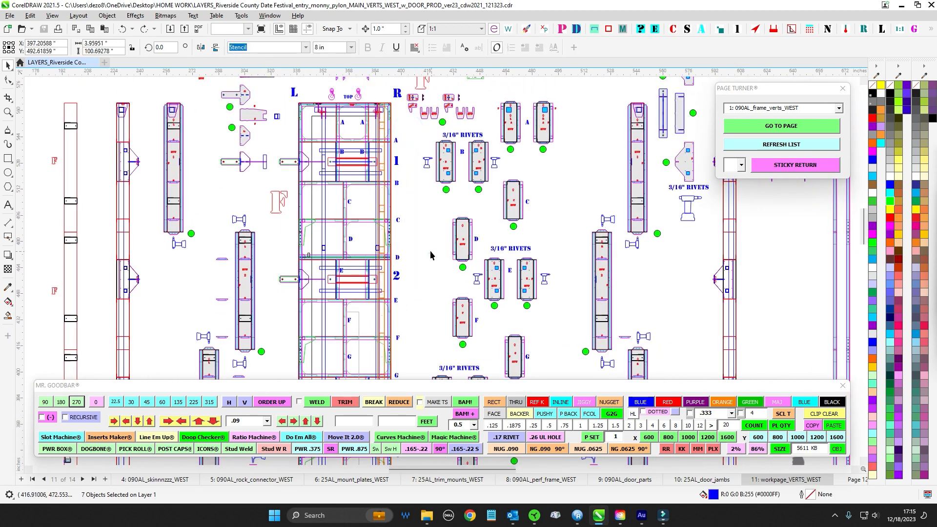
pyautogui.scroll(2, 412, 196)
pyautogui.moveTo(412, 192); pyautogui.dragTo(424, 195)
pyautogui.scroll(-1, 423, 196)
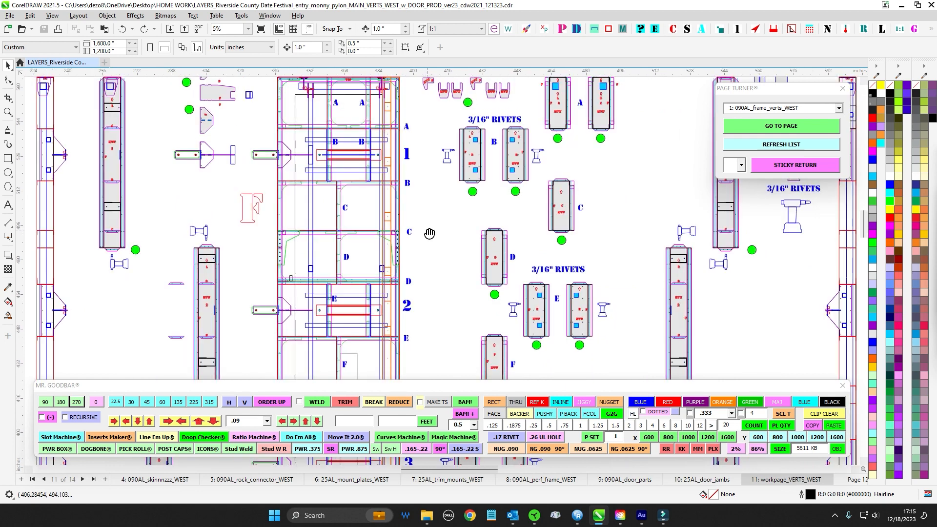
# - Select the blue F label beside the frame and inspect the frame section between levels E and G
pyautogui.moveTo(428, 232); pyautogui.dragTo(432, 226)
pyautogui.moveTo(431, 343); pyautogui.dragTo(431, 280)
pyautogui.scroll(3, 427, 258)
pyautogui.moveTo(416, 312); pyautogui.dragTo(448, 265)
pyautogui.scroll(-1, 453, 248)
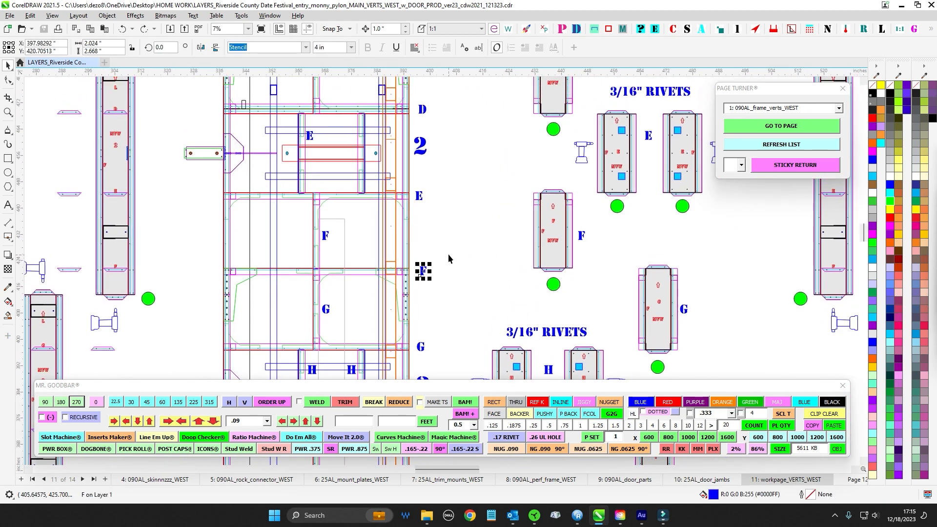
# - Inspect the engraved letters, arrow and MVW marking on the F plate and the neighbouring pair of E plates
pyautogui.click(496, 235)
pyautogui.scroll(3, 496, 229)
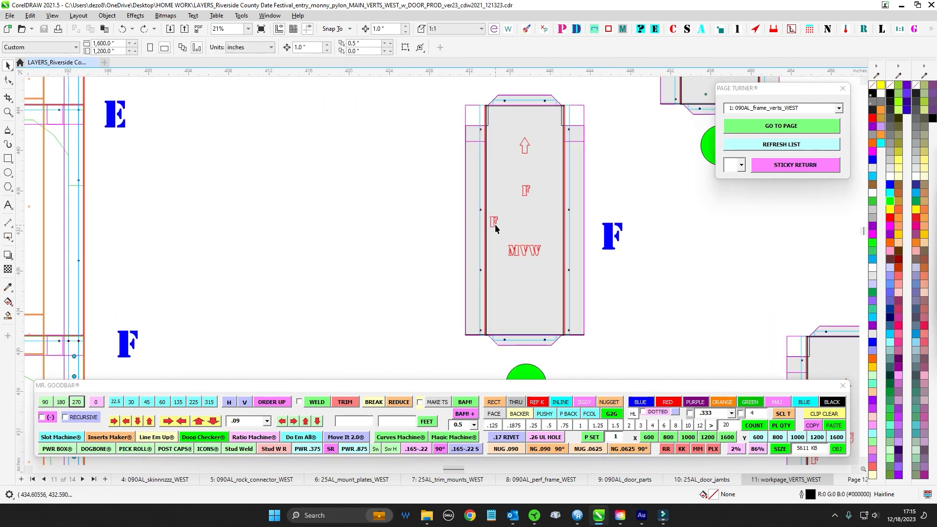
pyautogui.scroll(-1, 655, 265)
pyautogui.moveTo(655, 265); pyautogui.dragTo(439, 356)
pyautogui.moveTo(571, 258); pyautogui.dragTo(604, 341)
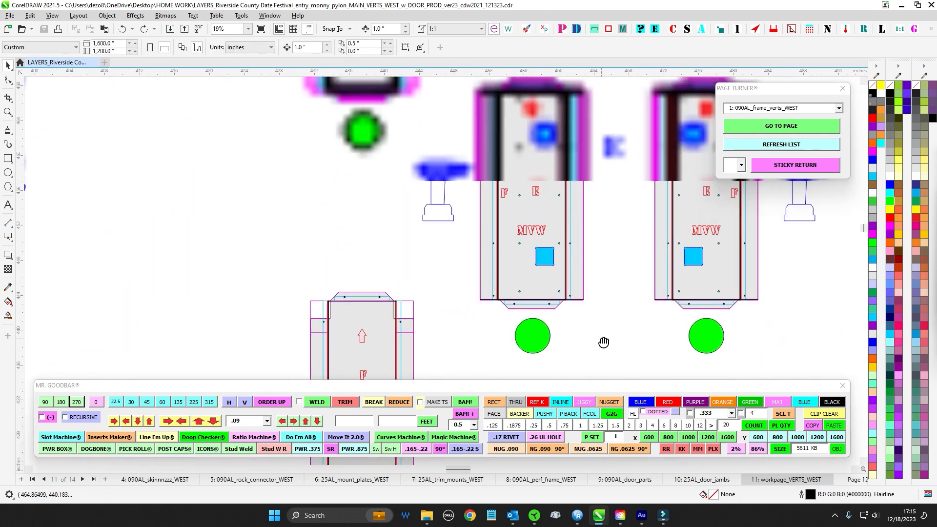
pyautogui.scroll(2, 506, 188)
pyautogui.scroll(-3, 497, 190)
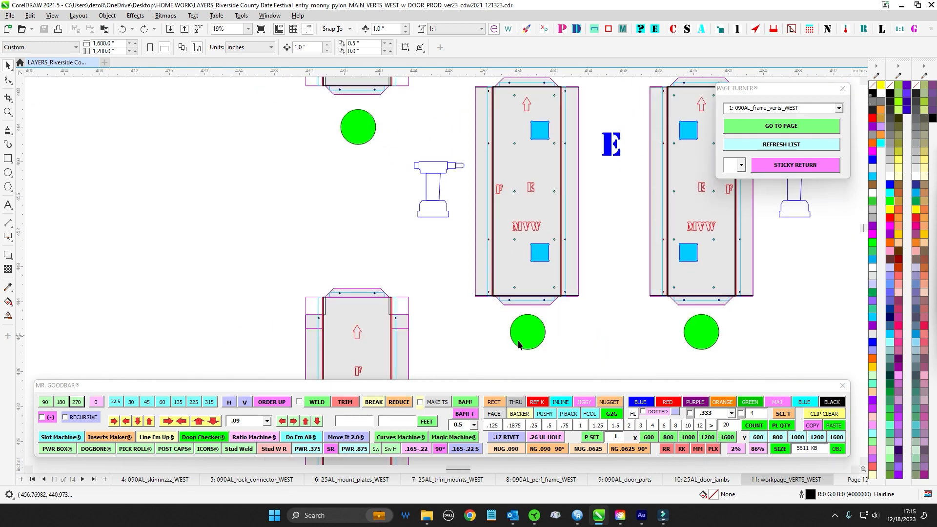
# - Select the engraved F letters on the F plate to check its marking, then clear the selection
pyautogui.moveTo(519, 341); pyautogui.dragTo(619, 193)
pyautogui.scroll(2, 503, 244)
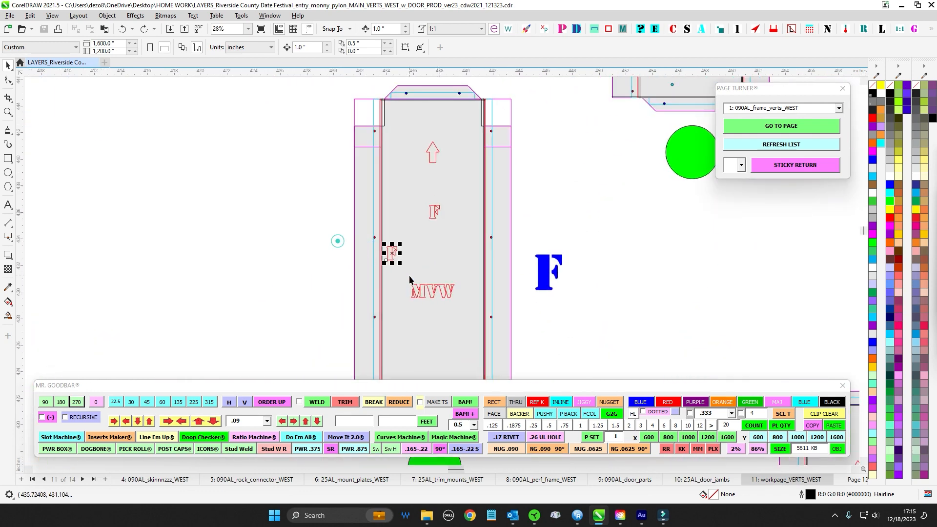
pyautogui.press('Tab')
pyautogui.scroll(-3, 529, 203)
pyautogui.moveTo(359, 275); pyautogui.dragTo(431, 200)
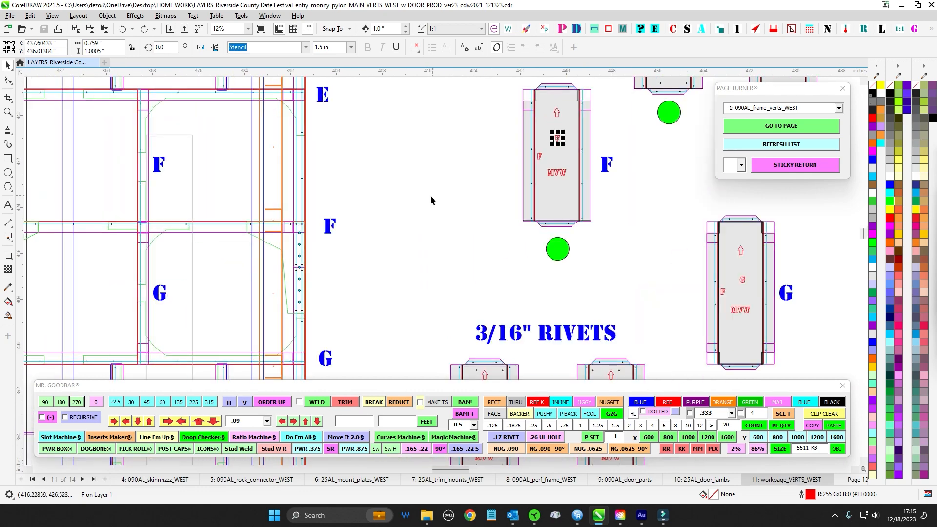
pyautogui.click(431, 200)
# - Compare the lower lettered plates with frame levels F through L, and inspect the engraving on the L plate
pyautogui.scroll(-2, 368, 226)
pyautogui.moveTo(368, 225); pyautogui.dragTo(419, 205)
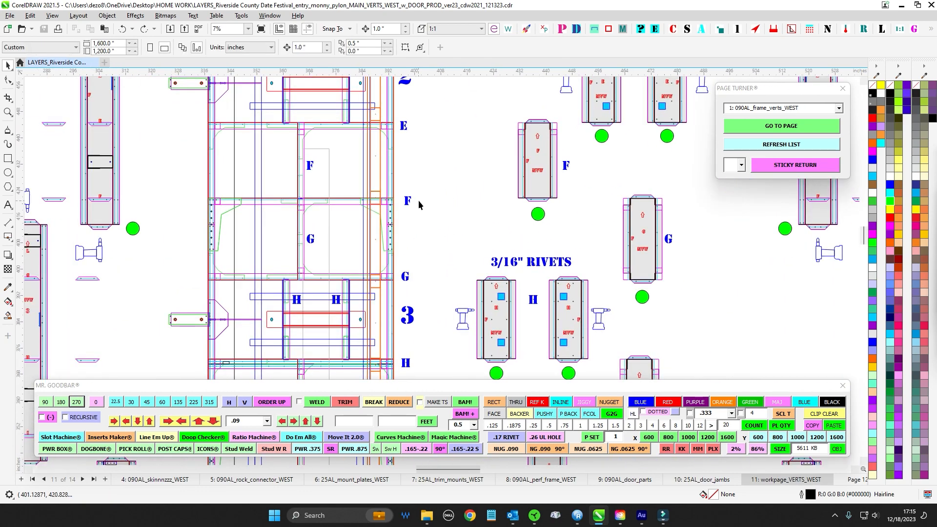
pyautogui.scroll(-1, 419, 205)
pyautogui.moveTo(442, 330); pyautogui.dragTo(476, 109)
pyautogui.scroll(2, 446, 250)
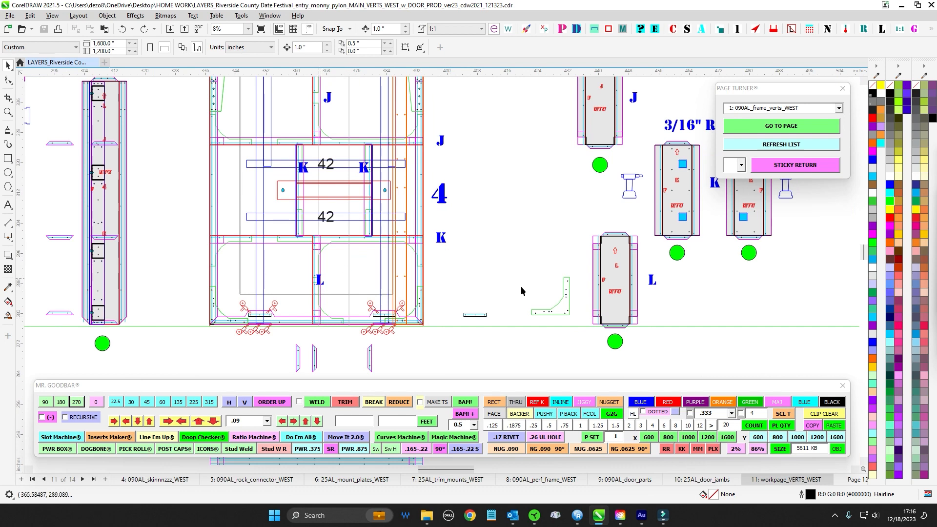
pyautogui.moveTo(585, 275); pyautogui.dragTo(487, 282)
pyautogui.scroll(2, 515, 277)
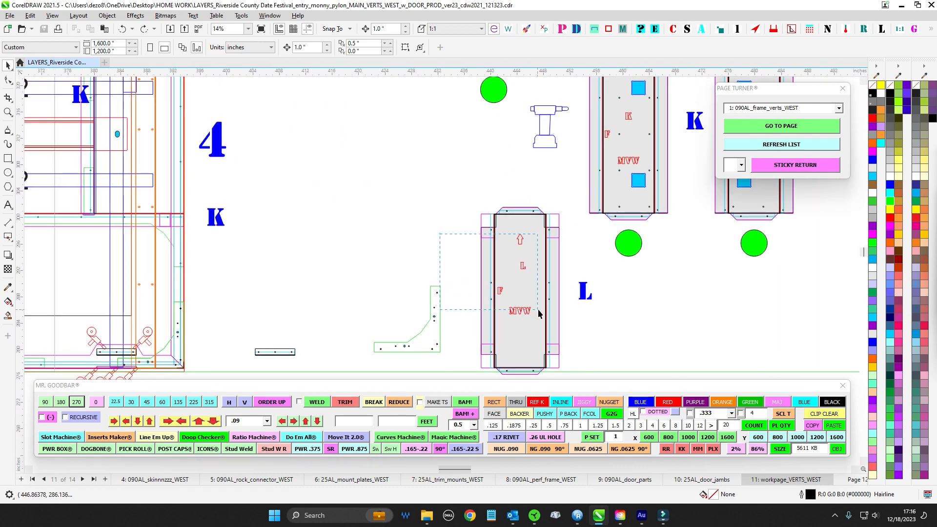
pyautogui.scroll(-2, 539, 312)
pyautogui.scroll(-2, 378, 229)
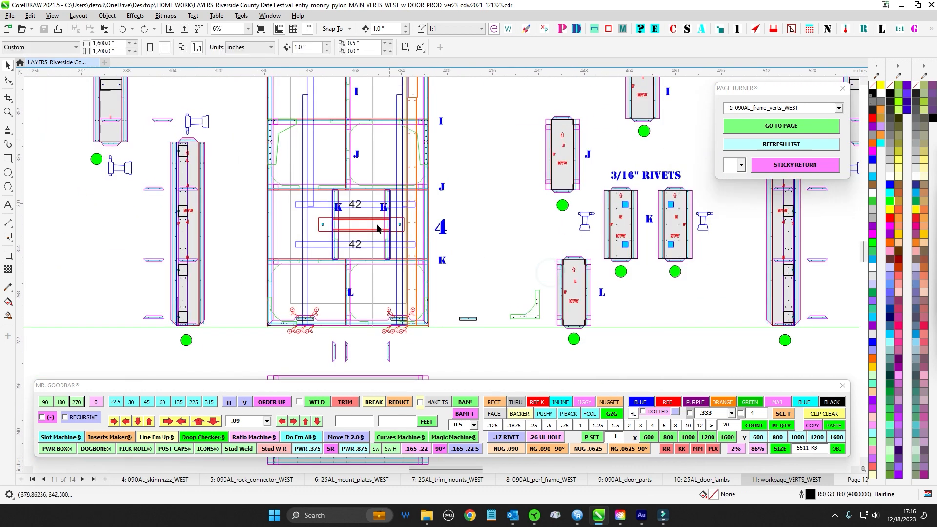
# - Review the lettered plates and side tubes from the frame's lower levels up to its top
pyautogui.hscroll(3, 446, 259)
pyautogui.scroll(3, 670, 199)
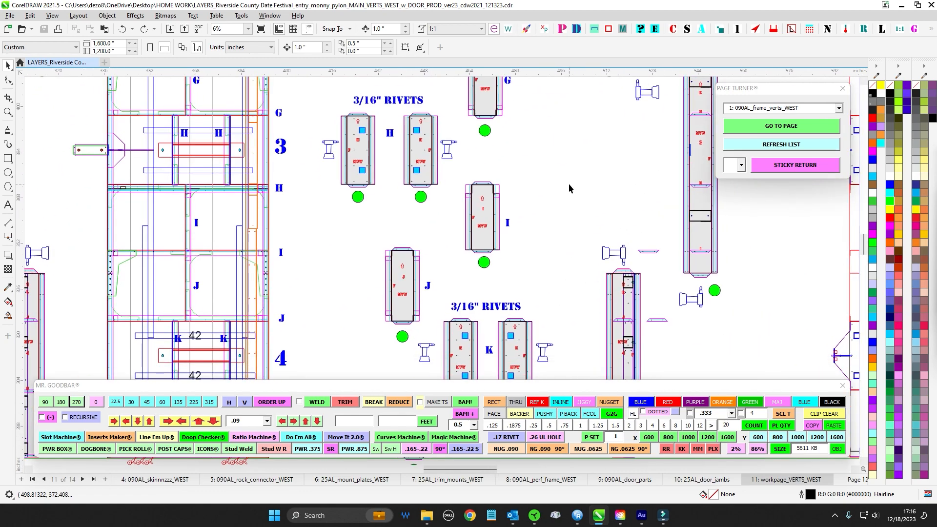
pyautogui.scroll(-1, 569, 188)
pyautogui.scroll(3, 517, 219)
pyautogui.hscroll(-2, 471, 253)
pyautogui.moveTo(222, 194); pyautogui.dragTo(261, 263)
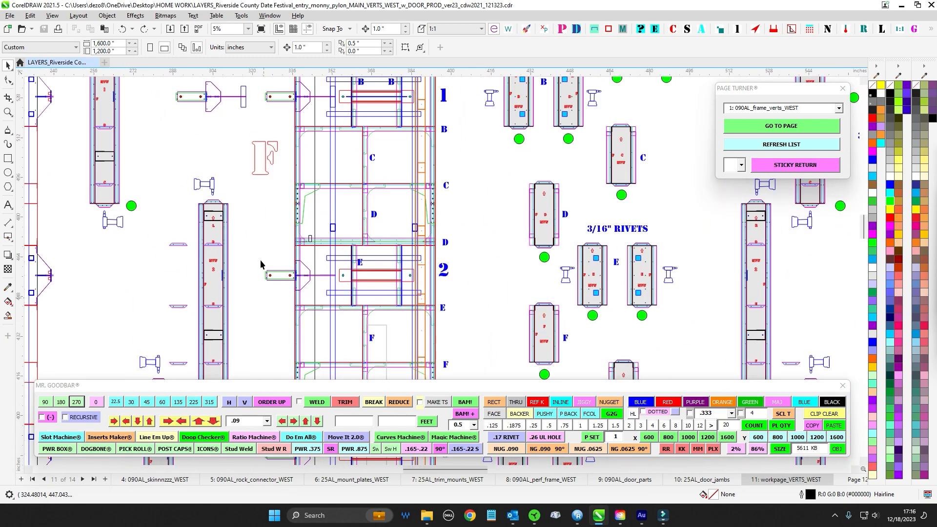
pyautogui.scroll(1, 258, 217)
pyautogui.moveTo(259, 217); pyautogui.dragTo(276, 219)
pyautogui.scroll(1, 230, 142)
pyautogui.moveTo(230, 142); pyautogui.dragTo(262, 270)
pyautogui.scroll(-2, 262, 270)
pyautogui.scroll(-2, 262, 269)
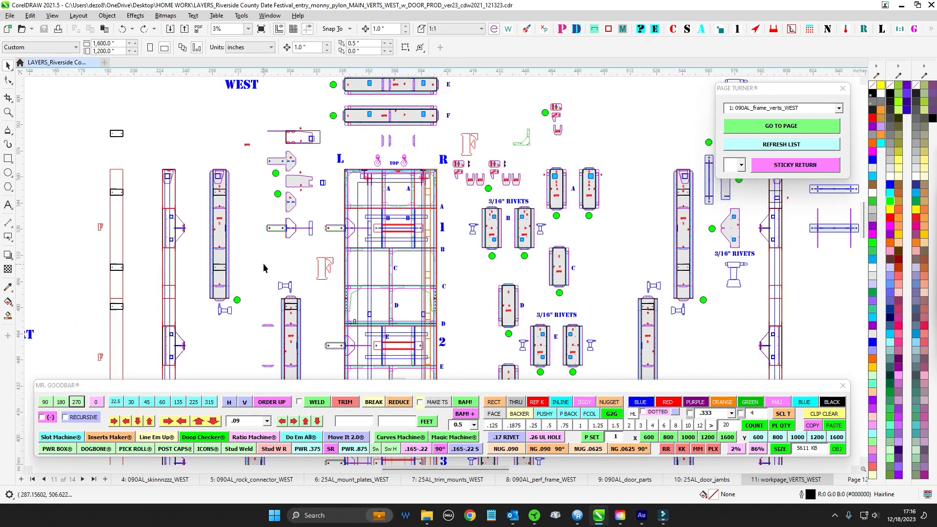
# - Examine the horizontal plates above the frame and the small MVW brackets and A plates near its top corner
pyautogui.moveTo(502, 110); pyautogui.dragTo(499, 199)
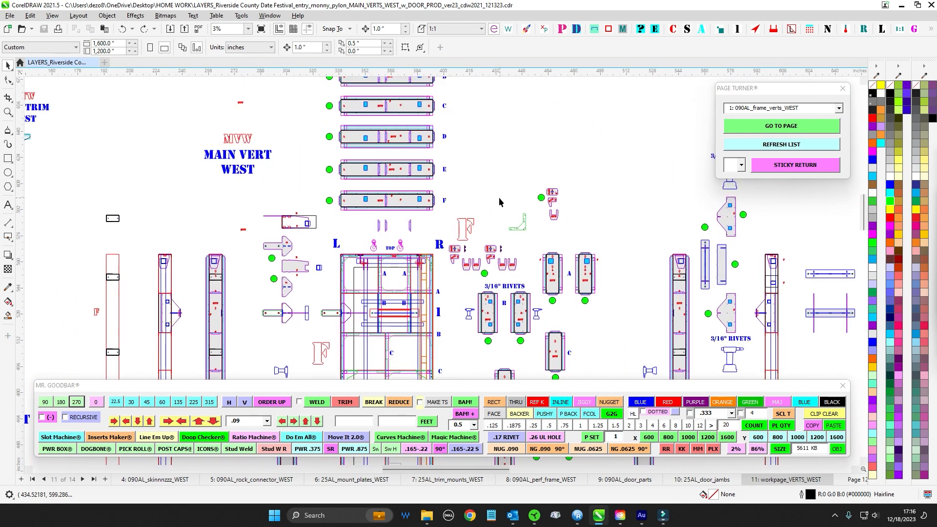
pyautogui.moveTo(518, 146); pyautogui.dragTo(453, 205)
pyautogui.moveTo(530, 248); pyautogui.dragTo(548, 192)
pyautogui.scroll(1, 511, 239)
pyautogui.scroll(4, 511, 239)
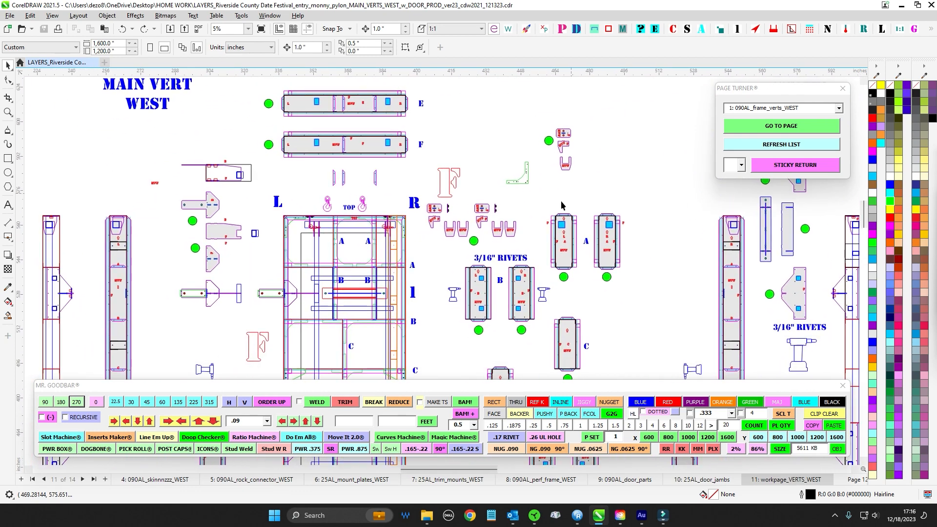
# - Select the first MVW bracket set beside the R label, then compare it with the bolted bracket at the frame's top corner
pyautogui.moveTo(366, 146); pyautogui.dragTo(462, 309)
pyautogui.moveTo(424, 324); pyautogui.dragTo(618, 339)
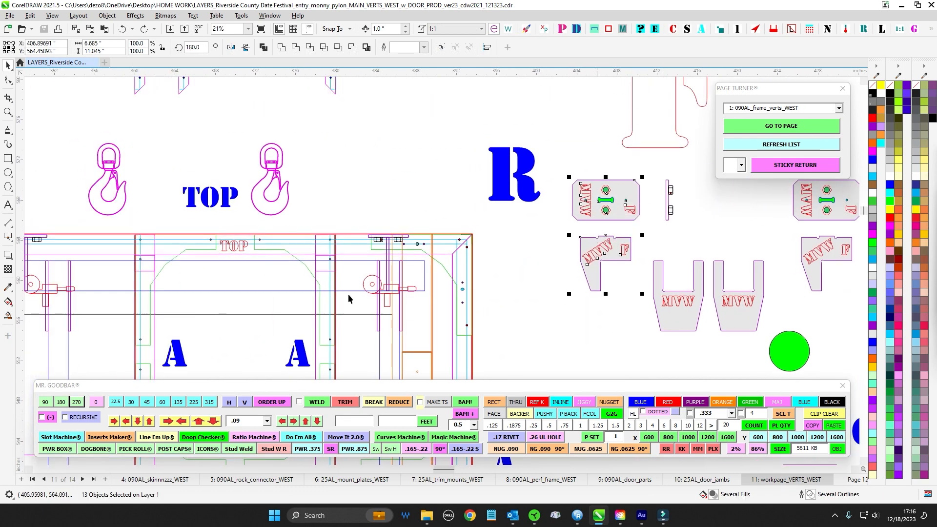
pyautogui.scroll(1, 582, 218)
pyautogui.click(642, 278)
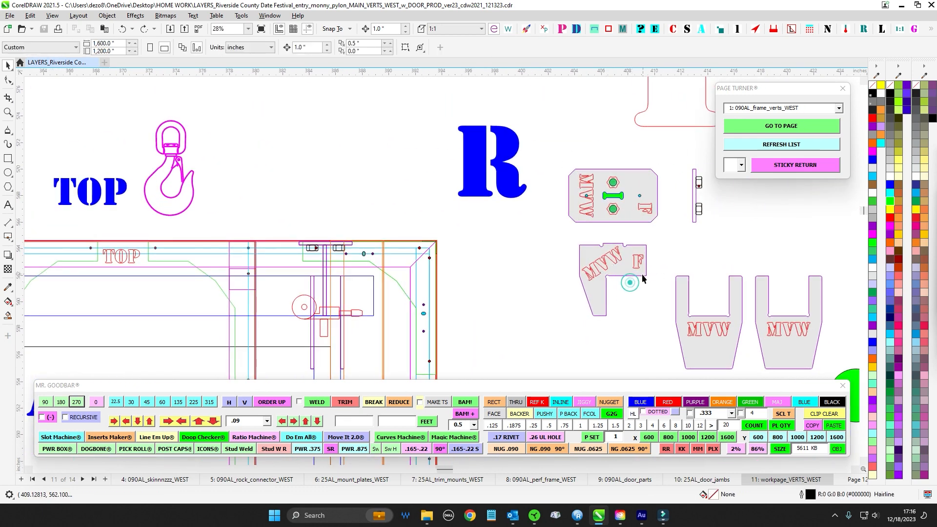
pyautogui.scroll(2, 340, 263)
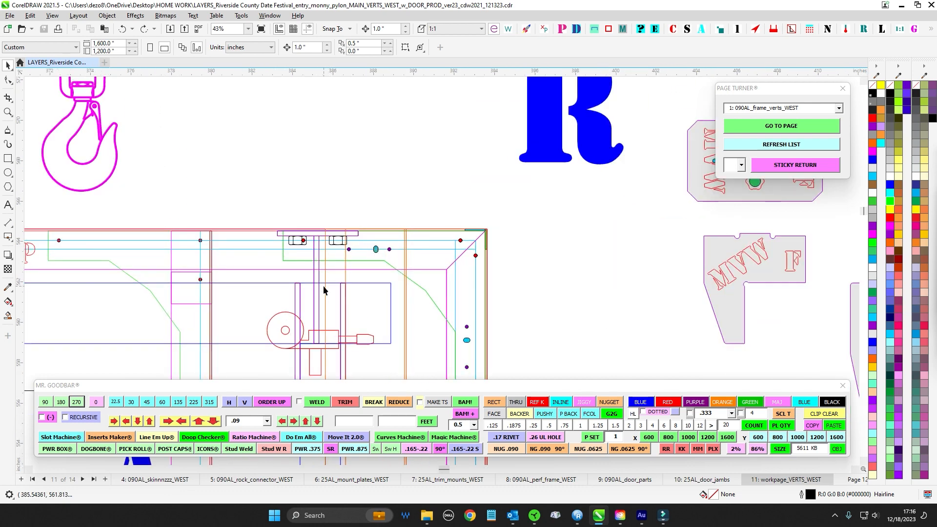
pyautogui.scroll(-2, 330, 251)
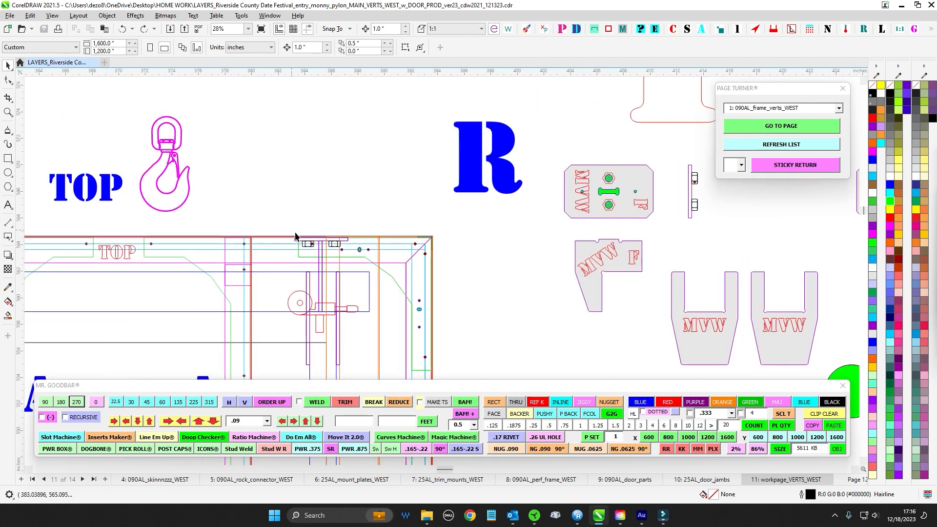
pyautogui.scroll(-2, 299, 237)
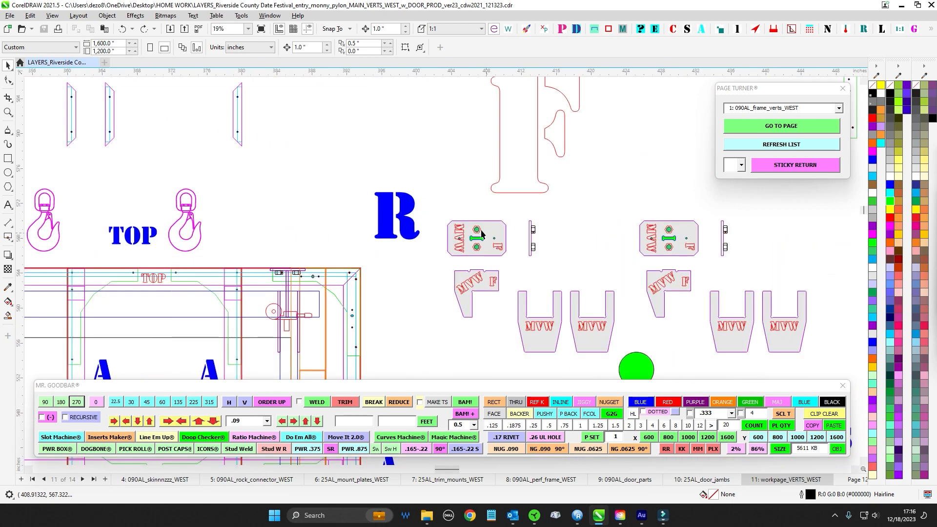
pyautogui.scroll(3, 486, 214)
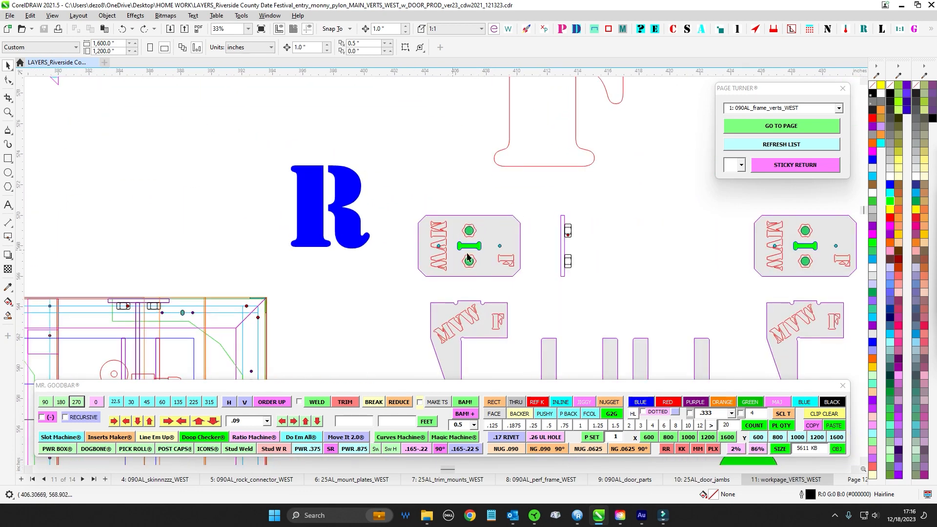
# - Examine the West side assembly to see how the Main Vert West frame fits with the crown, trims and rock sections
pyautogui.scroll(-10, 467, 257)
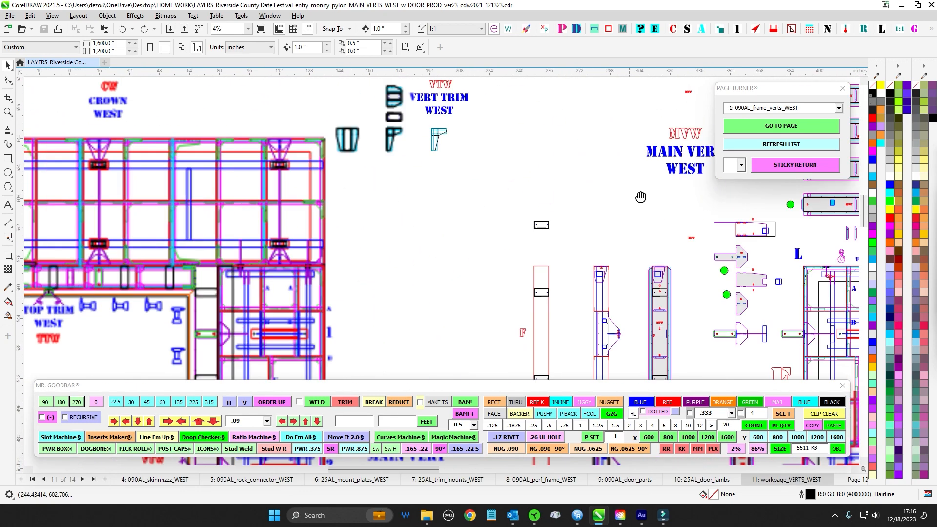
pyautogui.scroll(7, 531, 204)
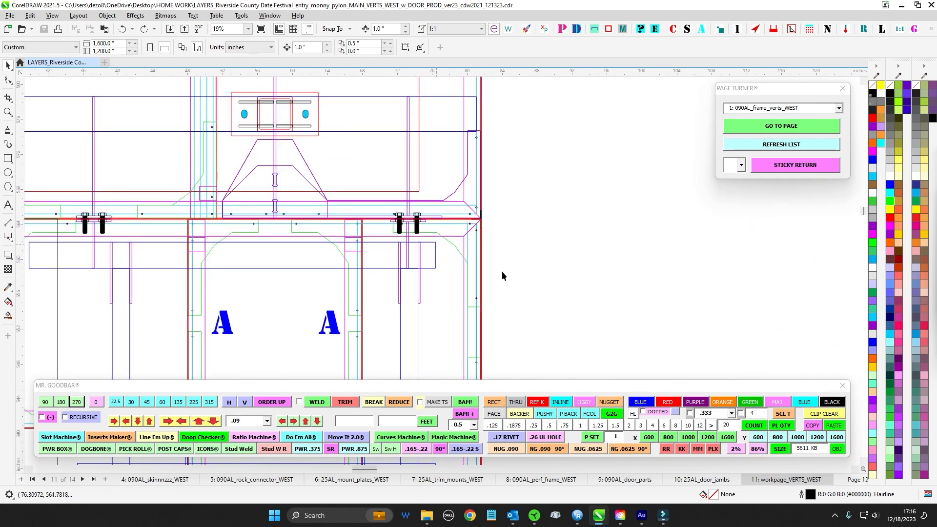
pyautogui.scroll(-8, 501, 276)
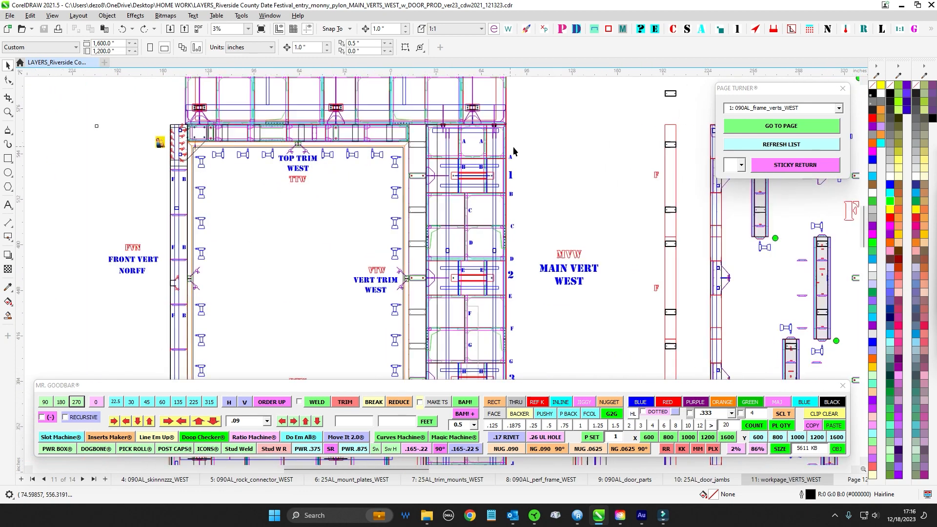
pyautogui.scroll(-2, 514, 148)
pyautogui.moveTo(512, 109); pyautogui.dragTo(450, 358)
pyautogui.click(575, 244)
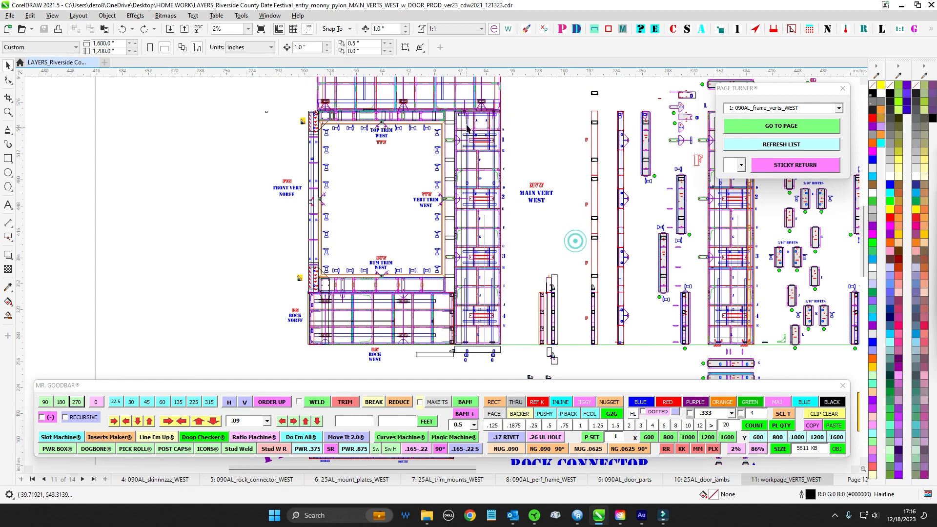
pyautogui.scroll(1, 453, 113)
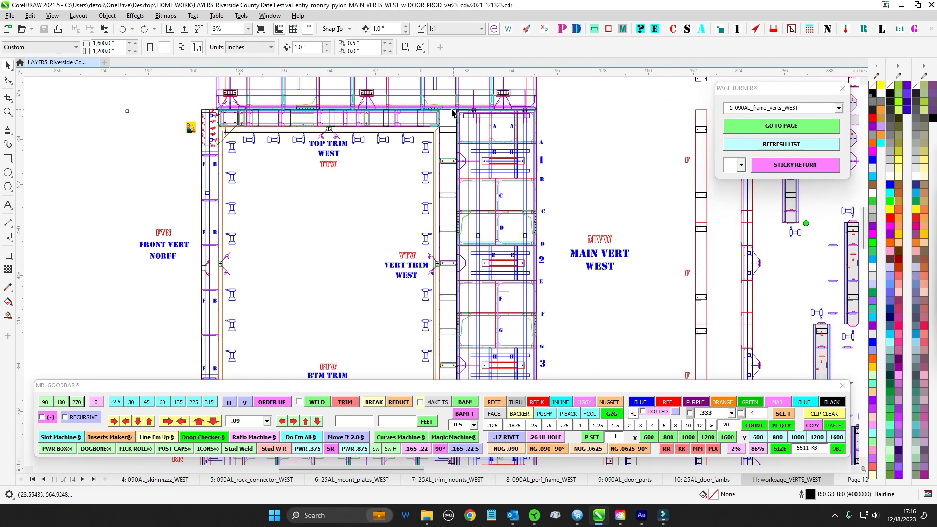
pyautogui.scroll(-1, 606, 243)
pyautogui.moveTo(610, 293); pyautogui.dragTo(608, 159)
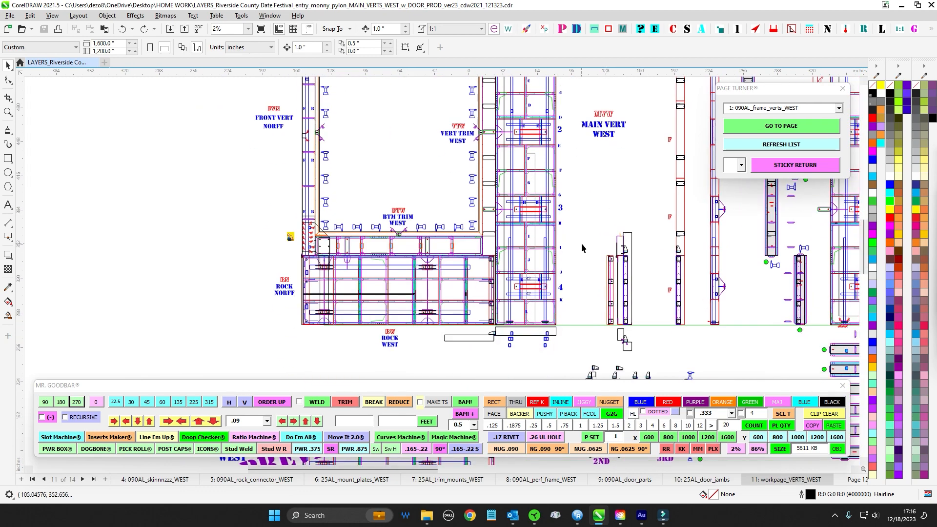
# - Select the Crown West section above the Main Vert West frame to highlight it, then clear the selection
pyautogui.scroll(-1, 567, 302)
pyautogui.scroll(1, 461, 188)
pyautogui.scroll(2, 518, 191)
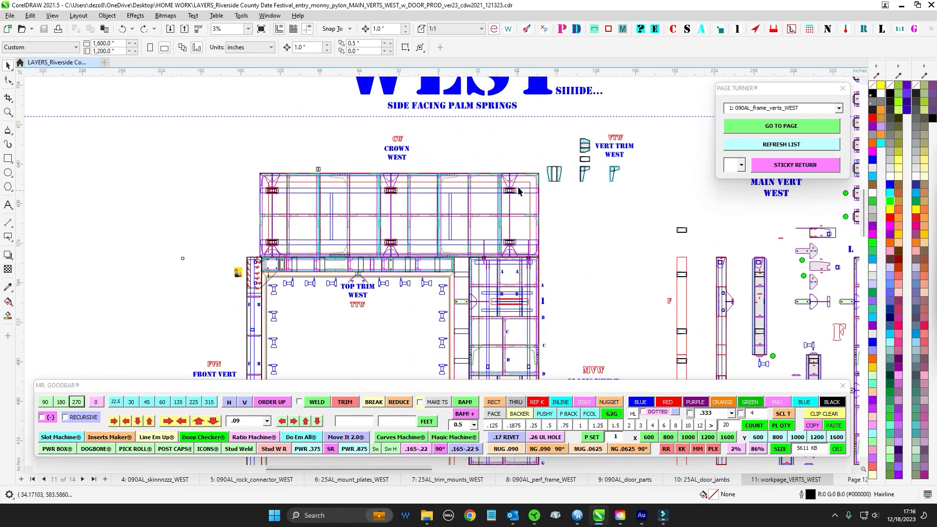
pyautogui.moveTo(234, 162); pyautogui.dragTo(536, 263)
pyautogui.scroll(3, 536, 264)
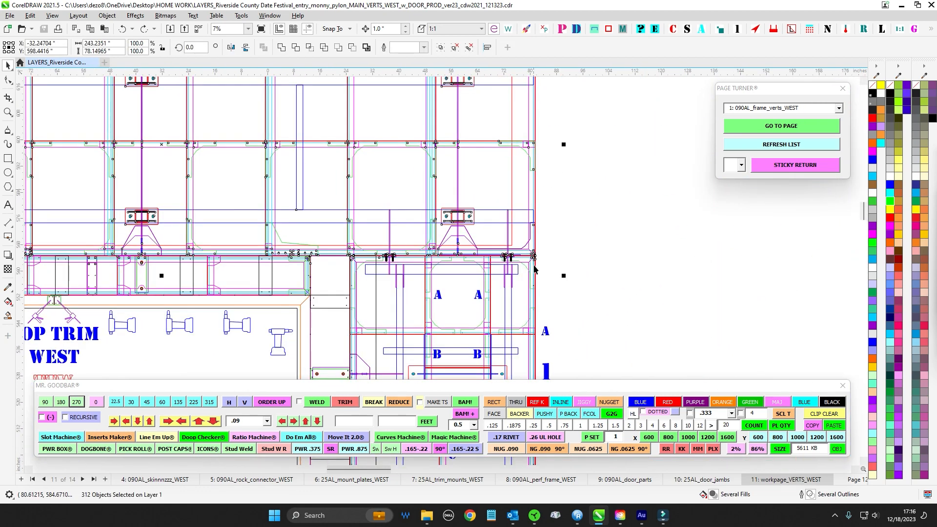
pyautogui.click(533, 275)
# - Inspect the bolts joining the Crown West section to the top of the Main Vert West frame
pyautogui.scroll(3, 512, 204)
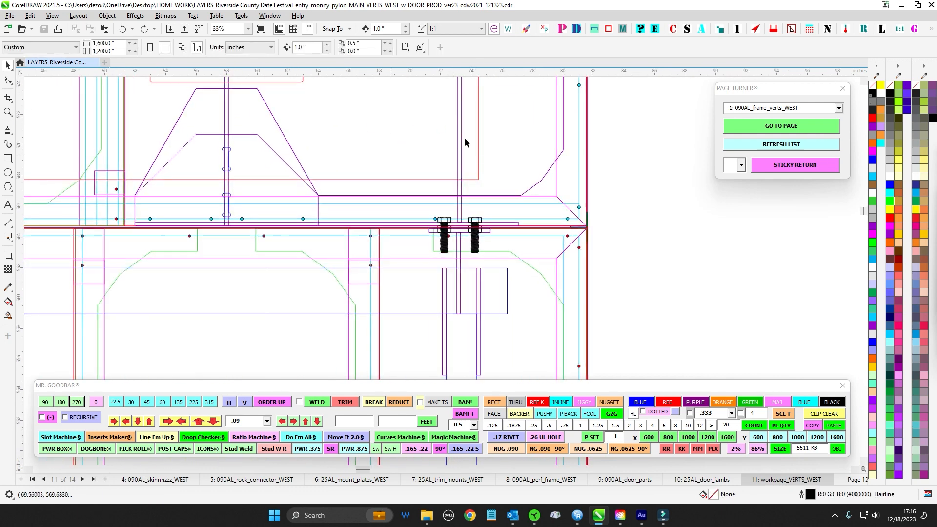
pyautogui.scroll(-1, 474, 222)
pyautogui.moveTo(440, 193); pyautogui.dragTo(596, 204)
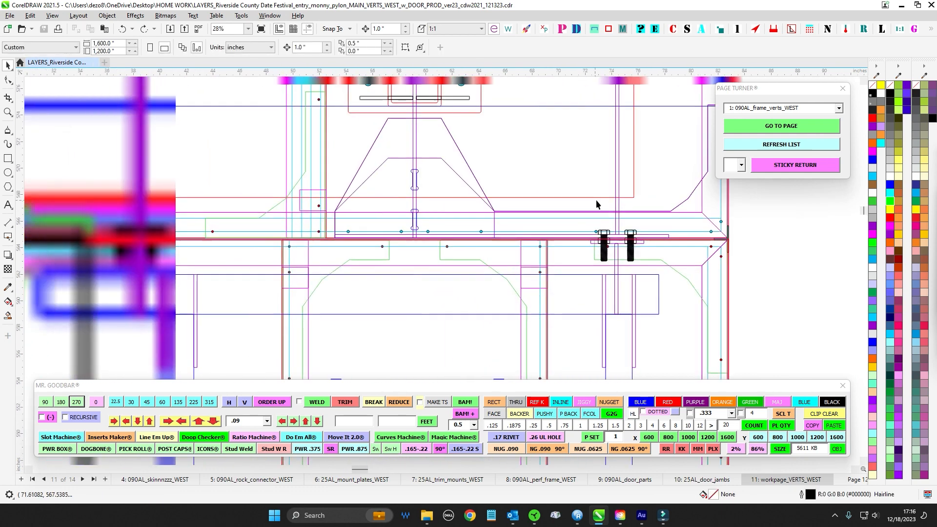
pyautogui.scroll(-2, 150, 208)
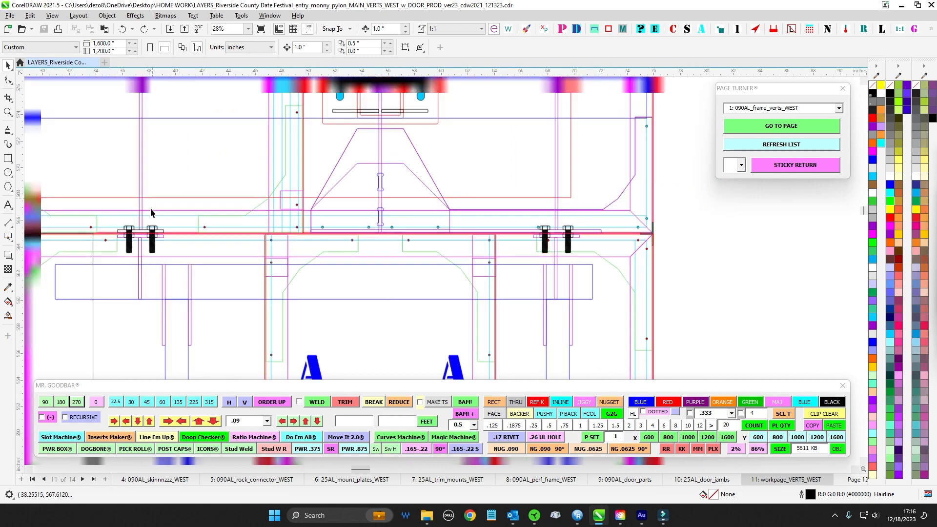
# - Return to the exploded Main Vert West frame and select each of the two small MVW bracket sets beside its top
pyautogui.scroll(-8, 544, 261)
pyautogui.moveTo(639, 271); pyautogui.dragTo(66, 238)
pyautogui.scroll(4, 563, 222)
pyautogui.scroll(2, 637, 235)
pyautogui.moveTo(629, 221); pyautogui.dragTo(496, 238)
pyautogui.scroll(1, 481, 234)
pyautogui.moveTo(485, 162); pyautogui.dragTo(549, 298)
pyautogui.moveTo(649, 213); pyautogui.dragTo(539, 227)
pyautogui.moveTo(545, 162); pyautogui.dragTo(648, 292)
pyautogui.scroll(-3, 601, 287)
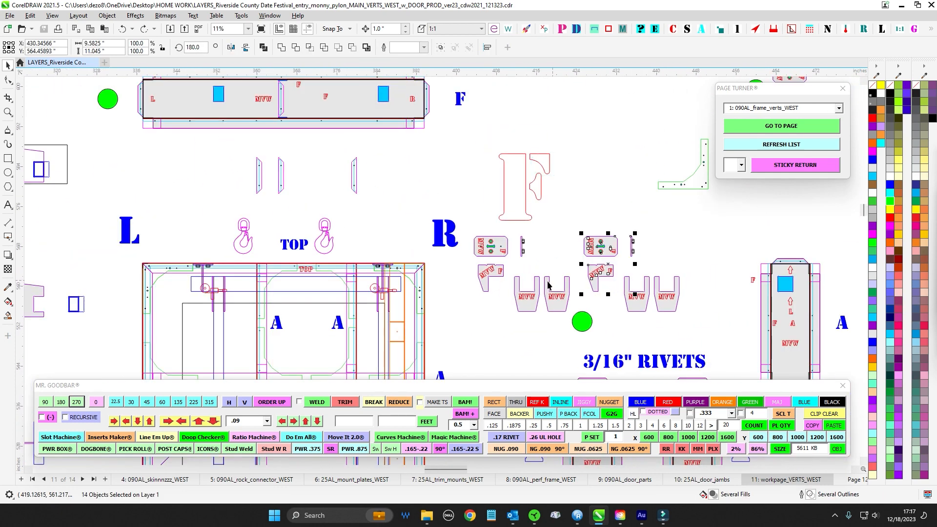
# - Inspect the top of the Main Vert West frame, selecting its horizontal magenta top tube, then clear the selection
pyautogui.scroll(-3, 393, 189)
pyautogui.scroll(8, 259, 246)
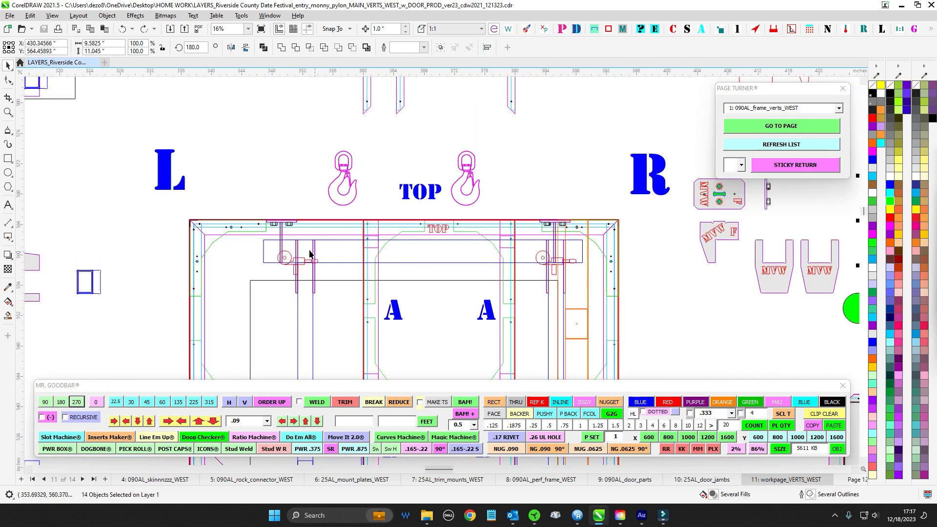
pyautogui.scroll(-3, 197, 252)
pyautogui.click(189, 226)
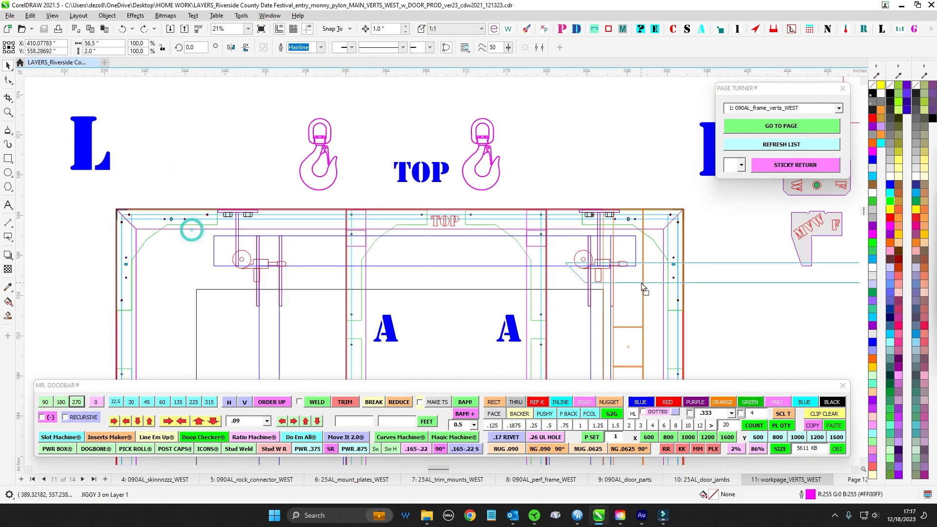
pyautogui.click(203, 235)
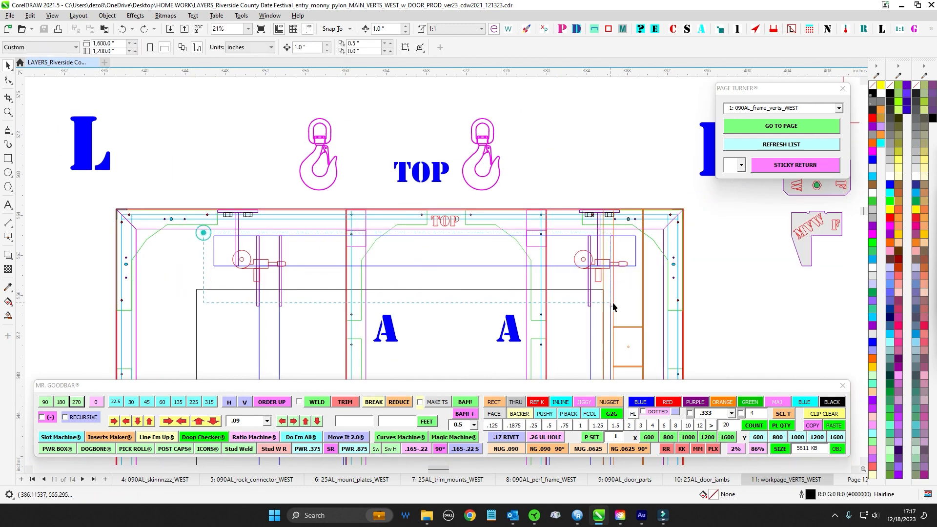
pyautogui.click(531, 186)
# - Look over the exploded Main Vert West parts, from the top row of lettered plates down to the lower plates
pyautogui.scroll(-6, 555, 197)
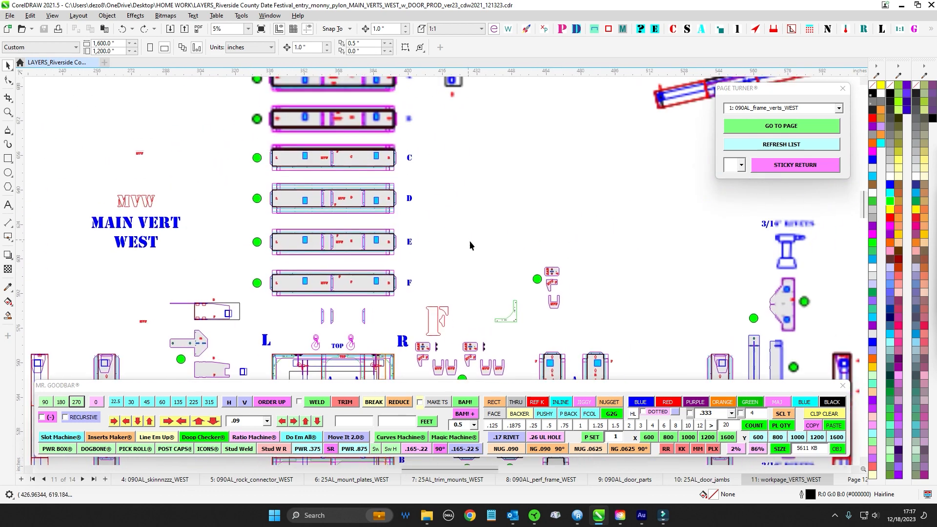
pyautogui.scroll(-4, 545, 279)
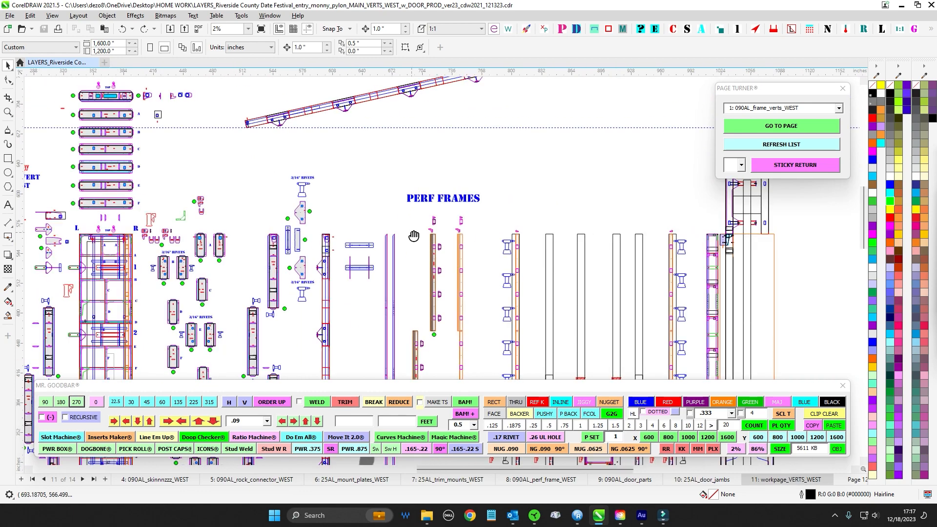
pyautogui.moveTo(402, 320); pyautogui.dragTo(521, 259)
pyautogui.moveTo(443, 269); pyautogui.dragTo(570, 264)
pyautogui.moveTo(442, 251); pyautogui.dragTo(523, 256)
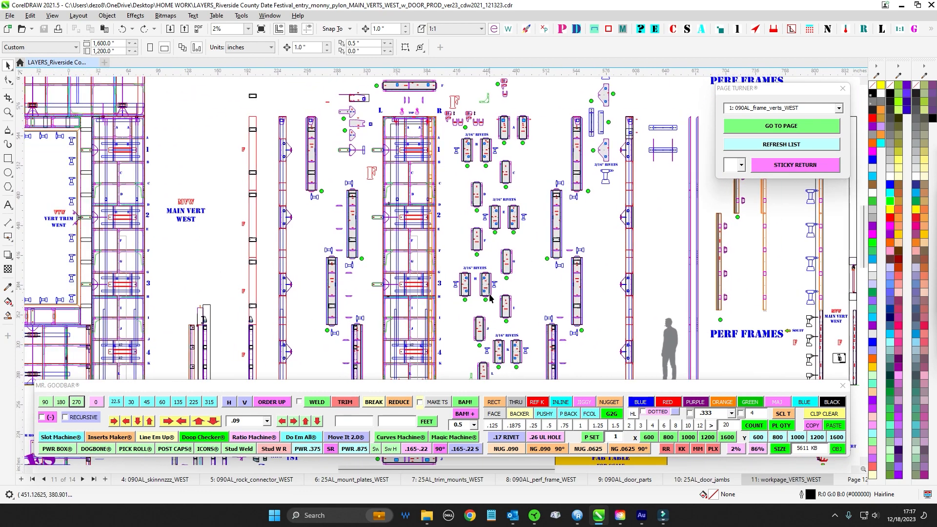
pyautogui.scroll(-1, 490, 298)
pyautogui.moveTo(489, 297); pyautogui.dragTo(479, 111)
pyautogui.scroll(3, 712, 253)
pyautogui.scroll(-1, 498, 287)
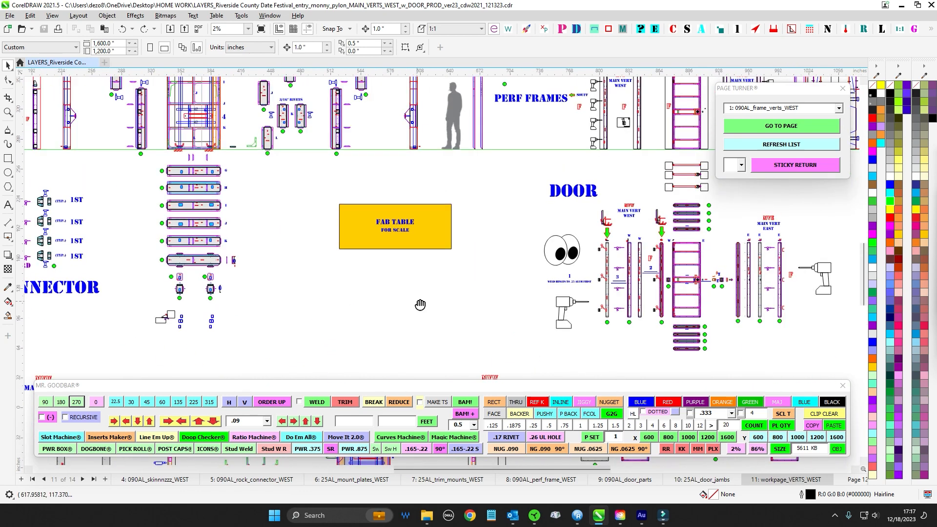
# - Select the Fab Table scale reference below the Main Vert West parts to compare it with the frame, then clear the selection
pyautogui.moveTo(420, 305); pyautogui.dragTo(620, 285)
pyautogui.scroll(3, 599, 235)
pyautogui.moveTo(489, 128); pyautogui.dragTo(731, 278)
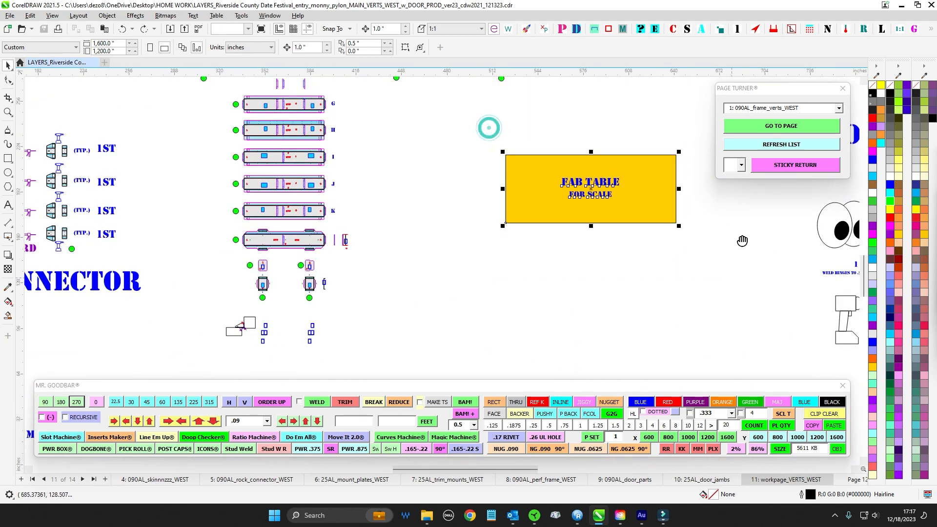
pyautogui.scroll(-1, 742, 240)
pyautogui.moveTo(450, 209); pyautogui.dragTo(606, 301)
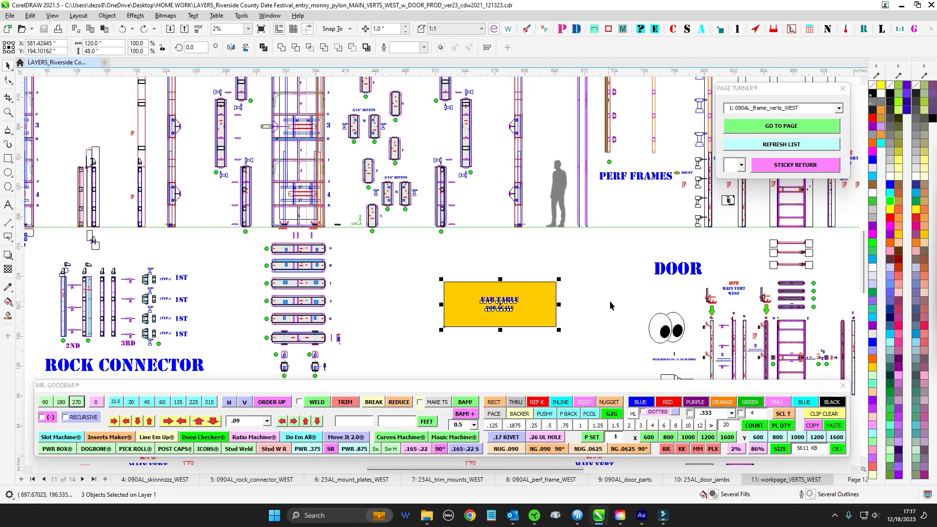
pyautogui.scroll(-1, 614, 300)
pyautogui.moveTo(613, 291); pyautogui.dragTo(638, 270)
pyautogui.scroll(-1, 502, 268)
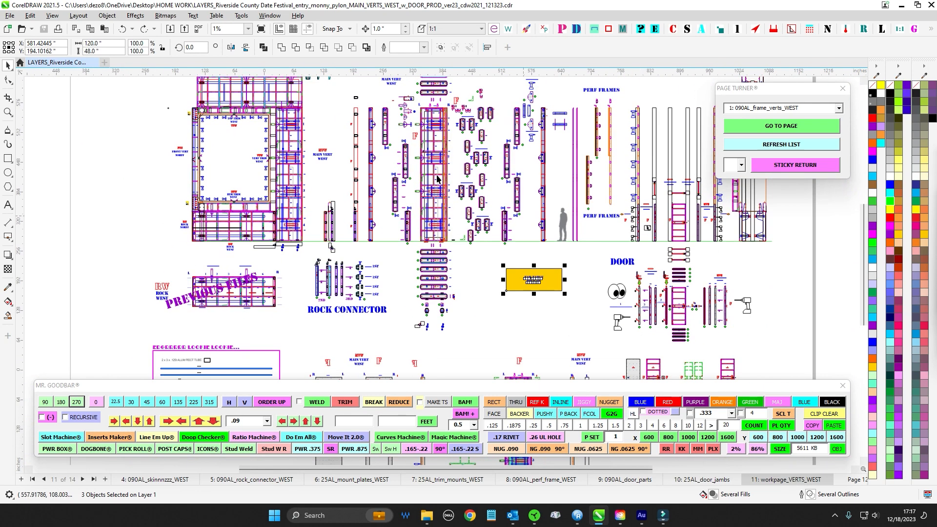
pyautogui.moveTo(528, 322); pyautogui.dragTo(517, 259)
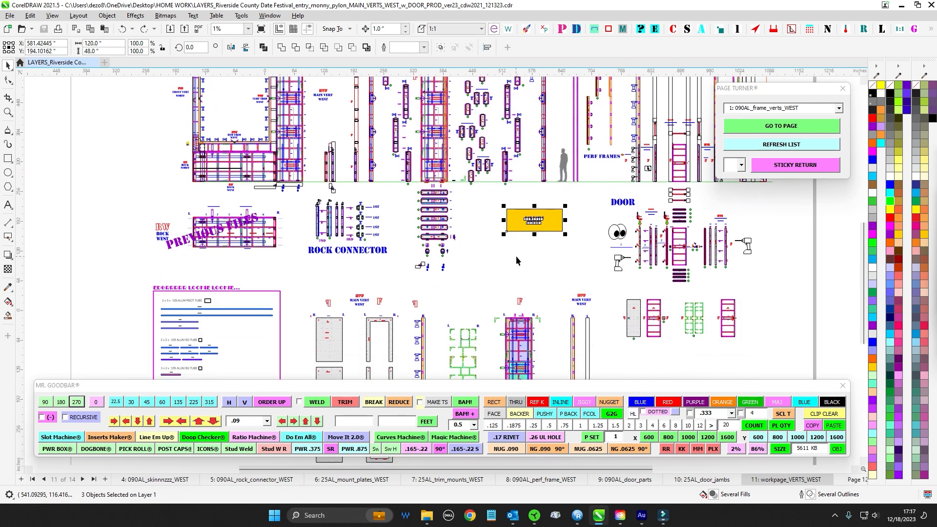
pyautogui.moveTo(527, 210); pyautogui.dragTo(592, 323)
pyautogui.scroll(1, 501, 251)
pyautogui.press('Escape')
pyautogui.click(591, 323)
# - Examine the Perf Frames and Door sections beside the exploded Main Vert West frame
pyautogui.moveTo(475, 267)
pyautogui.mouseDown()
pyautogui.moveTo(470, 322)
pyautogui.moveTo(467, 261)
pyautogui.mouseUp()
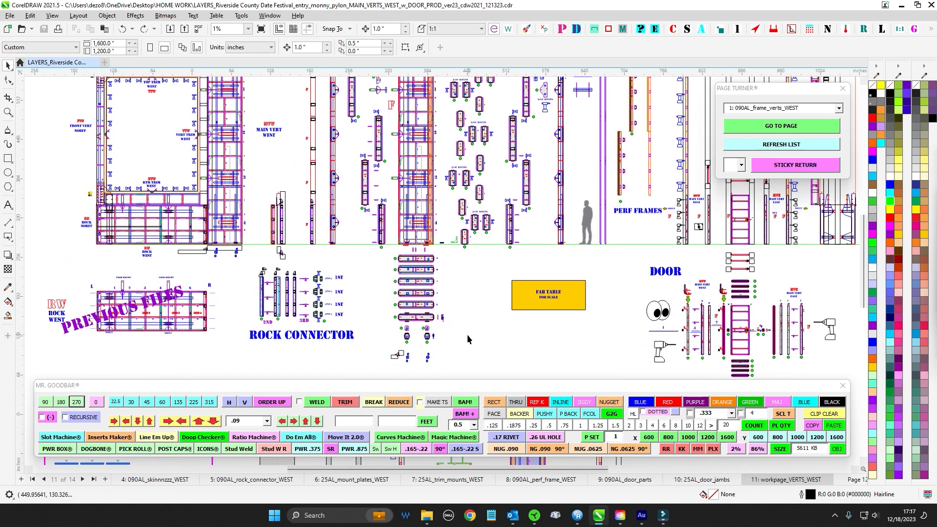
pyautogui.scroll(2, 464, 336)
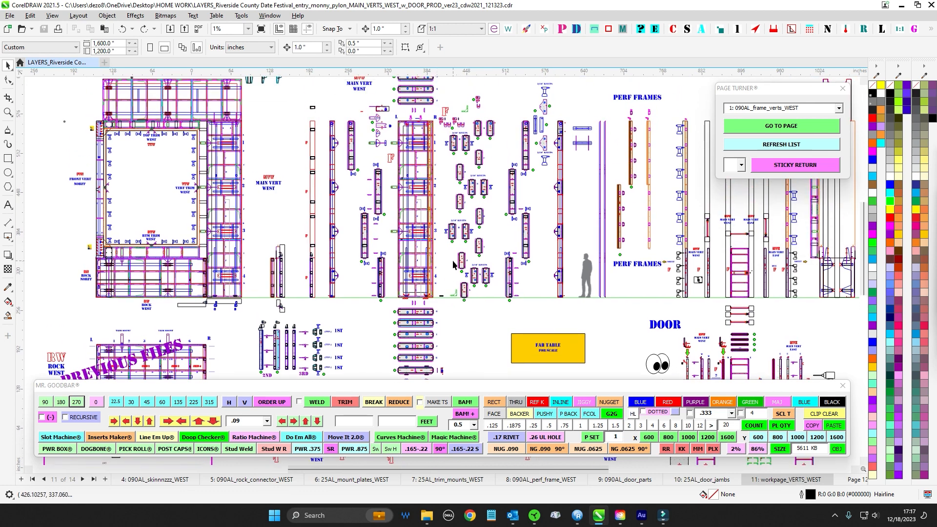
pyautogui.moveTo(474, 355); pyautogui.dragTo(484, 280)
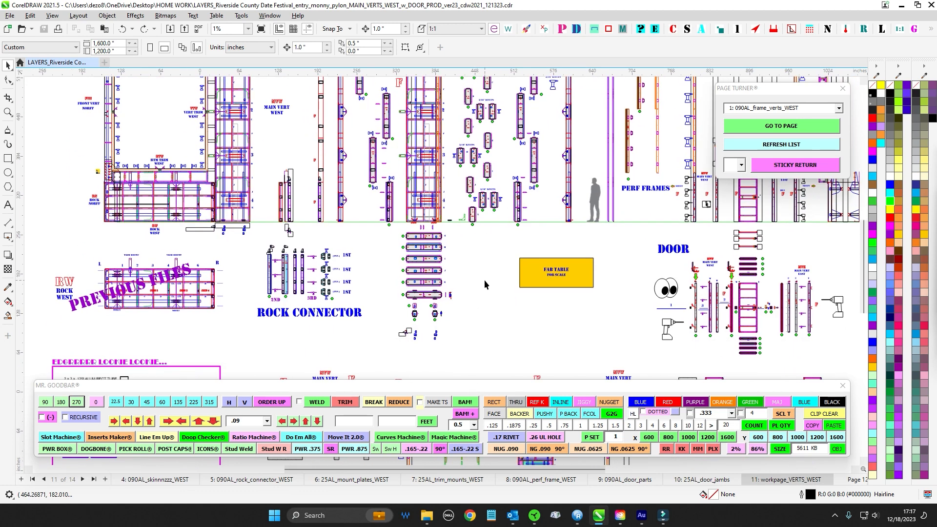
pyautogui.moveTo(513, 319)
pyautogui.mouseDown()
pyautogui.moveTo(453, 335)
pyautogui.moveTo(437, 354)
pyautogui.mouseUp()
pyautogui.moveTo(523, 252); pyautogui.dragTo(526, 288)
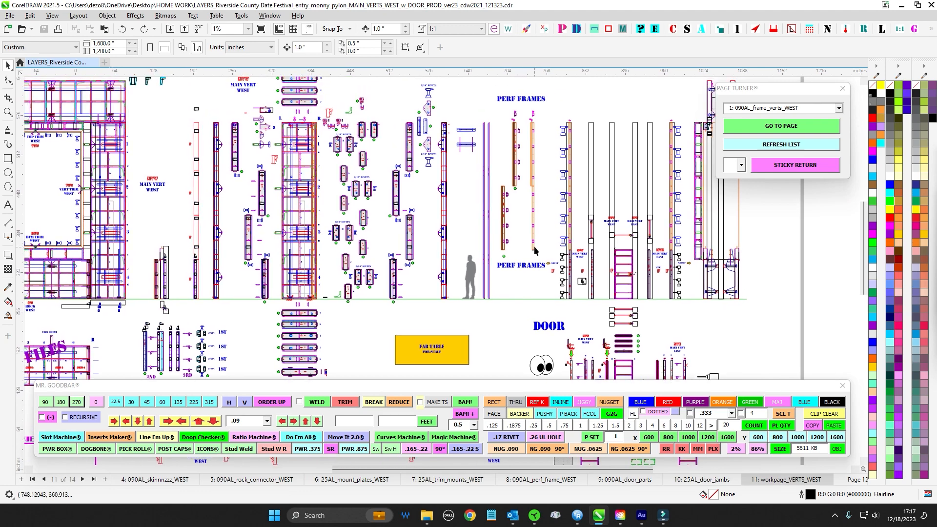
pyautogui.scroll(2, 562, 119)
pyautogui.moveTo(562, 119); pyautogui.dragTo(509, 105)
pyautogui.moveTo(768, 273); pyautogui.dragTo(694, 249)
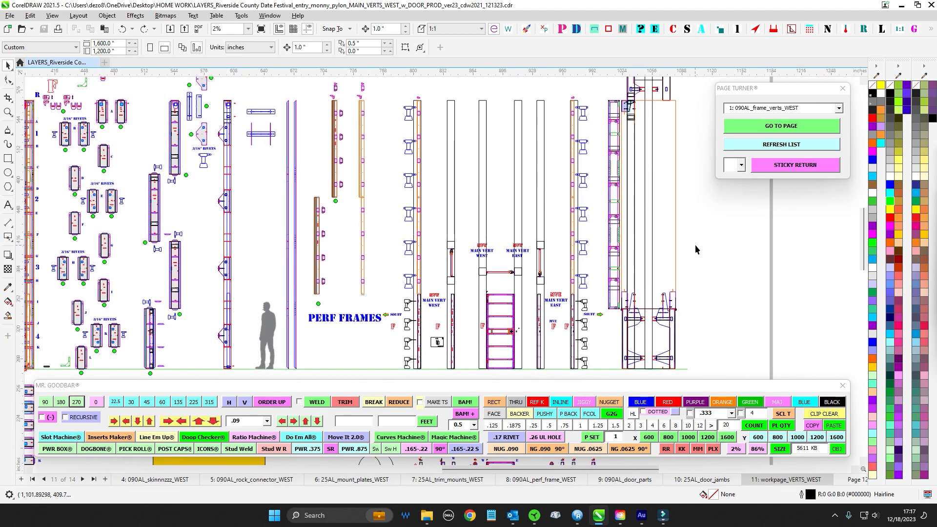
pyautogui.scroll(-1, 697, 252)
pyautogui.scroll(-3, 722, 312)
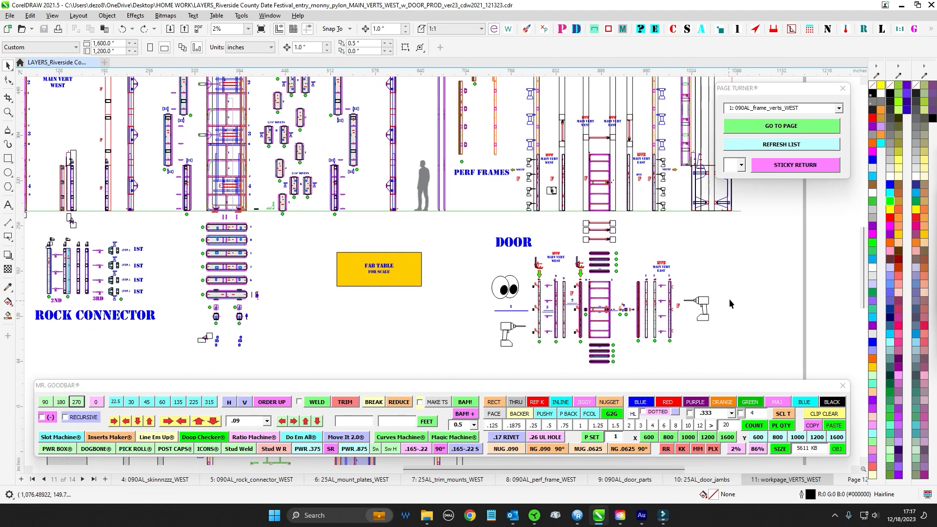
# - Return to the West side assembly and select the whole Crown West section to highlight it
pyautogui.moveTo(552, 192); pyautogui.dragTo(673, 302)
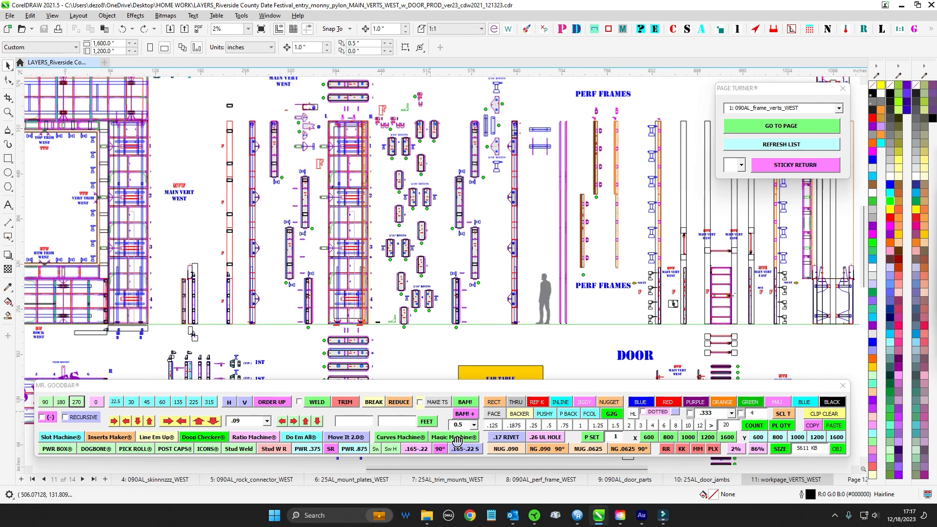
pyautogui.moveTo(438, 220); pyautogui.dragTo(449, 360)
pyautogui.scroll(1, 117, 210)
pyautogui.scroll(2, 212, 211)
pyautogui.moveTo(212, 212); pyautogui.dragTo(492, 212)
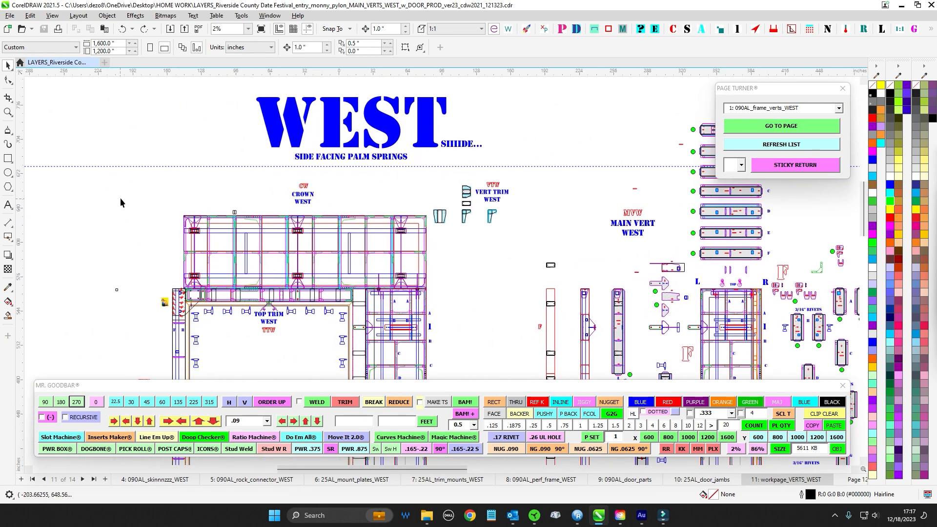
pyautogui.moveTo(126, 196); pyautogui.dragTo(433, 294)
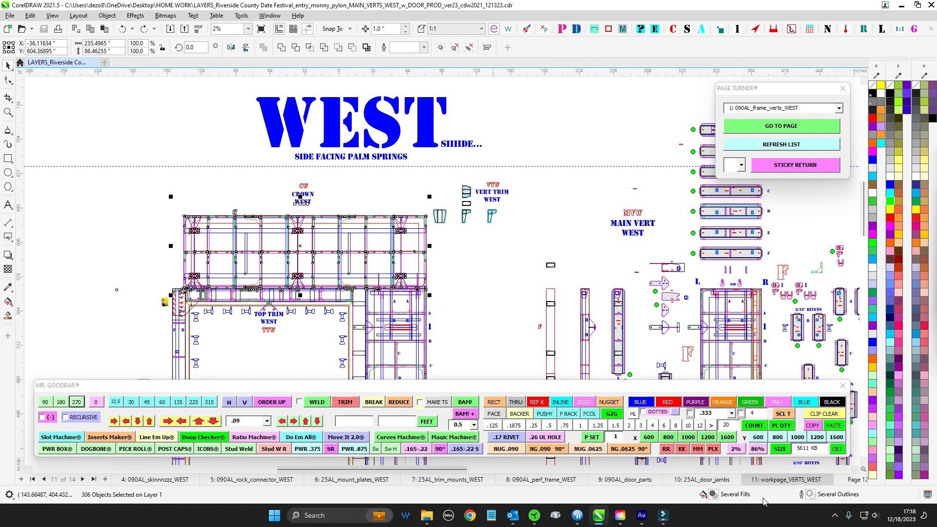
# - Open Page 12 and Page 13 to check the overall pylon elevations and the dimensioned Riverside County Fairgrounds drawing
pyautogui.click(854, 482)
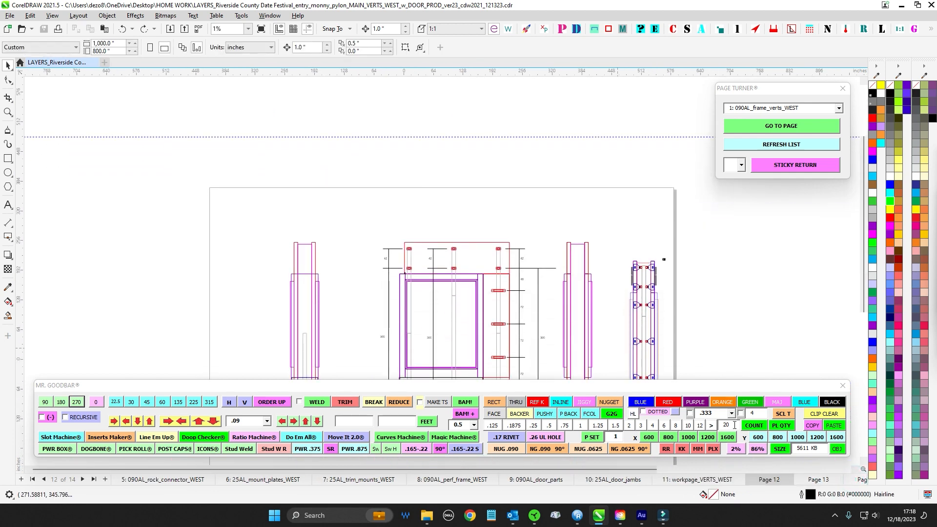
pyautogui.click(824, 479)
pyautogui.scroll(4, 572, 215)
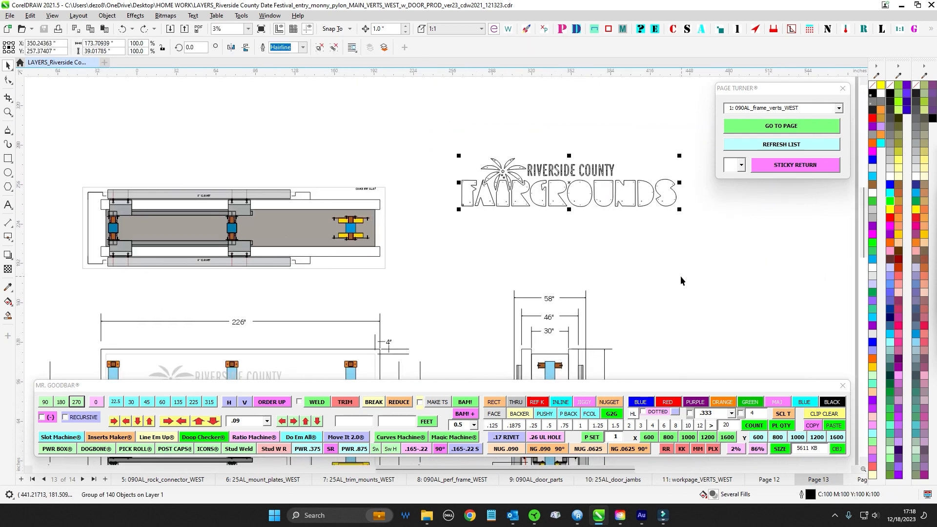
pyautogui.moveTo(286, 369); pyautogui.dragTo(362, 309)
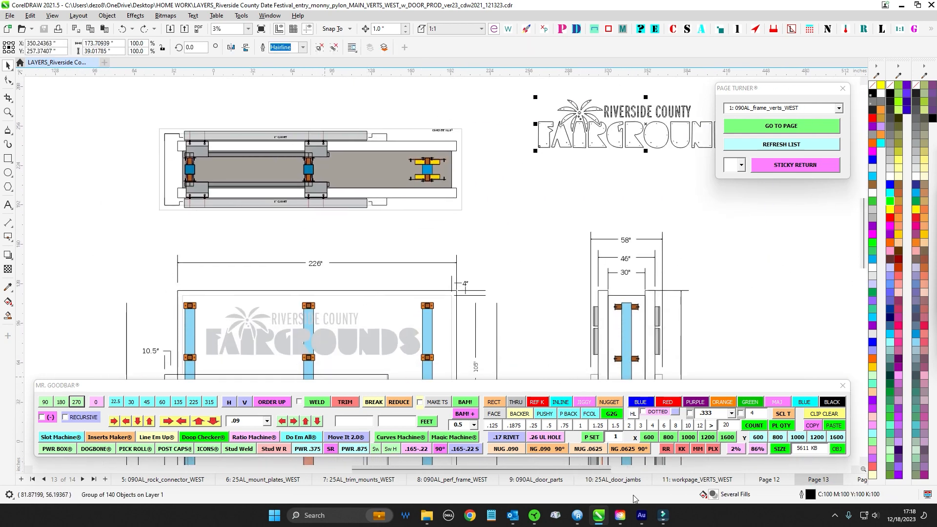
# - Return to the workpage_VERTS_WEST page and review the West side assembly and the exploded Main Vert West parts beside it
pyautogui.click(694, 479)
pyautogui.scroll(-1, 416, 278)
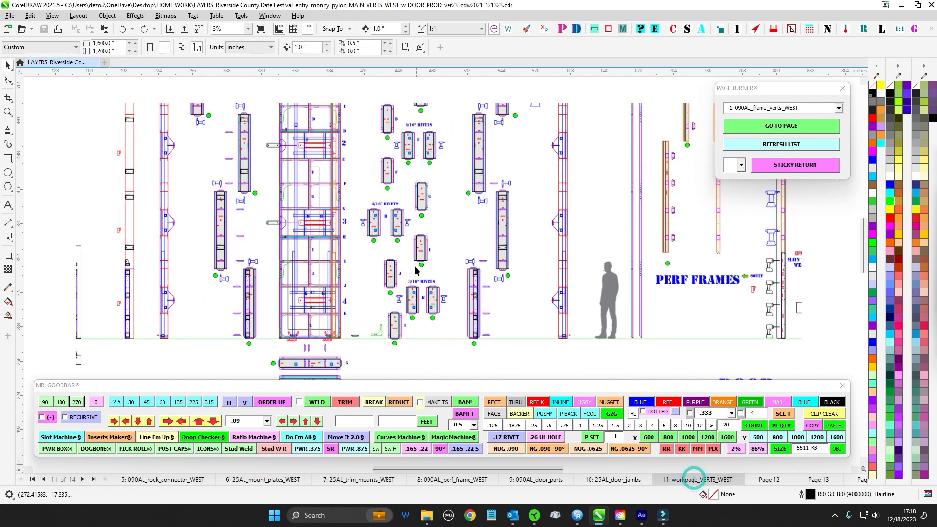
pyautogui.moveTo(372, 182); pyautogui.dragTo(489, 416)
pyautogui.moveTo(202, 243); pyautogui.dragTo(449, 177)
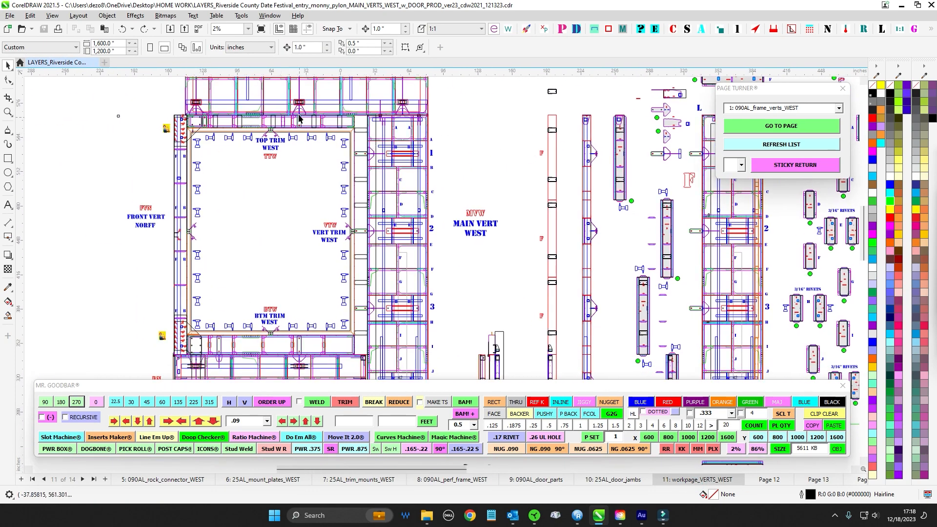
pyautogui.scroll(-1, 532, 199)
pyautogui.moveTo(481, 179); pyautogui.dragTo(301, 384)
pyautogui.moveTo(411, 224); pyautogui.dragTo(323, 157)
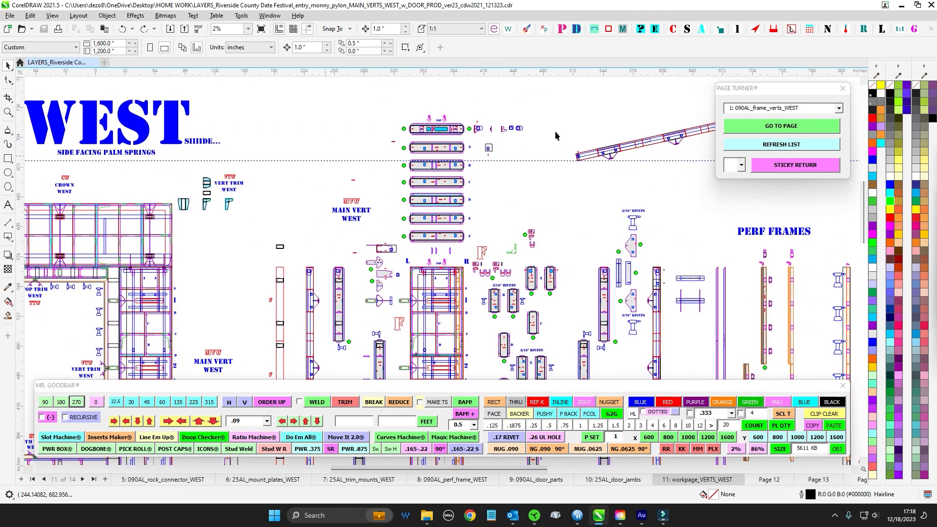
# - Remove the dashed horizontal guideline running across the West side sheet above the frames
pyautogui.click(576, 29)
pyautogui.moveTo(543, 191); pyautogui.dragTo(496, 170)
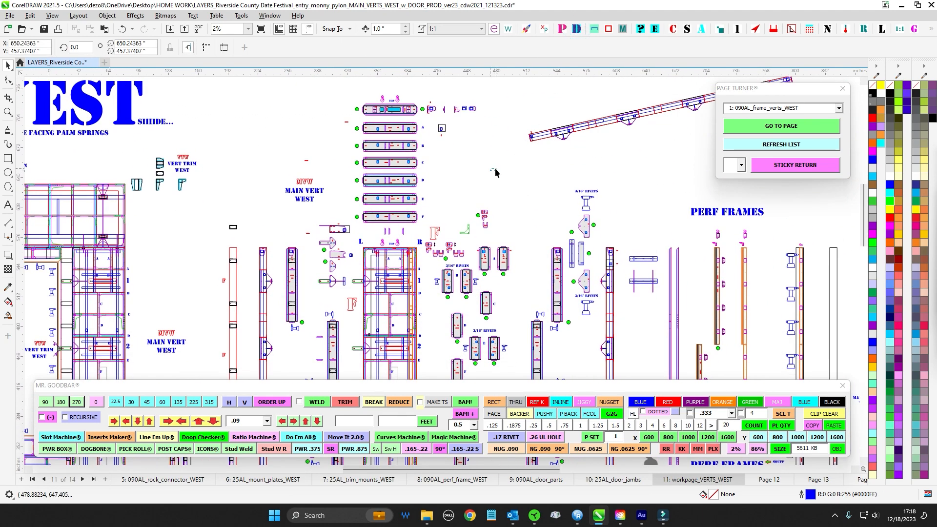
pyautogui.moveTo(632, 191); pyautogui.dragTo(450, 143)
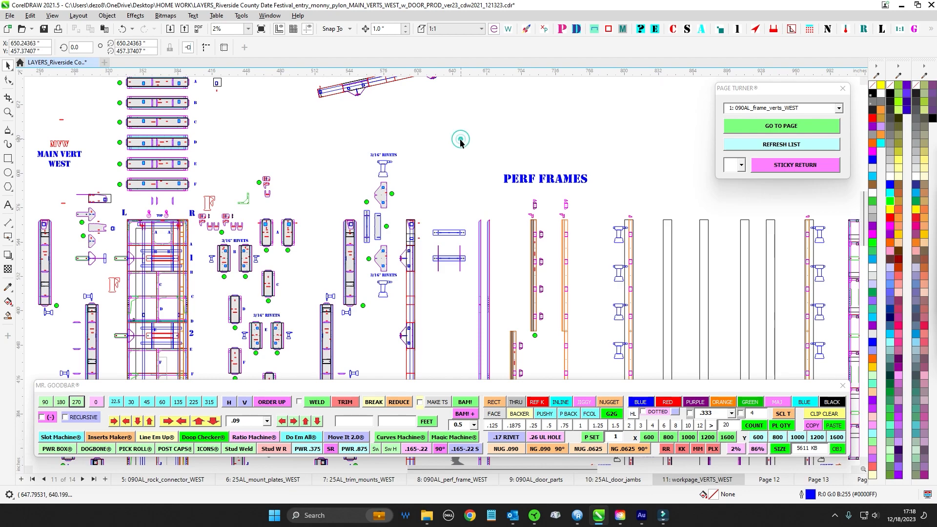